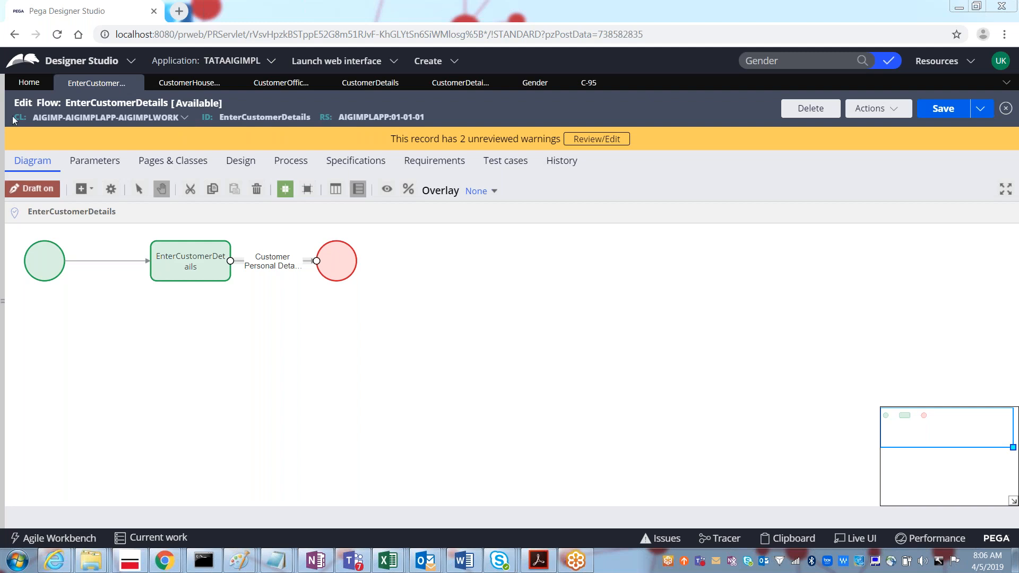
# Step: Open App Explorer to list the CustomerAge, CustomerID, CustomerName and Gender properties
pyautogui.click(4, 141)
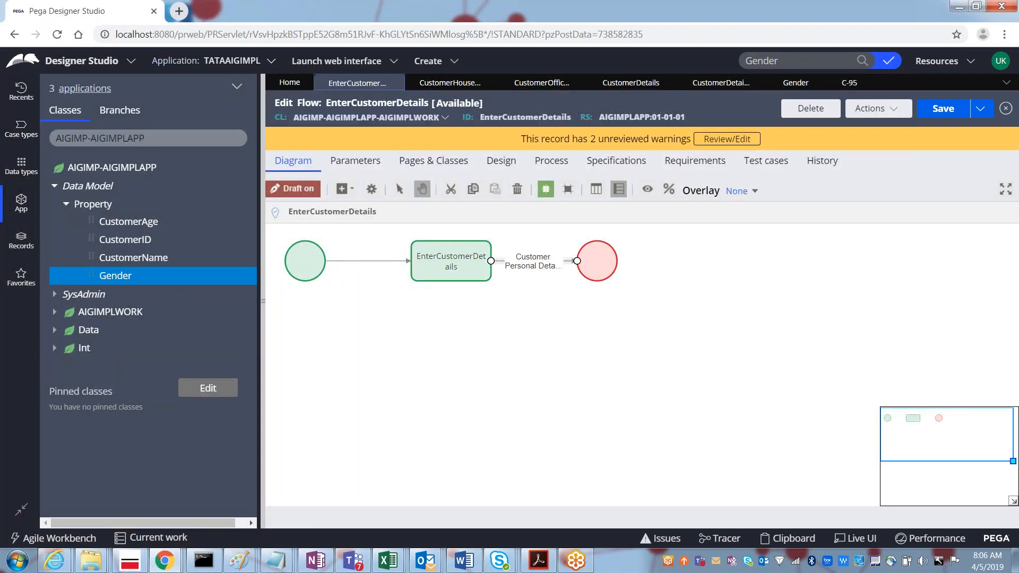
# Step: Create a Text property labelled PolicyType and save it
pyautogui.rightClick(107, 207)
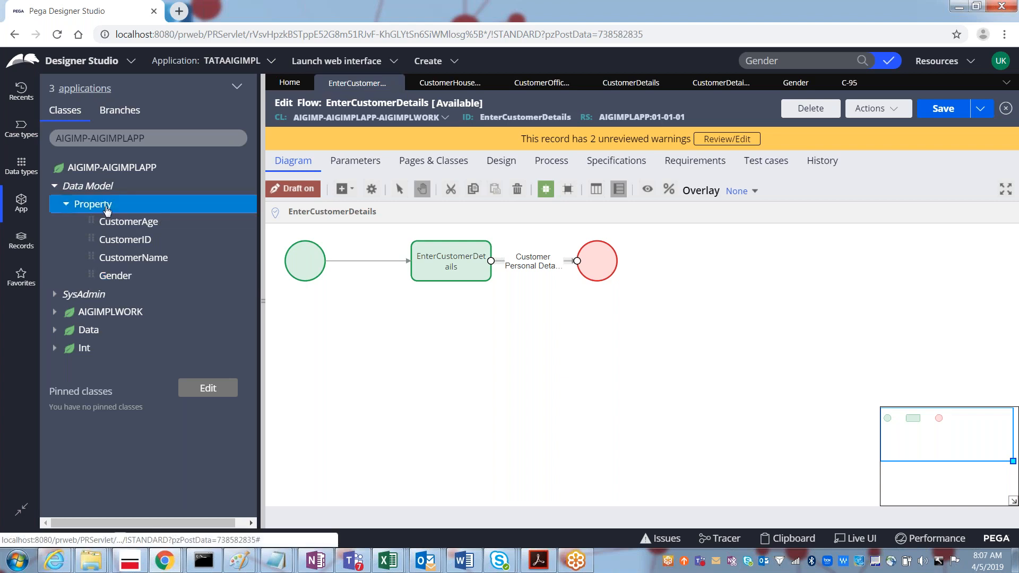
pyautogui.click(122, 224)
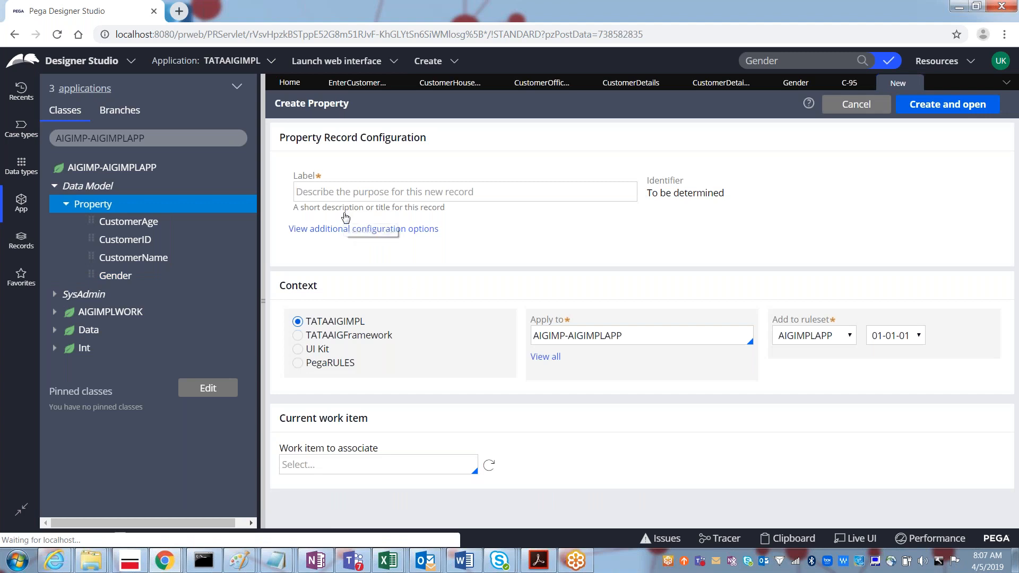
pyautogui.click(306, 196)
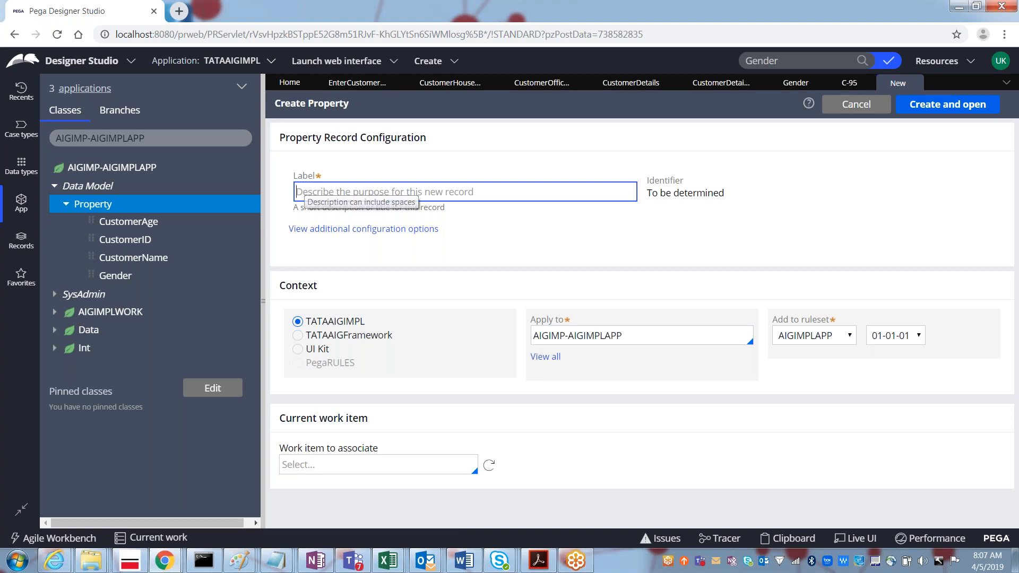
pyautogui.write('Policy')
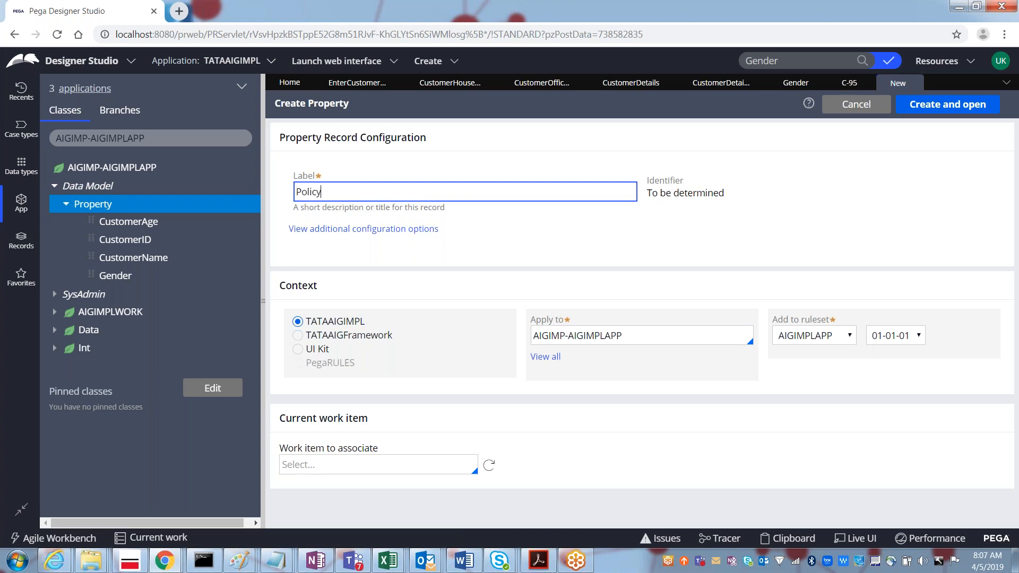
pyautogui.write('Type')
pyautogui.click(927, 106)
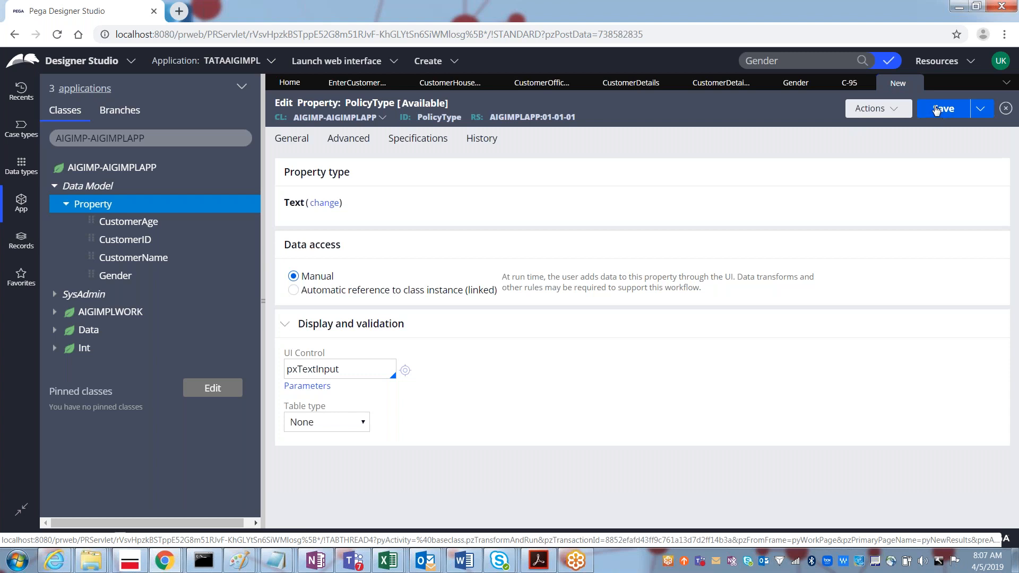
pyautogui.click(936, 110)
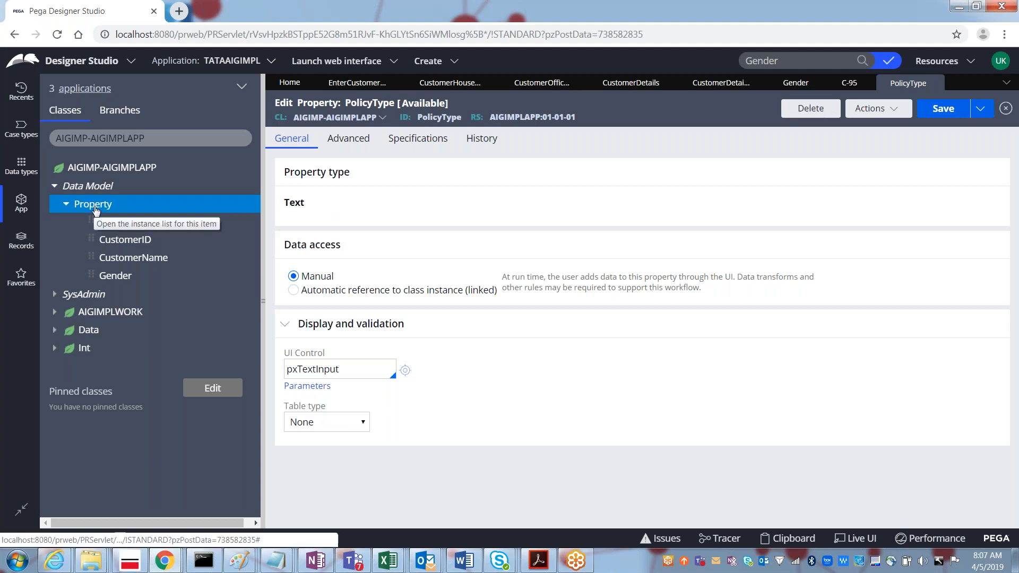
# Step: Create a VehicleType property and change its UI control to pxDropdown
pyautogui.rightClick(96, 211)
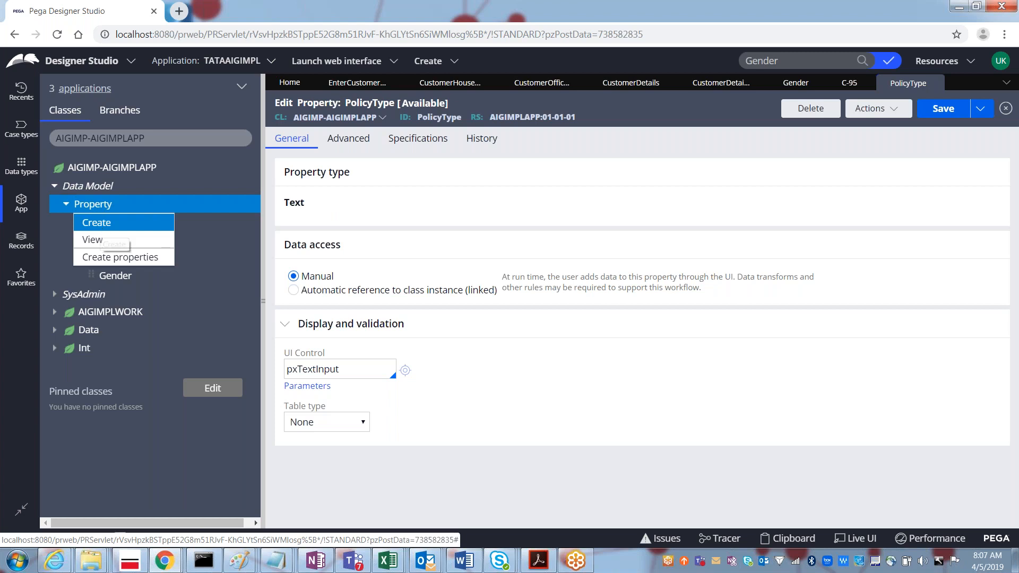
pyautogui.click(100, 223)
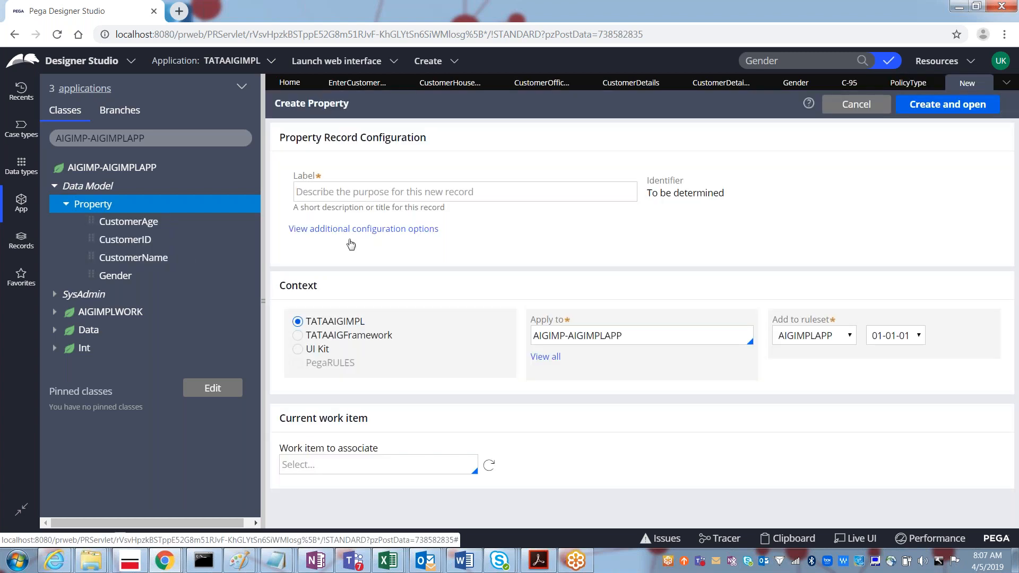
pyautogui.click(313, 199)
pyautogui.write('Vehi')
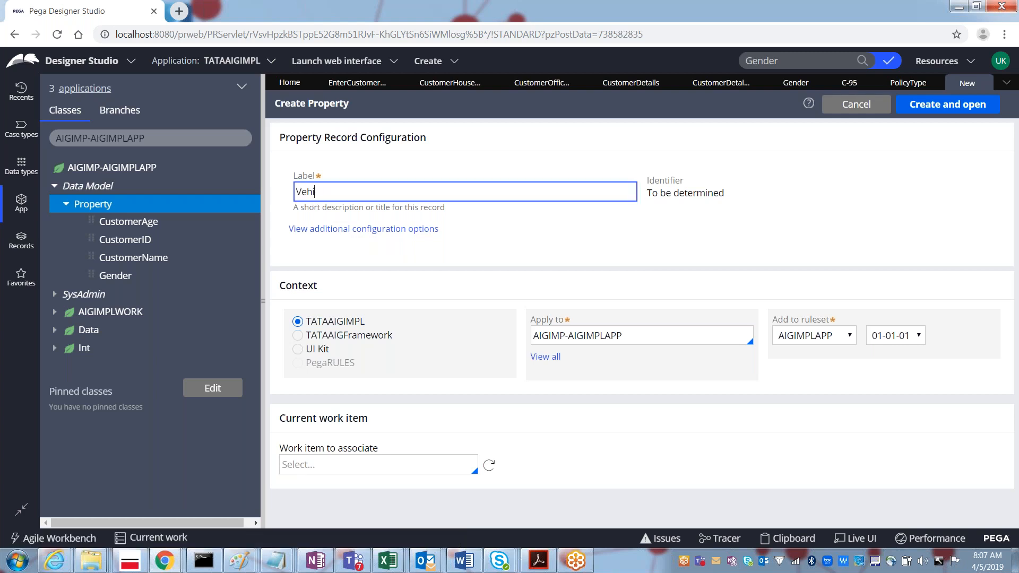
pyautogui.write('cleType')
pyautogui.click(964, 107)
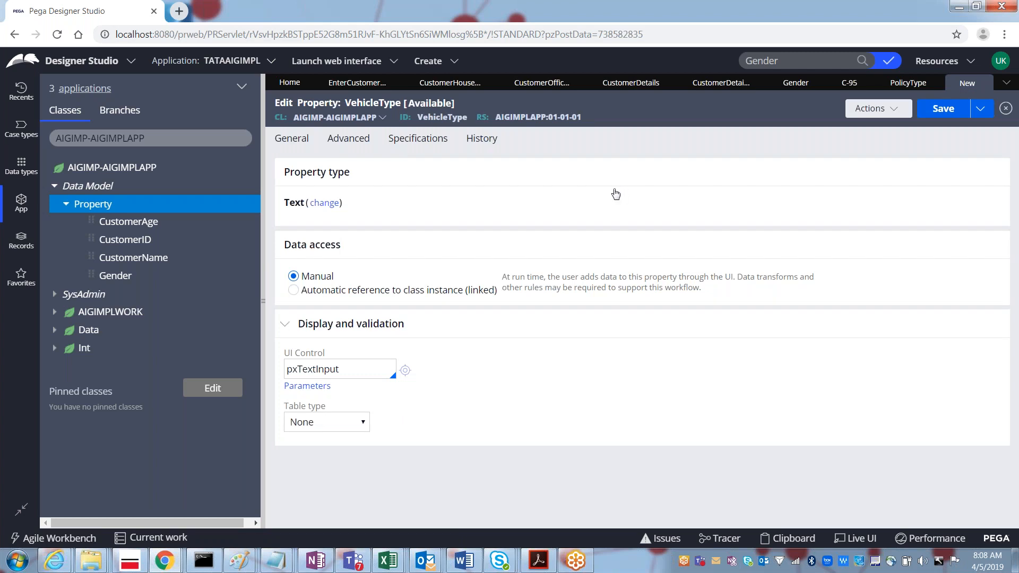
pyautogui.click(323, 203)
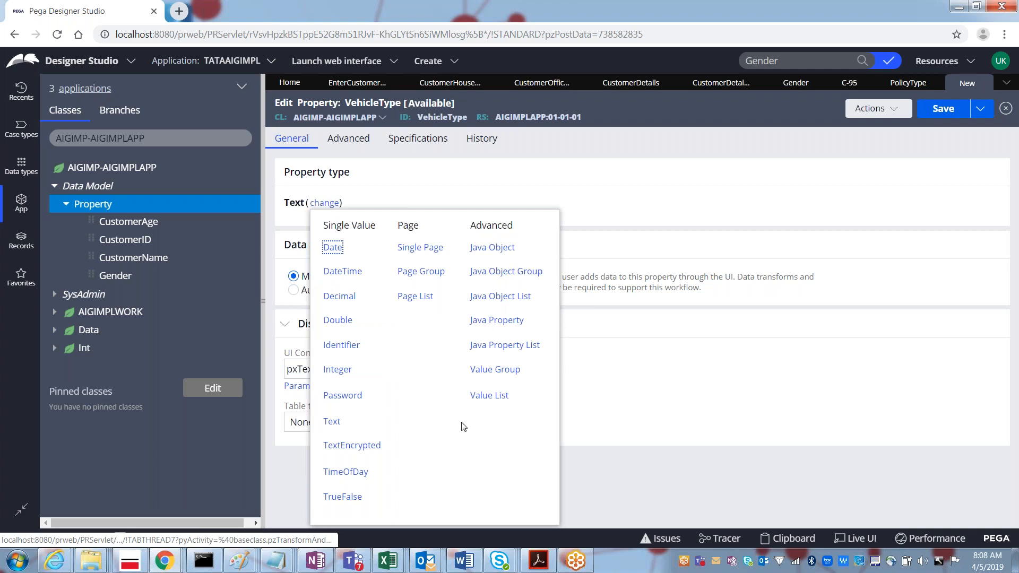
pyautogui.click(681, 448)
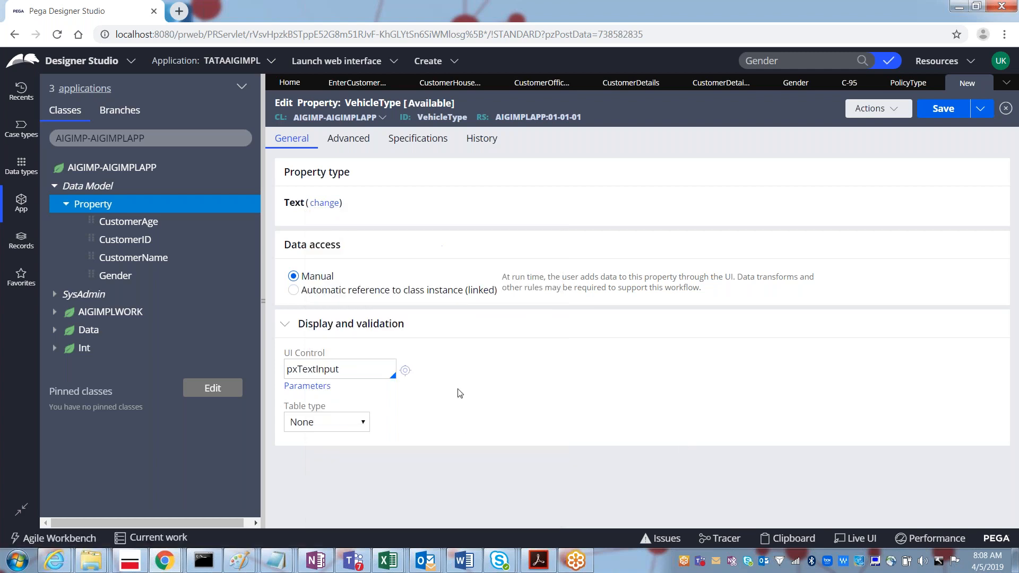
pyautogui.doubleClick(317, 370)
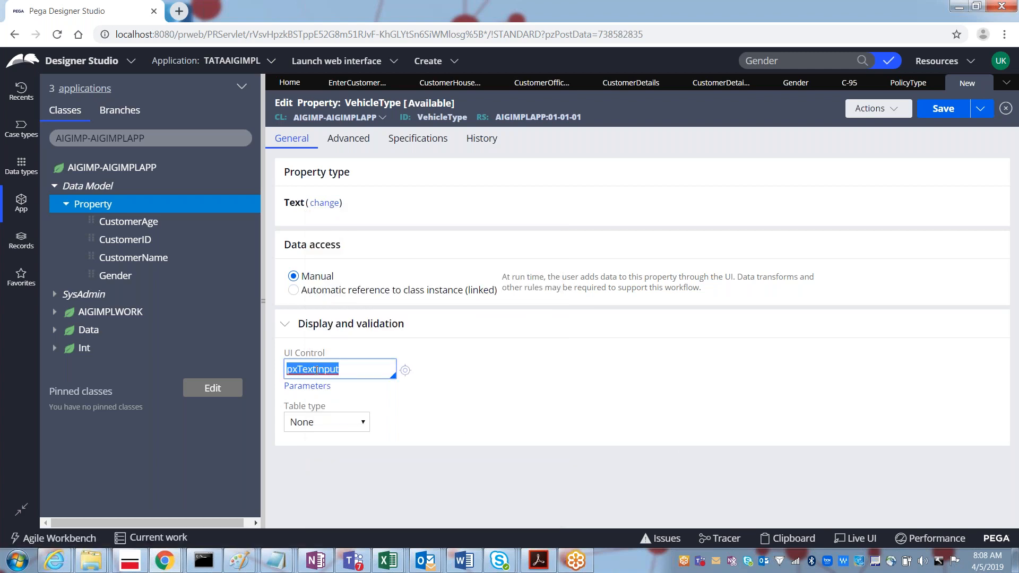
pyautogui.write('pxDropdown')
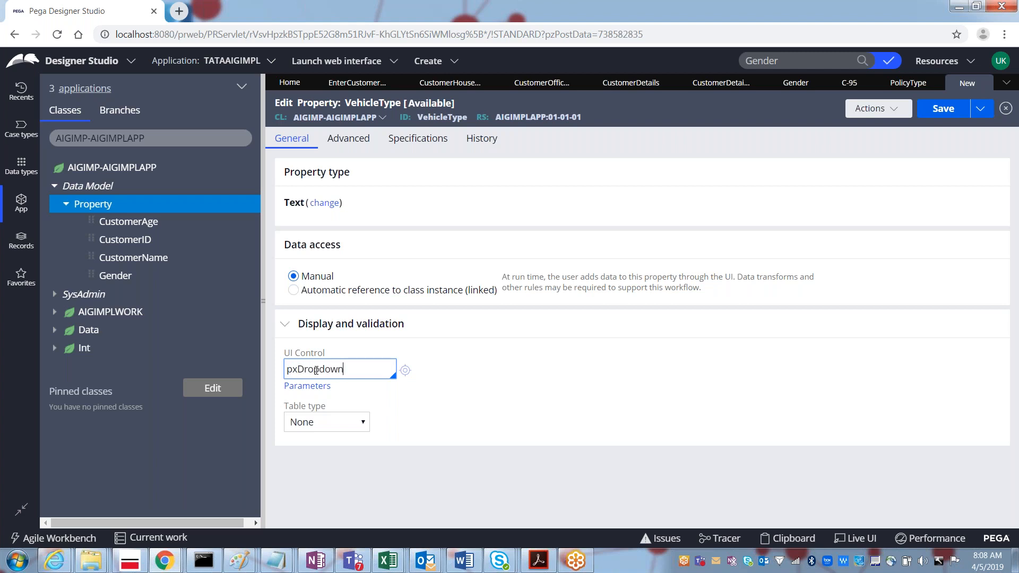
pyautogui.press('Return')
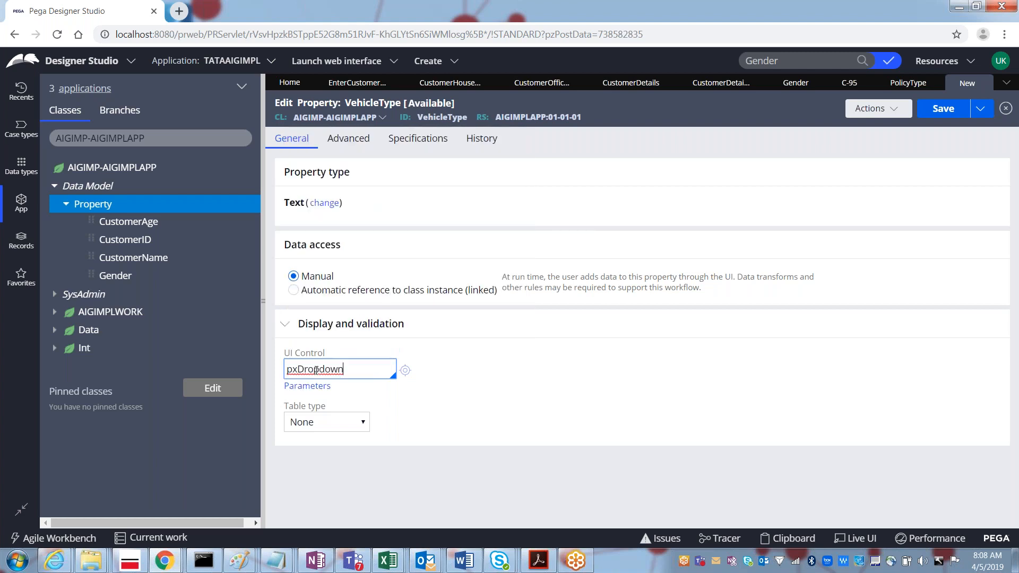
# Step: Give the dropdown a Local List of 2 Wheeler, 3 wheeler and 4 Wheeler, then save
pyautogui.click(329, 422)
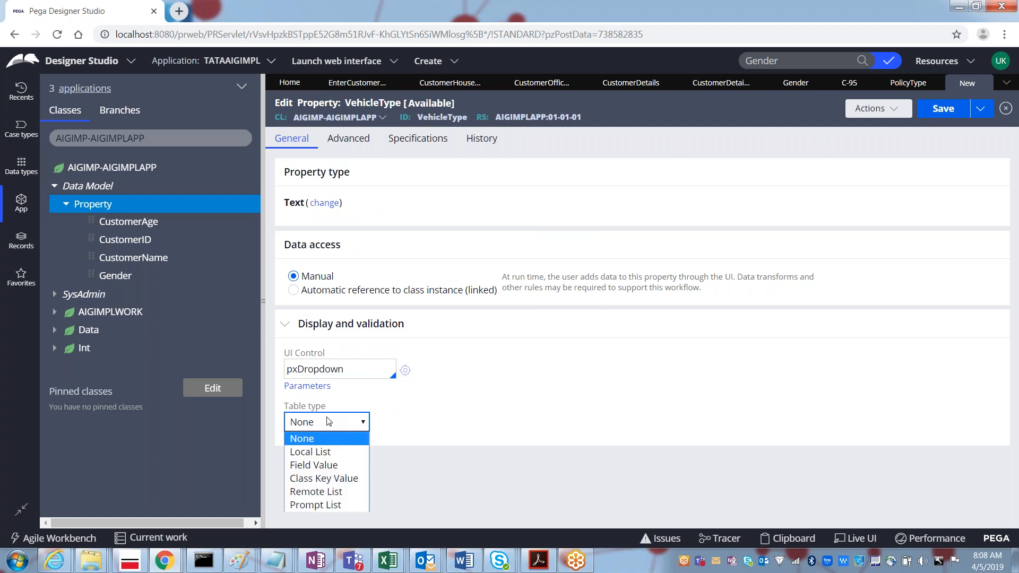
pyautogui.click(314, 455)
pyautogui.click(340, 487)
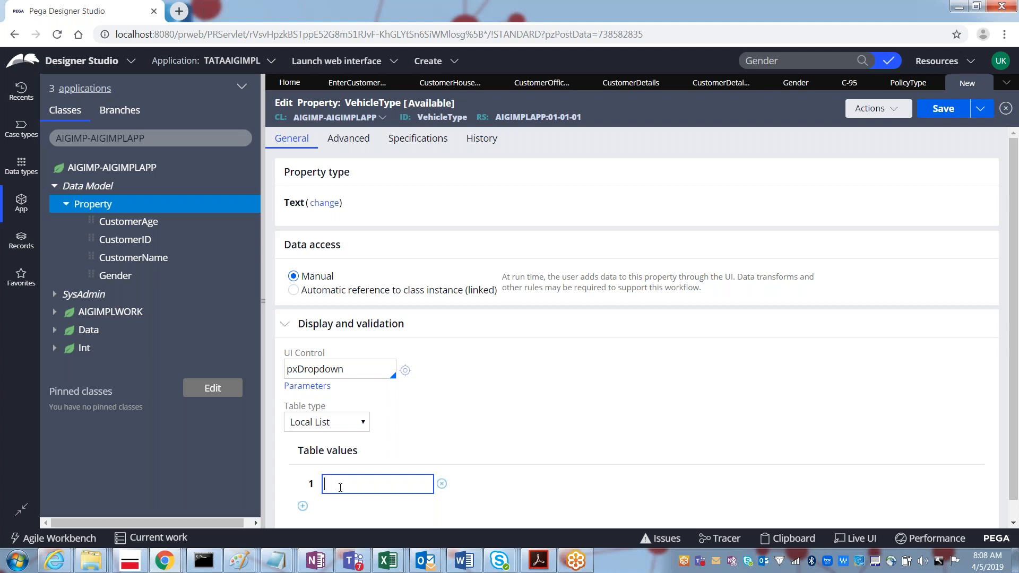
pyautogui.write('2 Wheeler')
pyautogui.click(302, 506)
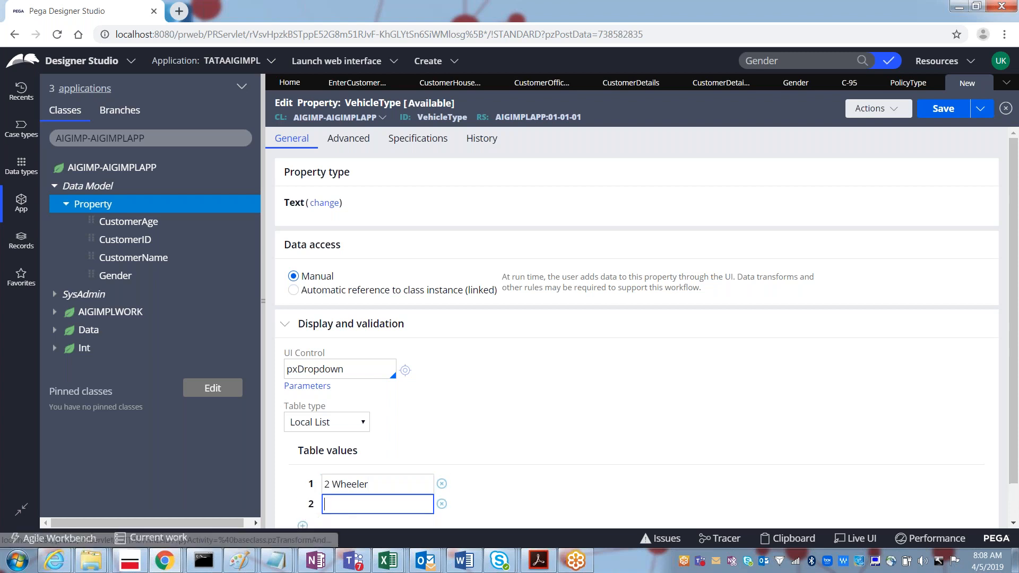
pyautogui.write('e wheeler')
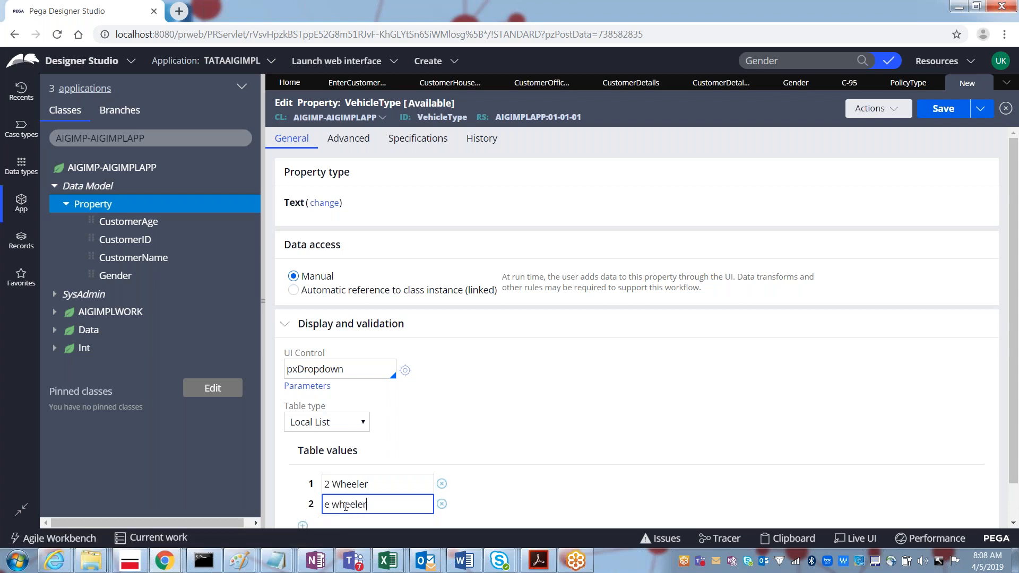
pyautogui.press('Delete')
pyautogui.write('3')
pyautogui.click(303, 525)
pyautogui.write('4 Wheeler')
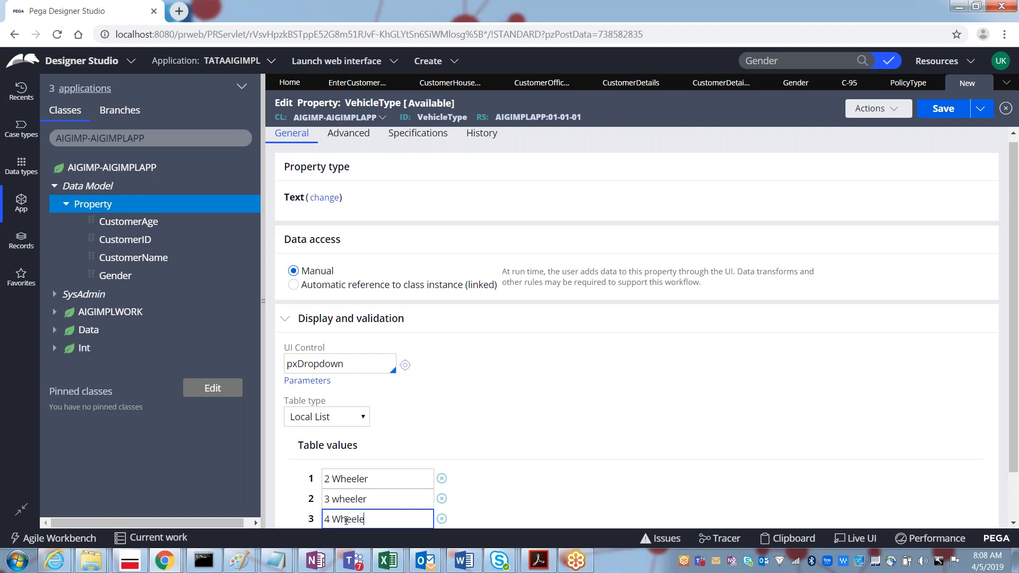
pyautogui.click(939, 110)
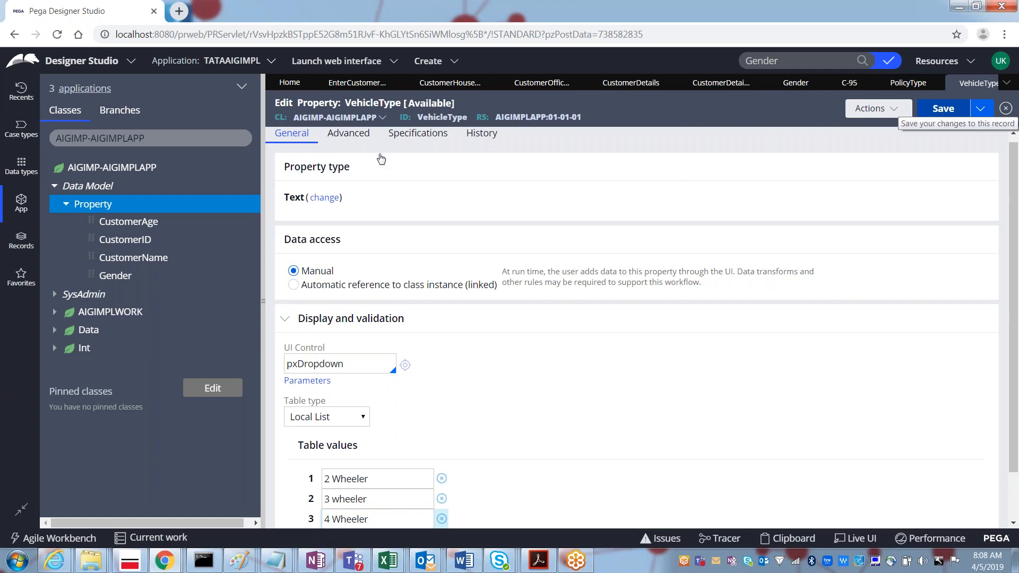
# Step: Create a PolicyStartDate property, change its type to Date, and save it
pyautogui.rightClick(93, 208)
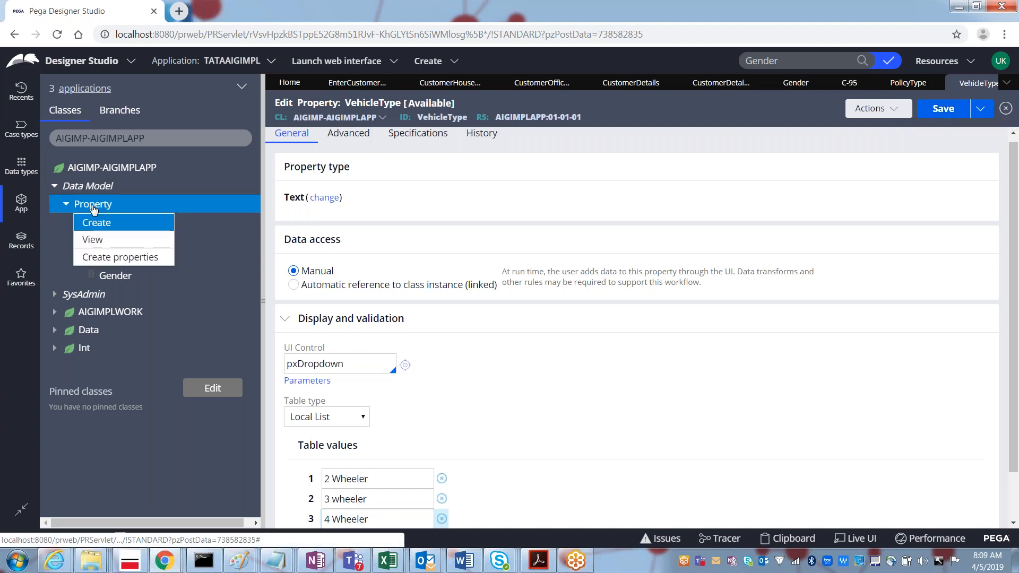
pyautogui.click(102, 232)
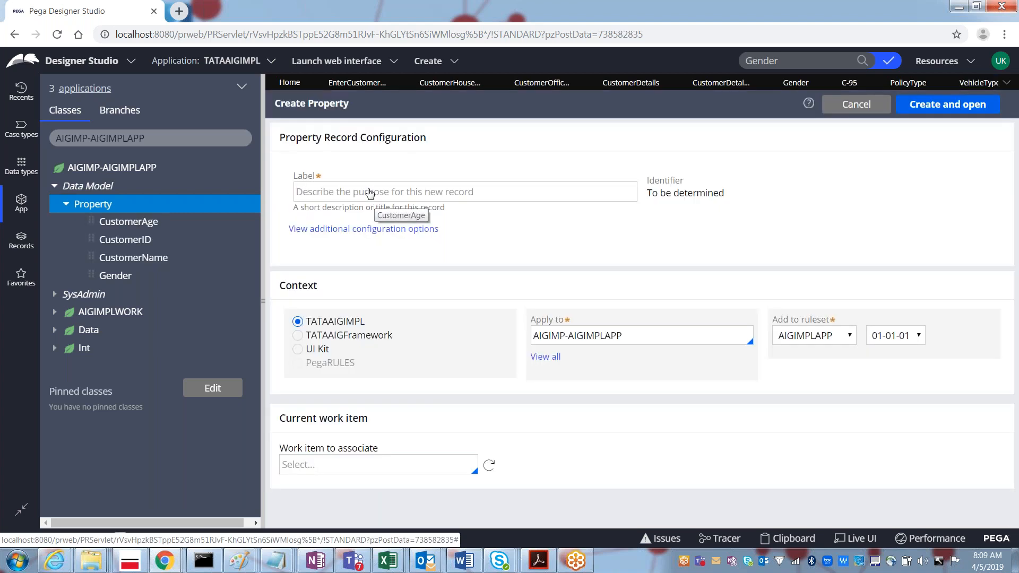
pyautogui.click(340, 198)
pyautogui.write('PolicyStartDate')
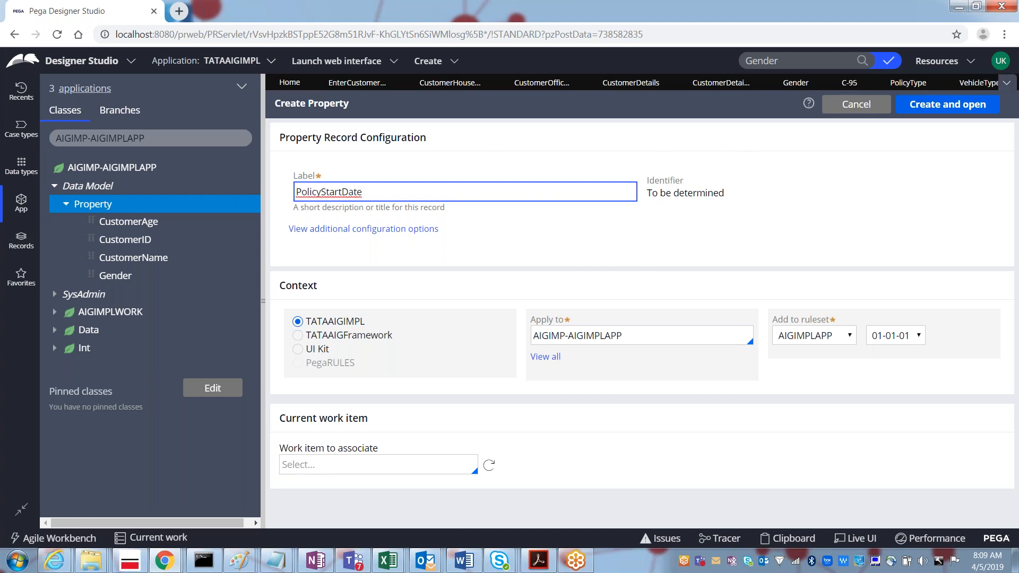
pyautogui.click(944, 107)
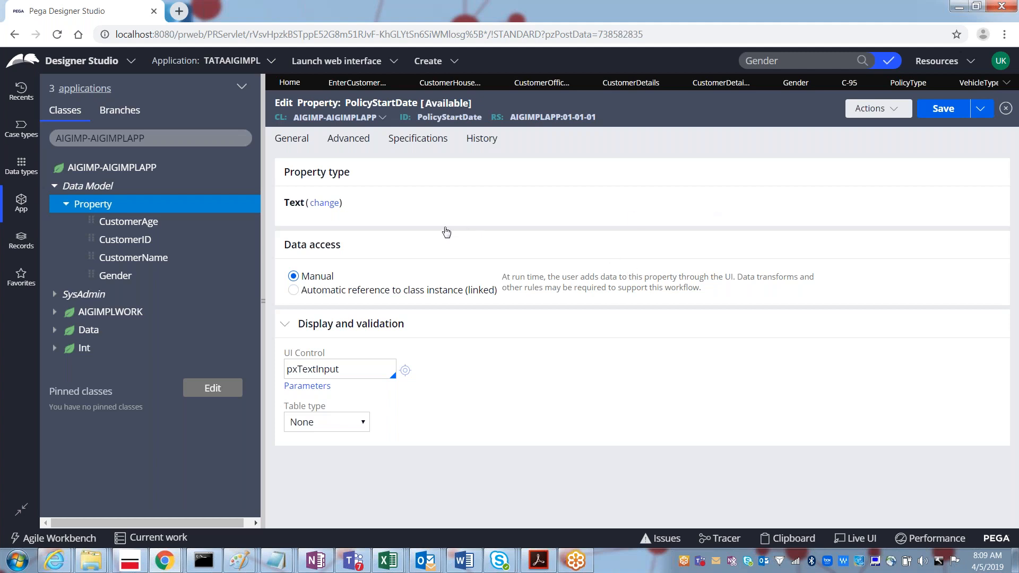
pyautogui.click(325, 204)
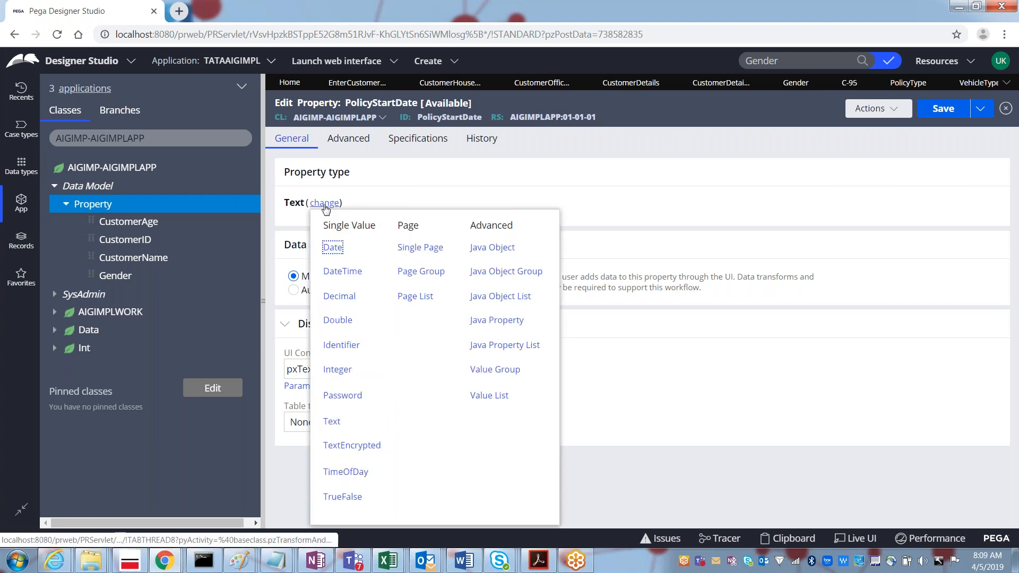
pyautogui.click(333, 248)
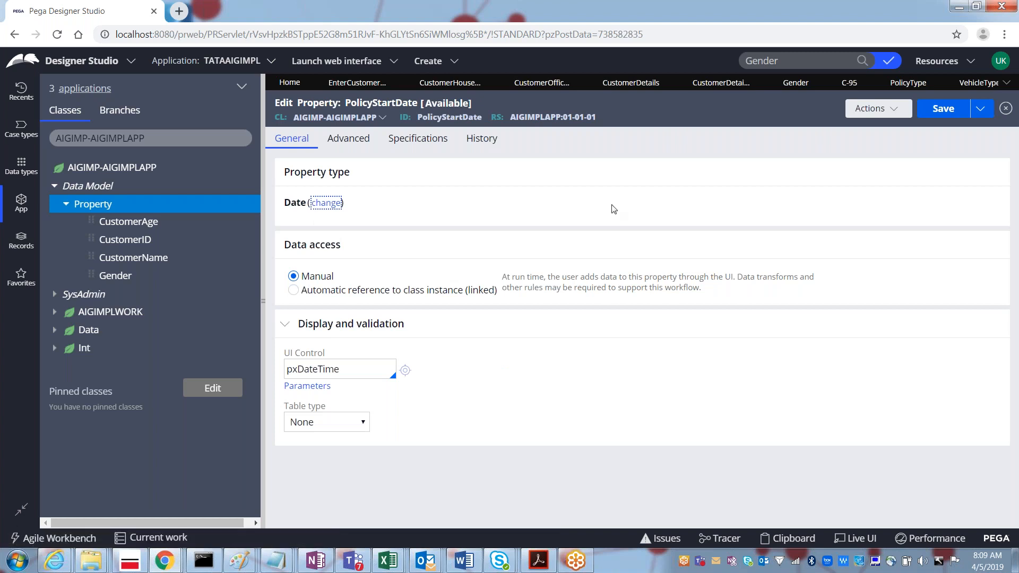
pyautogui.click(943, 111)
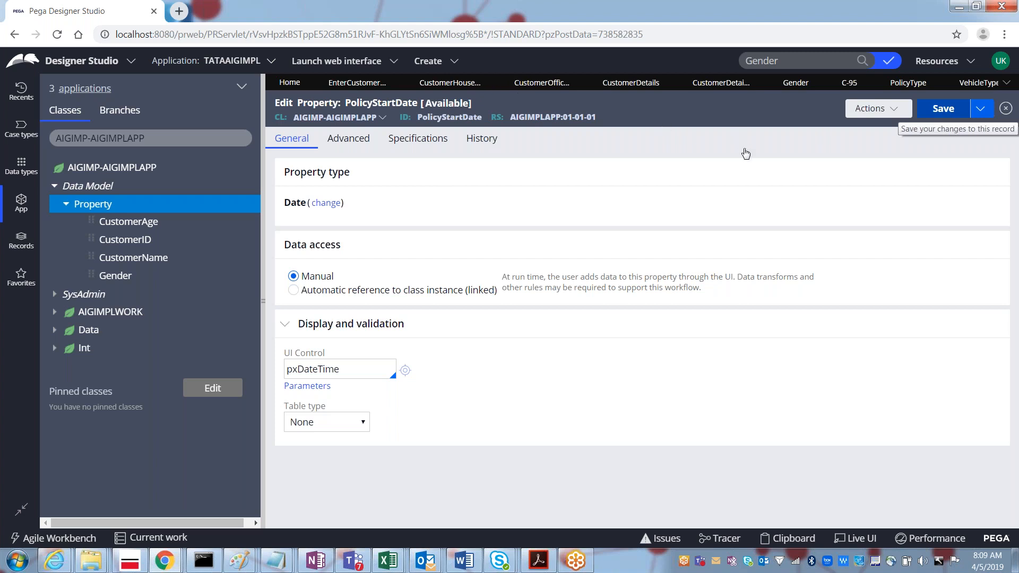
pyautogui.hotkey('ctrl', 's')
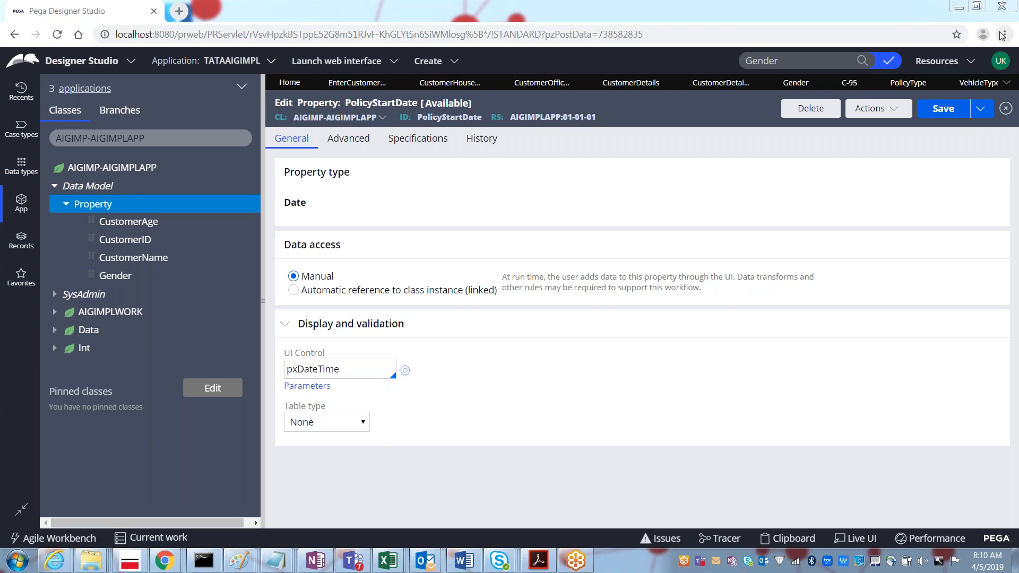
# Step: Close the PolicyType and VehicleType property rule tabs
pyautogui.click(905, 85)
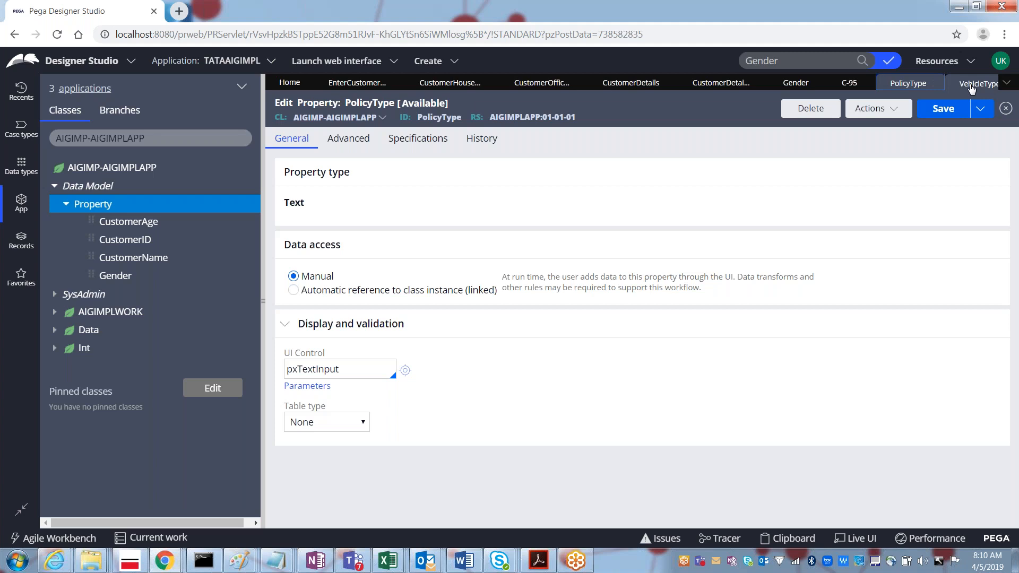
pyautogui.click(972, 84)
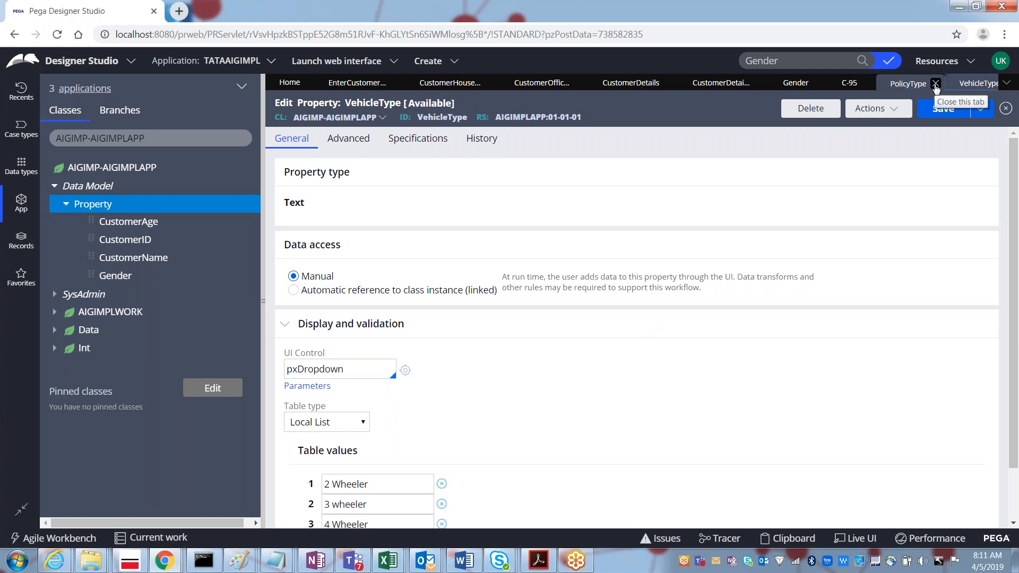
pyautogui.click(935, 86)
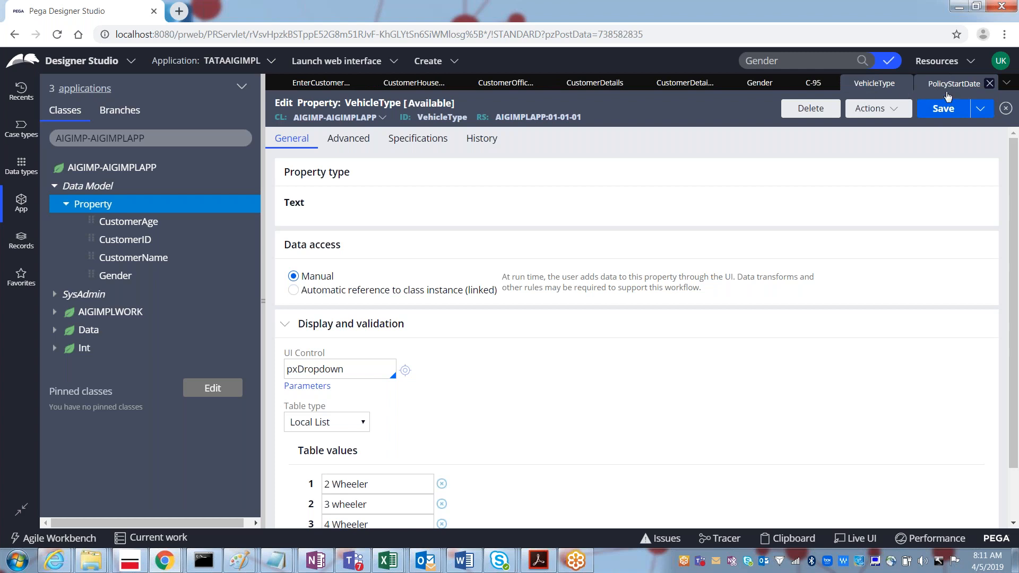
pyautogui.click(902, 88)
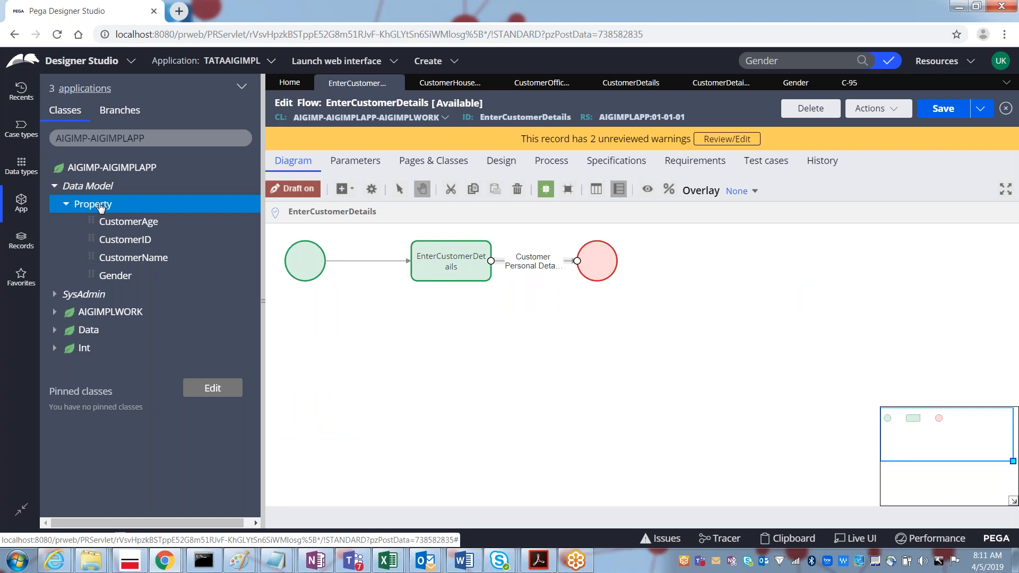
# Step: Create PolicyTenure as an Integer property, save it, and close its tab
pyautogui.rightClick(101, 205)
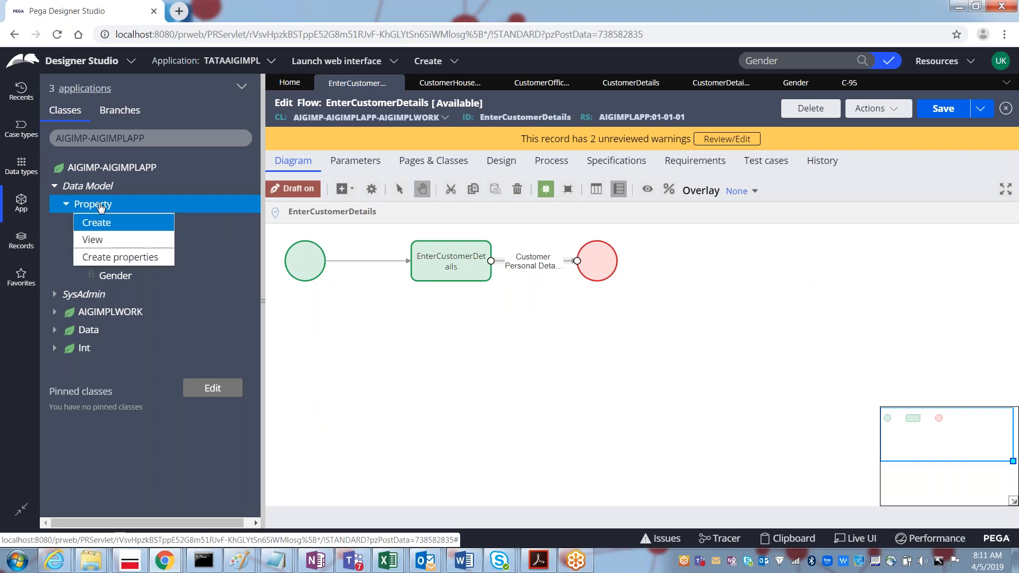
pyautogui.click(102, 223)
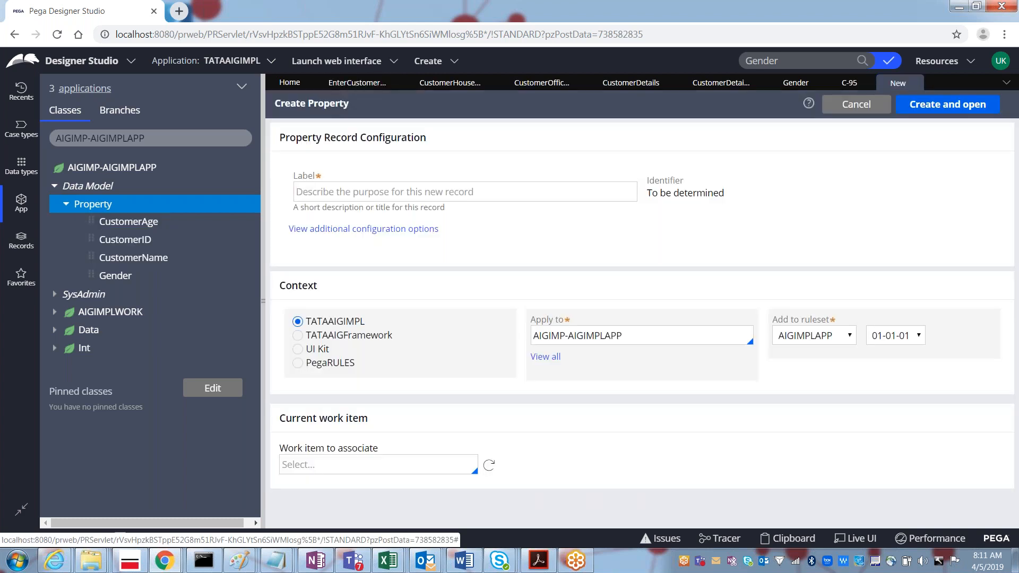
pyautogui.click(336, 197)
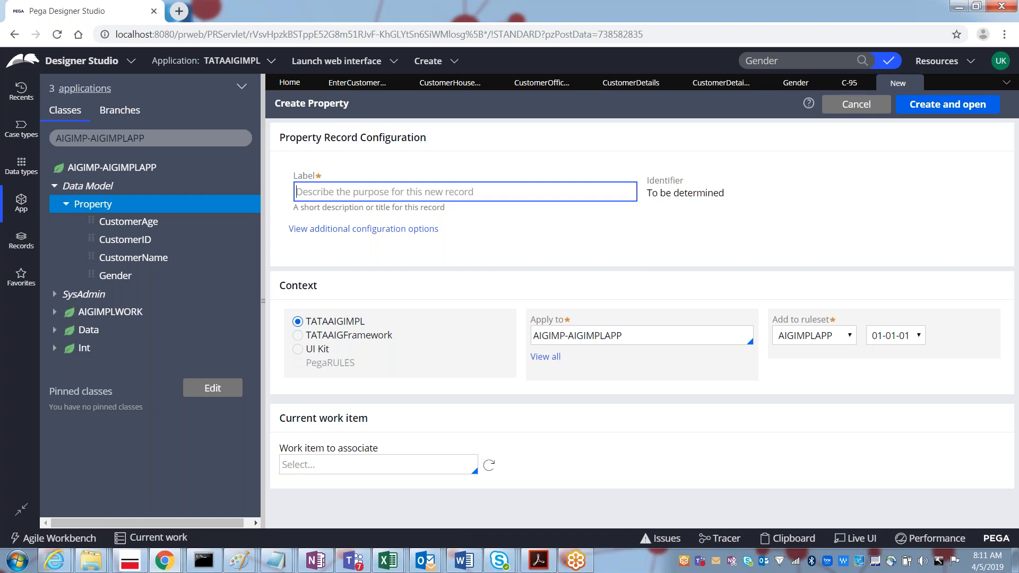
pyautogui.write('PolicyTenure')
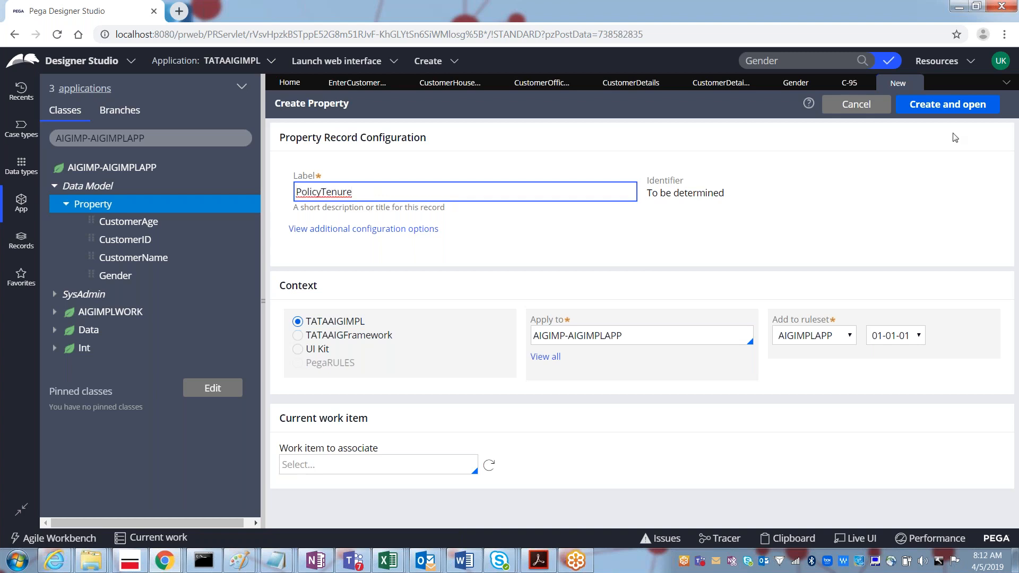
pyautogui.click(945, 106)
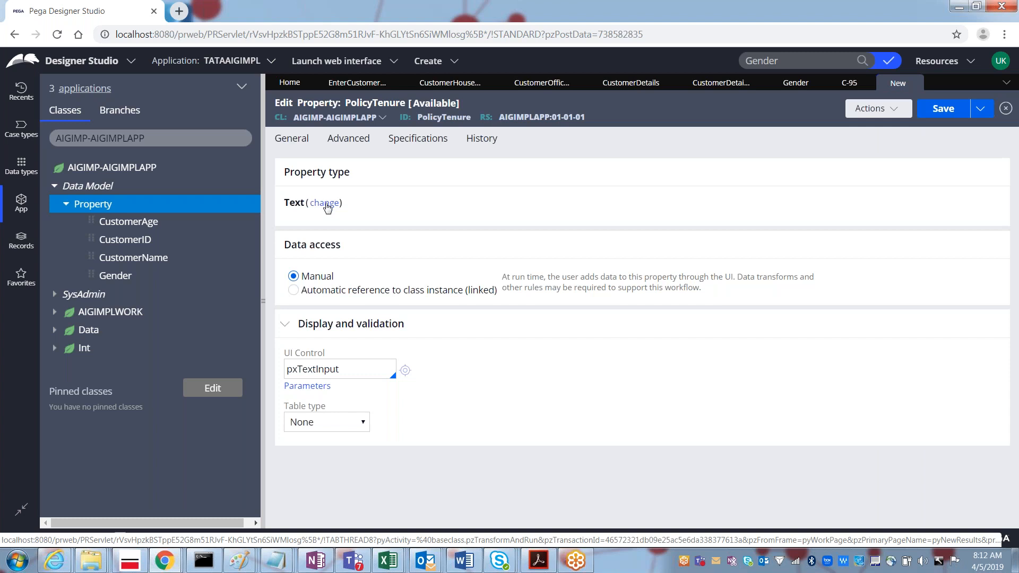
pyautogui.click(325, 203)
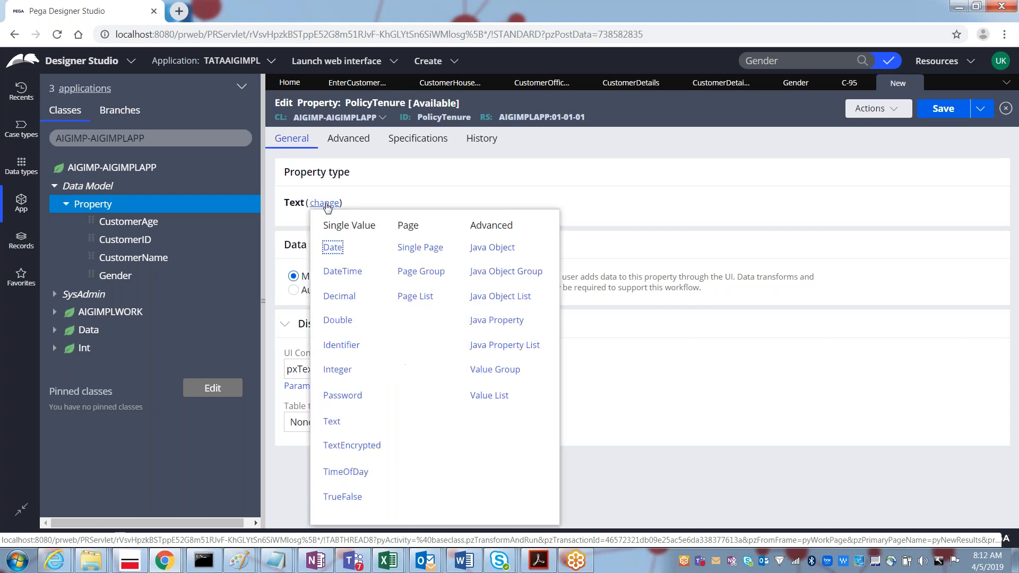
pyautogui.click(338, 370)
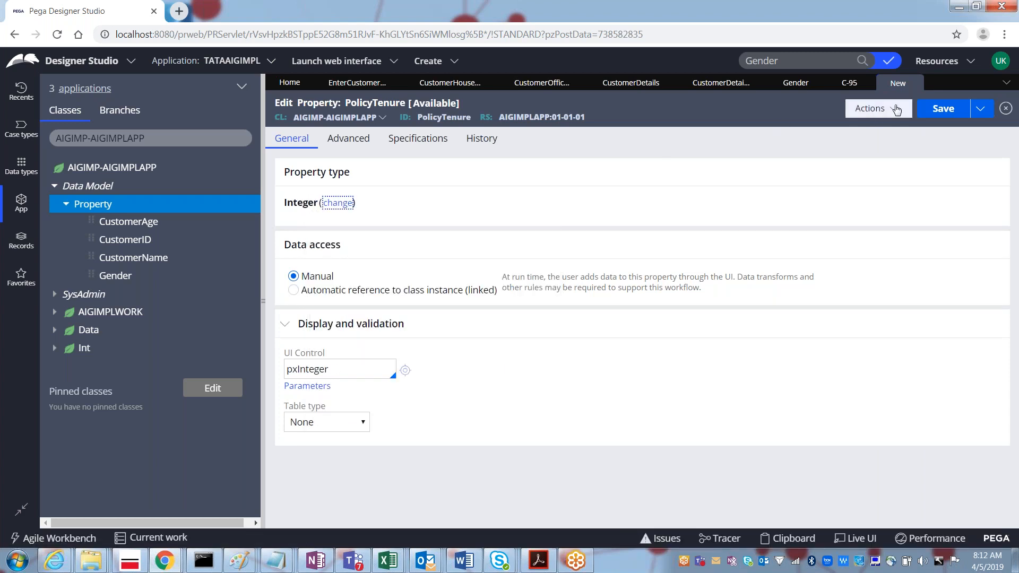
pyautogui.click(943, 109)
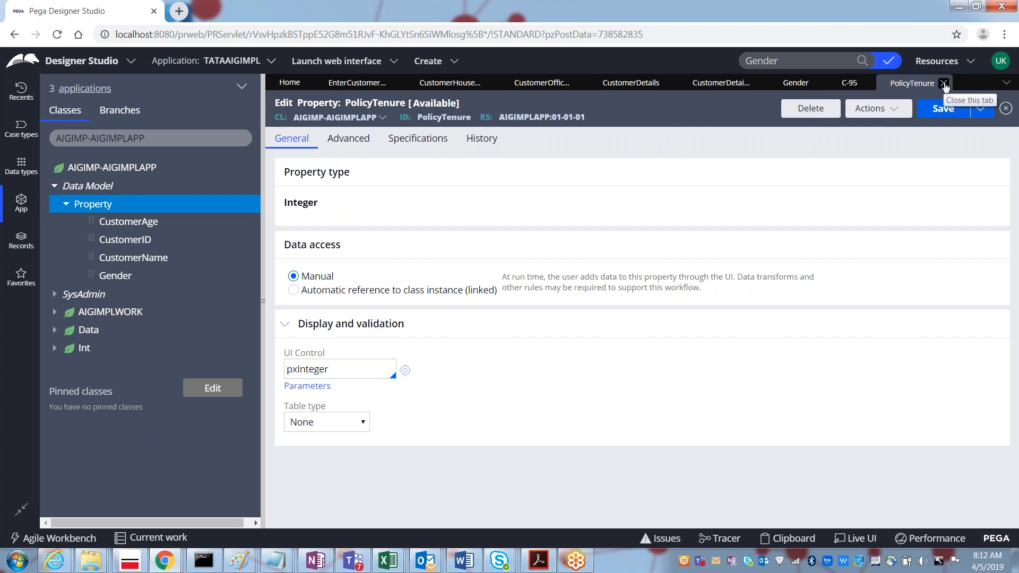
pyautogui.click(944, 84)
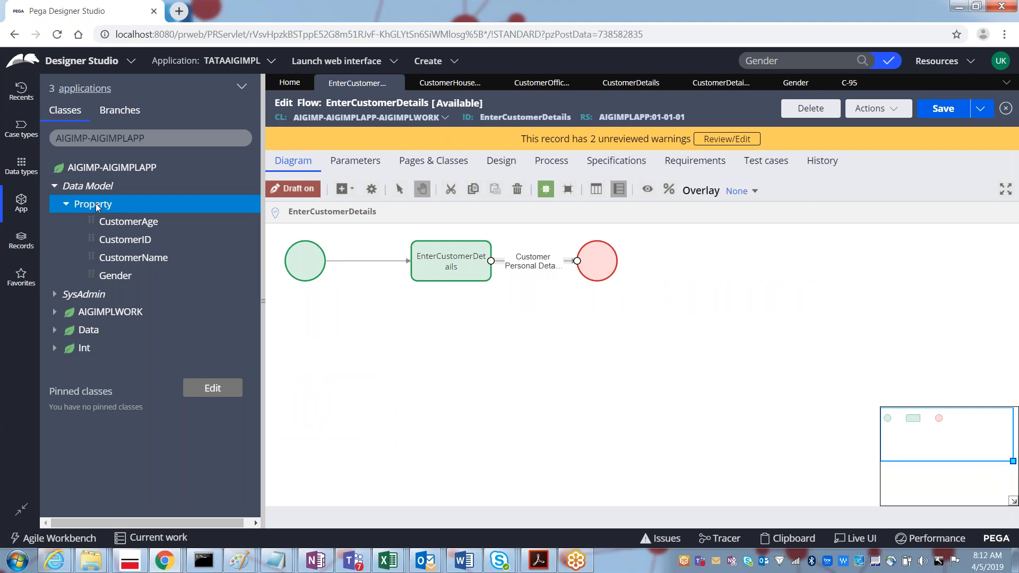
# Step: Create PolicyPremium as an Integer property and save it
pyautogui.rightClick(95, 203)
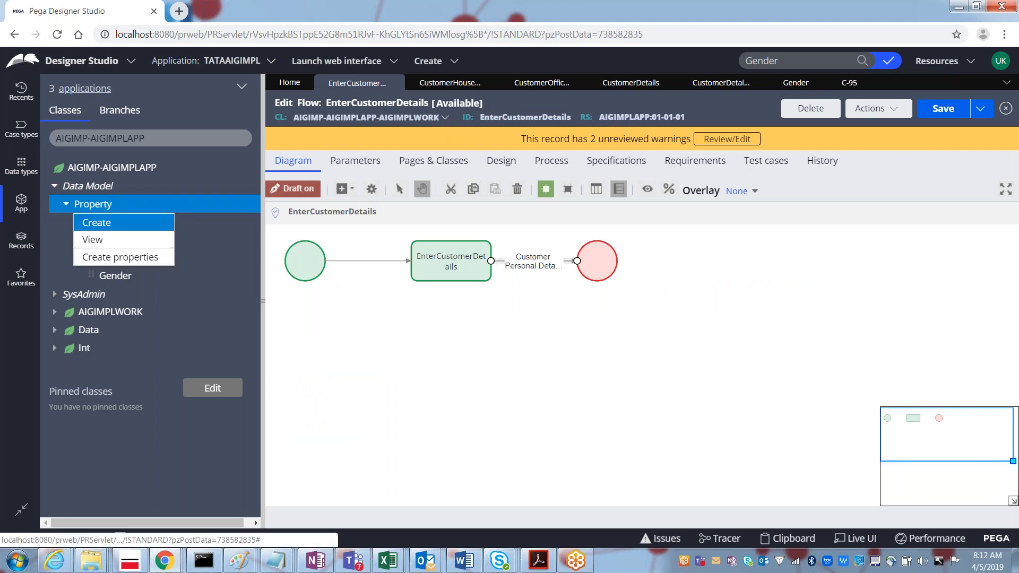
pyautogui.click(97, 223)
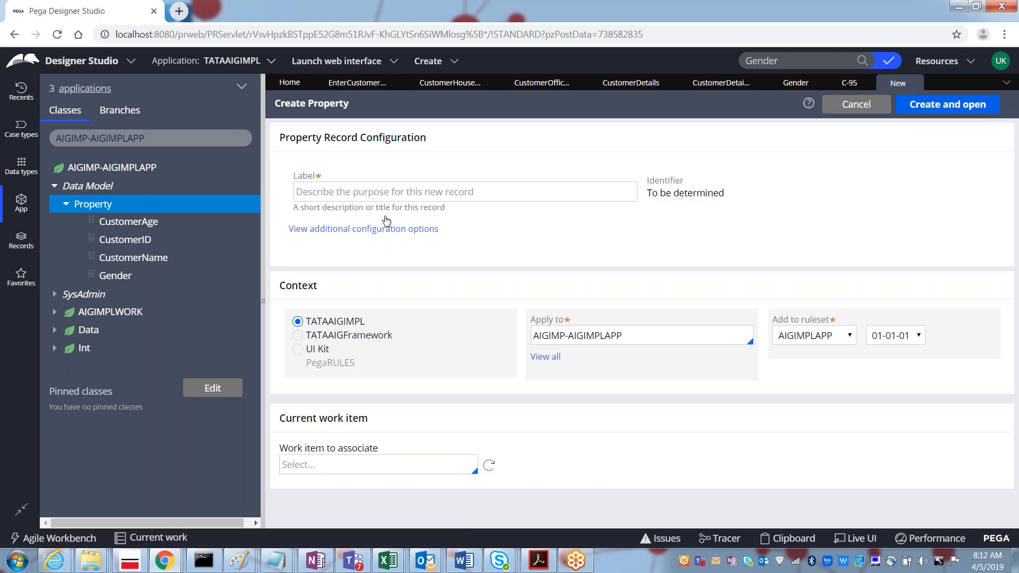
pyautogui.click(340, 197)
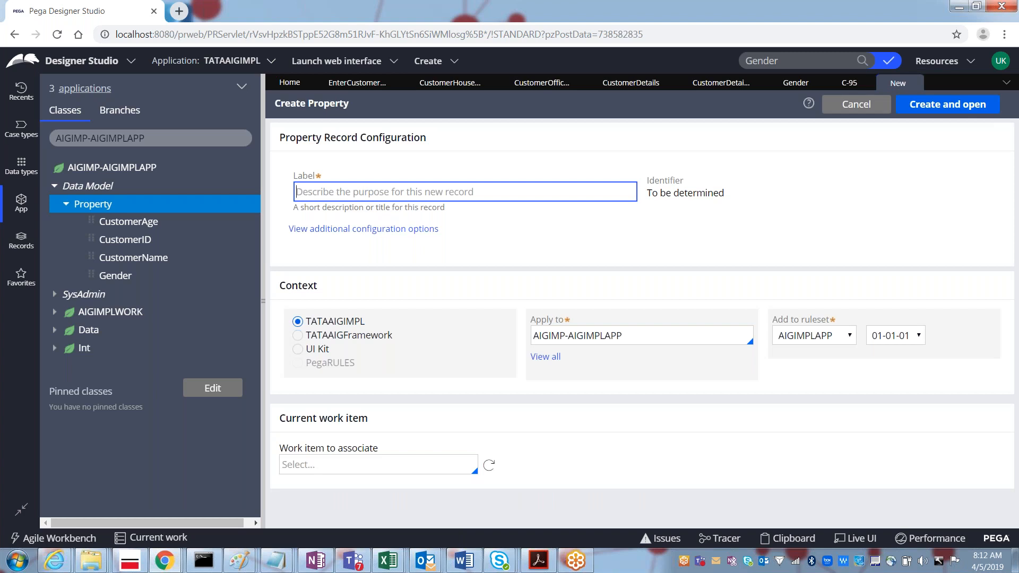
pyautogui.write('PolicyPremium')
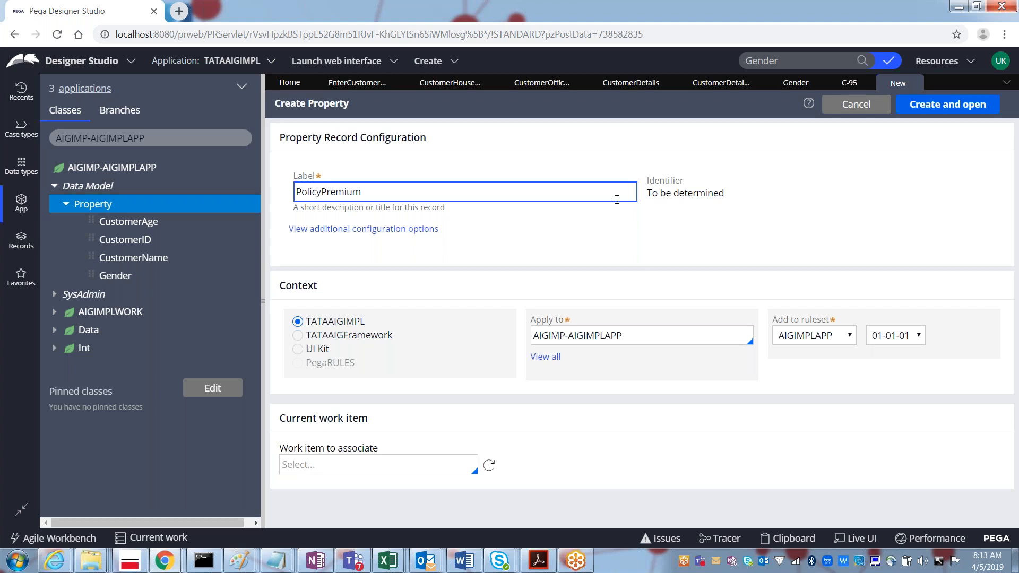
pyautogui.click(952, 110)
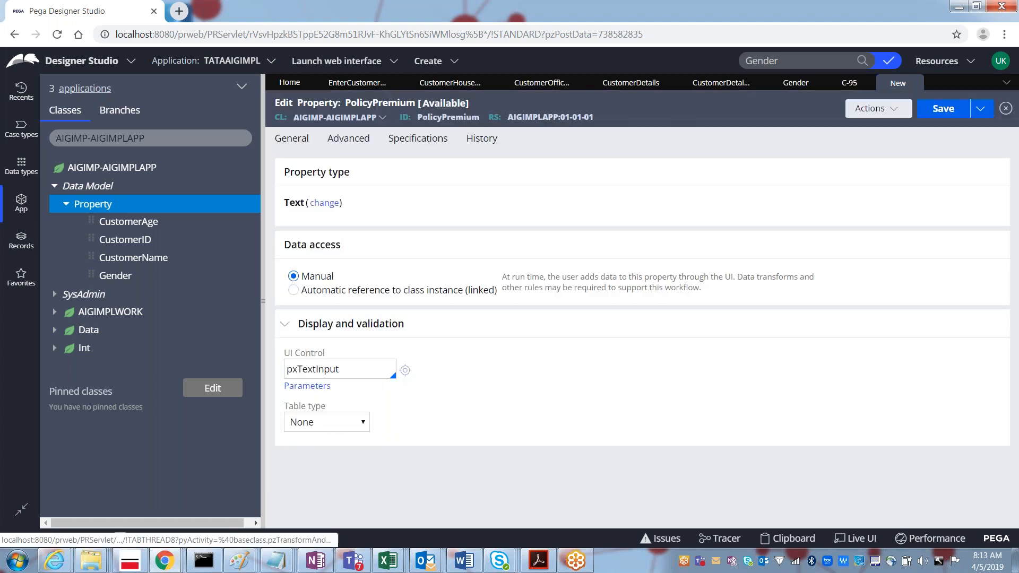
pyautogui.click(332, 209)
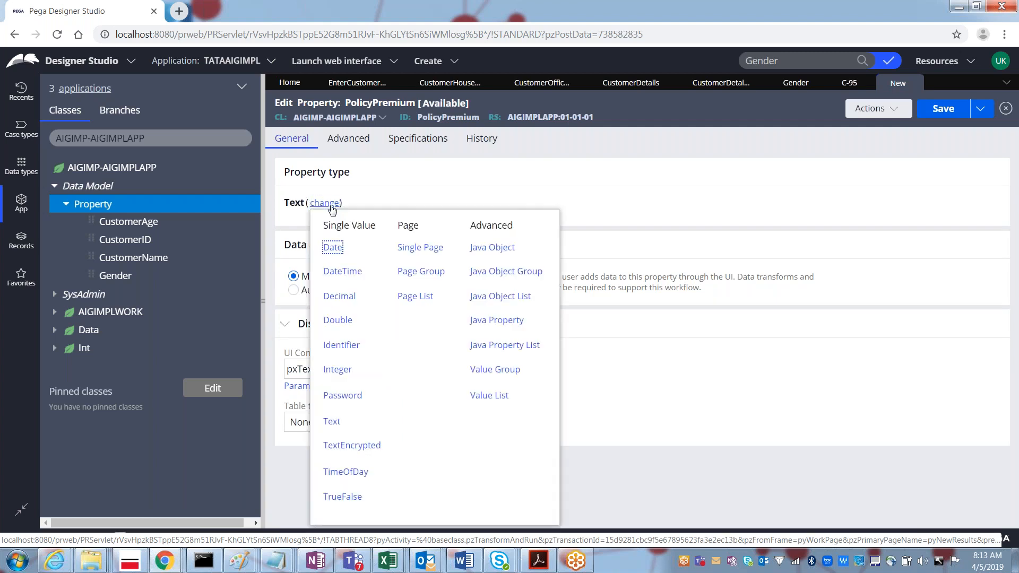
pyautogui.click(336, 370)
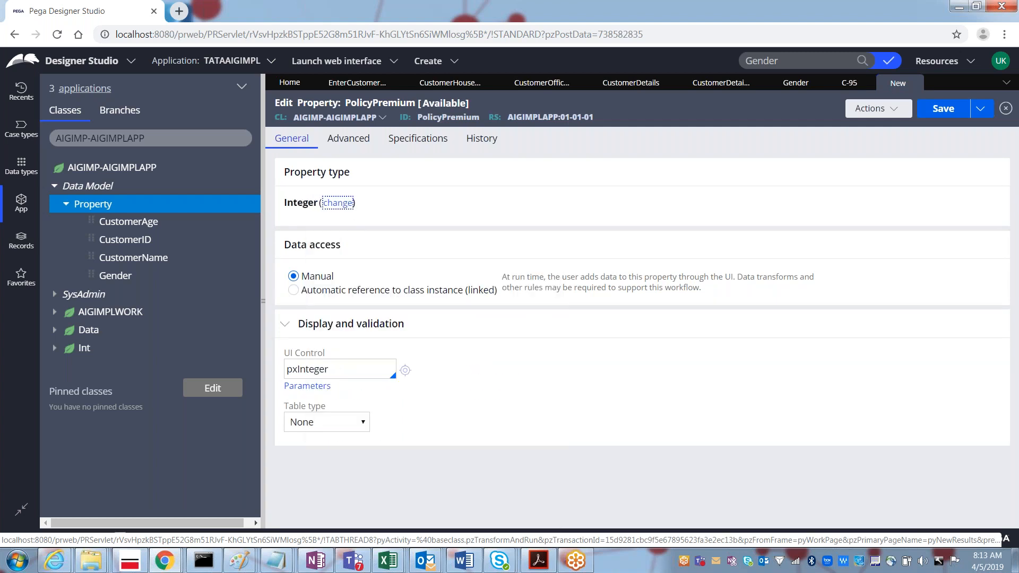
pyautogui.click(942, 112)
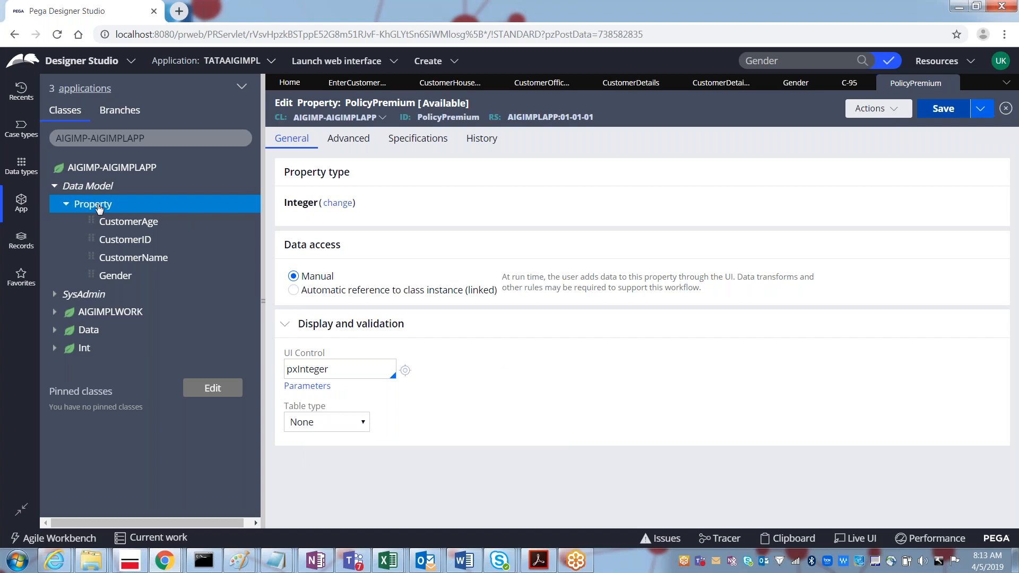
# Step: Create InsuranceAmount as an Integer property and save it
pyautogui.rightClick(99, 208)
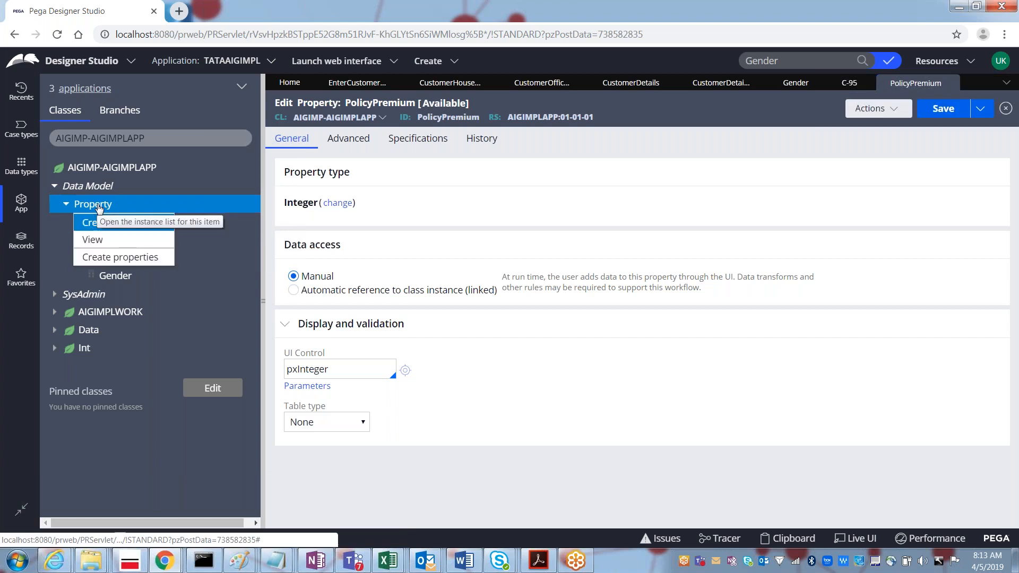
pyautogui.click(96, 226)
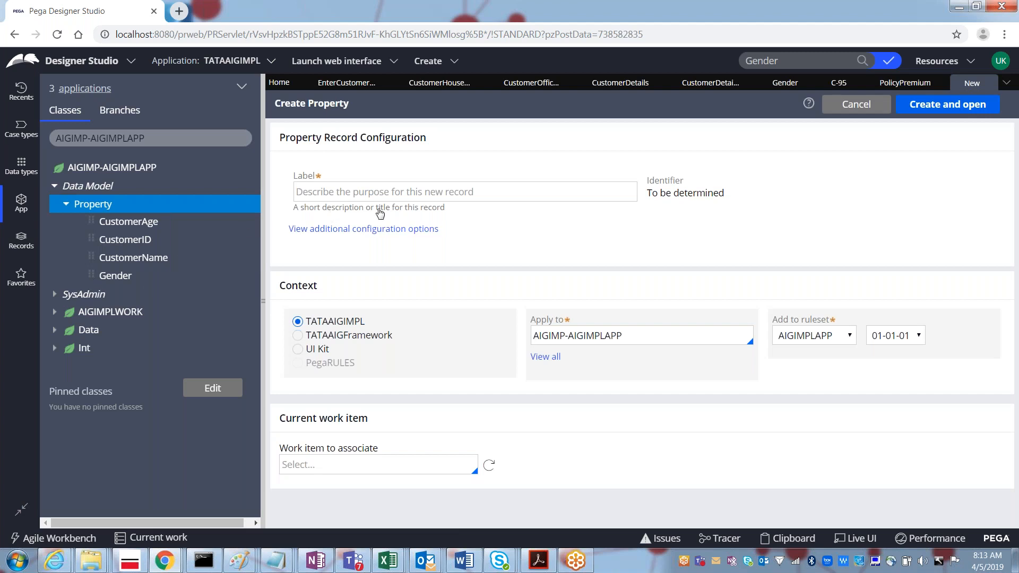
pyautogui.click(329, 197)
pyautogui.write('InsuranceAmount')
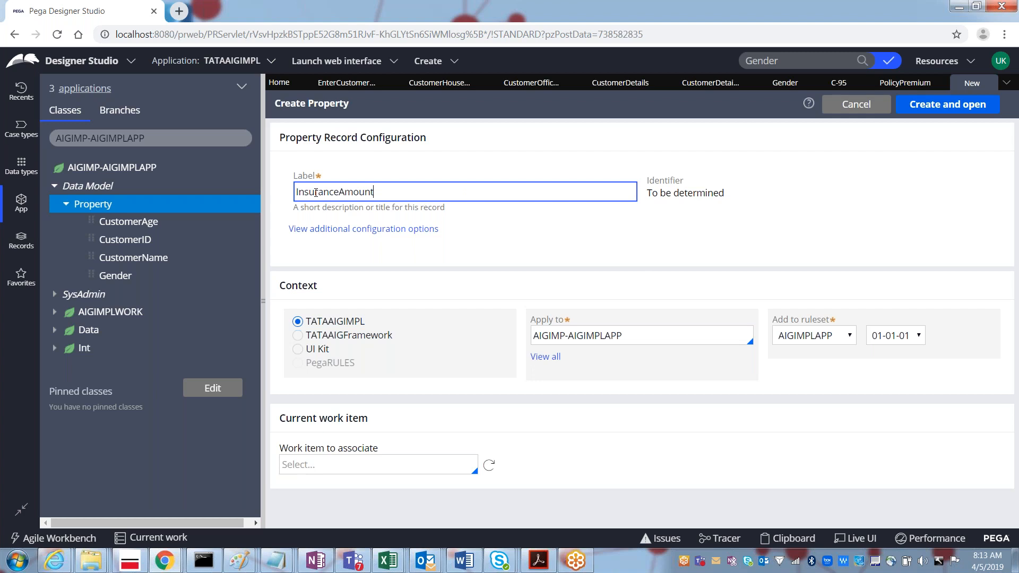
pyautogui.click(937, 108)
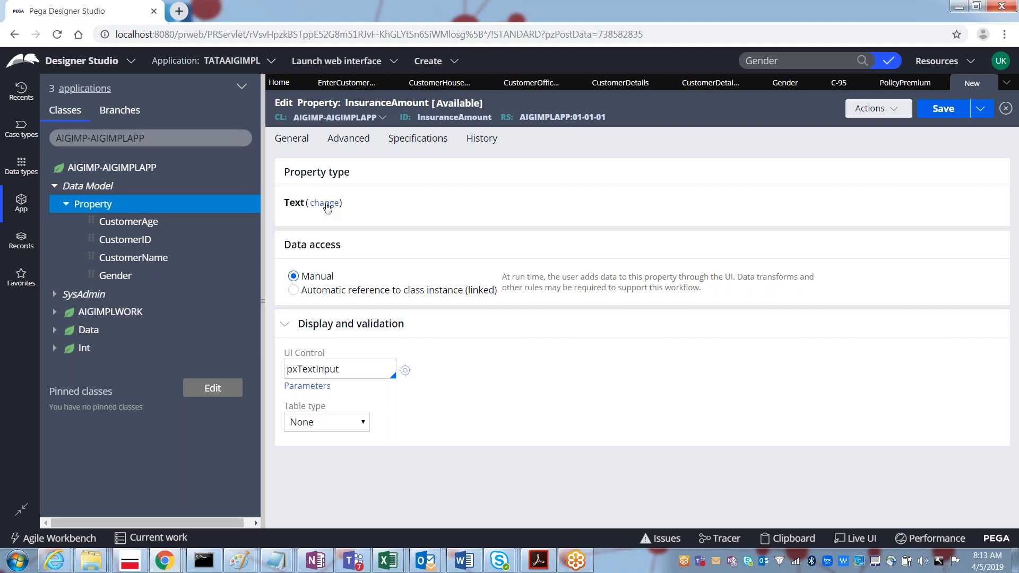
pyautogui.click(326, 204)
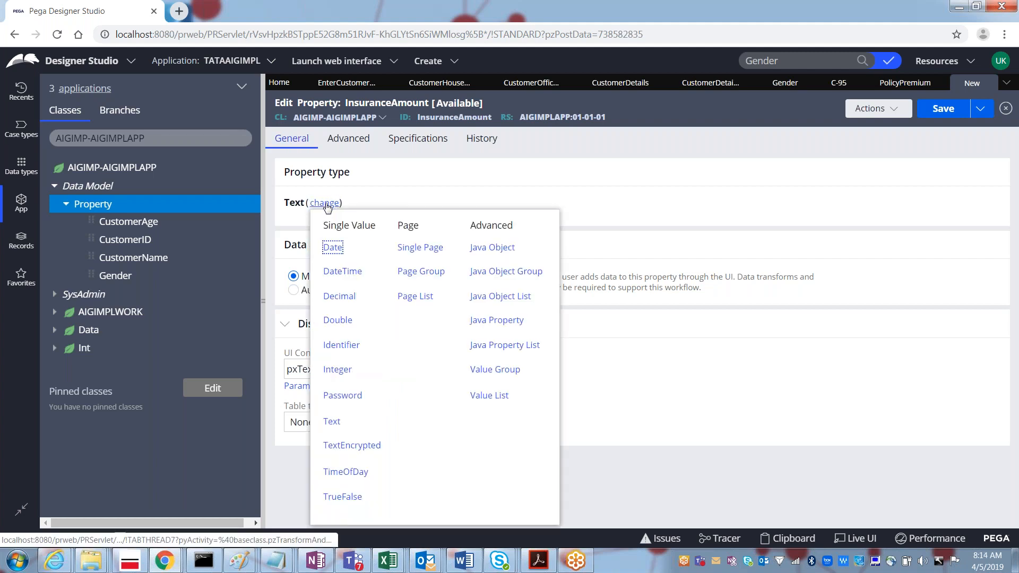
pyautogui.click(336, 369)
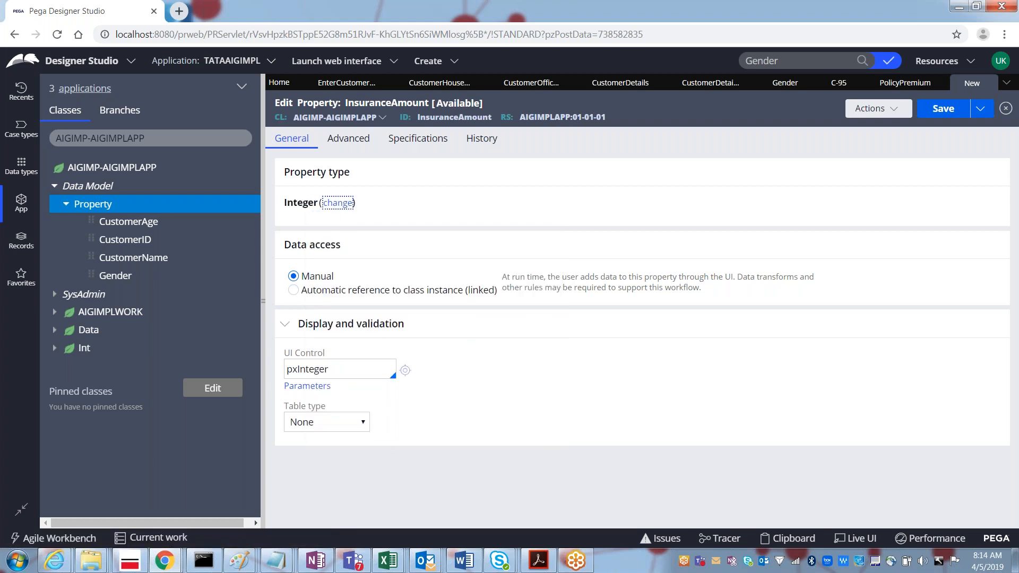
pyautogui.click(938, 111)
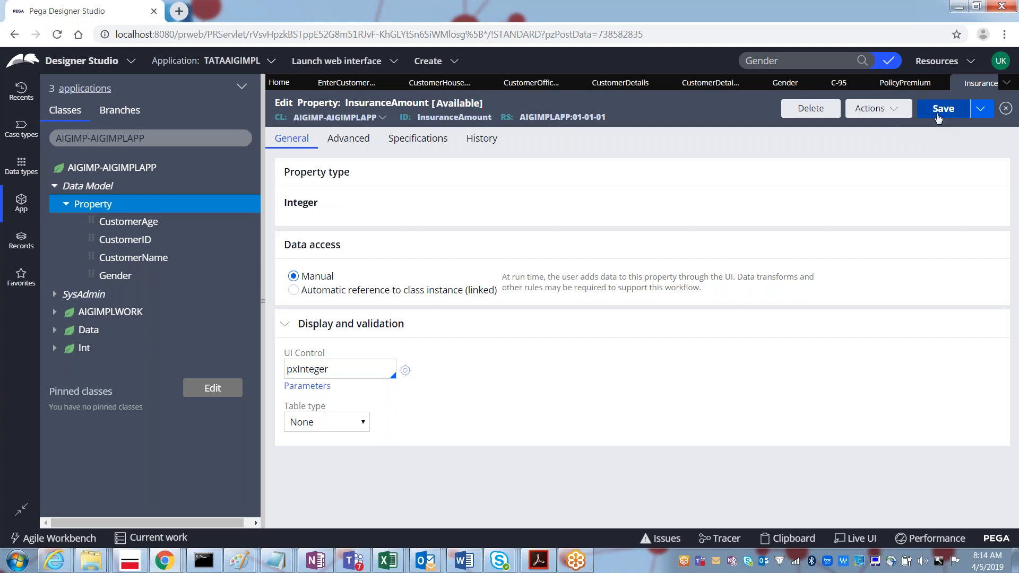
pyautogui.click(939, 115)
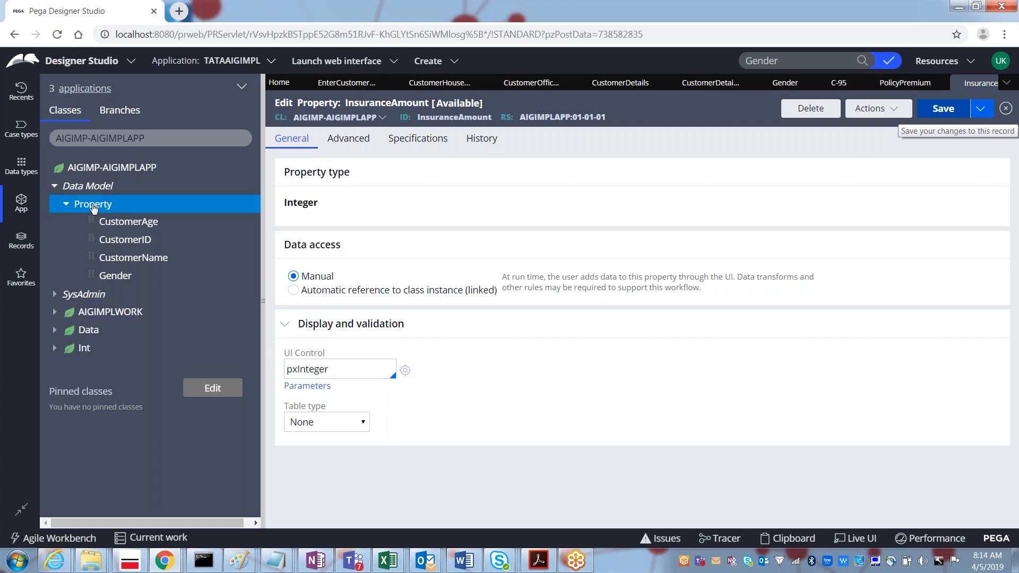
# Step: Refresh the class tree and expand Data Model > Property to show all ten properties
pyautogui.rightClick(116, 171)
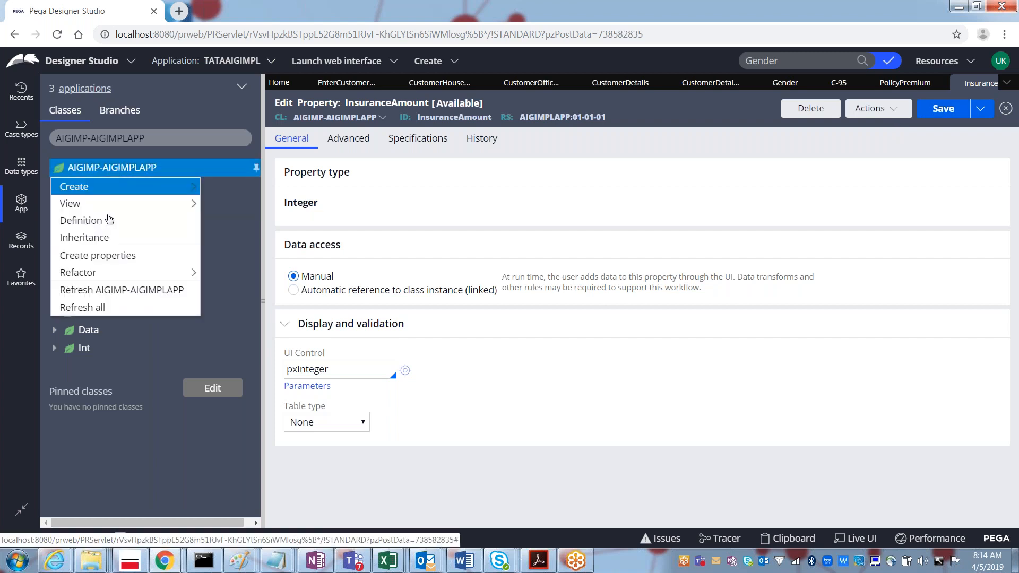
pyautogui.click(114, 292)
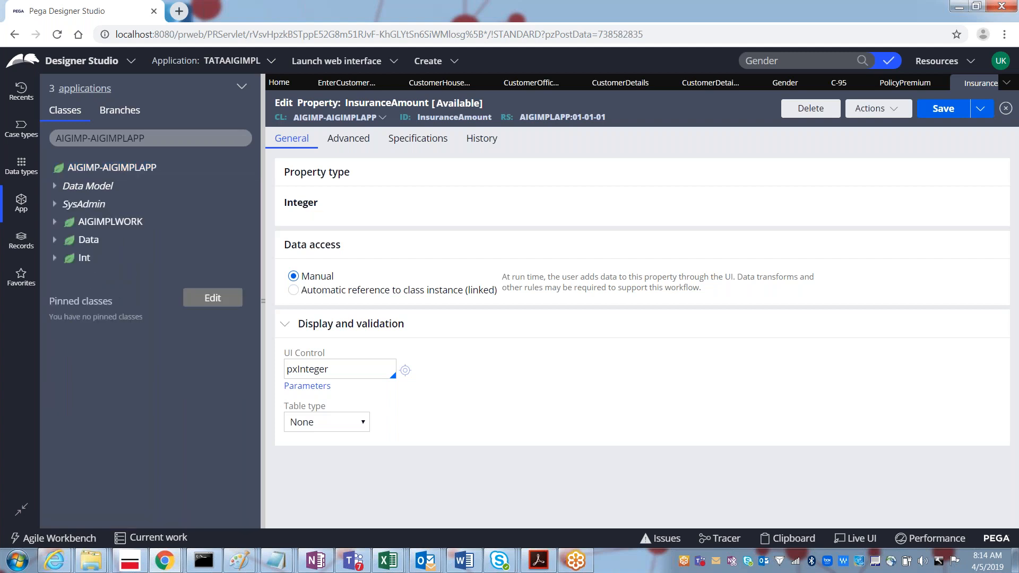
pyautogui.click(56, 189)
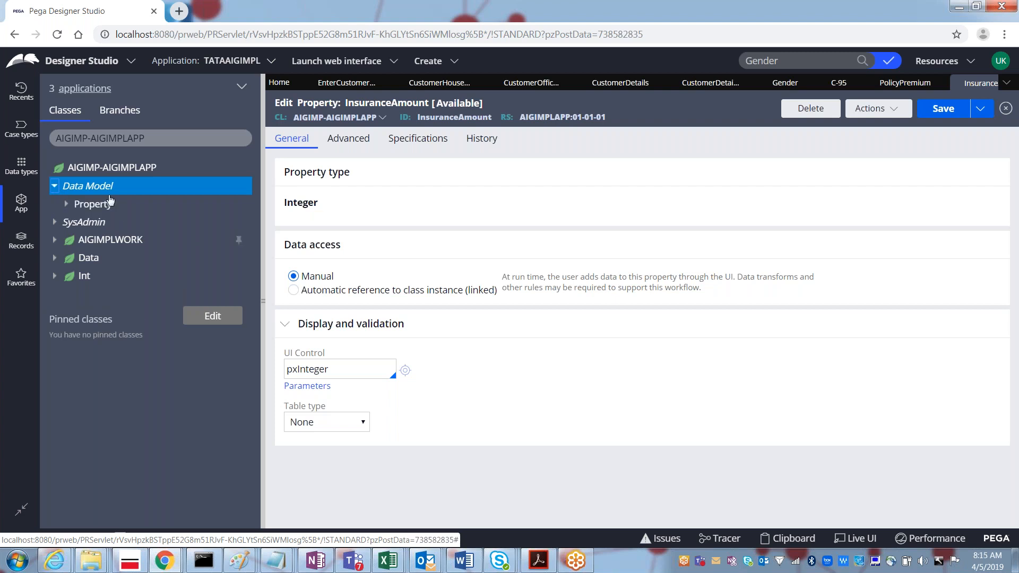
pyautogui.click(67, 205)
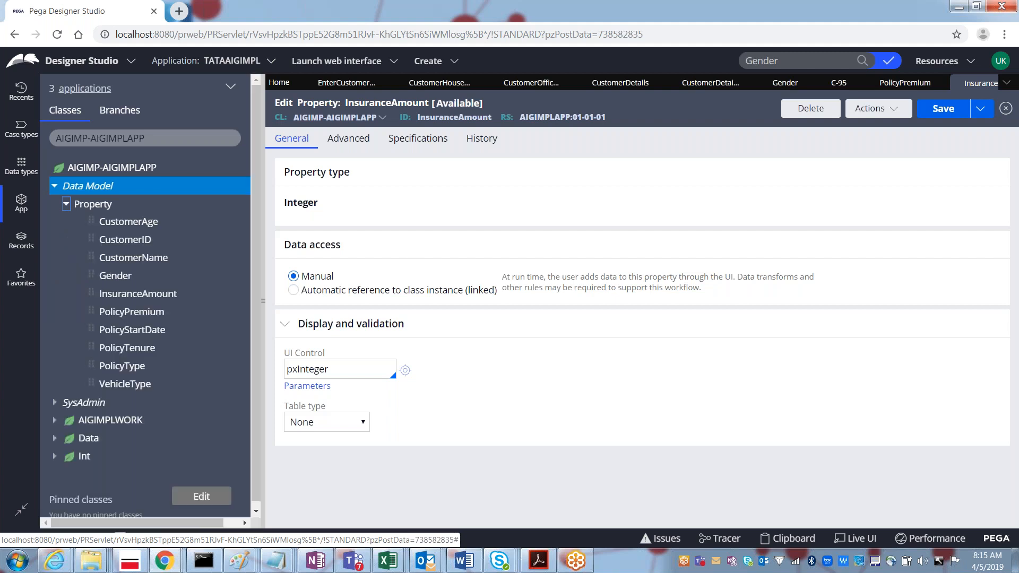
pyautogui.moveTo(117, 224); pyautogui.dragTo(130, 272)
# Step: Log off, then sign back in with the admin user name and password
pyautogui.click(1003, 64)
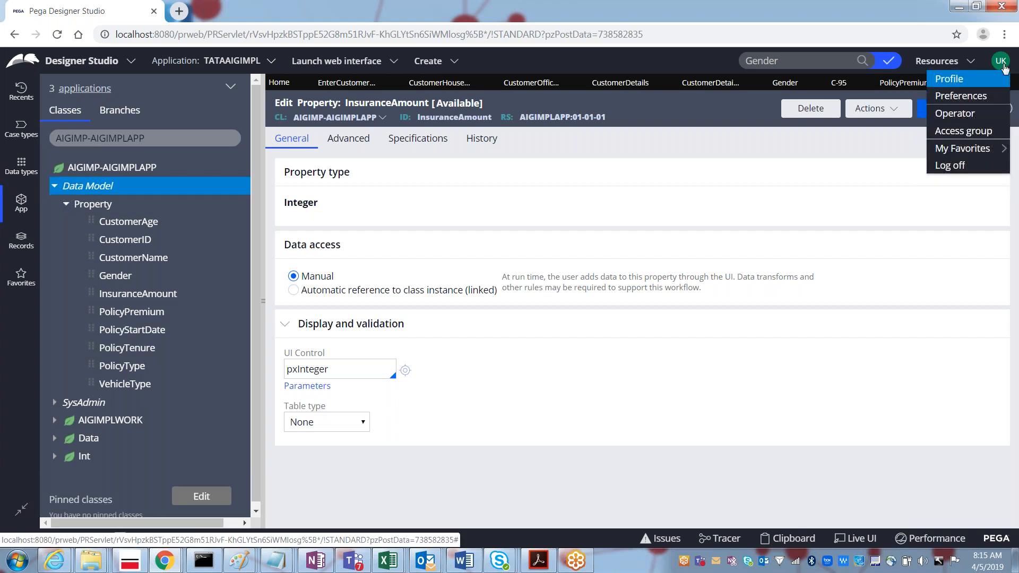
pyautogui.click(950, 166)
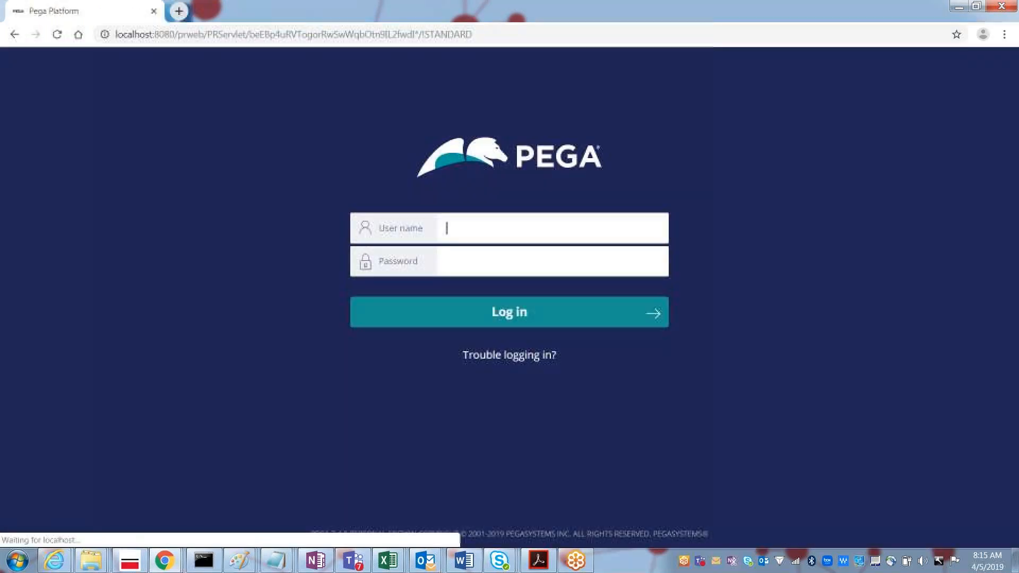
pyautogui.write('admin')
pyautogui.press('Down')
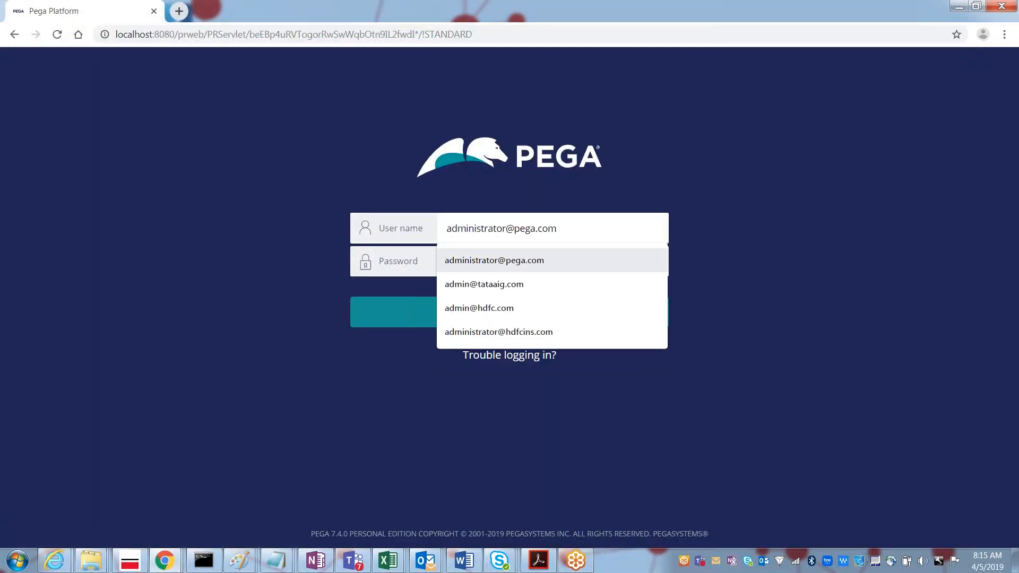
pyautogui.press('Down')
pyautogui.press('Tab')
pyautogui.write('rule')
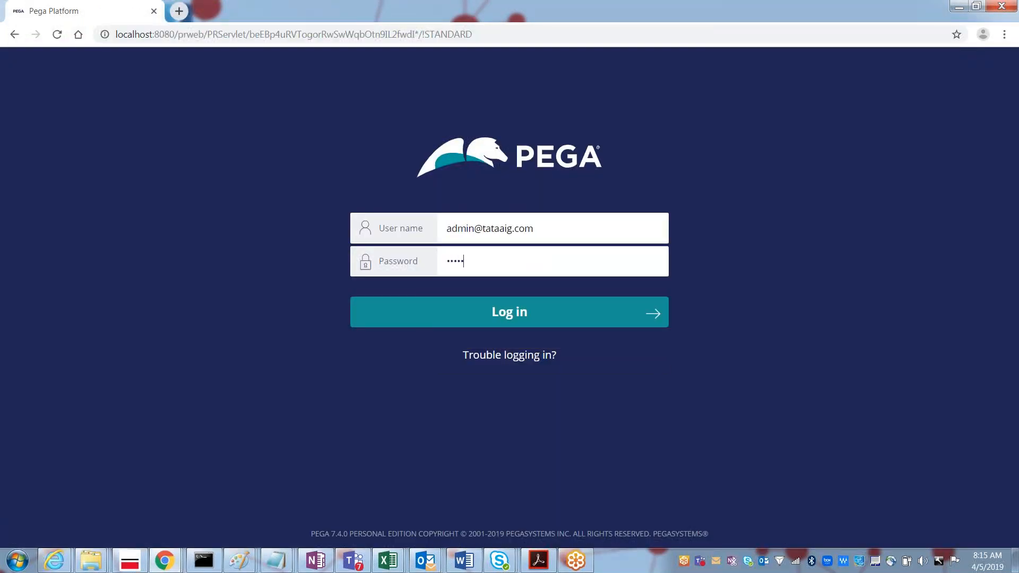
pyautogui.write('s')
pyautogui.press('Return')
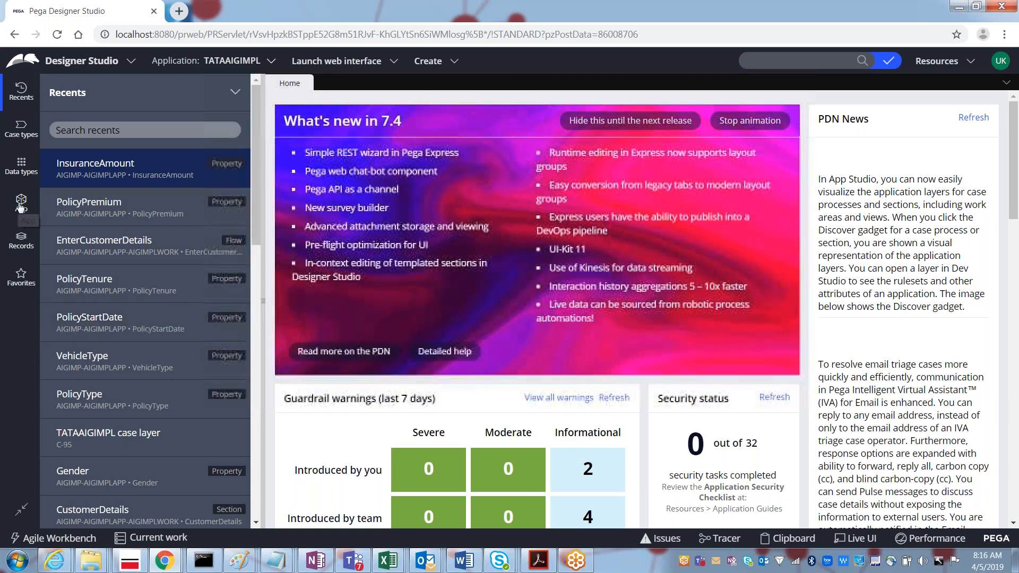
# Step: Start a new section from the work class's User Interface > Section category in App Explorer
pyautogui.click(20, 205)
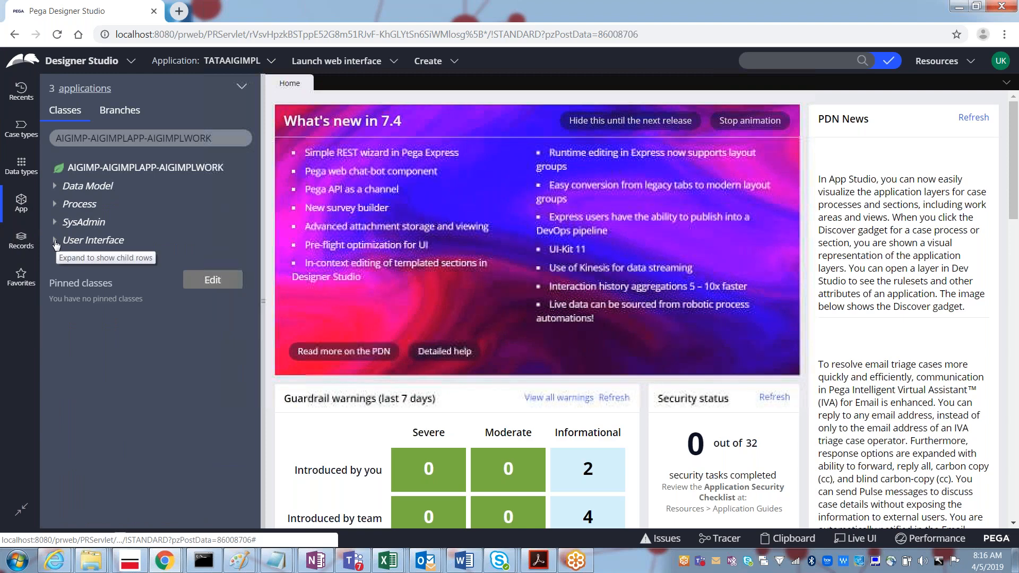
pyautogui.click(55, 242)
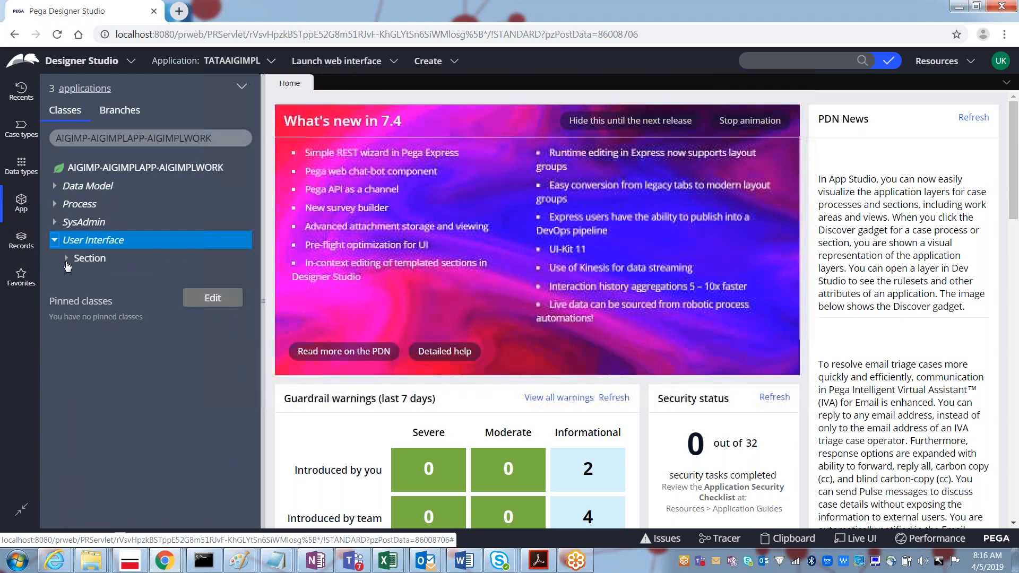
pyautogui.click(66, 258)
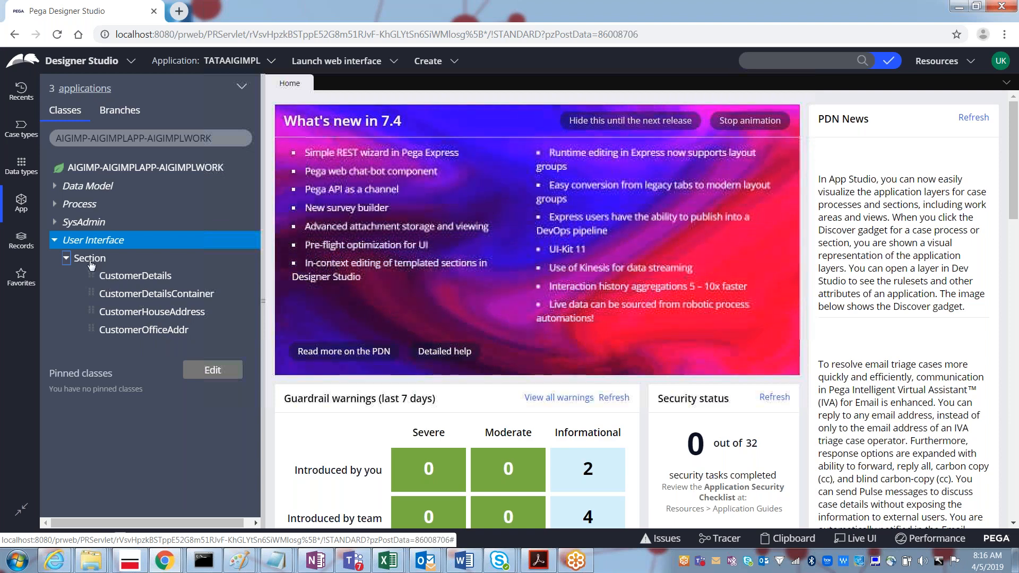
pyautogui.rightClick(90, 261)
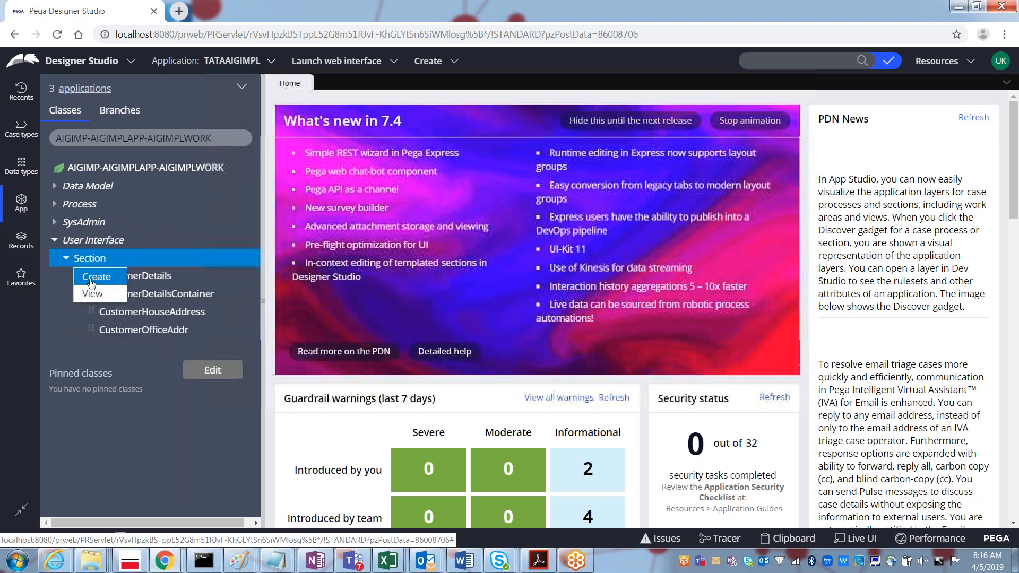
pyautogui.click(93, 277)
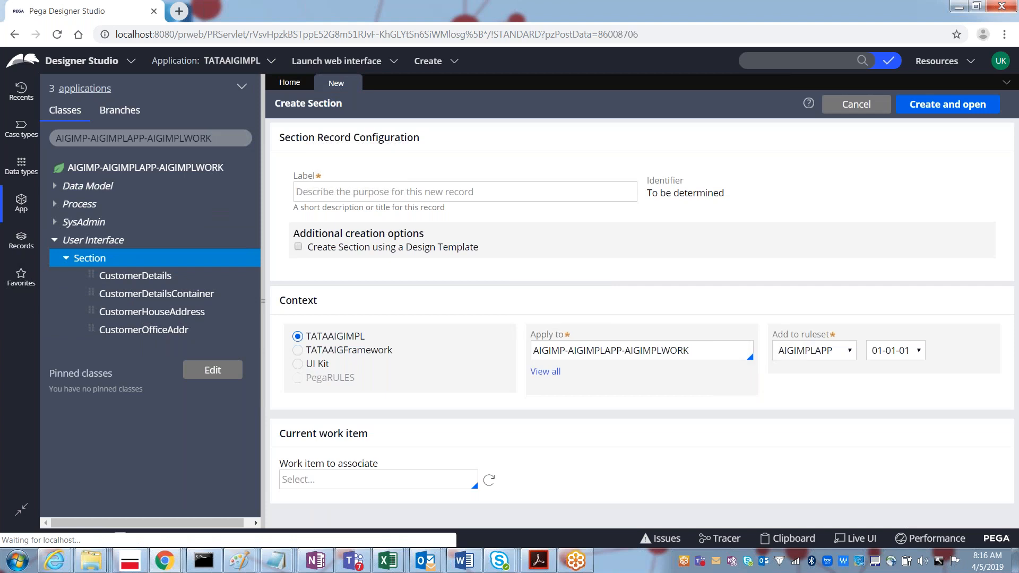
# Step: Label the new section PolicyDetails, then create and open it
pyautogui.click(327, 195)
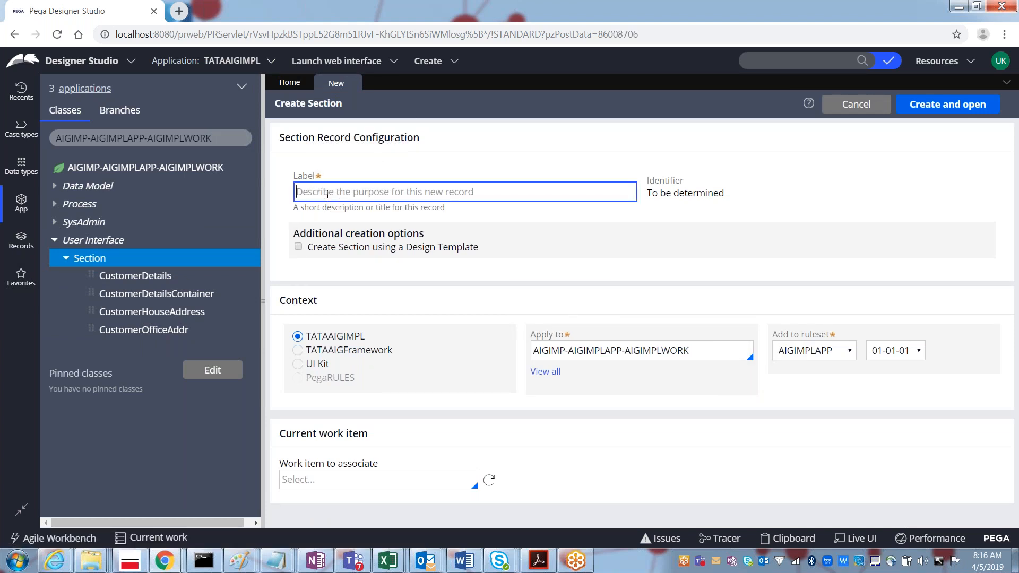
pyautogui.write('PolicyDetails')
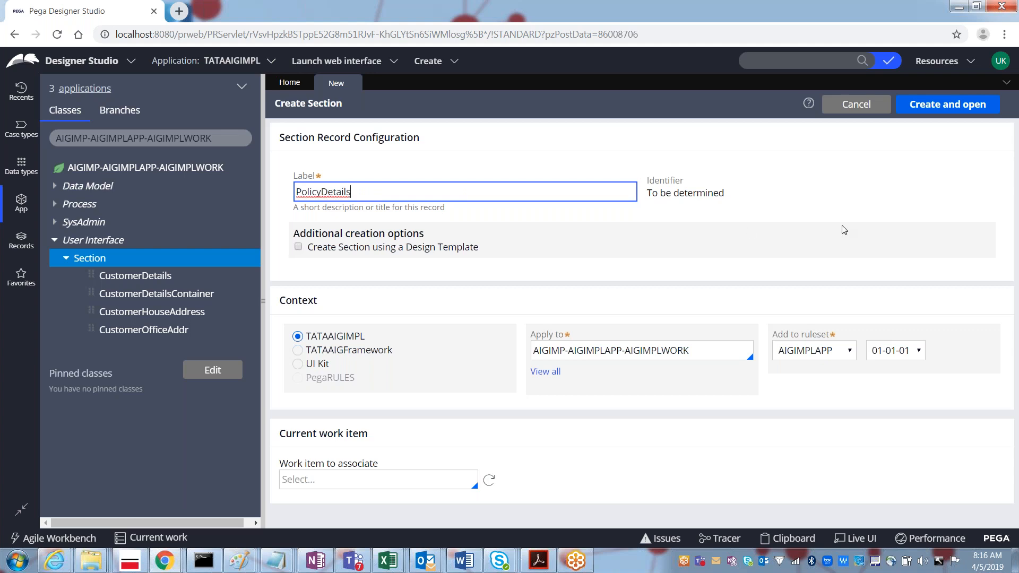
pyautogui.press('Tab')
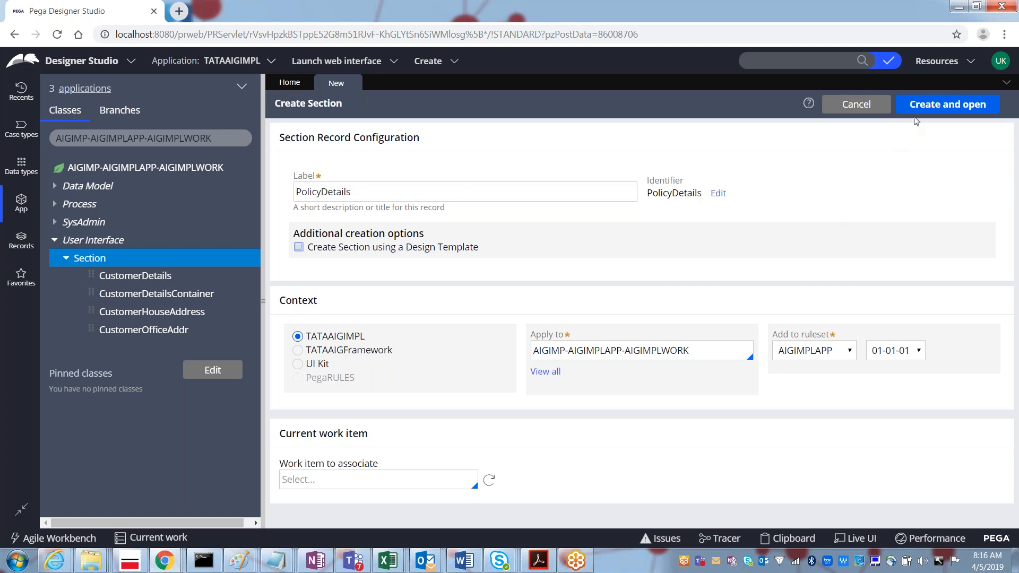
pyautogui.click(920, 106)
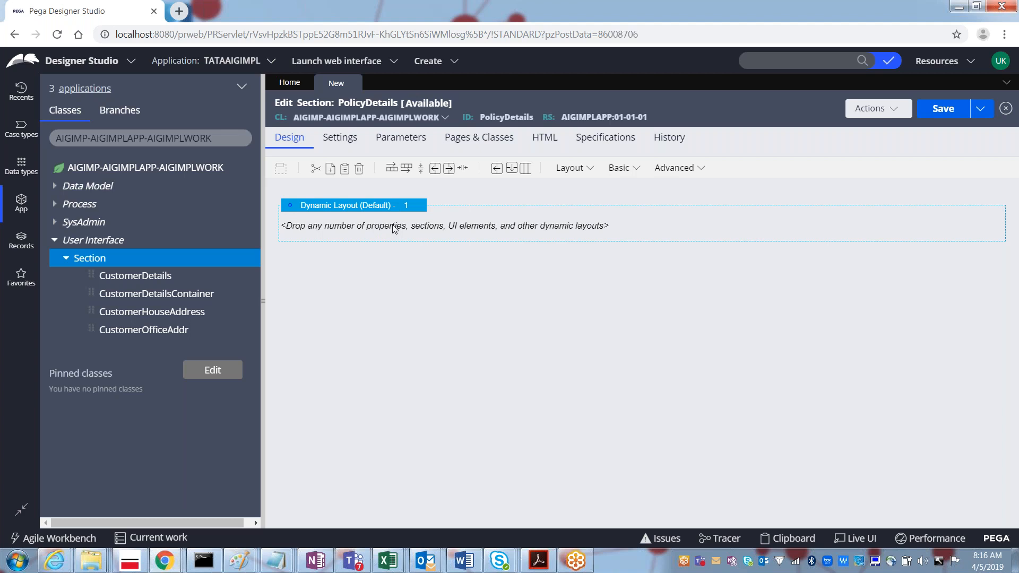
pyautogui.click(637, 169)
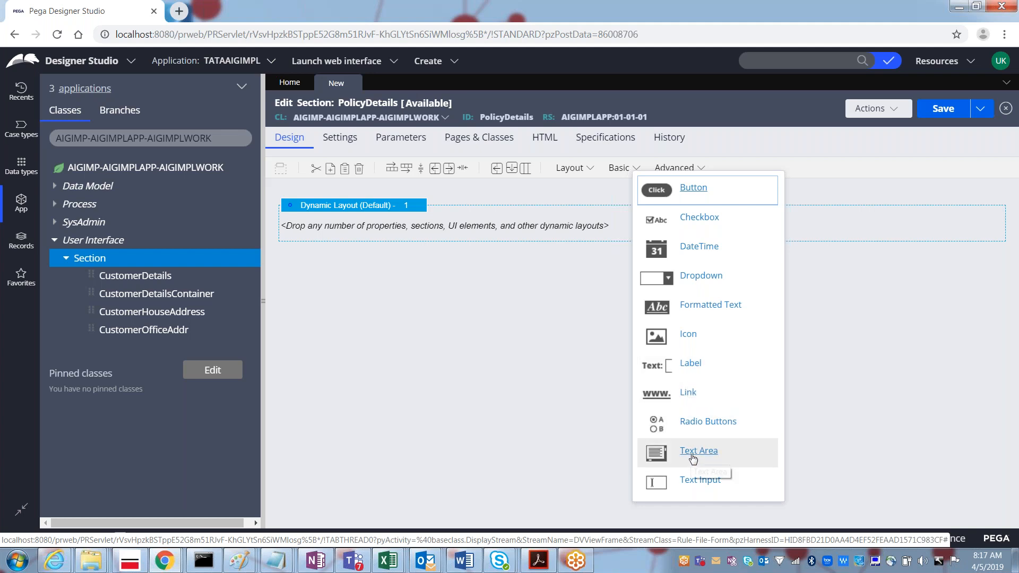
# Step: Drag a Text Area from the Basic controls into the dynamic layout, then a Text Input below it
pyautogui.moveTo(692, 456); pyautogui.dragTo(373, 229)
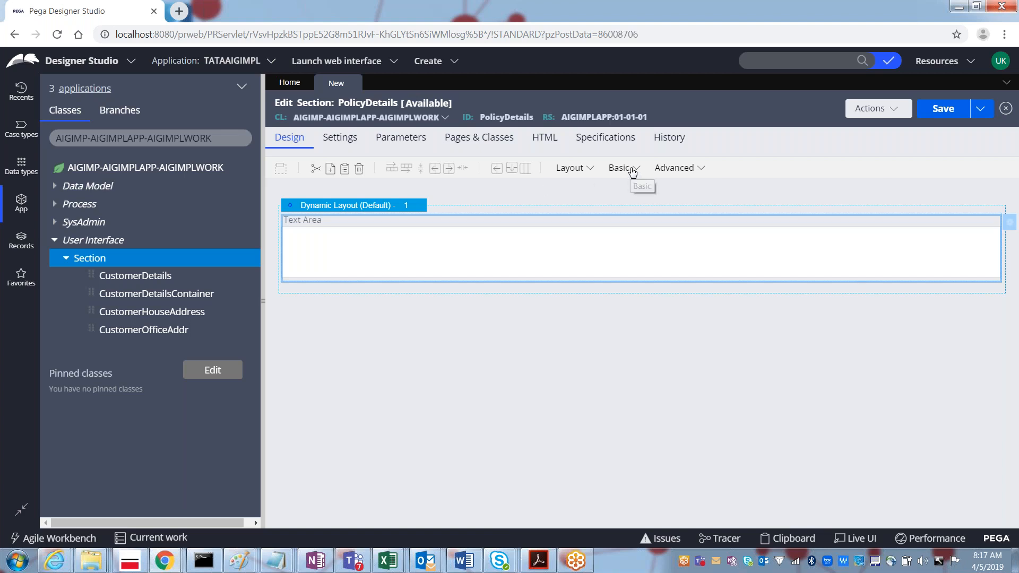
pyautogui.click(633, 169)
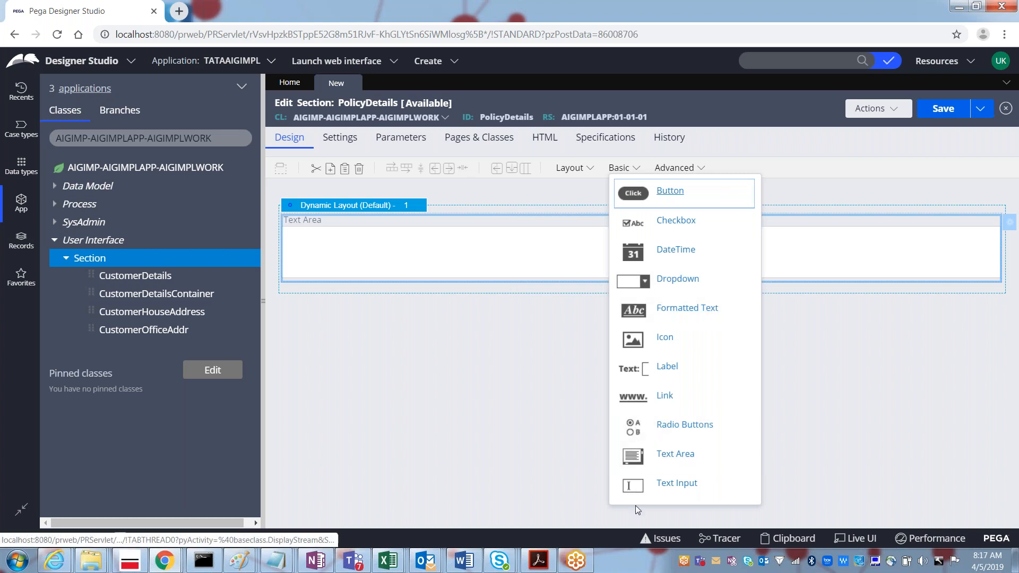
pyautogui.moveTo(629, 484); pyautogui.dragTo(326, 298)
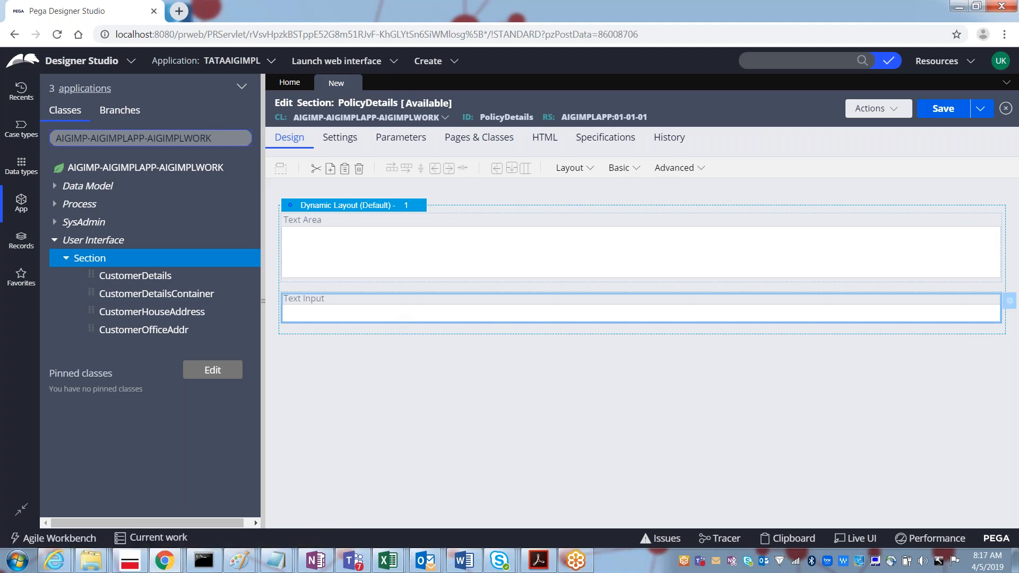
# Step: Switch App Explorer to the AIGIMP-AIGIMPLAPP class and list its Data Model properties
pyautogui.moveTo(146, 139); pyautogui.dragTo(260, 154)
pyautogui.press('BackSpace')
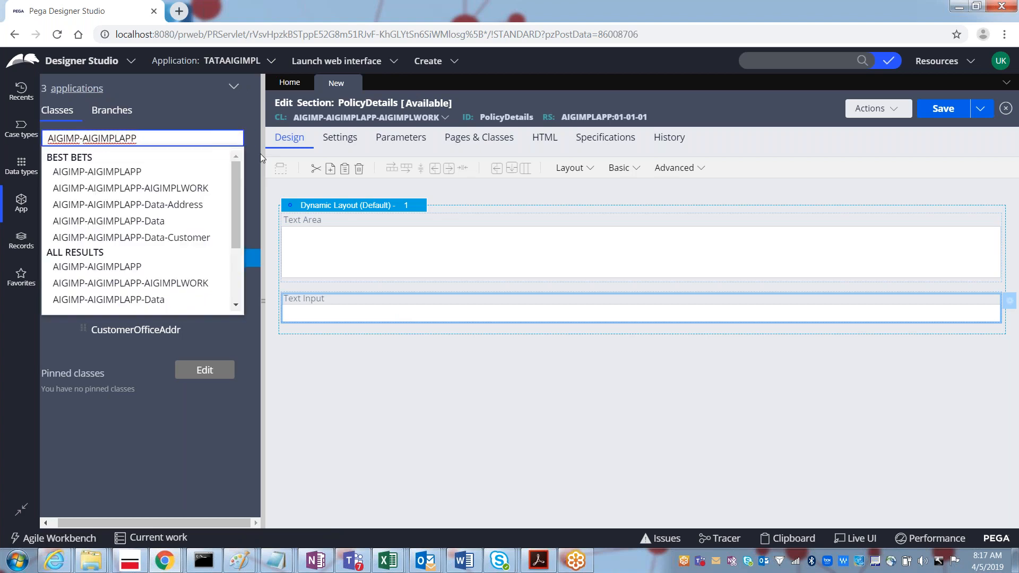
pyautogui.press('Return')
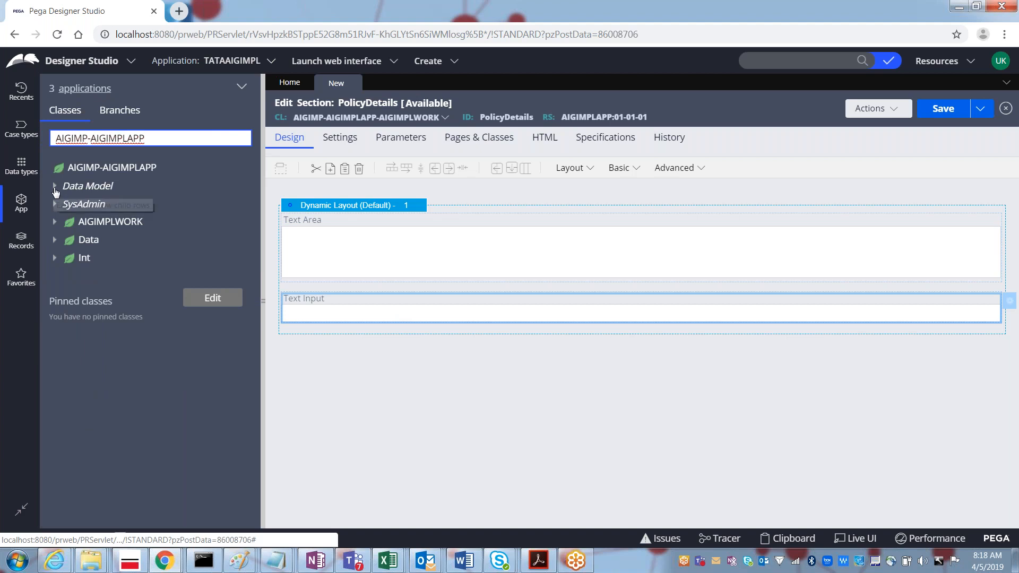
pyautogui.click(54, 187)
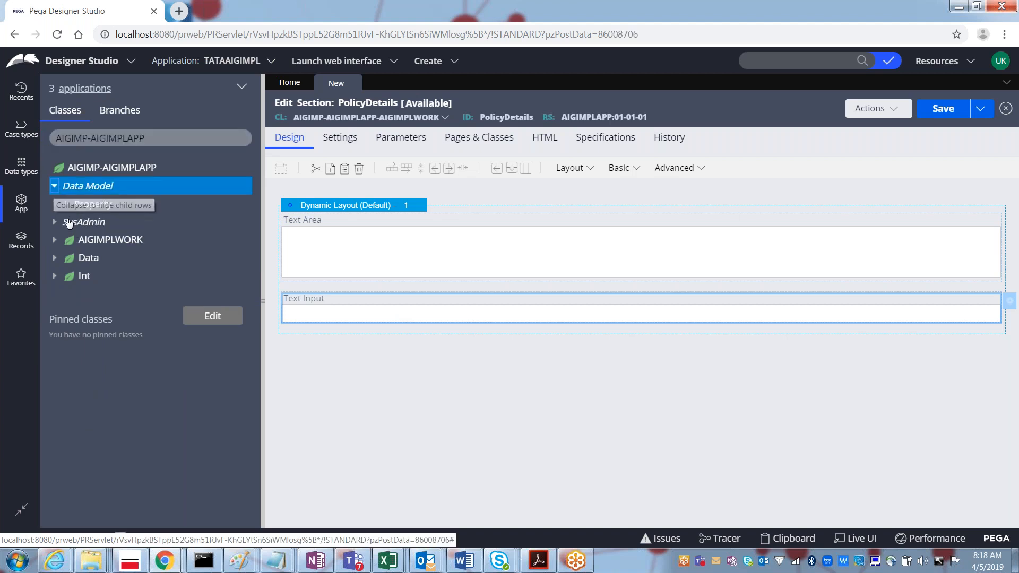
pyautogui.click(67, 205)
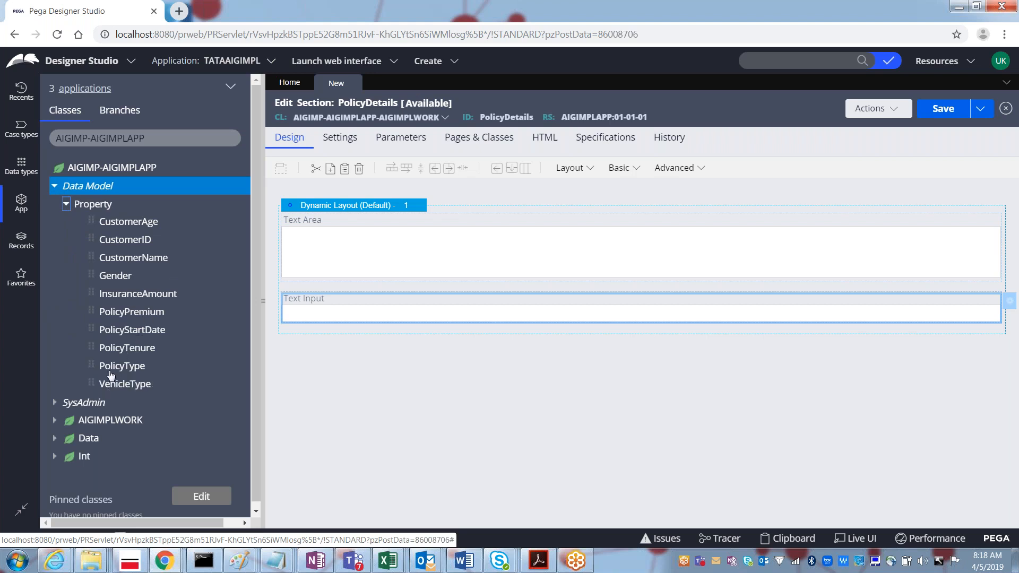
# Step: Drag the PolicyType property to the top of the dynamic layout
pyautogui.moveTo(109, 373); pyautogui.dragTo(169, 357)
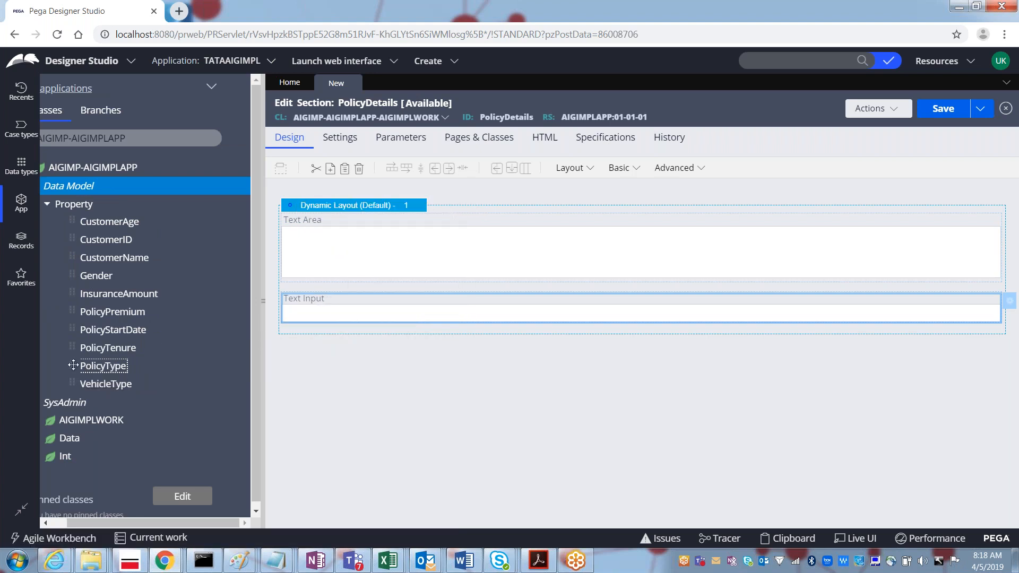
pyautogui.moveTo(89, 372); pyautogui.dragTo(336, 194)
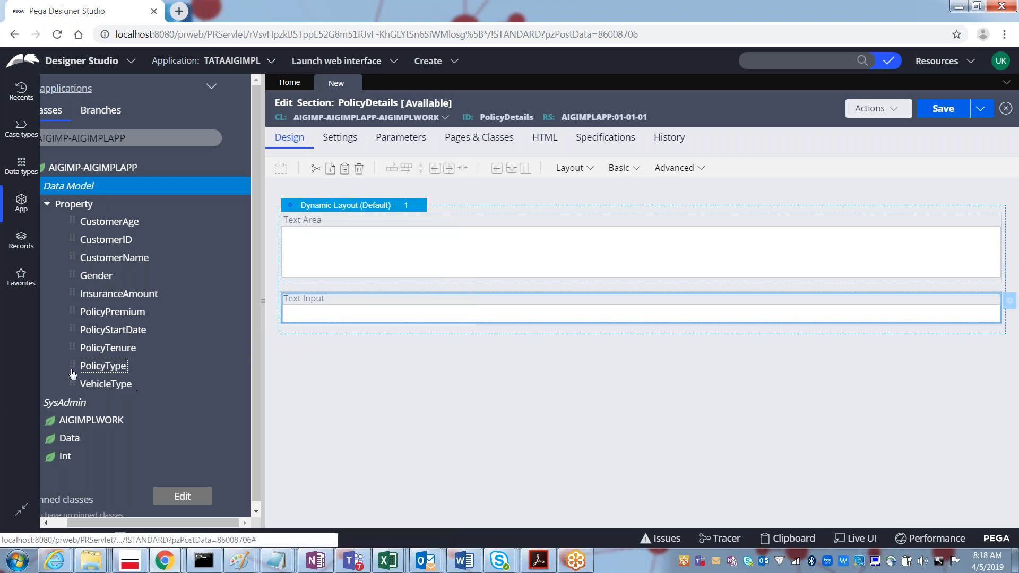
pyautogui.moveTo(116, 342); pyautogui.dragTo(332, 227)
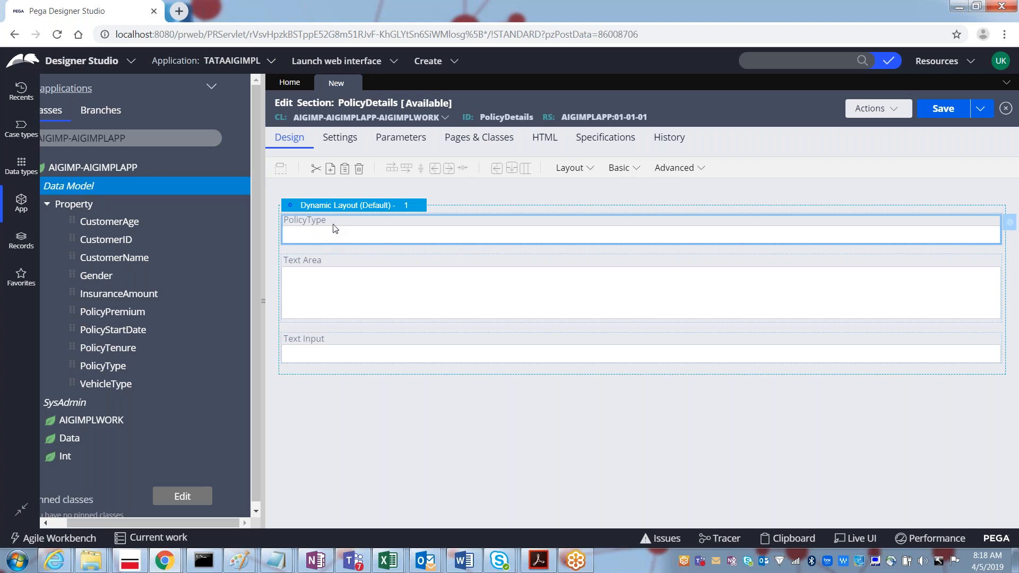
pyautogui.click(637, 169)
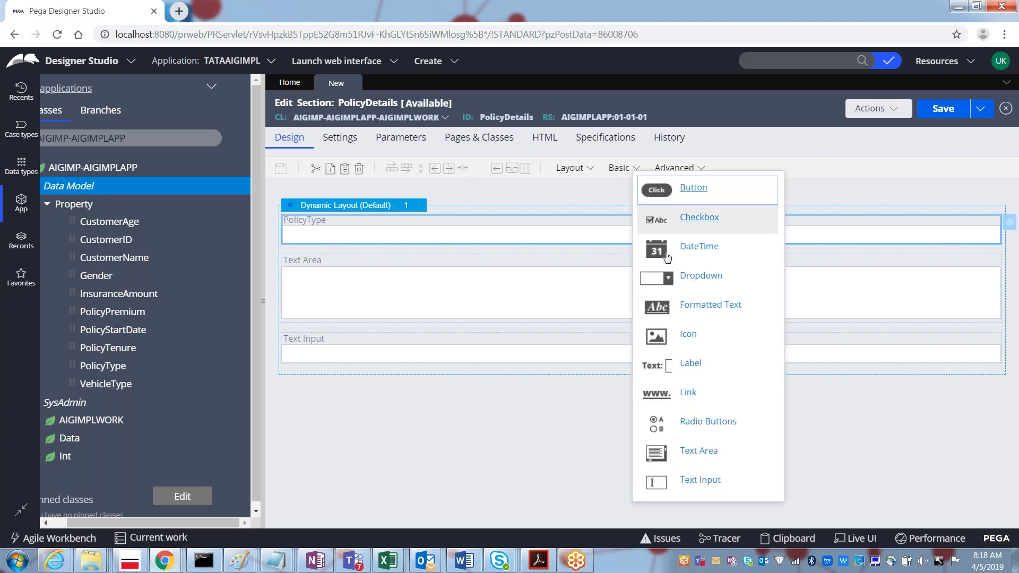
pyautogui.click(415, 362)
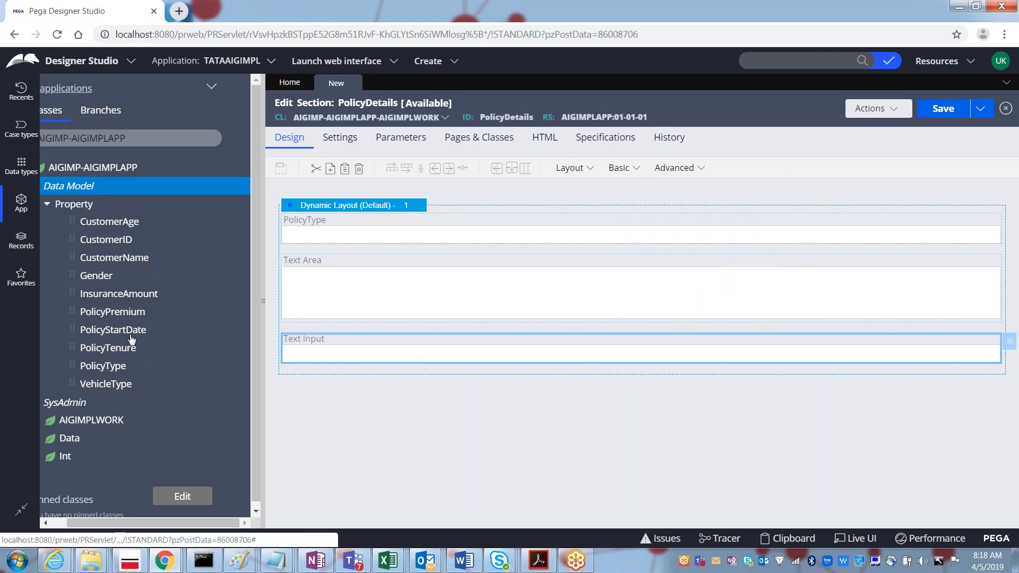
# Step: Bind the Text Input cell to the .VehicleType property from the More.. list
pyautogui.doubleClick(346, 356)
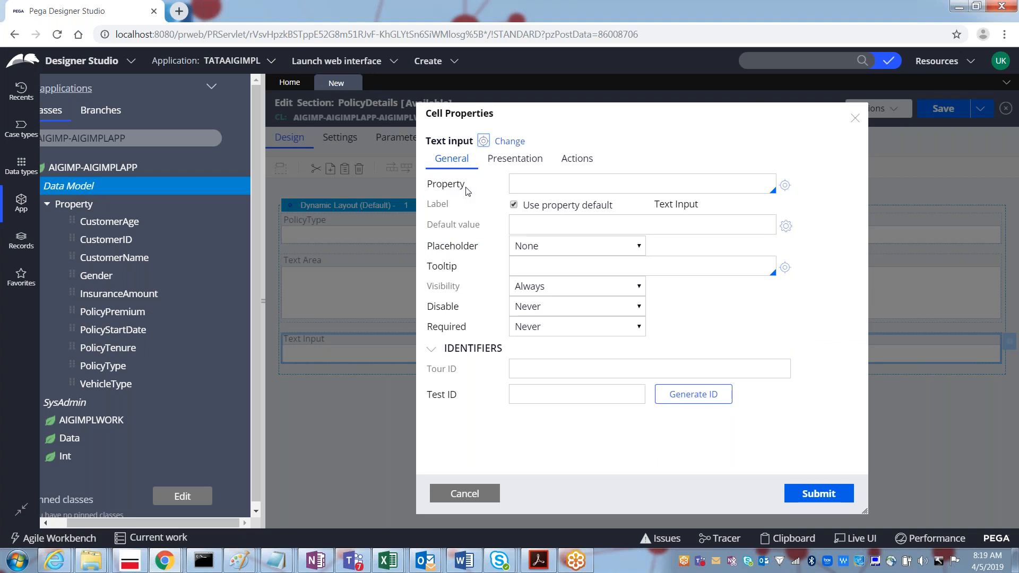
pyautogui.click(524, 185)
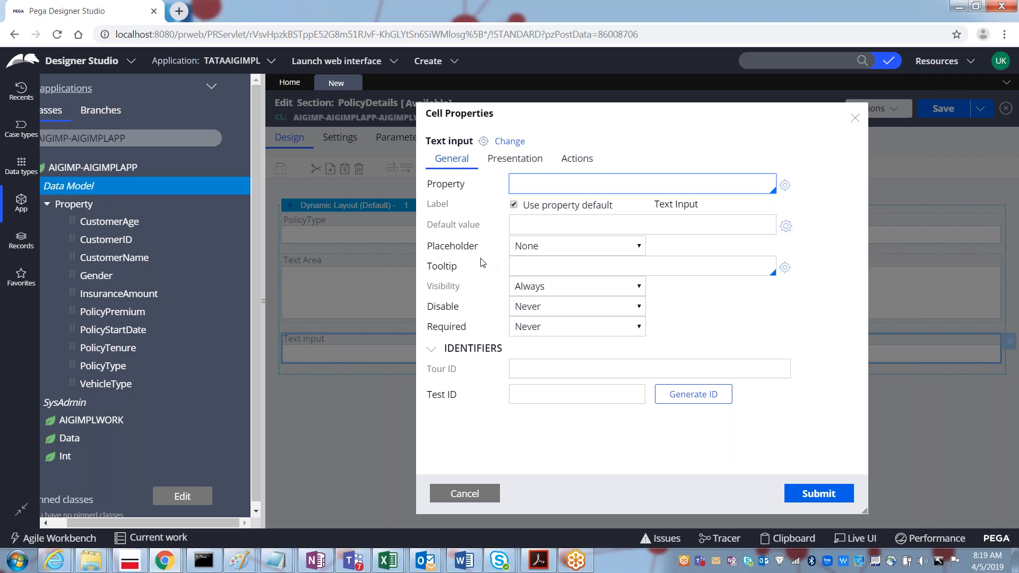
pyautogui.press('Down')
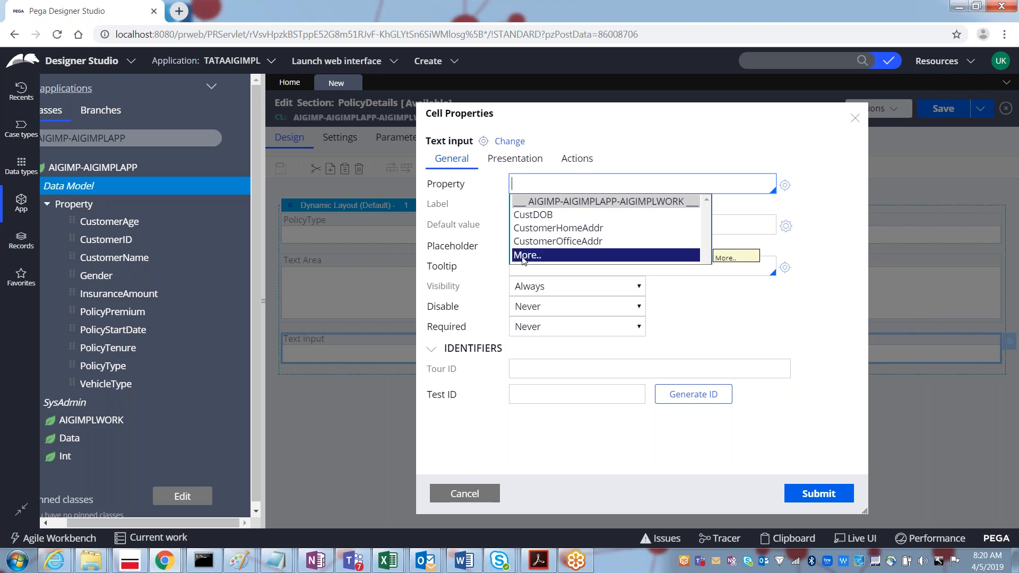
pyautogui.click(524, 257)
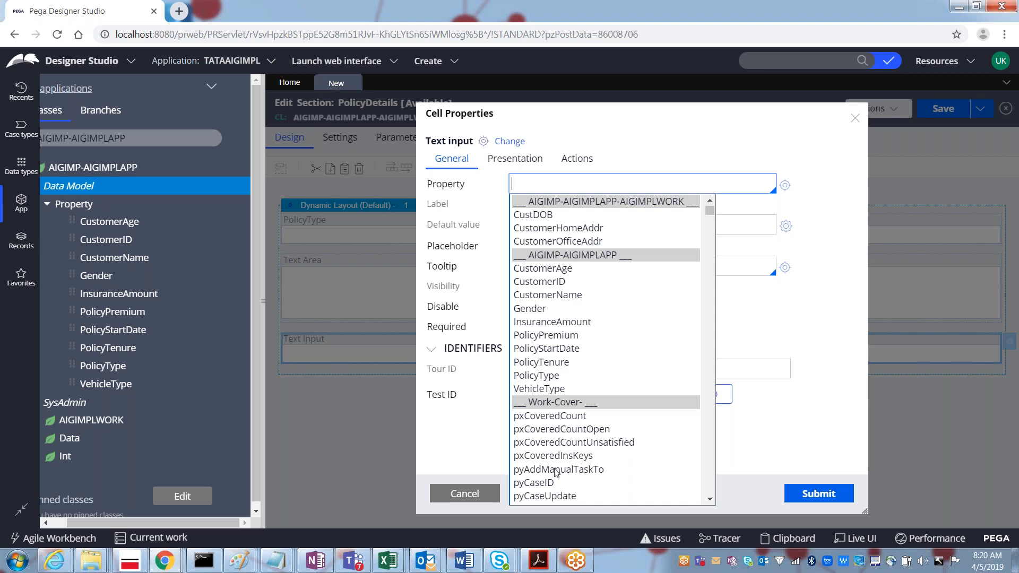
pyautogui.click(541, 390)
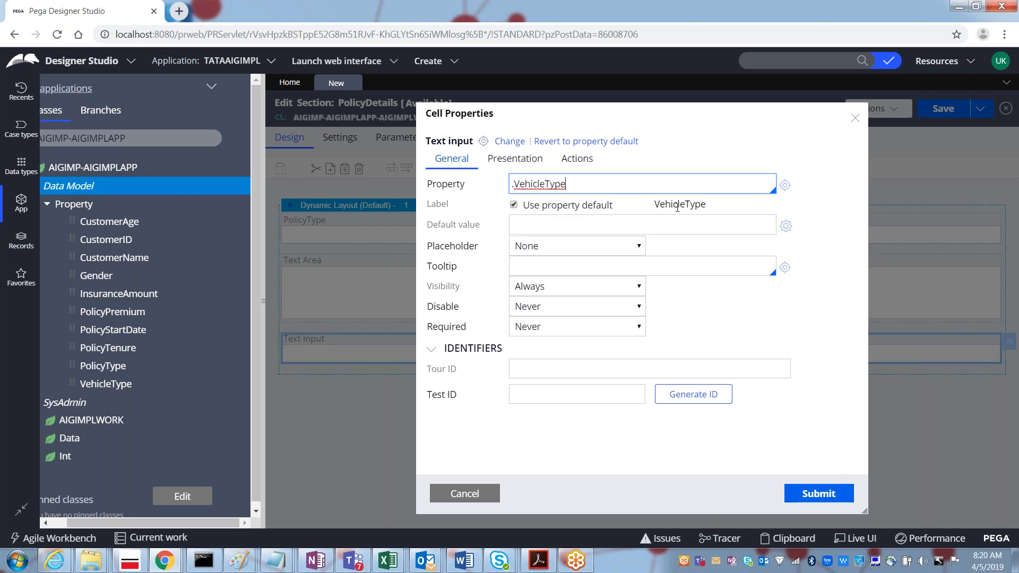
# Step: Turn off the property default label, set the label to 'Vehicle Type', and submit
pyautogui.click(514, 205)
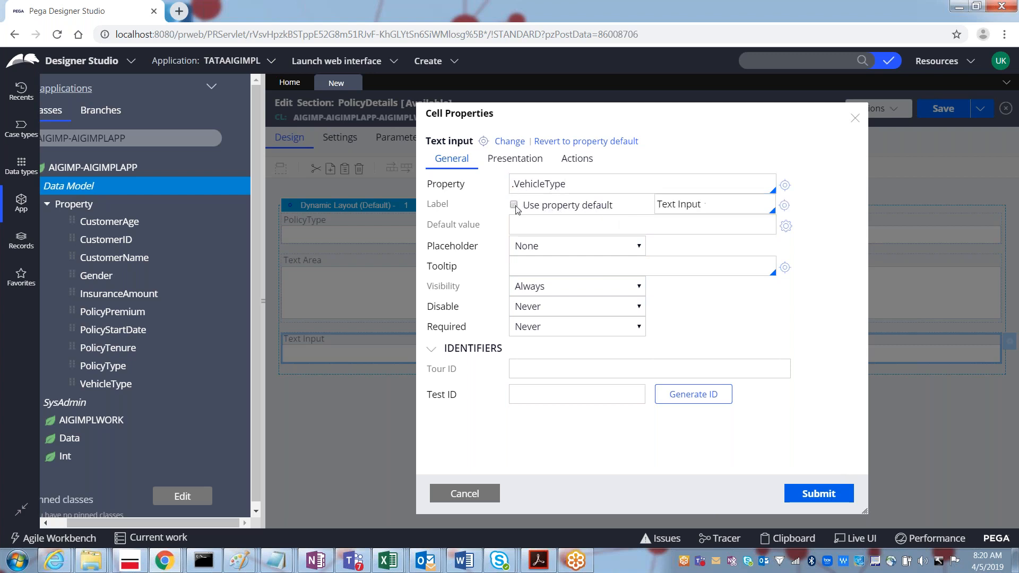
pyautogui.click(676, 204)
pyautogui.tripleClick(692, 206)
pyautogui.write('Vehicle')
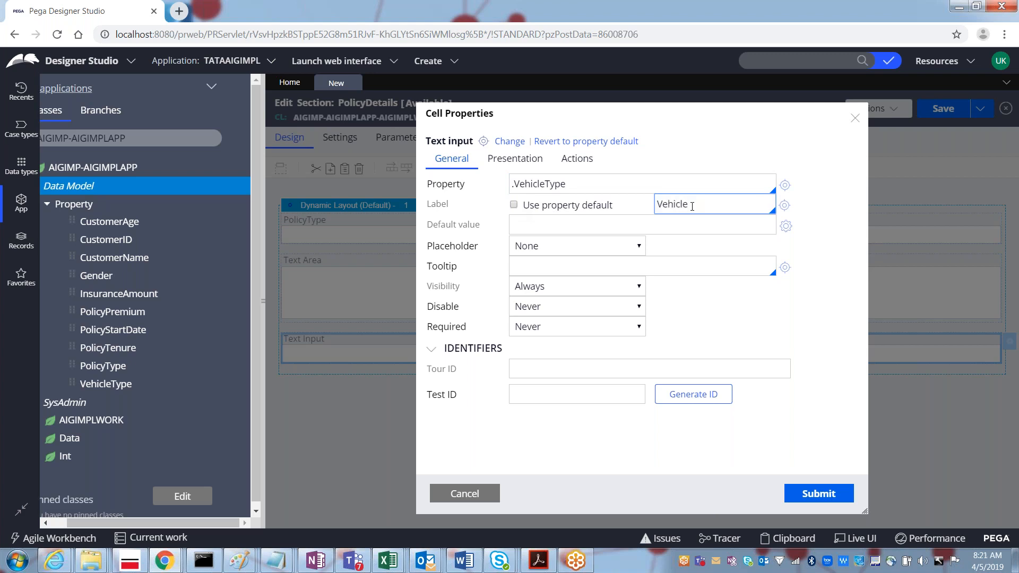
pyautogui.write(' Type')
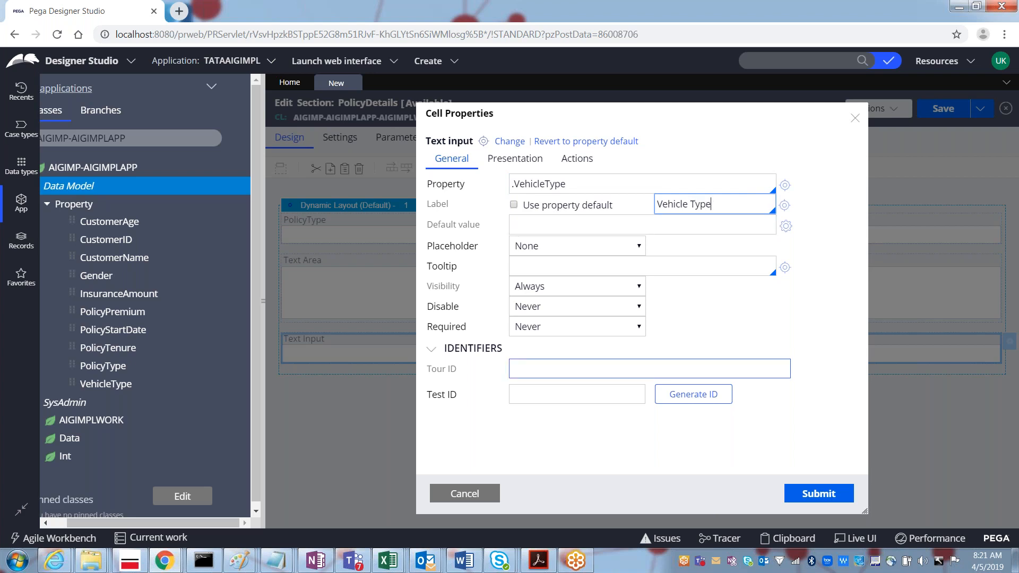
pyautogui.click(815, 495)
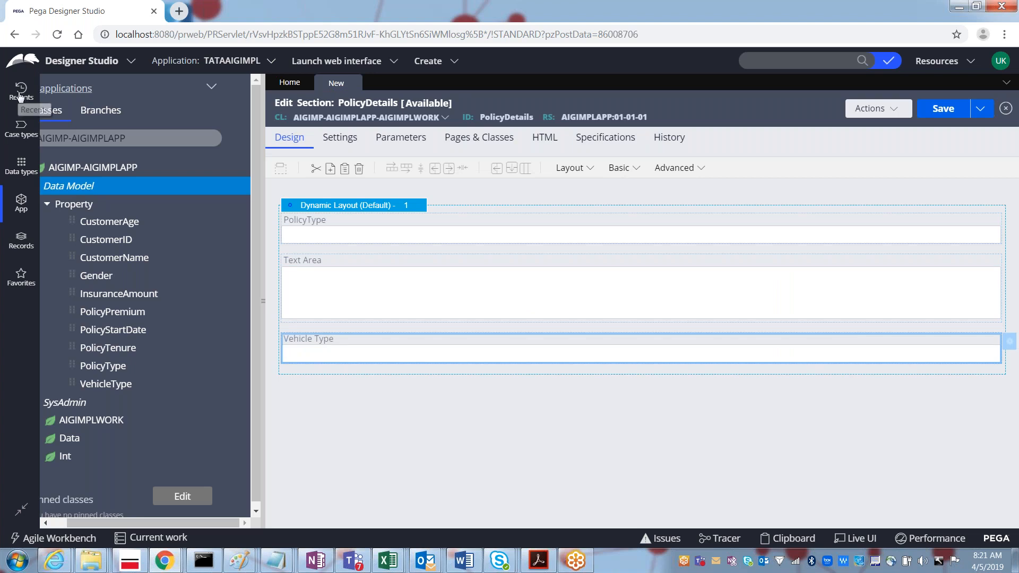
# Step: Check that the VehicleType property record uses the pxDropdown control
pyautogui.click(20, 95)
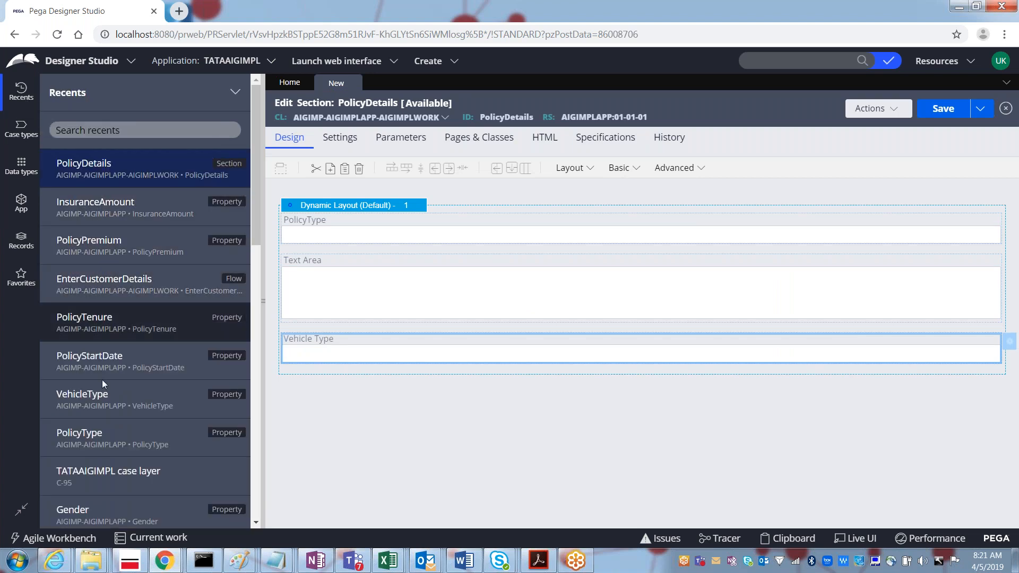
pyautogui.click(96, 398)
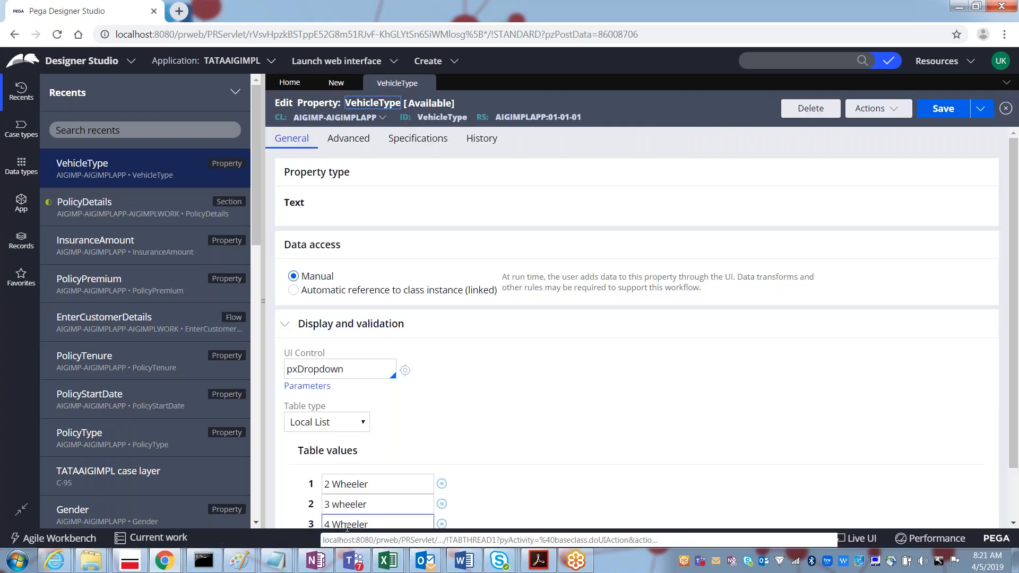
pyautogui.doubleClick(305, 371)
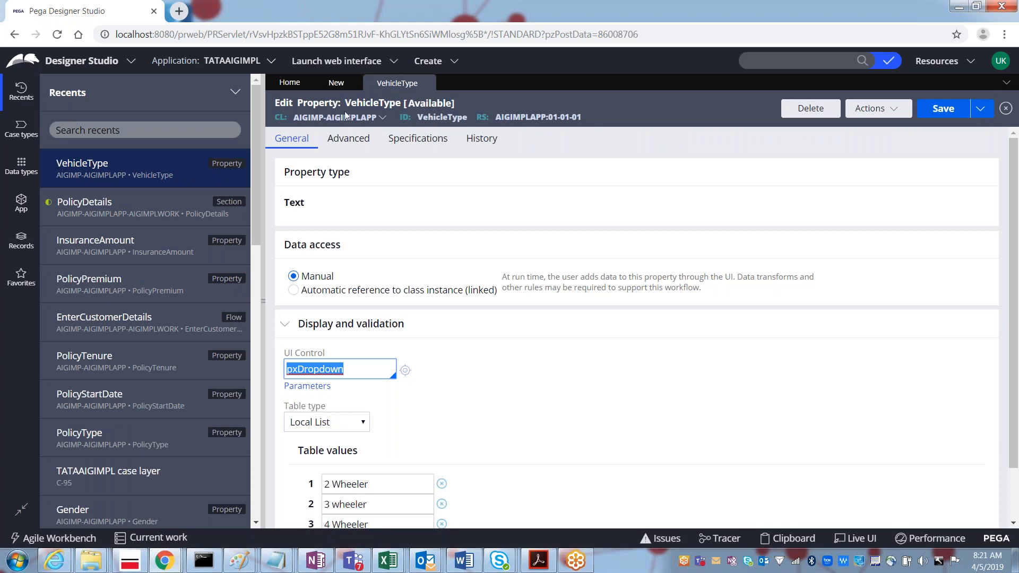
pyautogui.click(336, 83)
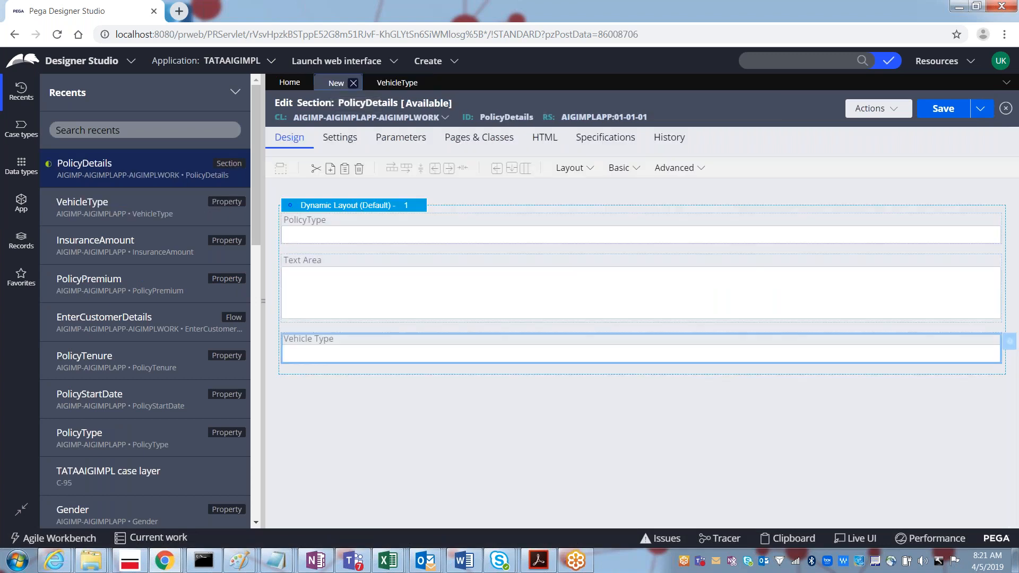
# Step: Revert the Vehicle Type cell to its property default control and submit
pyautogui.doubleClick(351, 354)
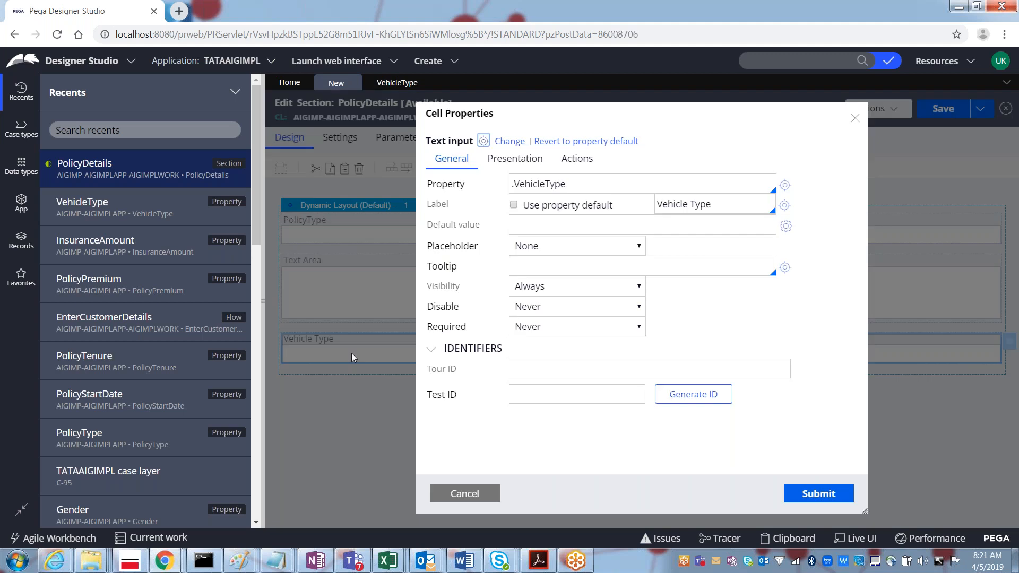
pyautogui.click(554, 147)
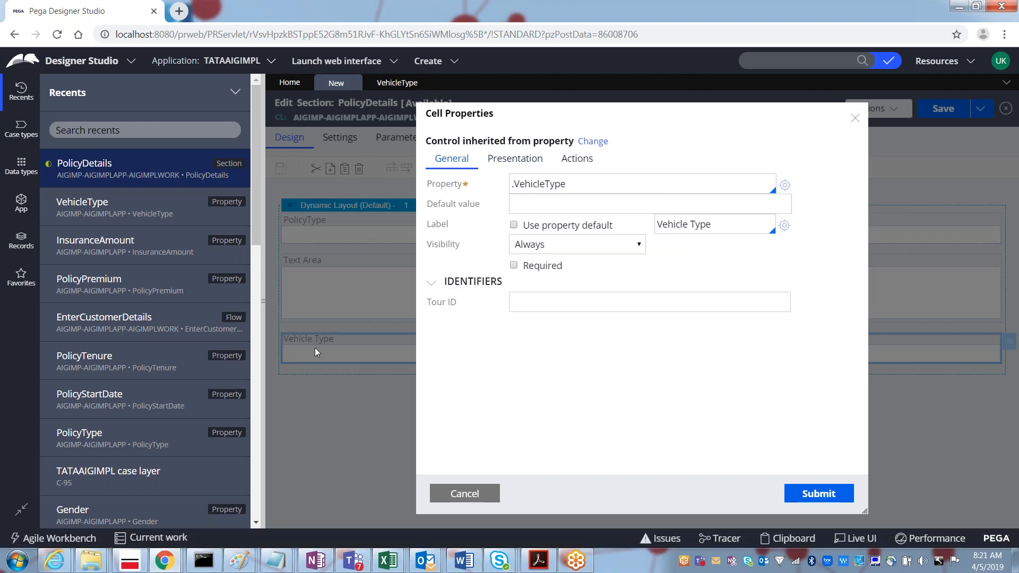
pyautogui.click(397, 83)
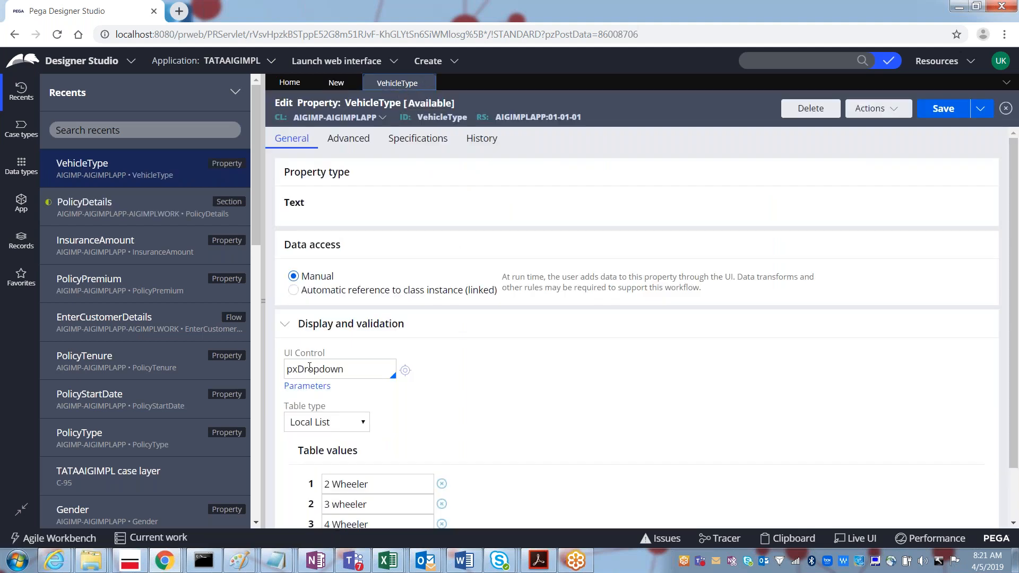
pyautogui.click(337, 84)
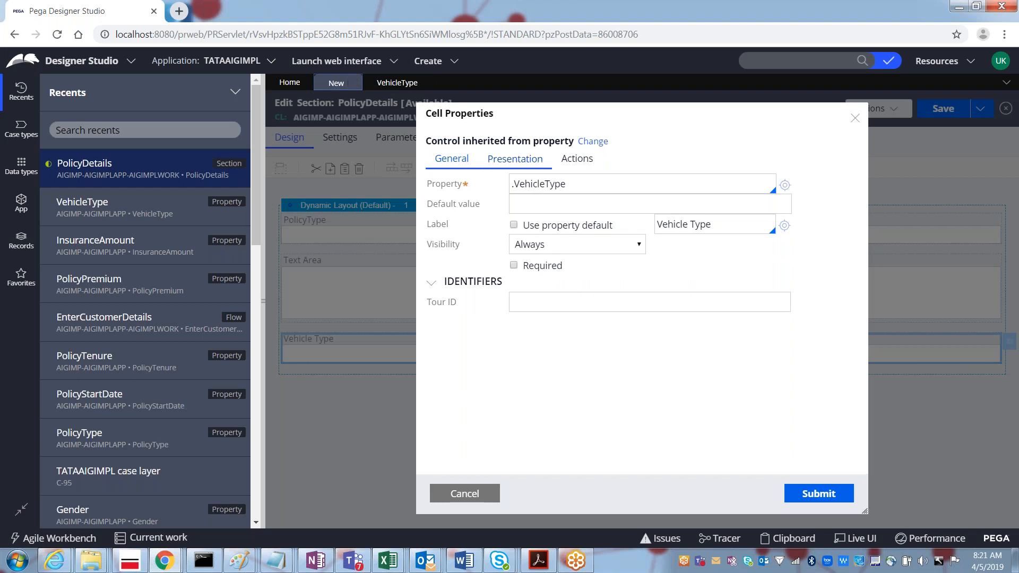
pyautogui.click(812, 496)
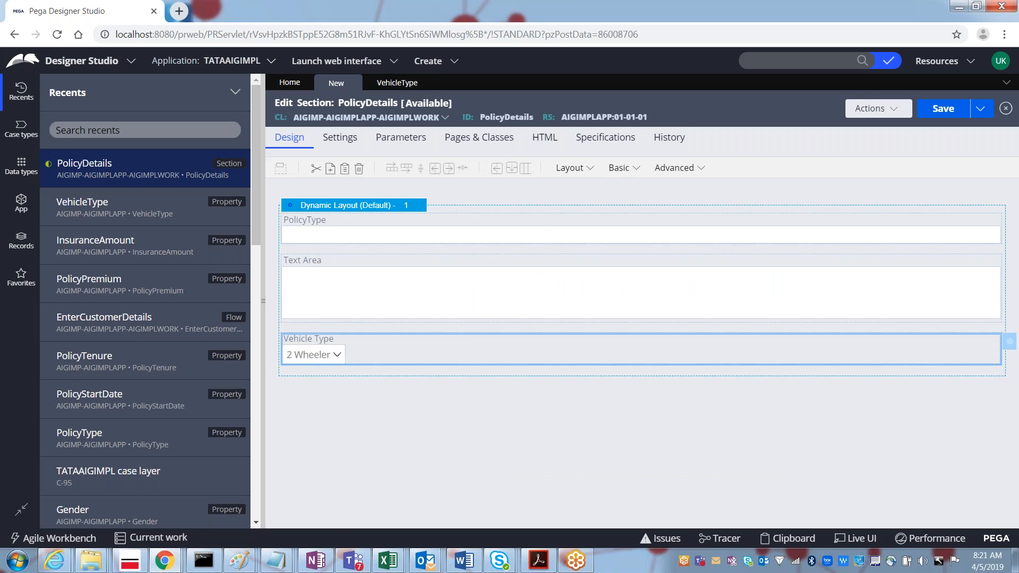
# Step: Select the unbound Text Area field and delete it
pyautogui.click(463, 297)
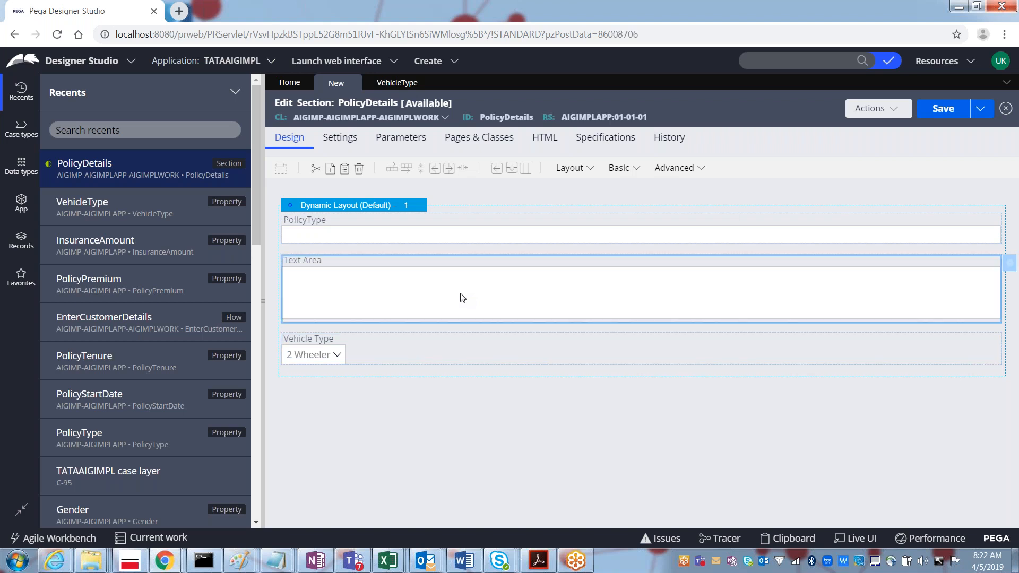
pyautogui.click(359, 169)
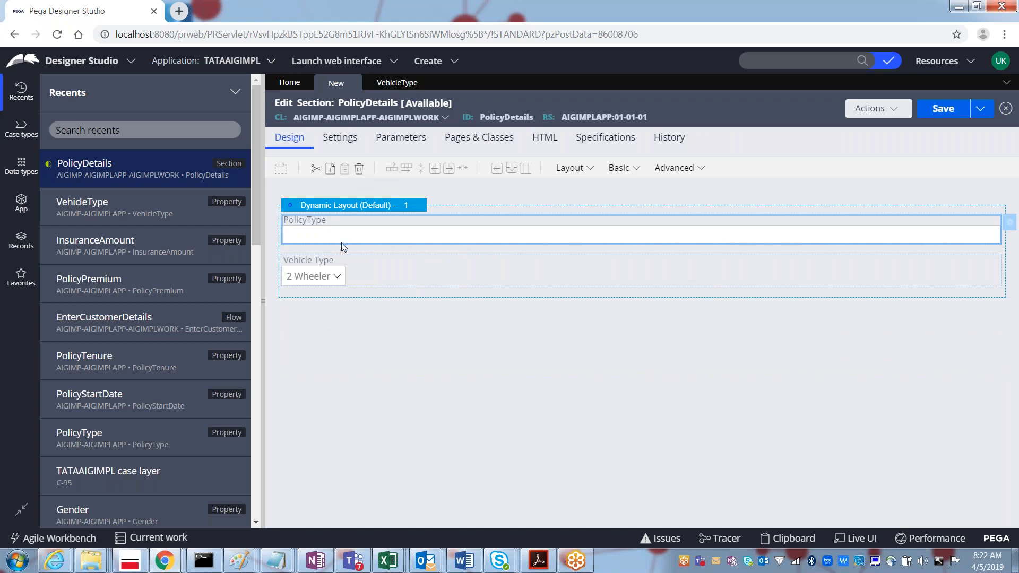
# Step: Add a Text Input at the end of the layout and paste a copy of PolicyType
pyautogui.click(636, 169)
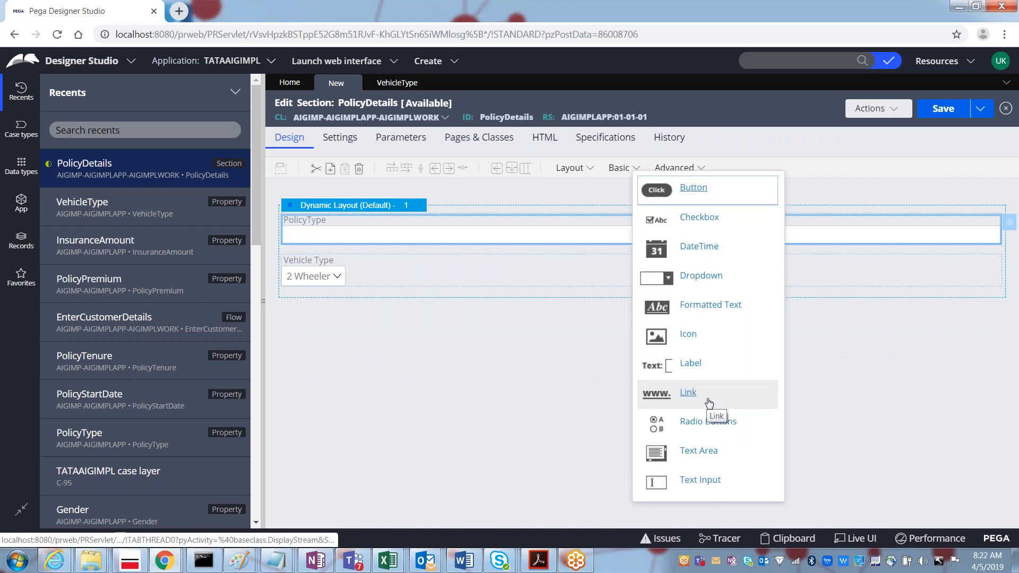
pyautogui.moveTo(690, 480); pyautogui.dragTo(353, 308)
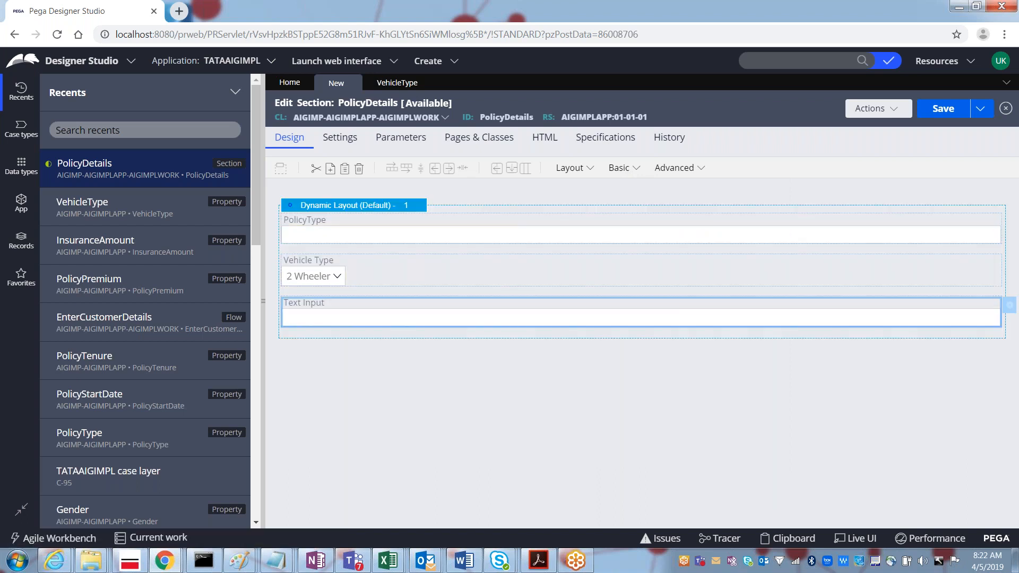
pyautogui.click(326, 238)
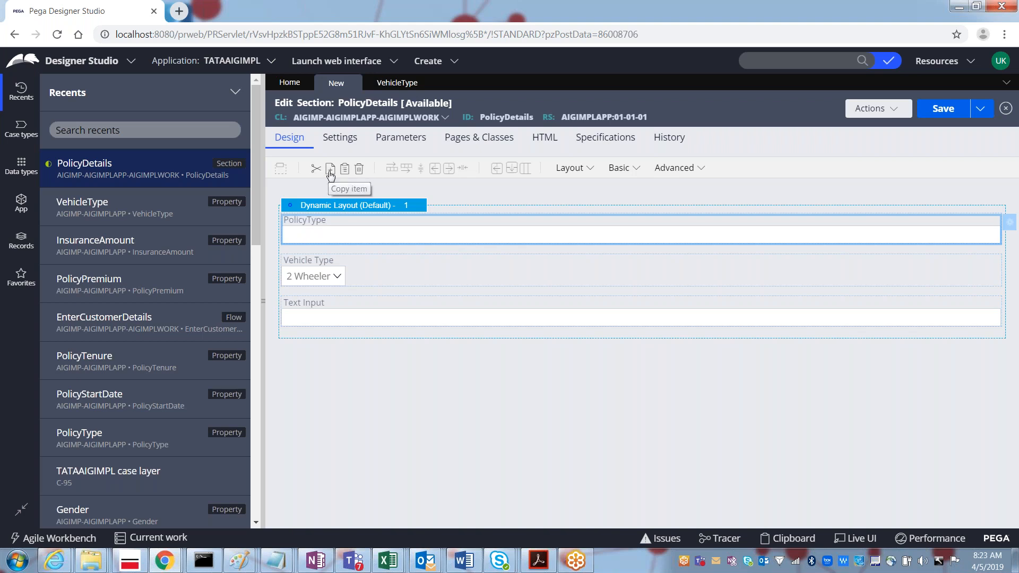
pyautogui.click(346, 170)
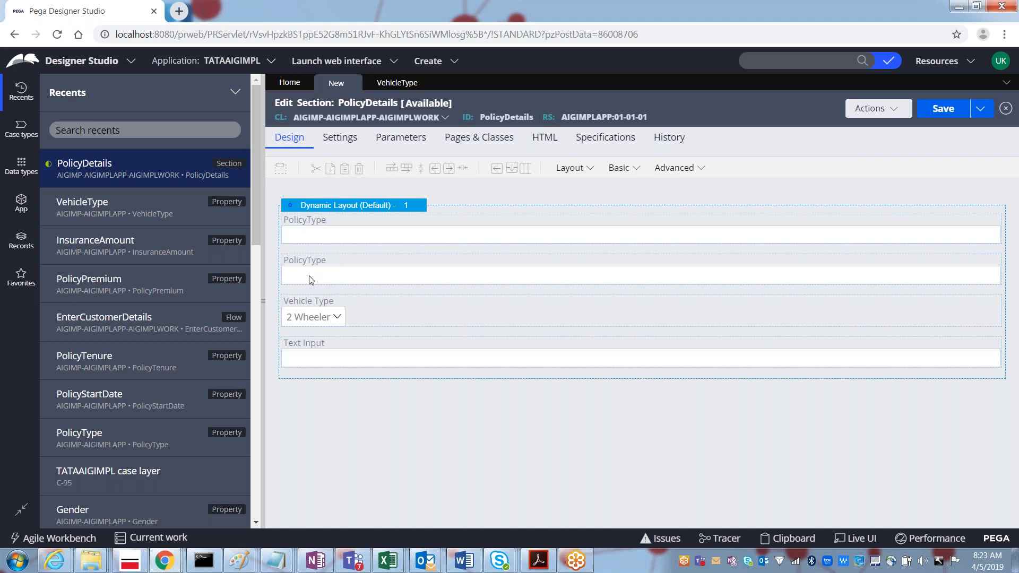
# Step: Drag the second PolicyType field down the layout and back up while repositioning it
pyautogui.click(311, 280)
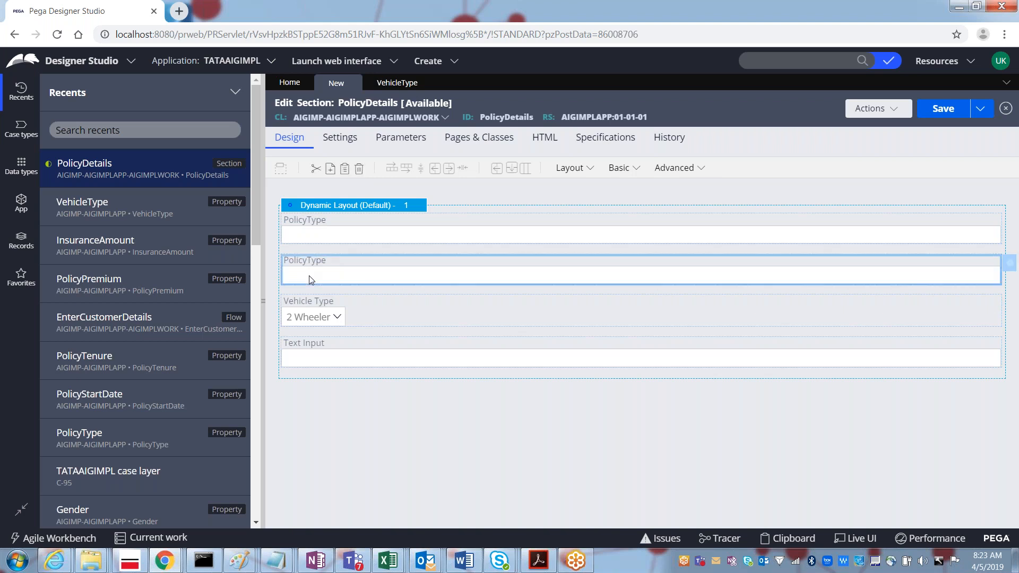
pyautogui.moveTo(311, 282); pyautogui.dragTo(313, 387)
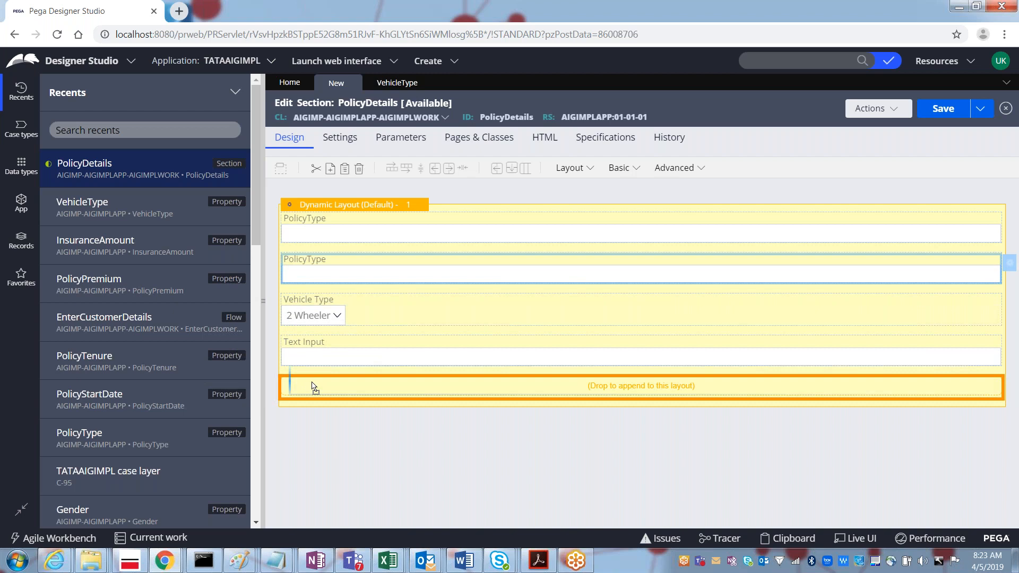
pyautogui.moveTo(314, 387); pyautogui.dragTo(307, 391)
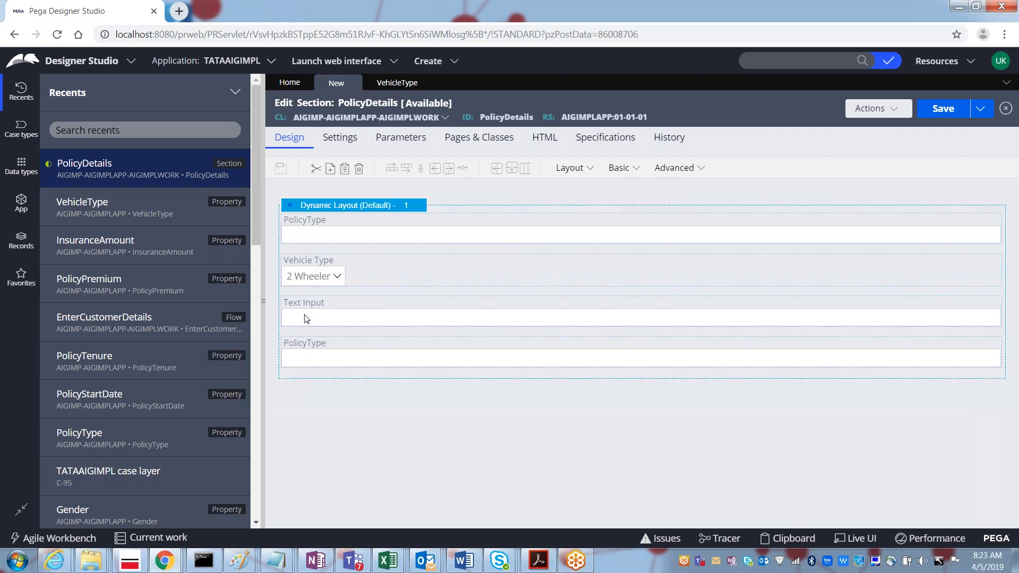
pyautogui.click(301, 332)
pyautogui.moveTo(302, 349); pyautogui.dragTo(304, 290)
pyautogui.moveTo(306, 361); pyautogui.dragTo(302, 286)
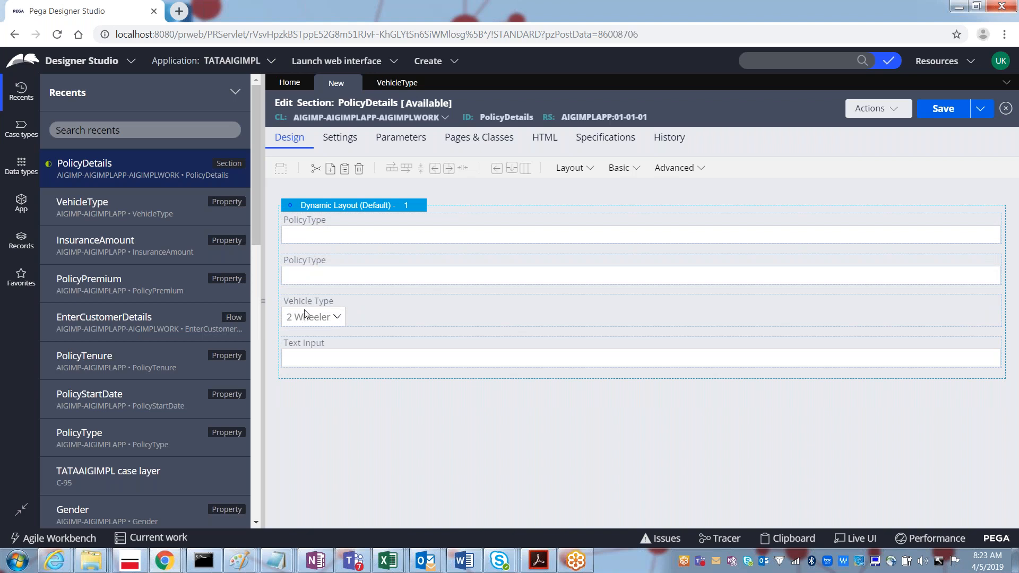
# Step: Order the fields PolicyType, Vehicle Type, PolicyType and delete the empty Text Input
pyautogui.click(303, 278)
pyautogui.moveTo(302, 278); pyautogui.dragTo(305, 315)
pyautogui.moveTo(301, 279); pyautogui.dragTo(305, 317)
pyautogui.moveTo(308, 306); pyautogui.dragTo(297, 266)
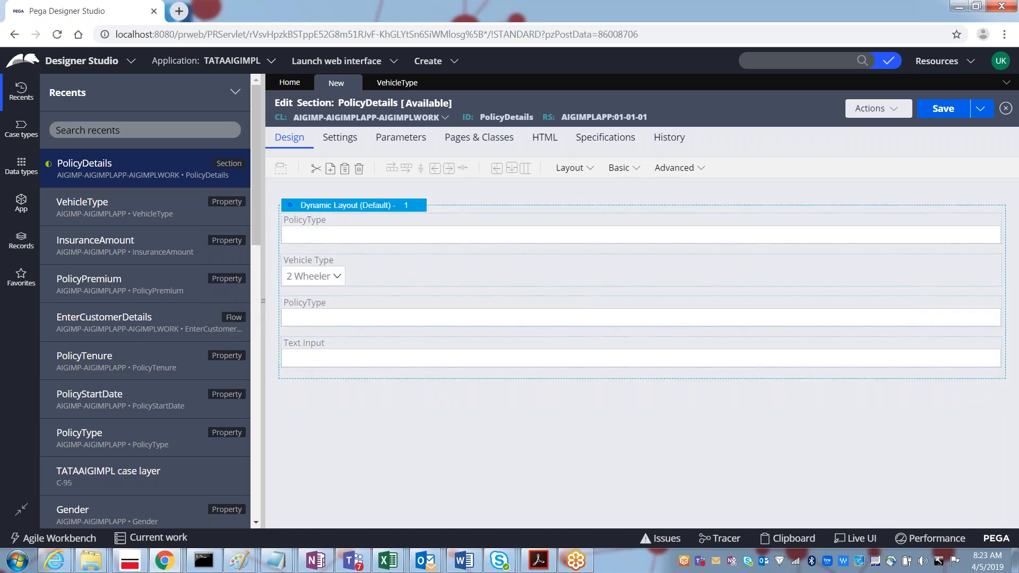
pyautogui.click(321, 355)
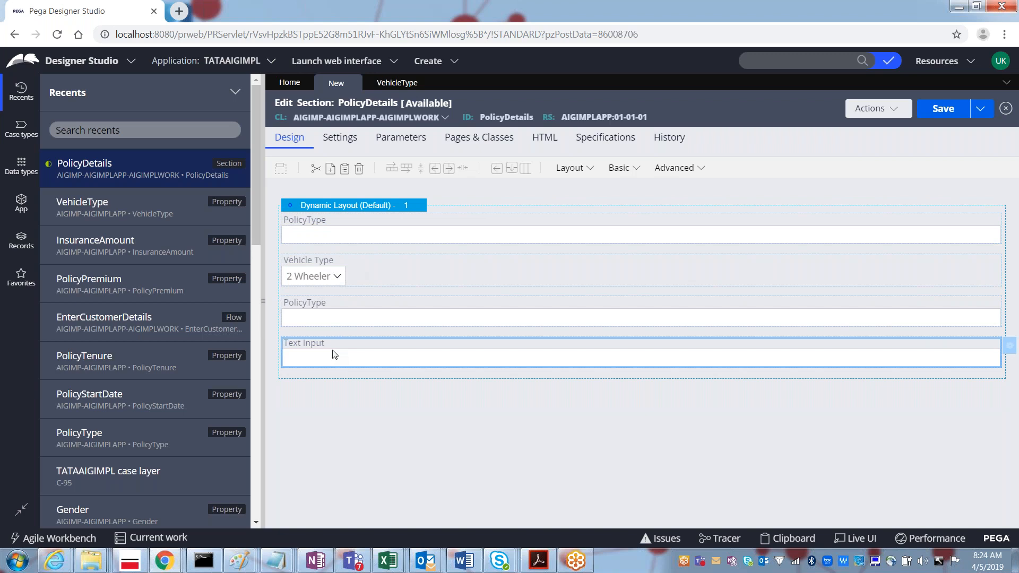
pyautogui.click(359, 169)
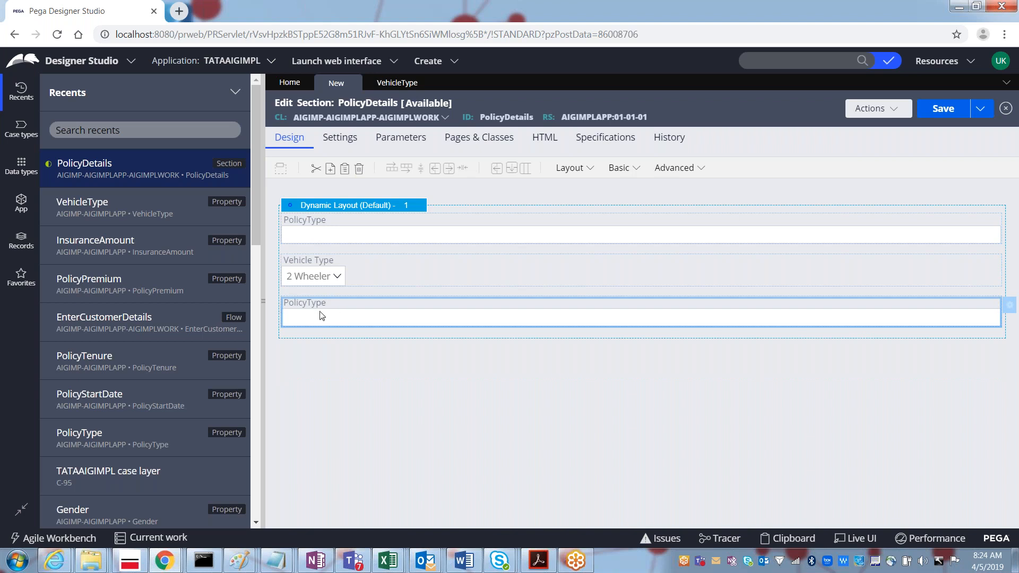
# Step: Replace the bottom field's .PolicyType reference with .PolicyStartDate from the More.. list and submit
pyautogui.click(1009, 311)
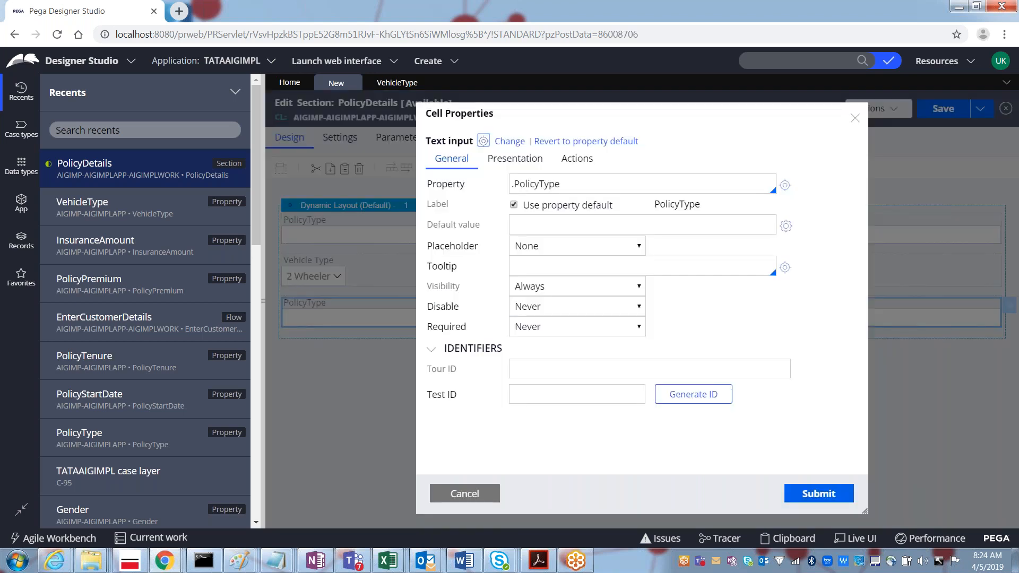
pyautogui.tripleClick(535, 188)
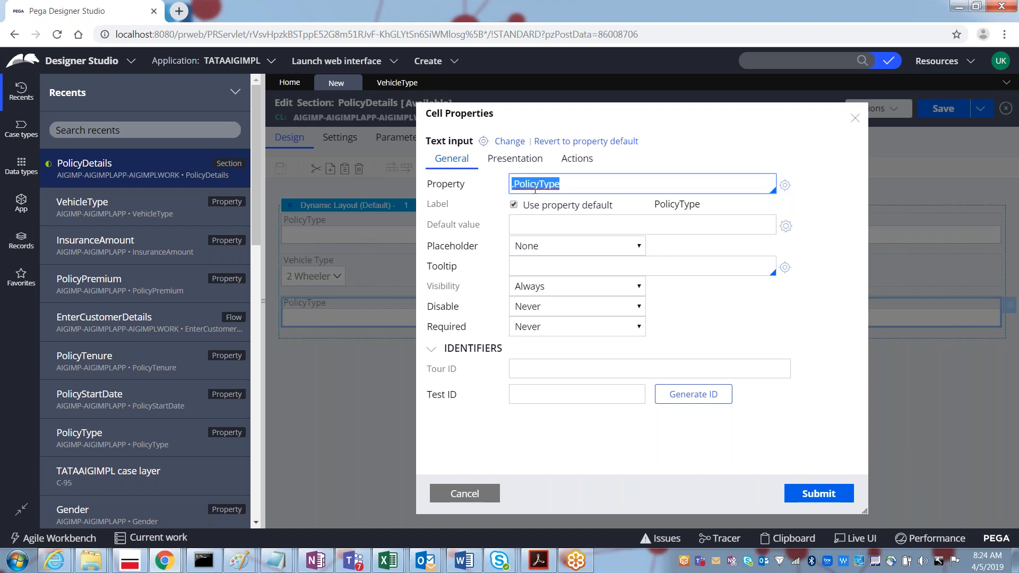
pyautogui.press('BackSpace')
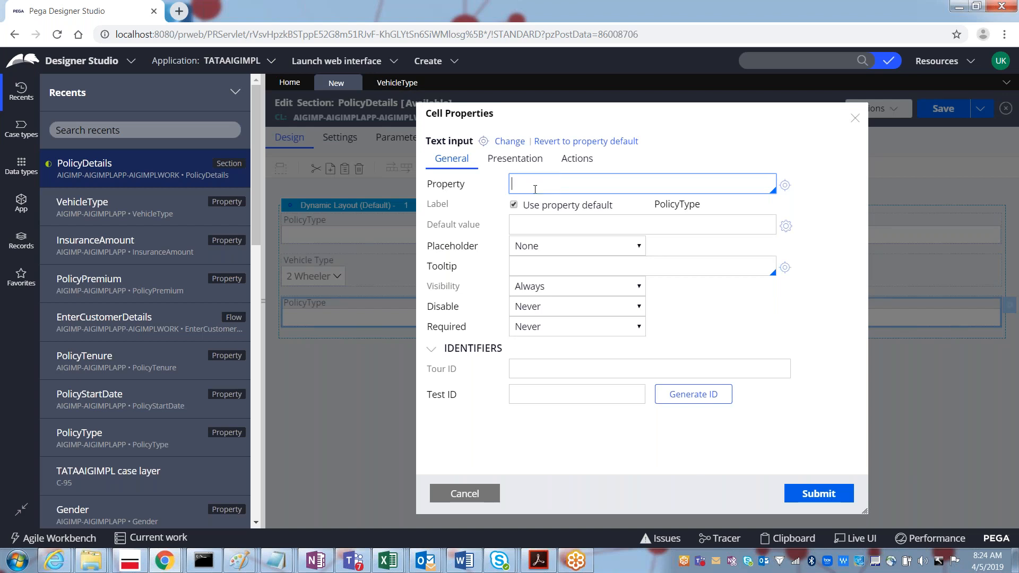
pyautogui.write('.')
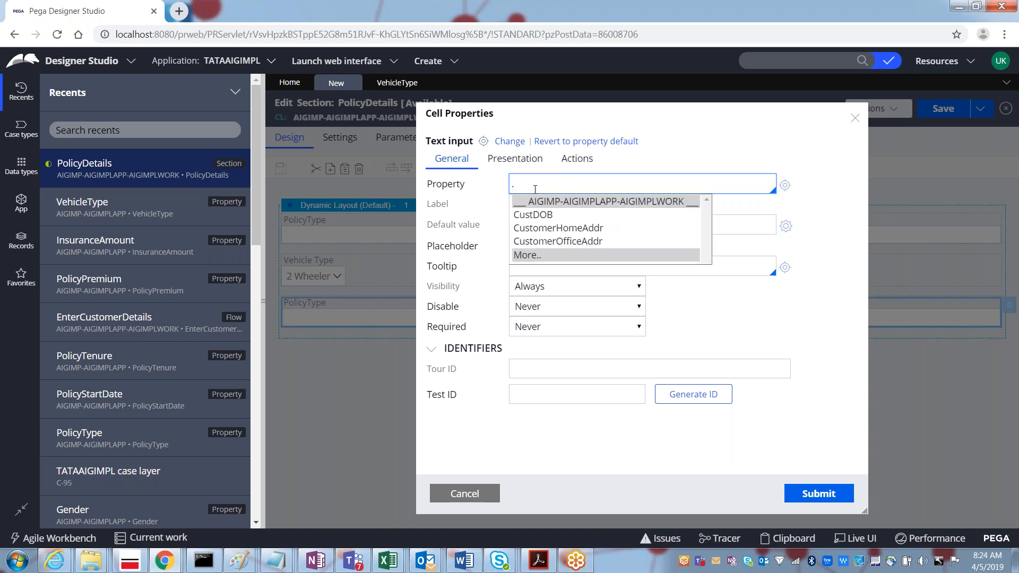
pyautogui.press('Down')
pyautogui.press('Down')
pyautogui.press('Down')
pyautogui.press('Down')
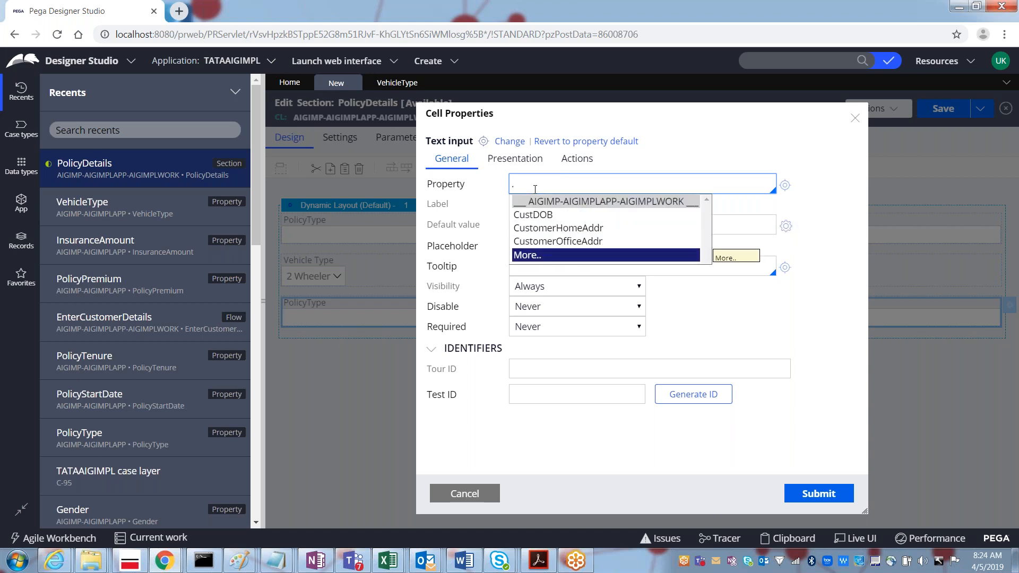
pyautogui.press('Return')
pyautogui.press('Down')
pyautogui.press('Down')
pyautogui.press('Down')
pyautogui.press('Down')
pyautogui.press('Down')
pyautogui.press('Down')
pyautogui.press('Down')
pyautogui.press('Down')
pyautogui.press('Down')
pyautogui.press('Down')
pyautogui.press('Down')
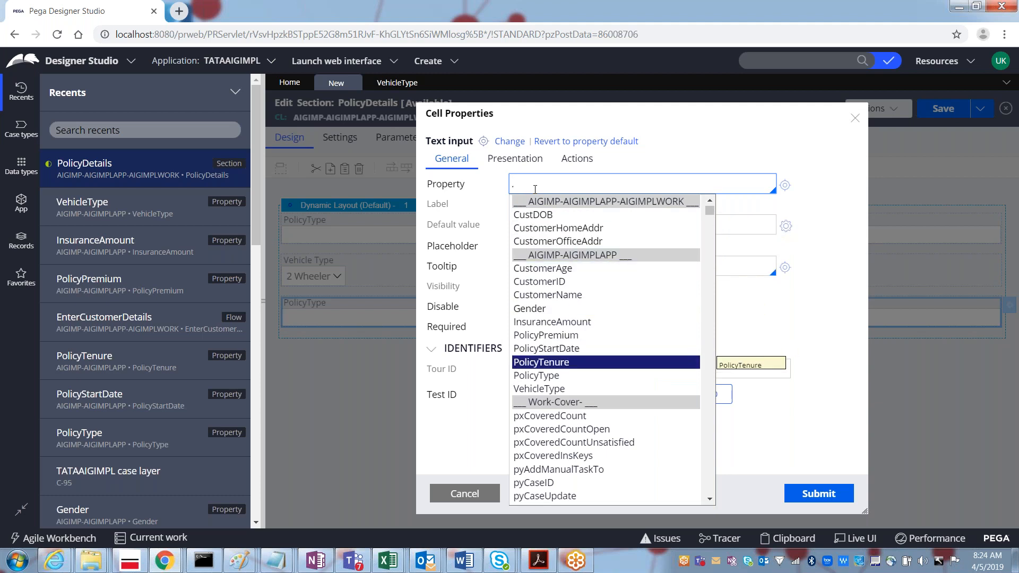
pyautogui.press('Up')
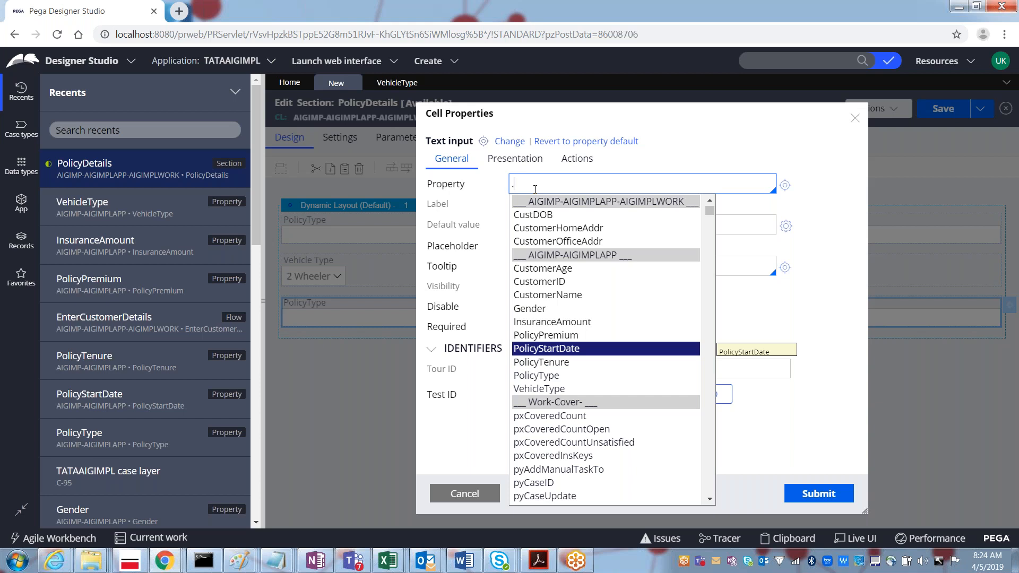
pyautogui.press('Return')
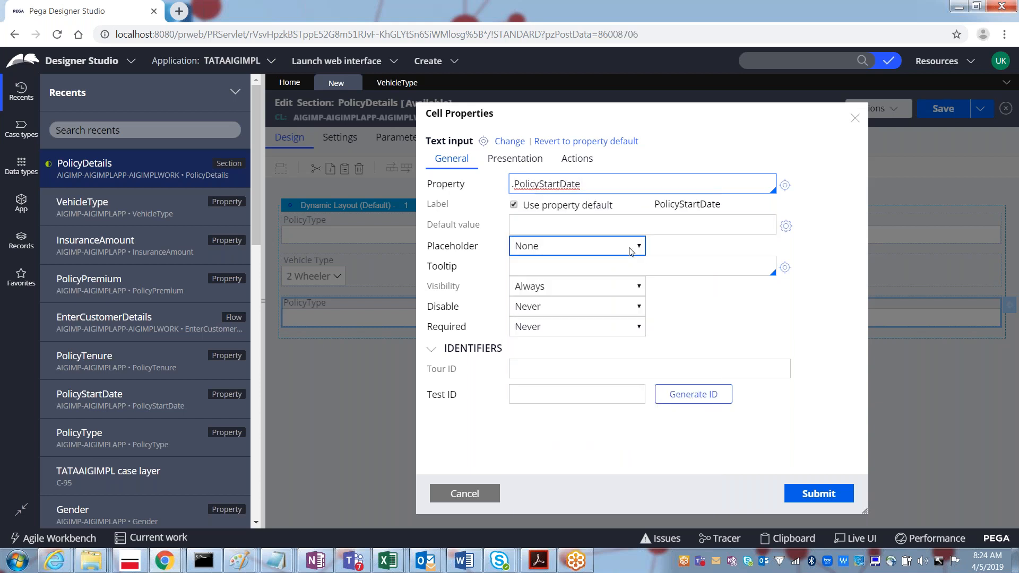
pyautogui.click(817, 498)
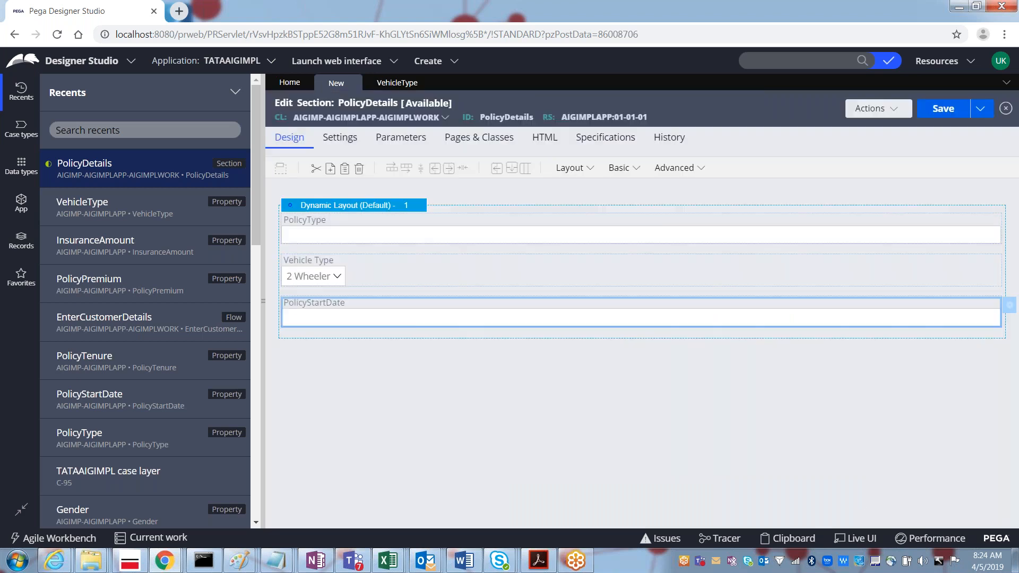
# Step: Drag PolicyPremium, PolicyTenure and InsuranceAmount into the layout, ordered PolicyTenure, InsuranceAmount, PolicyPremium
pyautogui.click(21, 201)
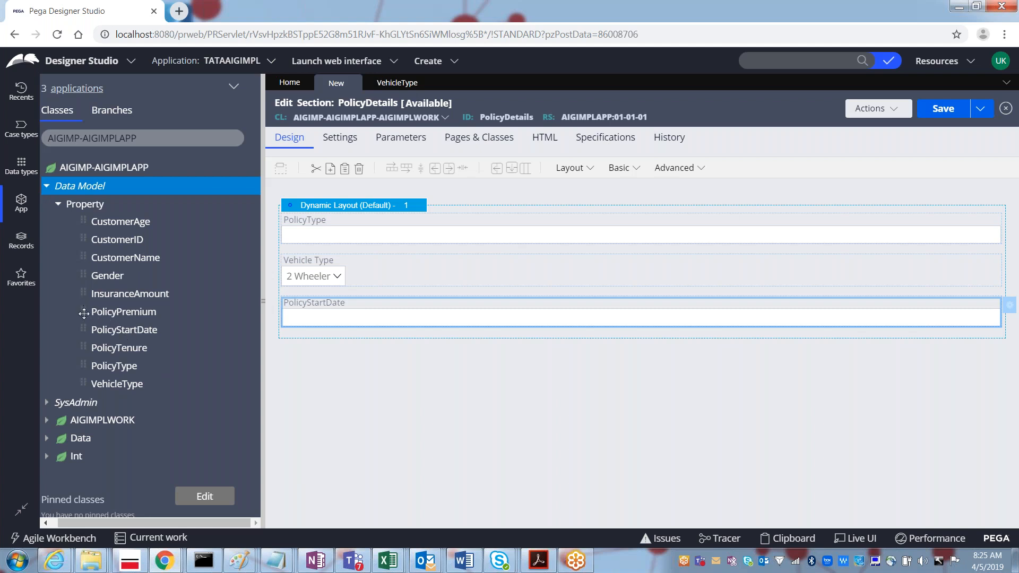
pyautogui.moveTo(82, 310); pyautogui.dragTo(308, 343)
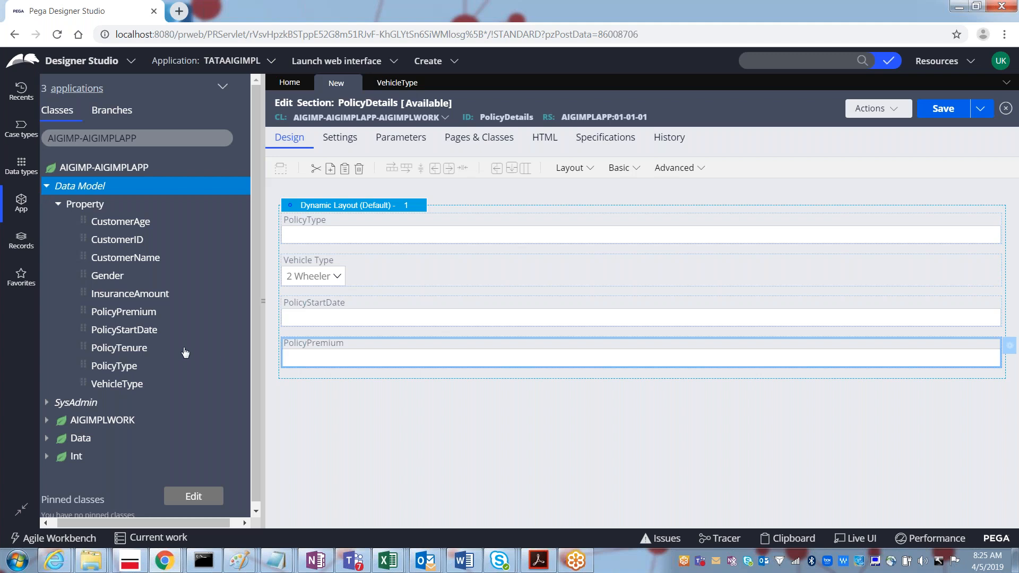
pyautogui.moveTo(91, 349); pyautogui.dragTo(289, 341)
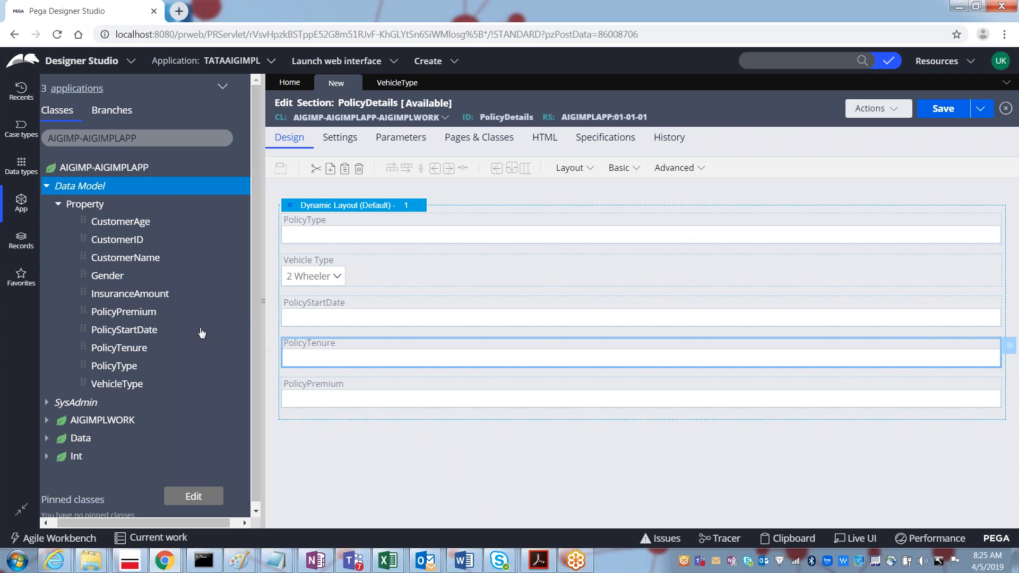
pyautogui.moveTo(85, 291); pyautogui.dragTo(307, 383)
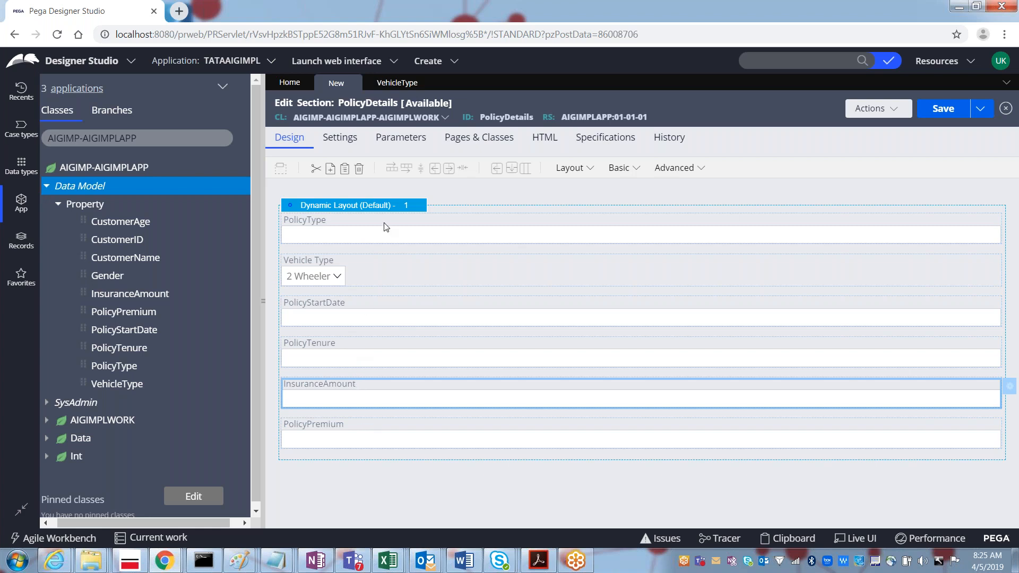
pyautogui.click(357, 209)
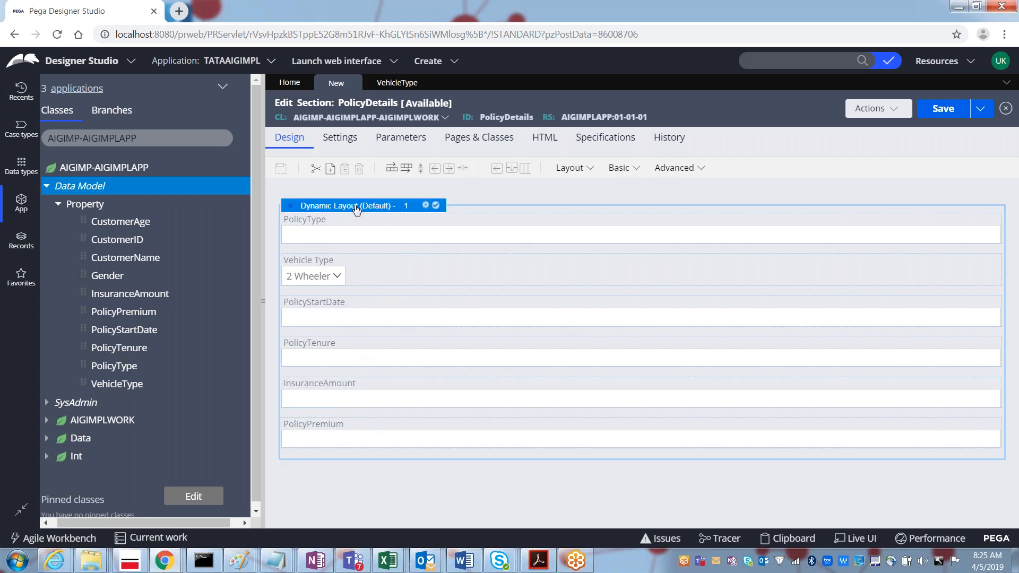
# Step: Turn on the layout's header with title 'Enter Policy Details' and apply the Inline grid double format
pyautogui.click(426, 207)
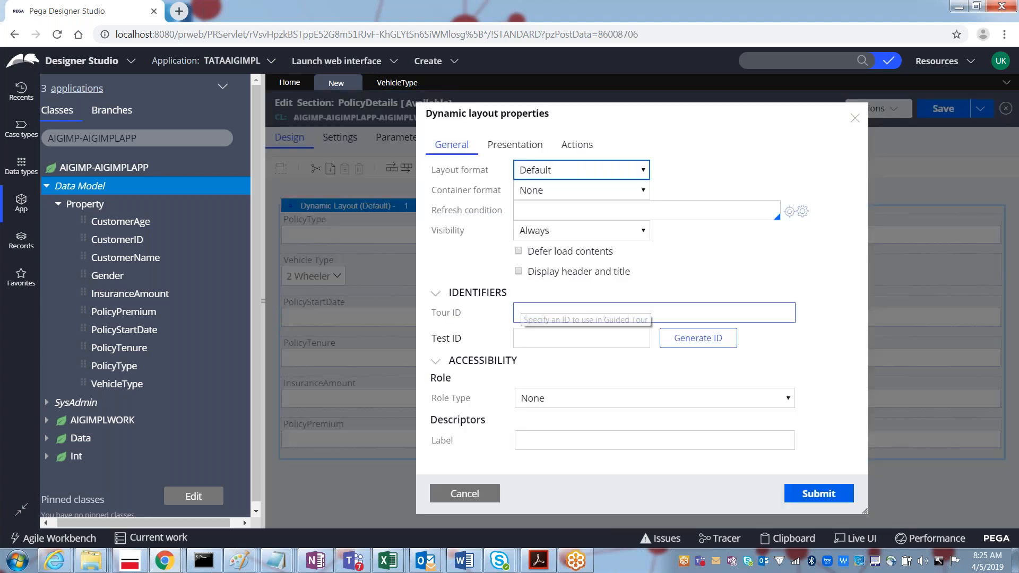
pyautogui.click(519, 271)
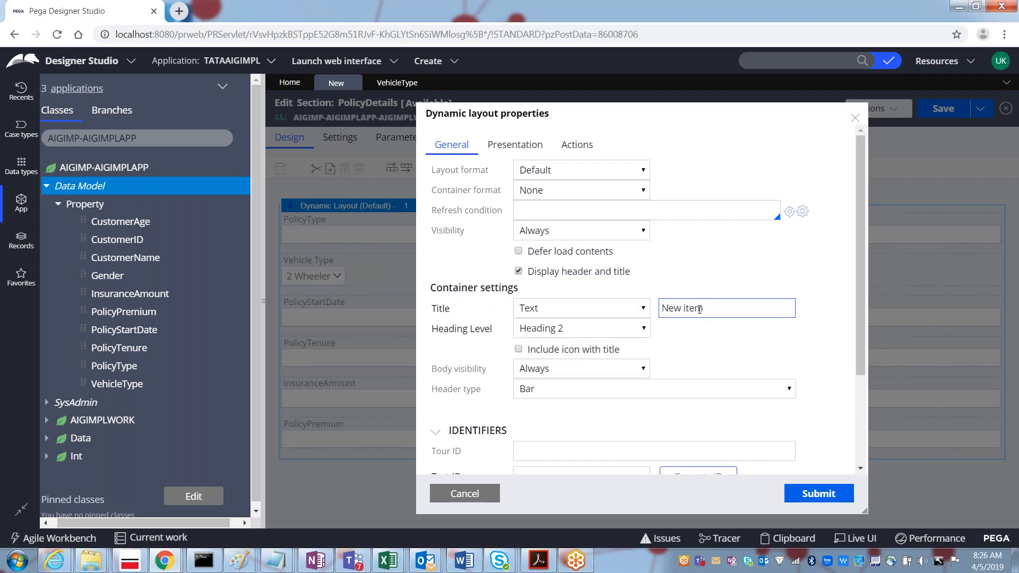
pyautogui.tripleClick(704, 309)
pyautogui.write('Enter Policy Detyail')
pyautogui.press('BackSpace')
pyautogui.press('BackSpace')
pyautogui.press('BackSpace')
pyautogui.press('BackSpace')
pyautogui.write('ail')
pyautogui.press('BackSpace')
pyautogui.press('BackSpace')
pyautogui.write('ils')
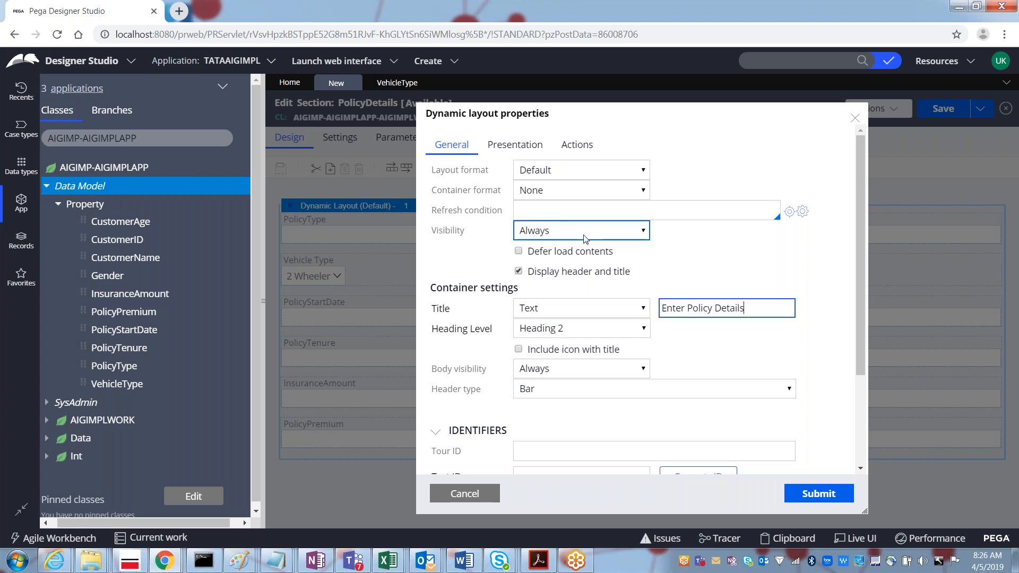
pyautogui.click(550, 171)
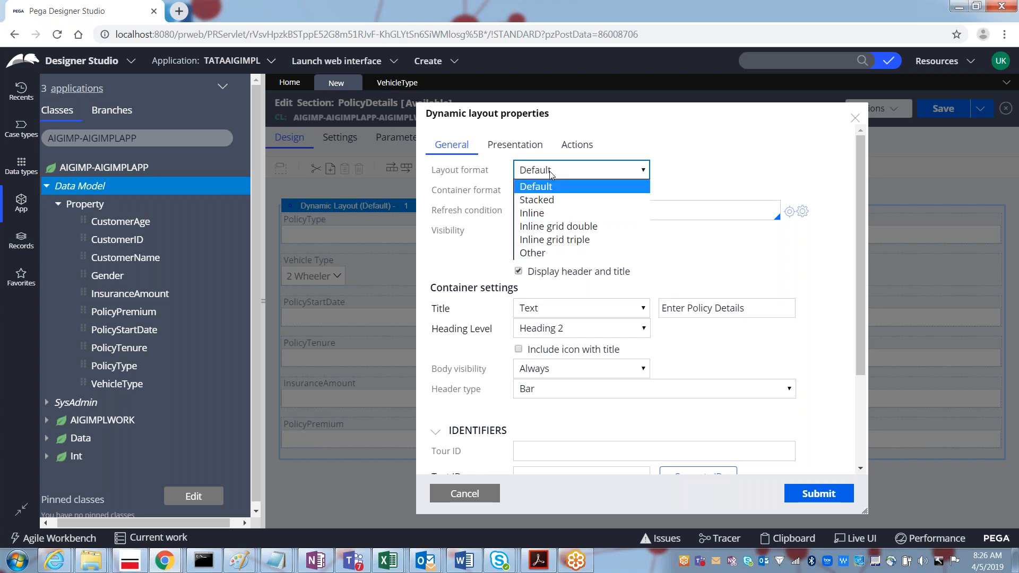
pyautogui.click(566, 232)
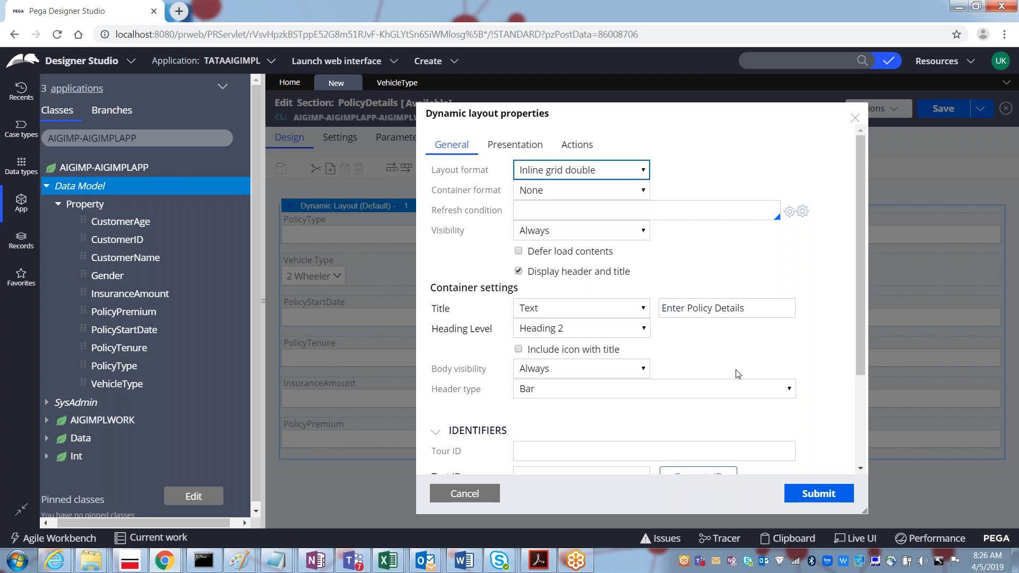
pyautogui.click(818, 493)
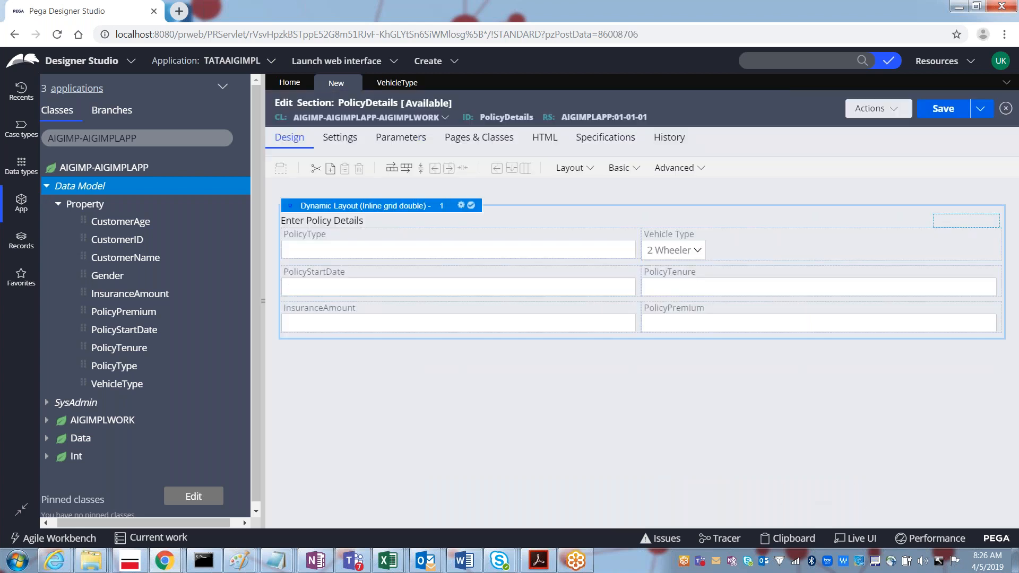
# Step: Change the layout format to Other, 'Stacked with labels left', then save the PolicyDetails section
pyautogui.click(461, 206)
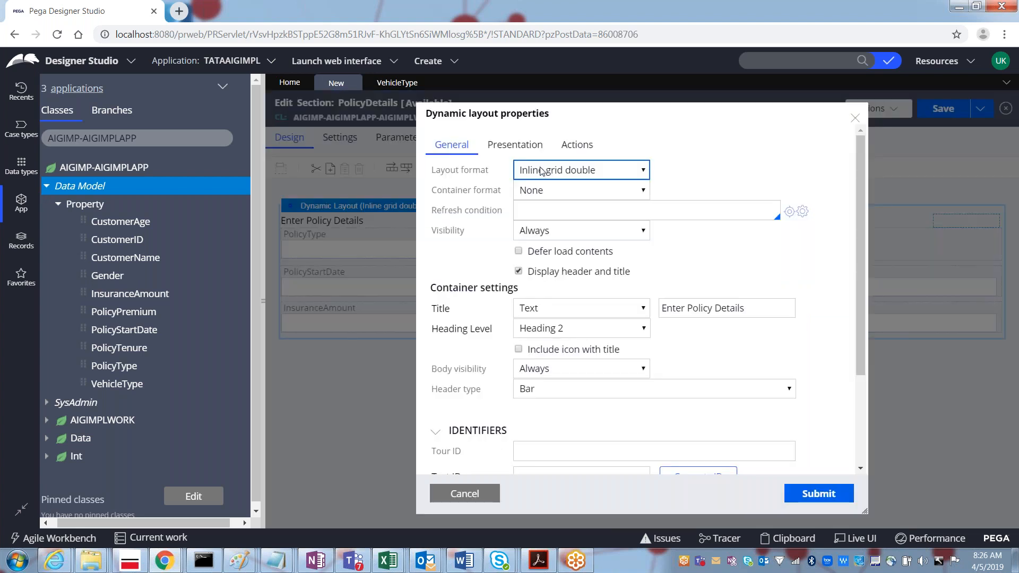
pyautogui.click(542, 170)
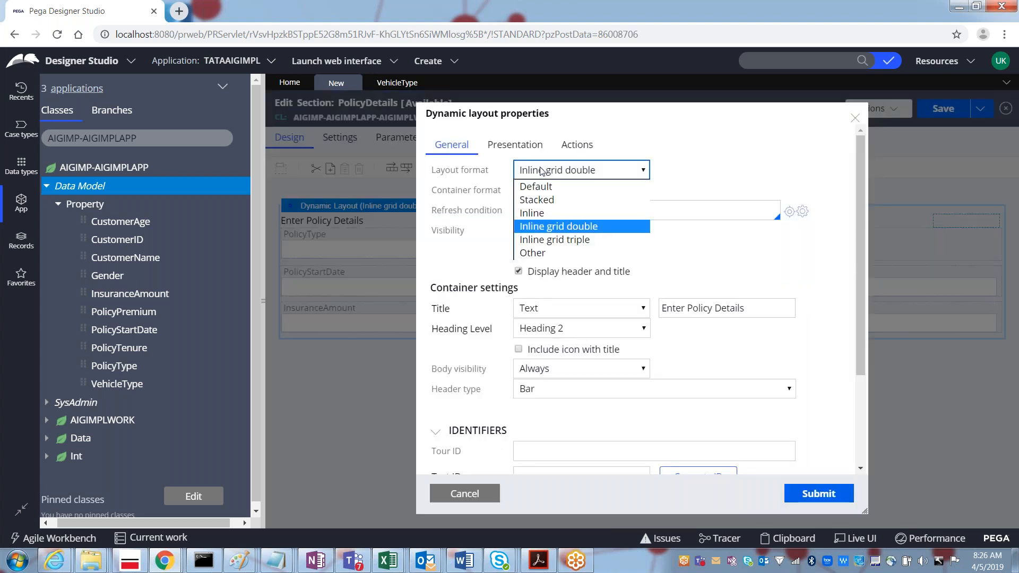
pyautogui.click(532, 254)
pyautogui.click(691, 173)
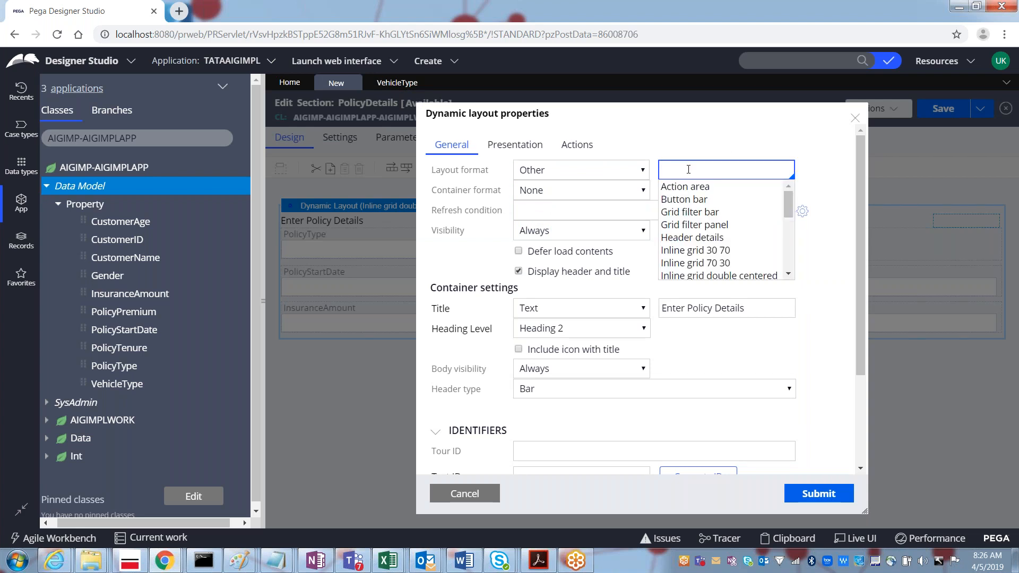
pyautogui.press('Down')
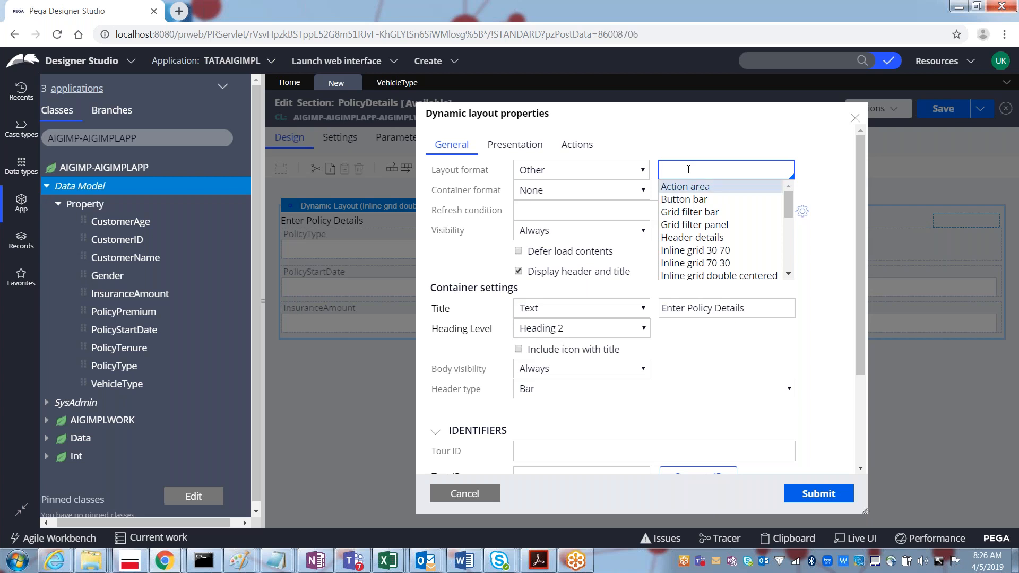
pyautogui.press('Down')
pyautogui.press('Down')
pyautogui.press('Down')
pyautogui.press('Down')
pyautogui.press('Down')
pyautogui.press('Down')
pyautogui.press('Down')
pyautogui.press('Down')
pyautogui.press('Down')
pyautogui.press('Down')
pyautogui.press('Down')
pyautogui.press('Down')
pyautogui.press('Down')
pyautogui.press('Down')
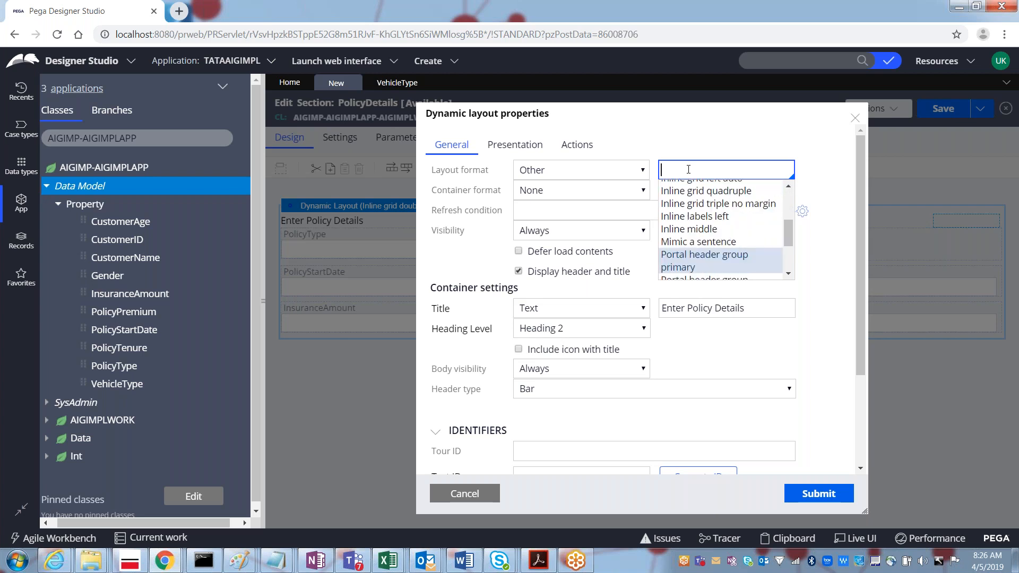
pyautogui.press('Down')
pyautogui.press('Down')
pyautogui.press('Down')
pyautogui.press('Down')
pyautogui.press('Down')
pyautogui.press('Down')
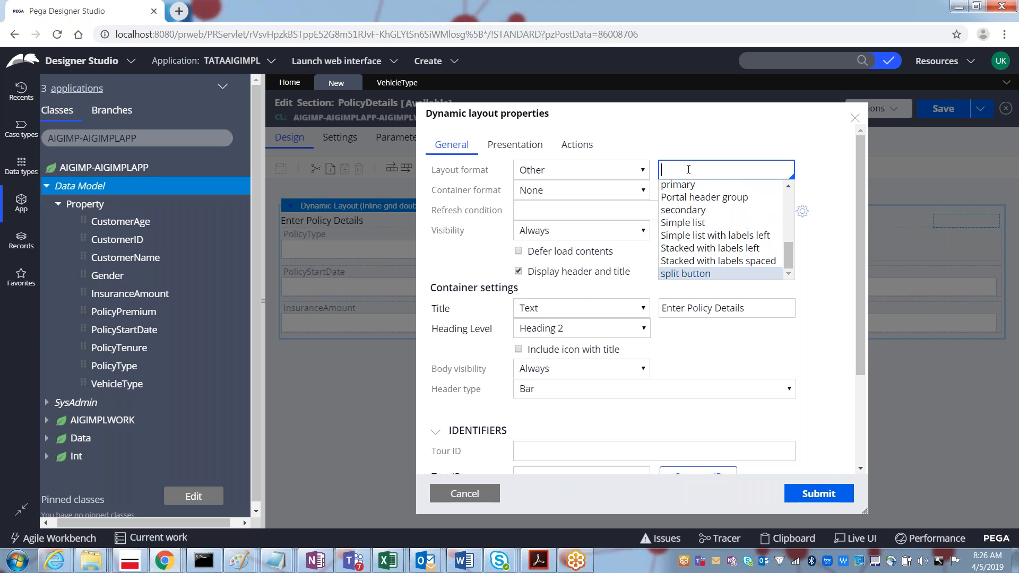
pyautogui.press('Up')
pyautogui.press('Up')
pyautogui.press('Return')
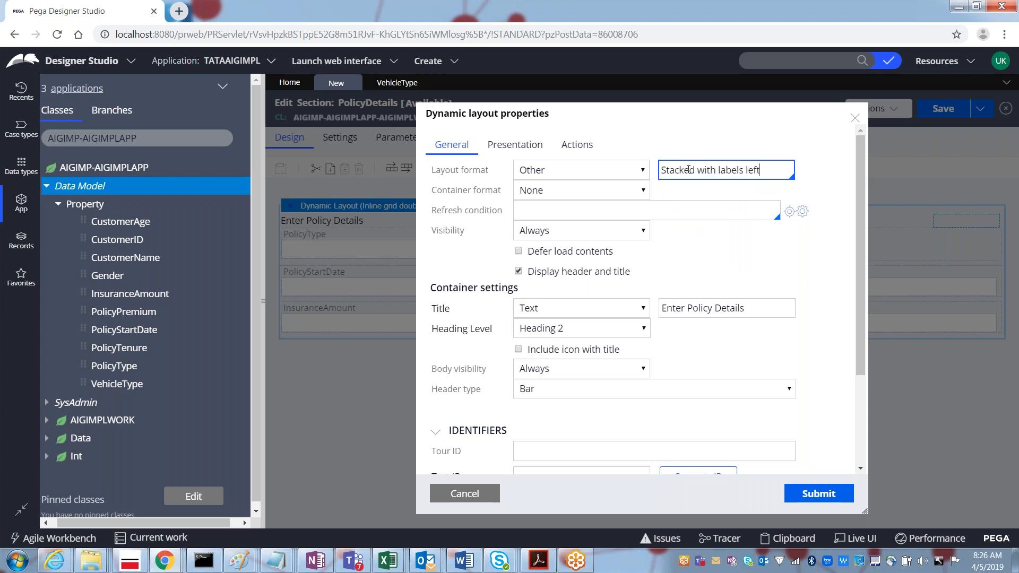
pyautogui.click(819, 494)
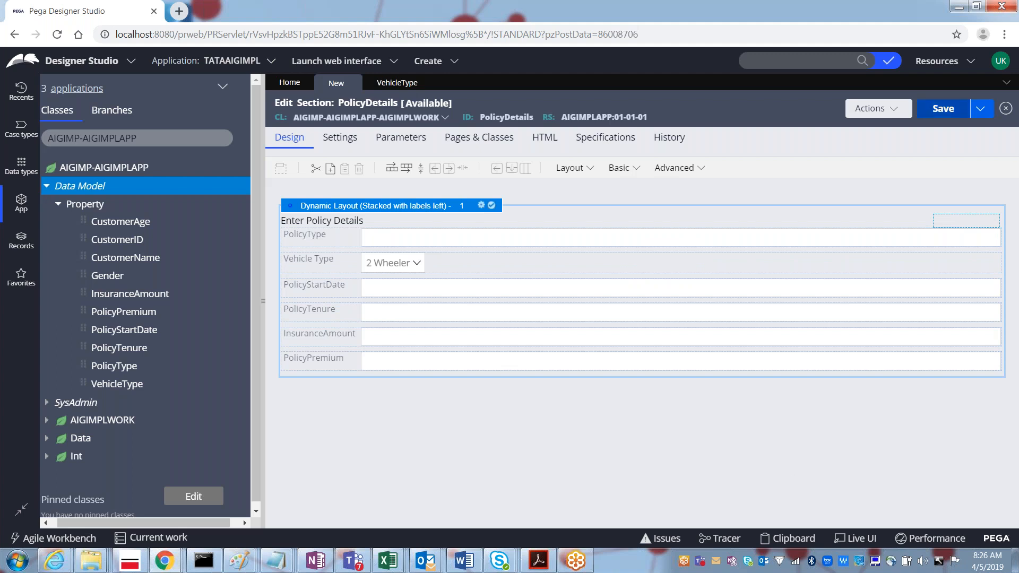
pyautogui.click(943, 110)
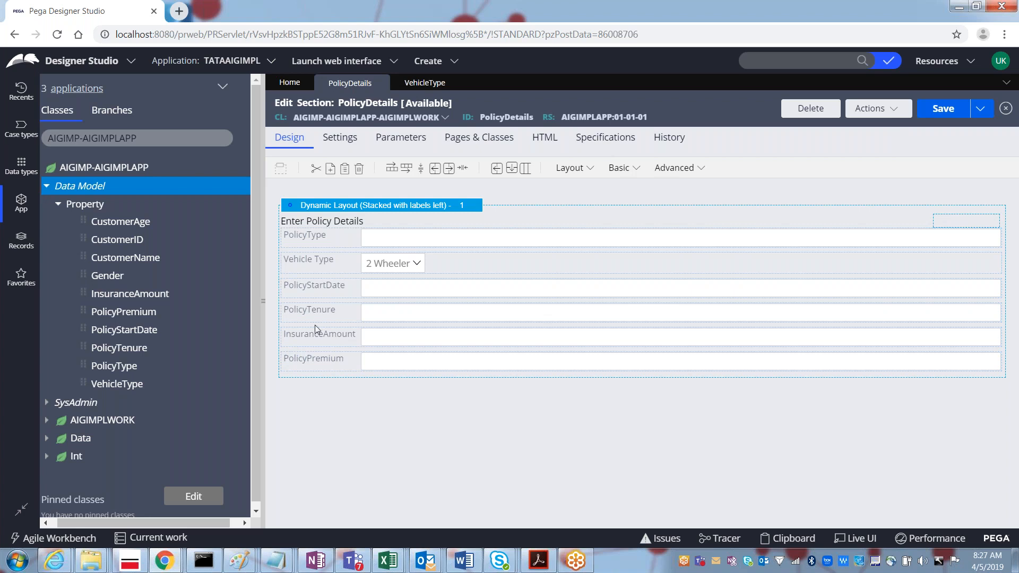
# Step: Bring the fourth 'Untitled - Paint' window with the policy screen sketch to the front
pyautogui.moveTo(242, 566)
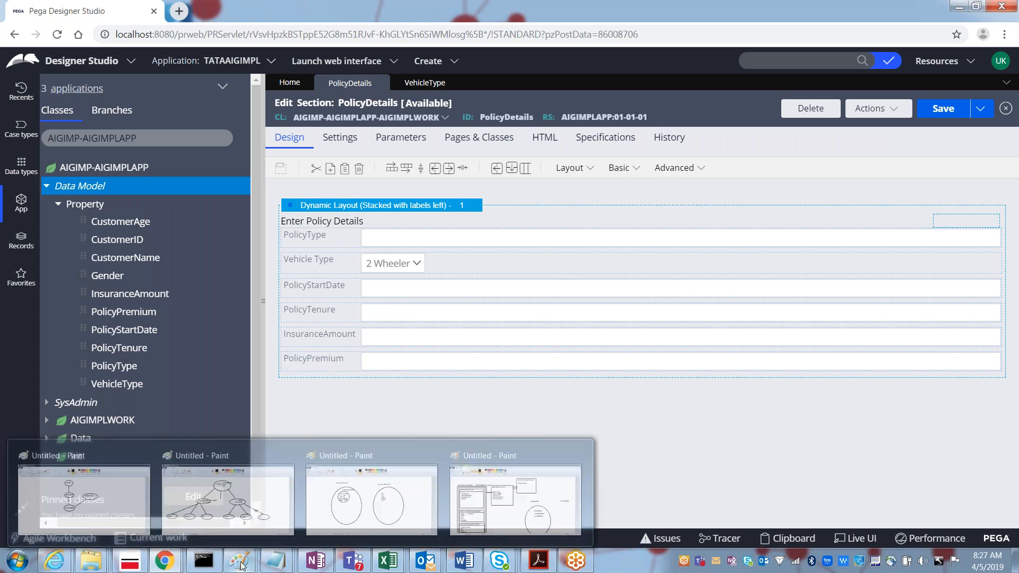
pyautogui.click(503, 505)
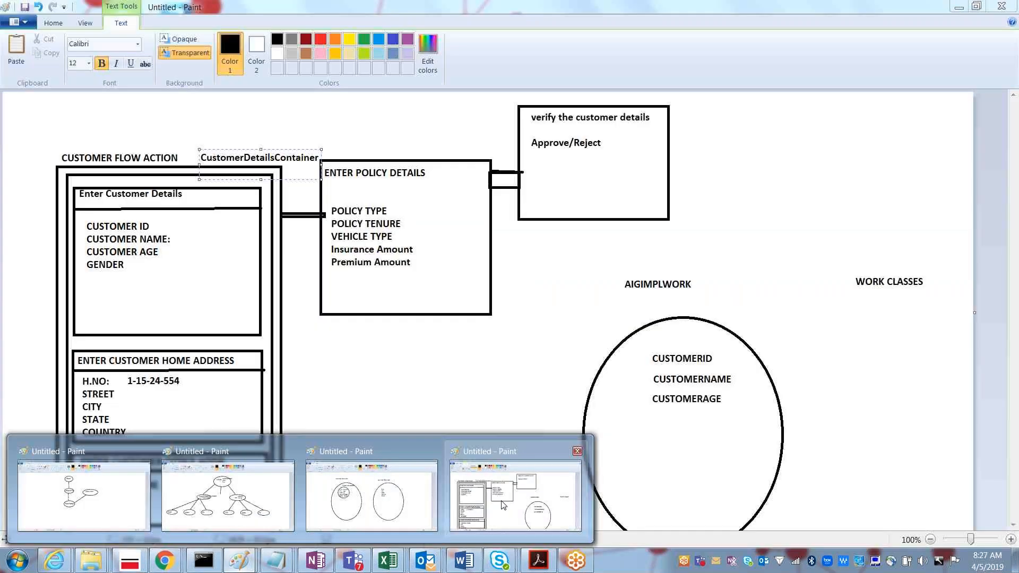
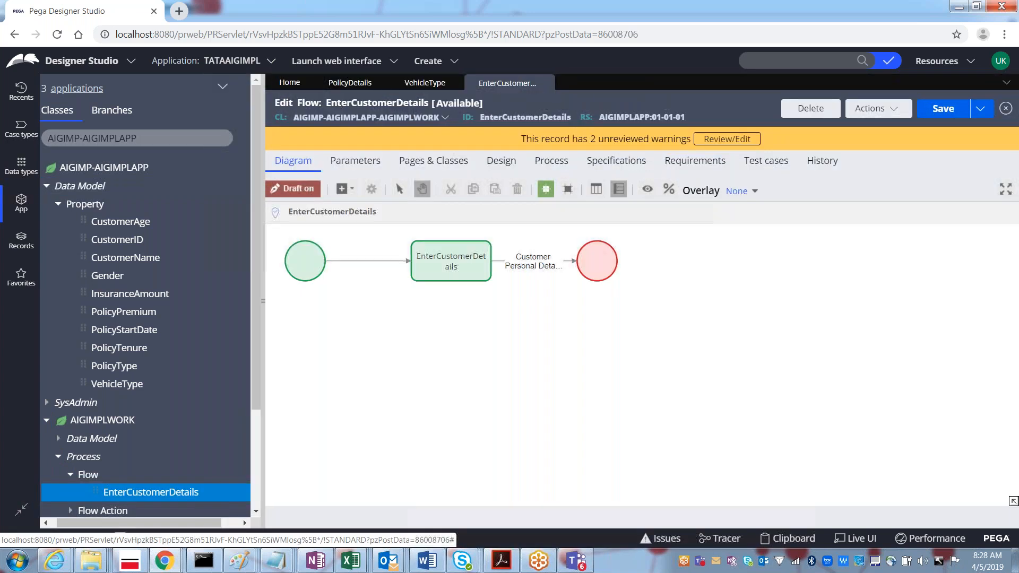
# Step: Open the Customer Personal Details connector's properties and select its flow action name
pyautogui.click(531, 268)
pyautogui.doubleClick(525, 267)
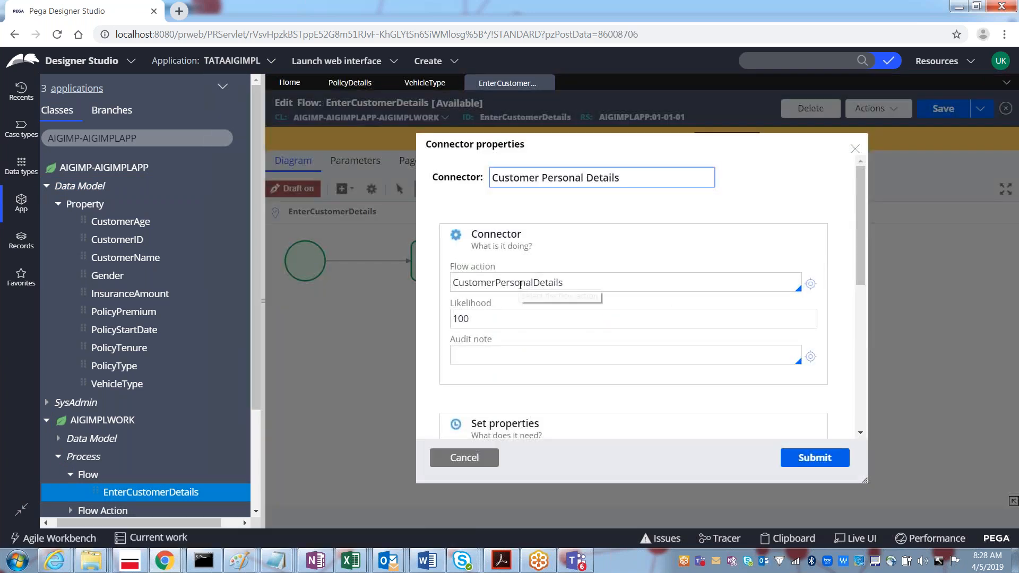
pyautogui.doubleClick(520, 284)
pyautogui.hotkey('ctrl', 'c')
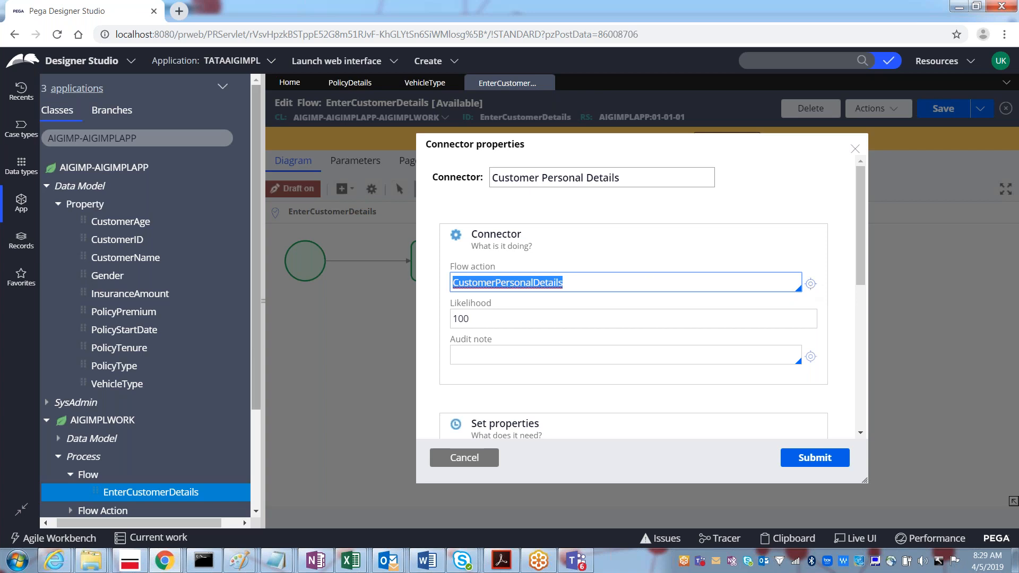
# Step: Open the CustomerPersonalDetails flow action from the Flow Action records in the class tree, then close it
pyautogui.moveTo(257, 342); pyautogui.dragTo(252, 412)
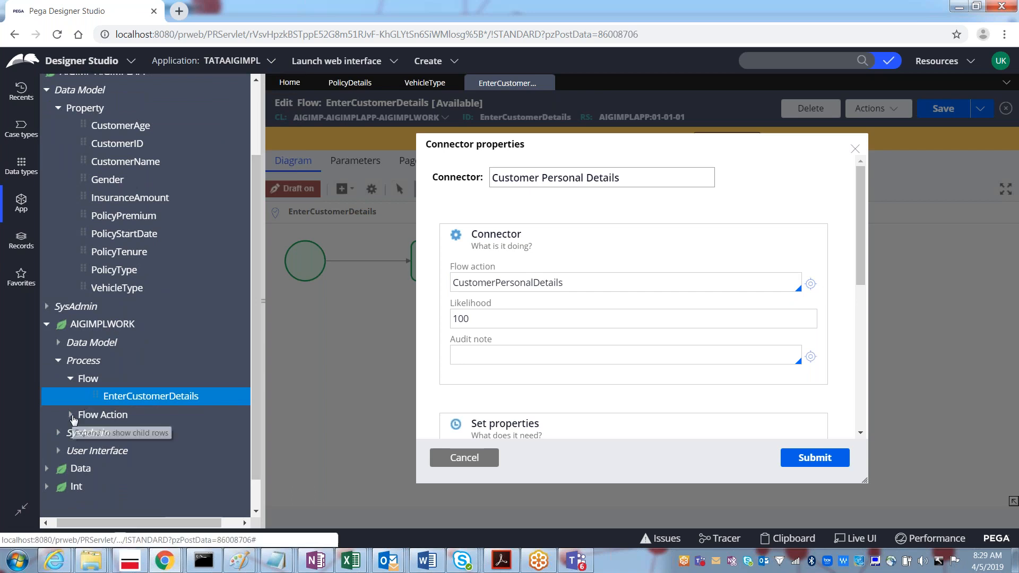
pyautogui.click(74, 418)
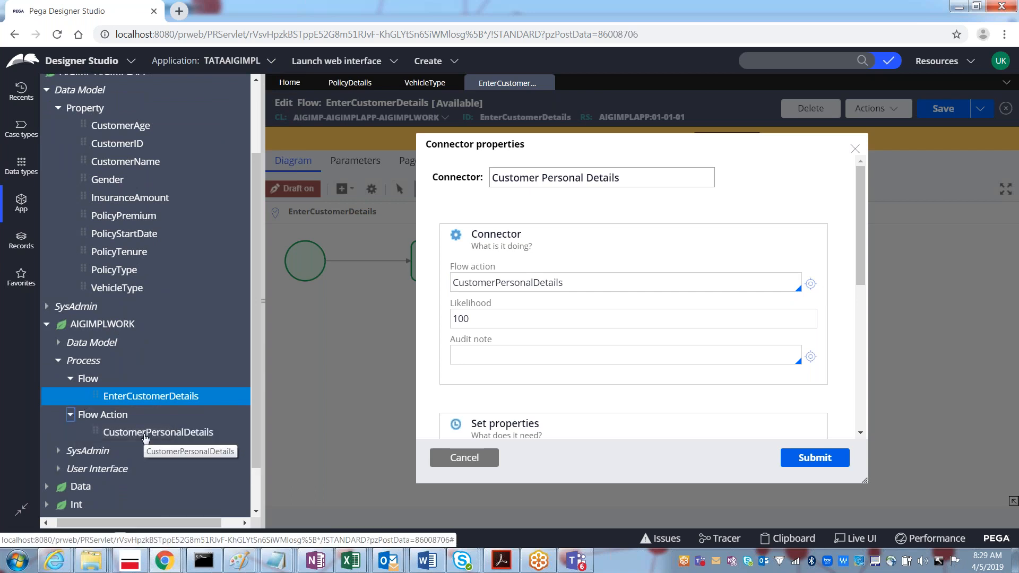
pyautogui.click(145, 434)
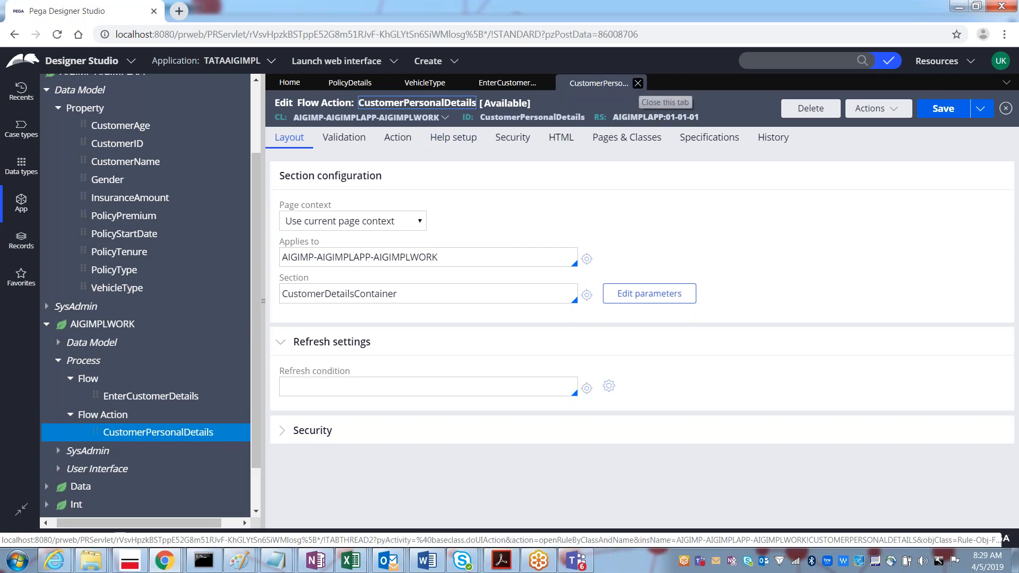
pyautogui.click(642, 83)
# Step: Open the connector's flow action from its Flow action field, then close it again
pyautogui.click(601, 280)
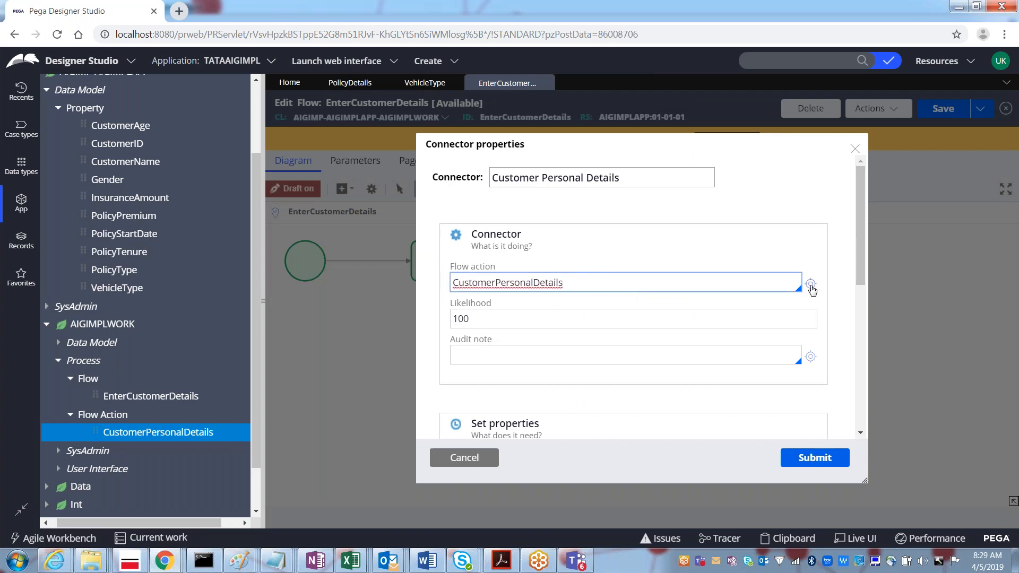
pyautogui.click(811, 285)
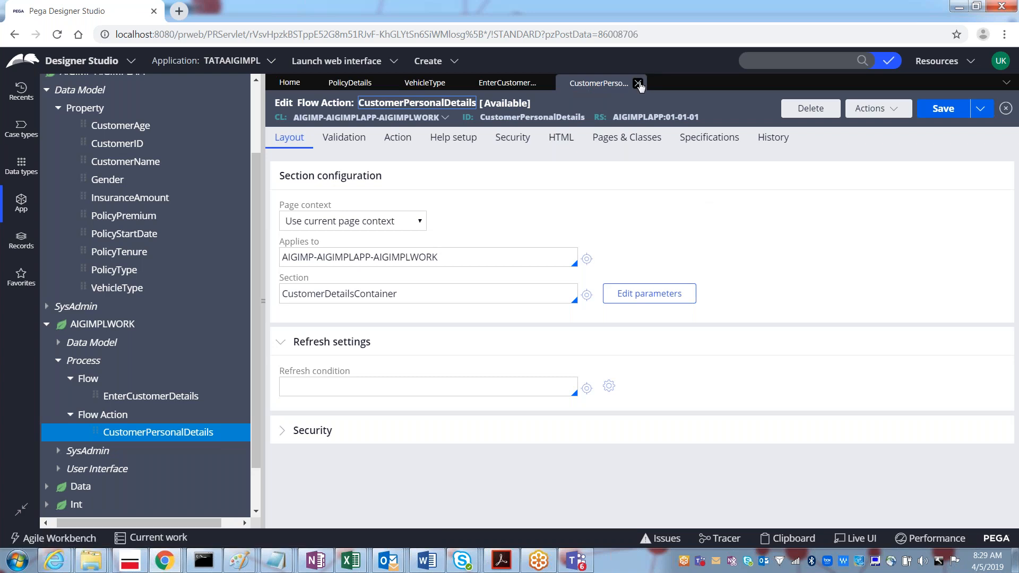
pyautogui.click(640, 83)
pyautogui.click(747, 67)
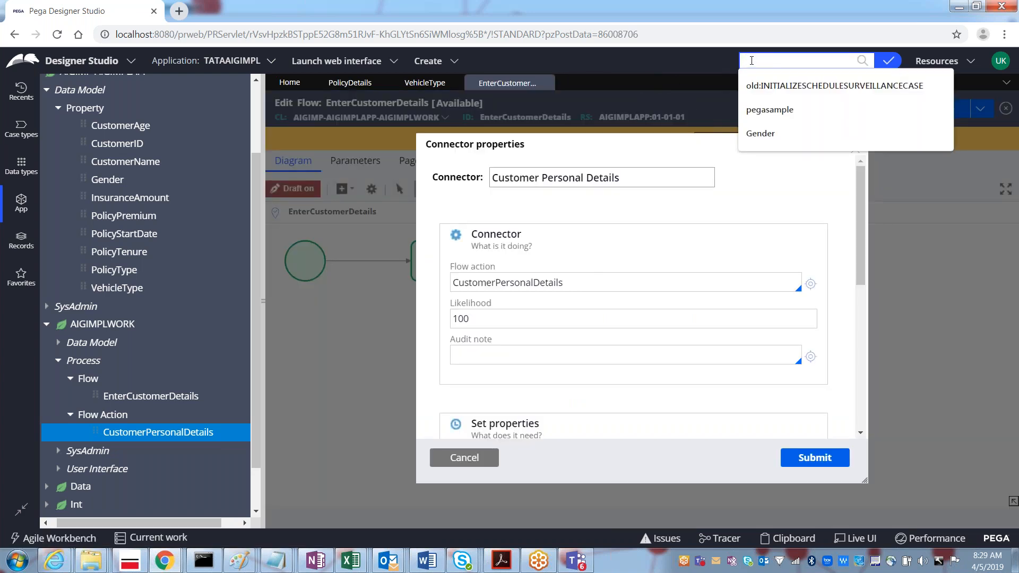
# Step: Search for CustomerPersonalDetails and open its flow action from the results
pyautogui.hotkey('ctrl', 'v')
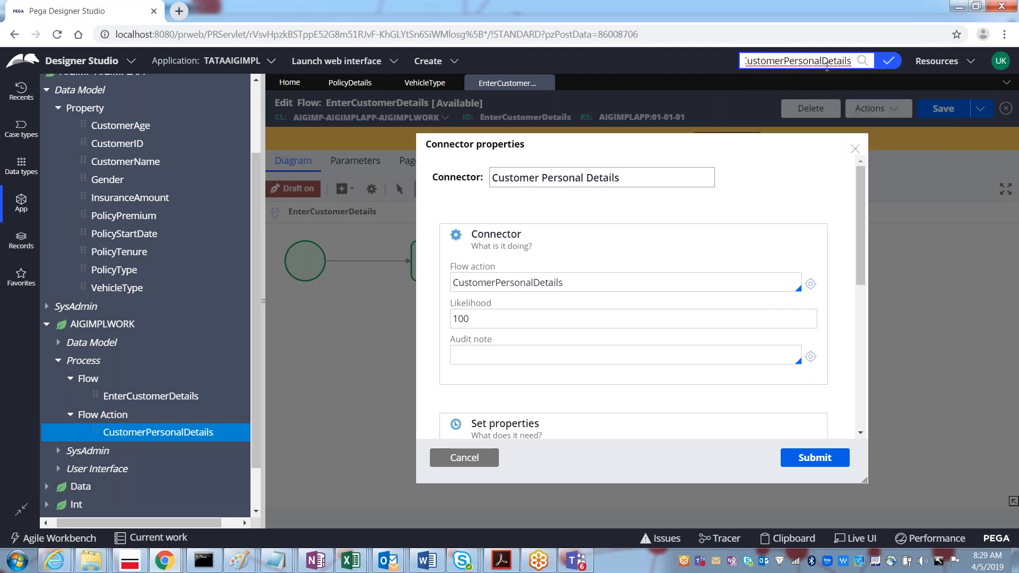
pyautogui.press('Return')
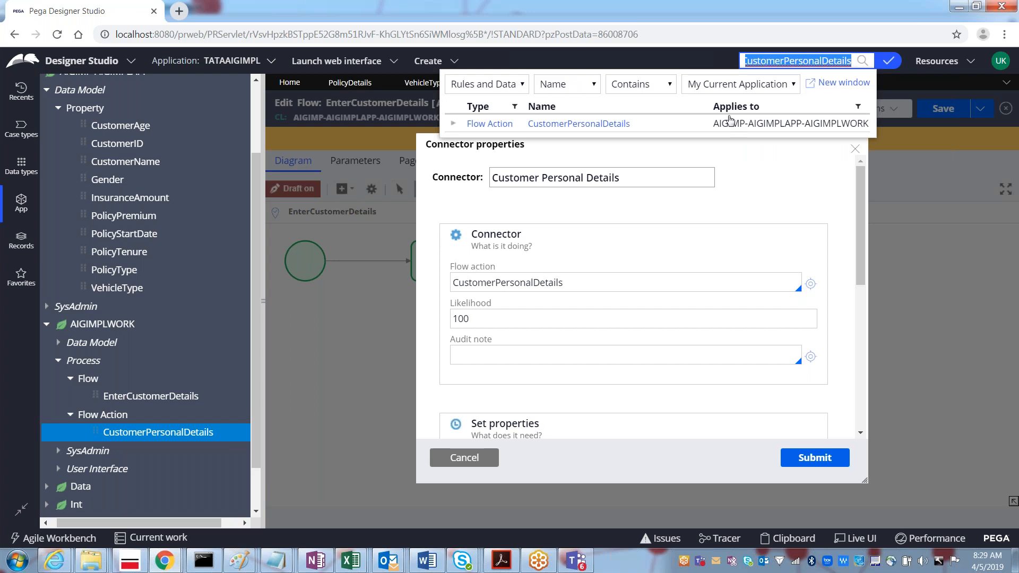
pyautogui.click(578, 124)
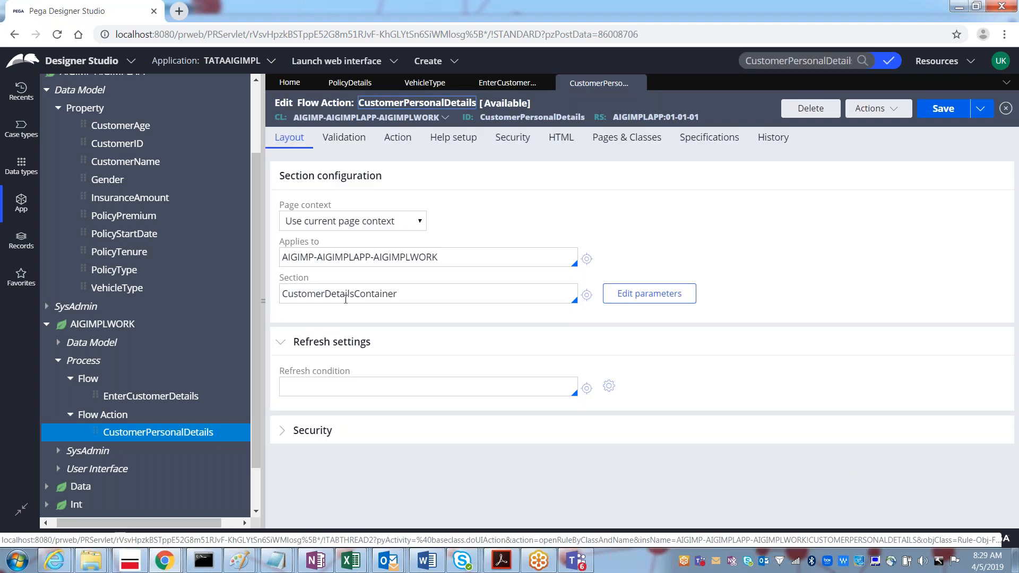
# Step: Open the CustomerDetailsContainer section, inspect its personal and address layouts, then return to the flow action
pyautogui.doubleClick(323, 295)
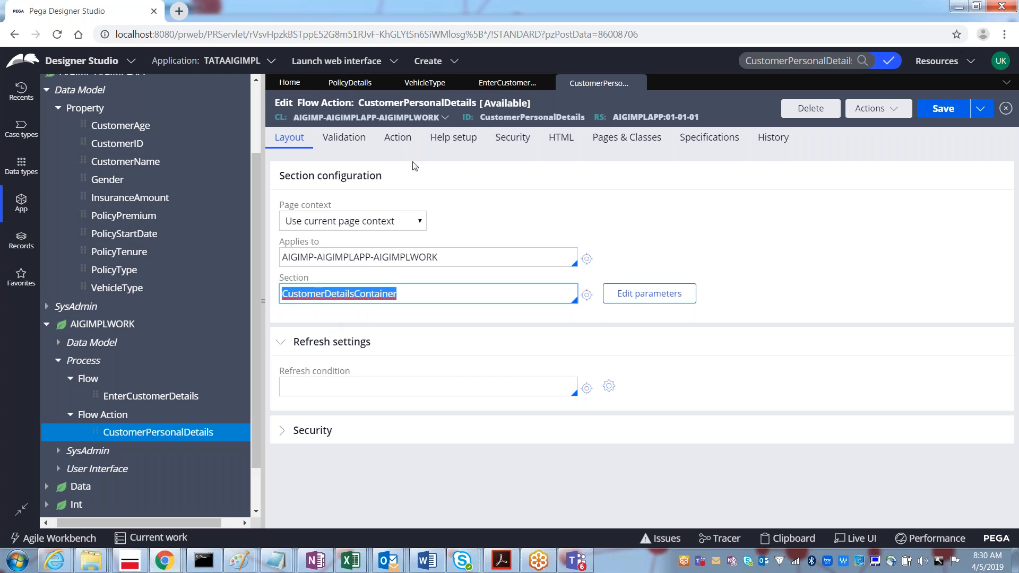
pyautogui.click(416, 298)
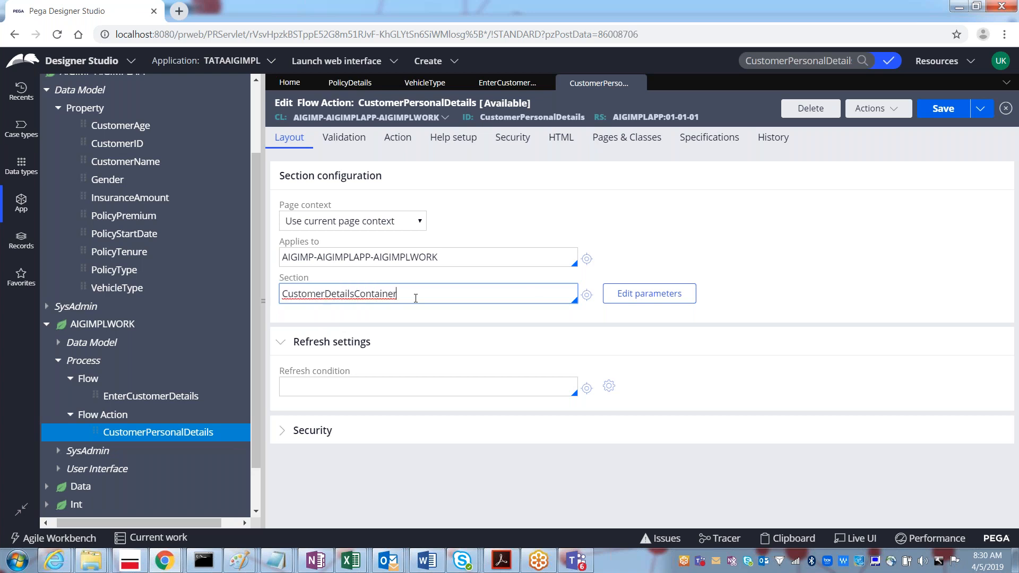
pyautogui.click(585, 296)
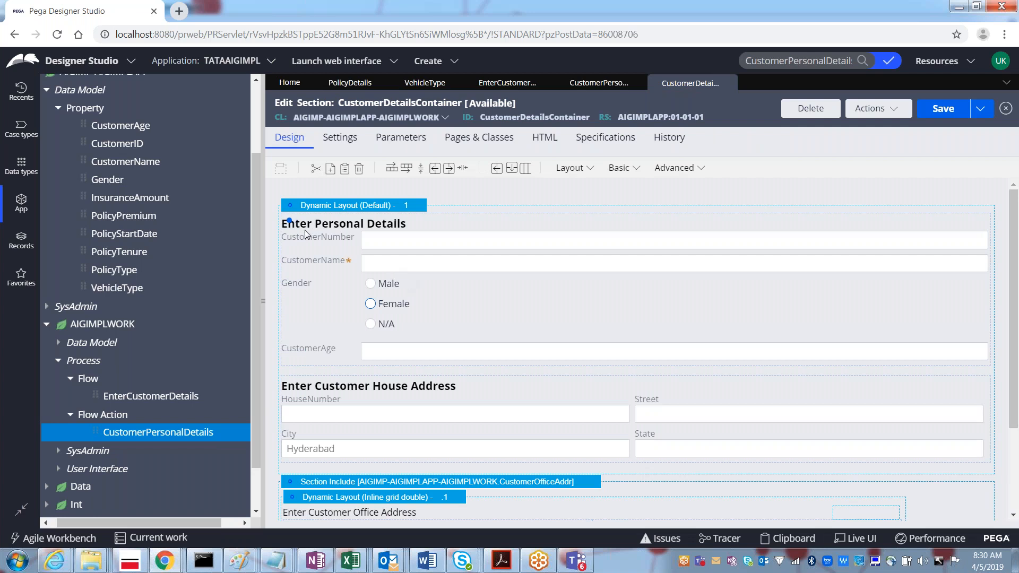
pyautogui.click(357, 339)
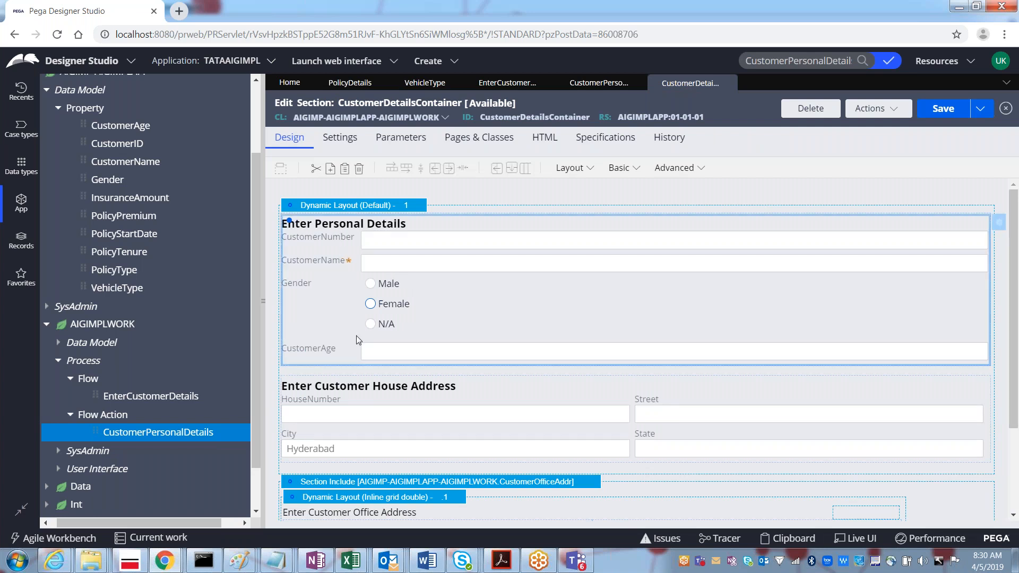
pyautogui.click(360, 435)
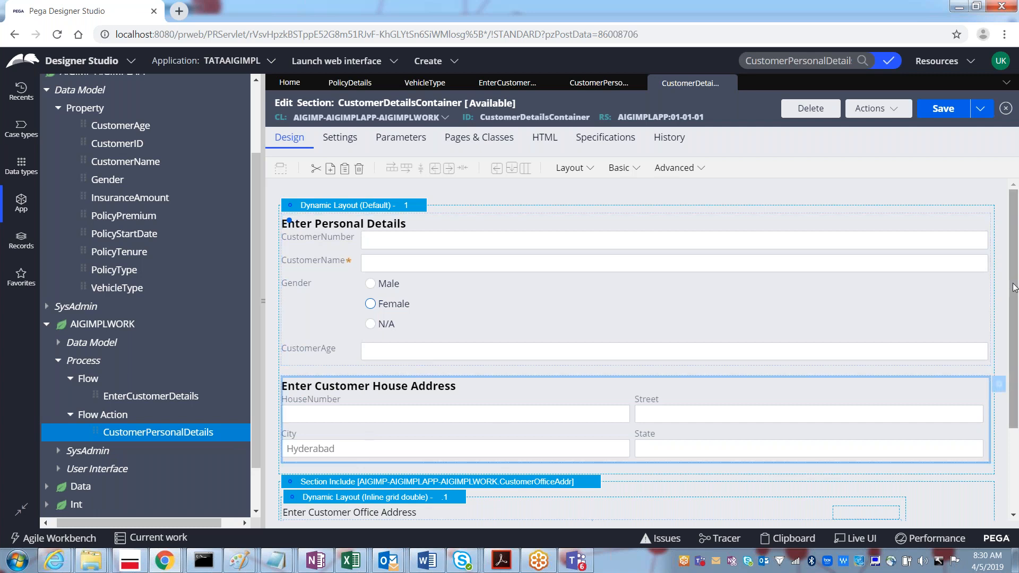
pyautogui.scroll(-3, 492, 440)
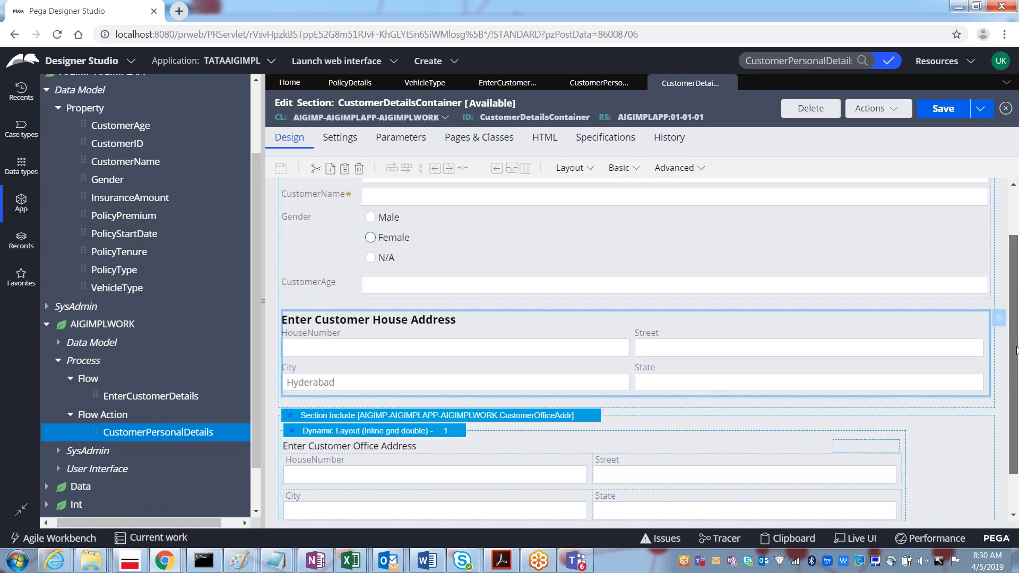
pyautogui.click(492, 440)
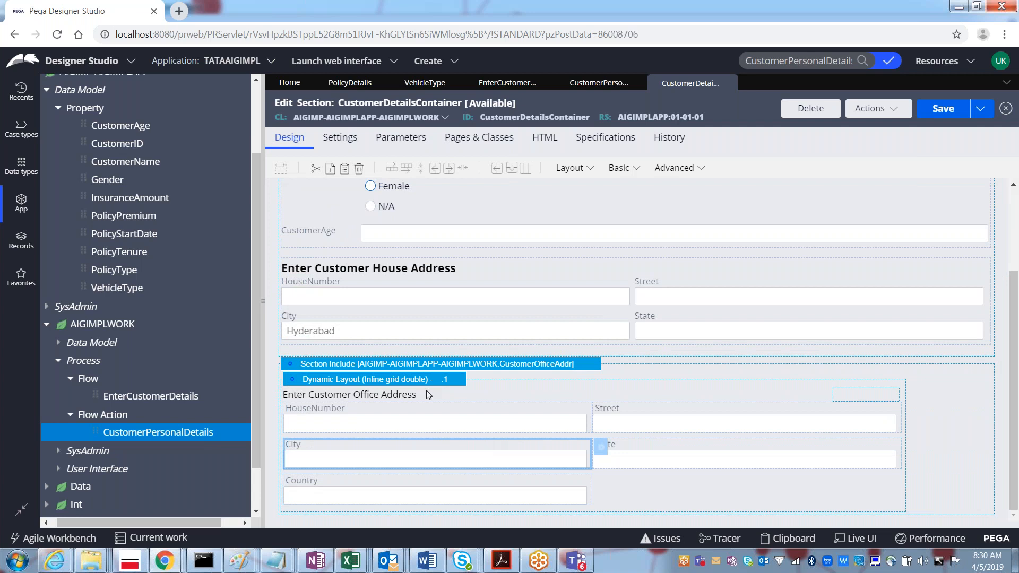
pyautogui.click(404, 367)
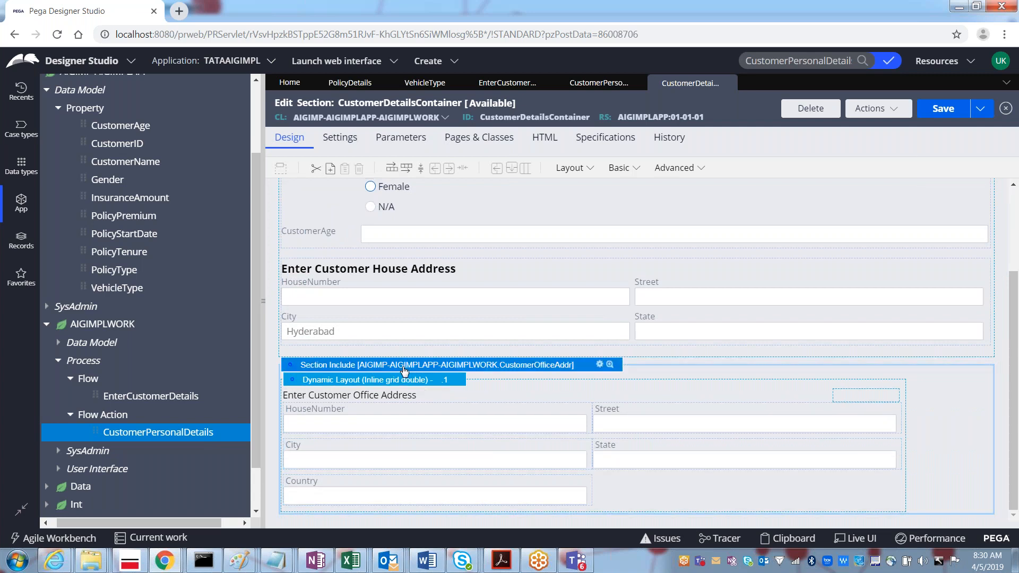
pyautogui.click(599, 84)
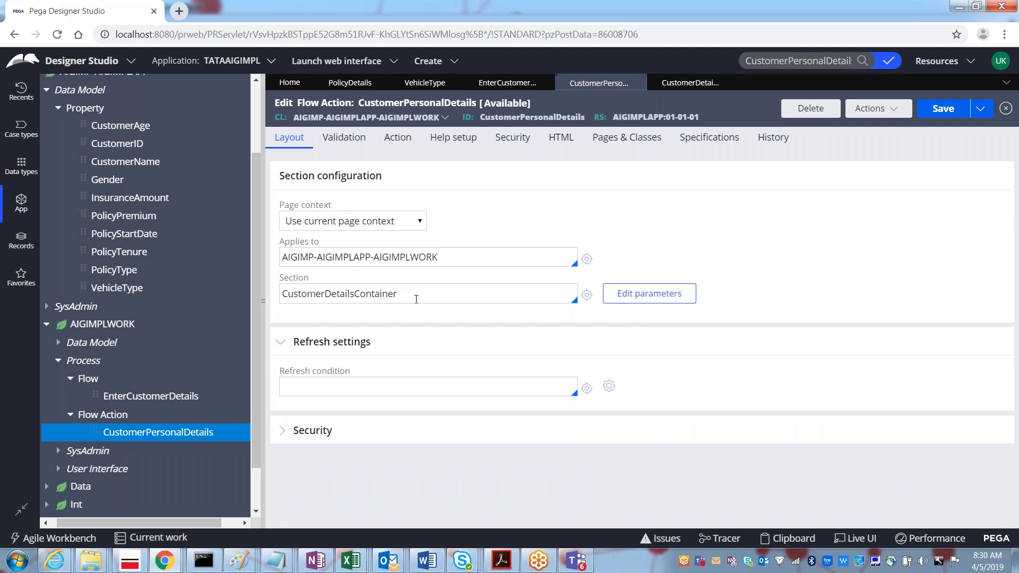
# Step: Close the CustomerDetailsContainer section and switch to the PolicyDetails section, selecting its record ID
pyautogui.doubleClick(383, 295)
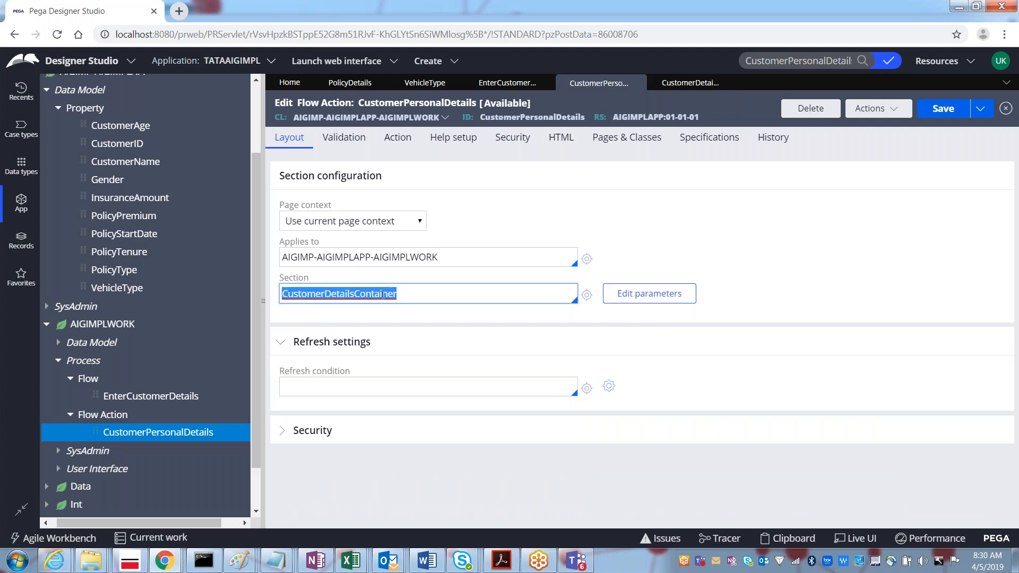
pyautogui.click(728, 83)
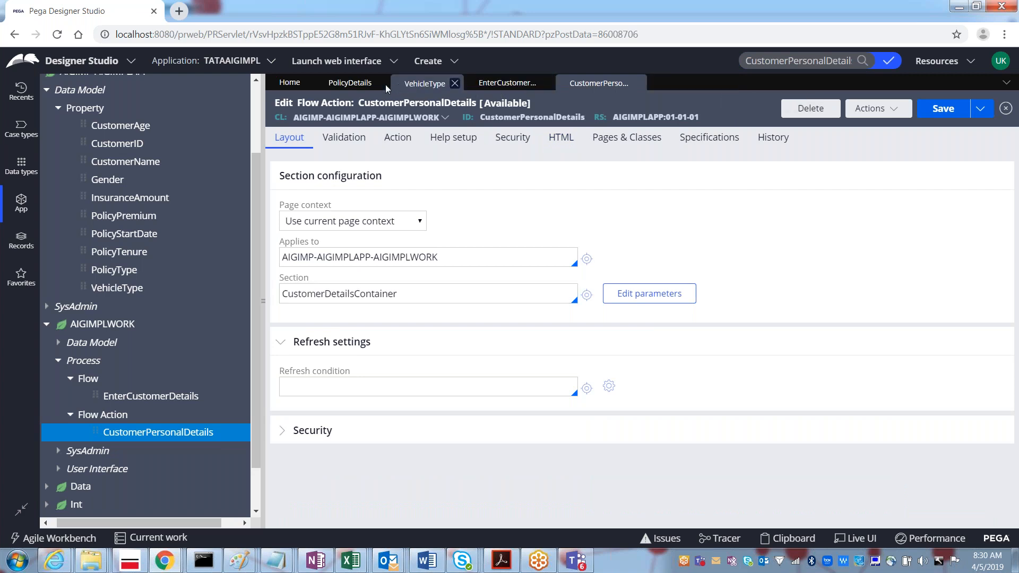
pyautogui.click(350, 85)
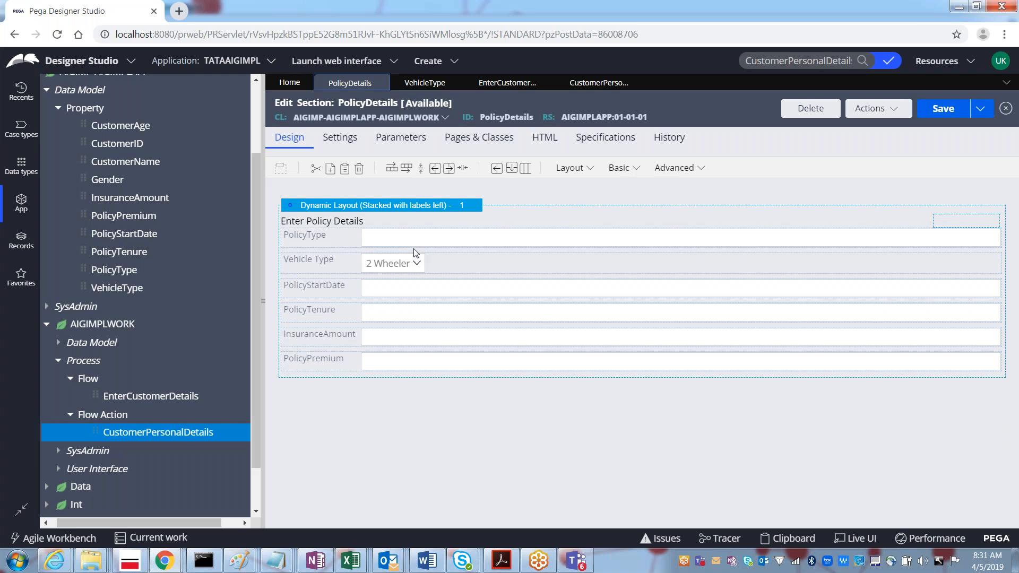
pyautogui.doubleClick(511, 118)
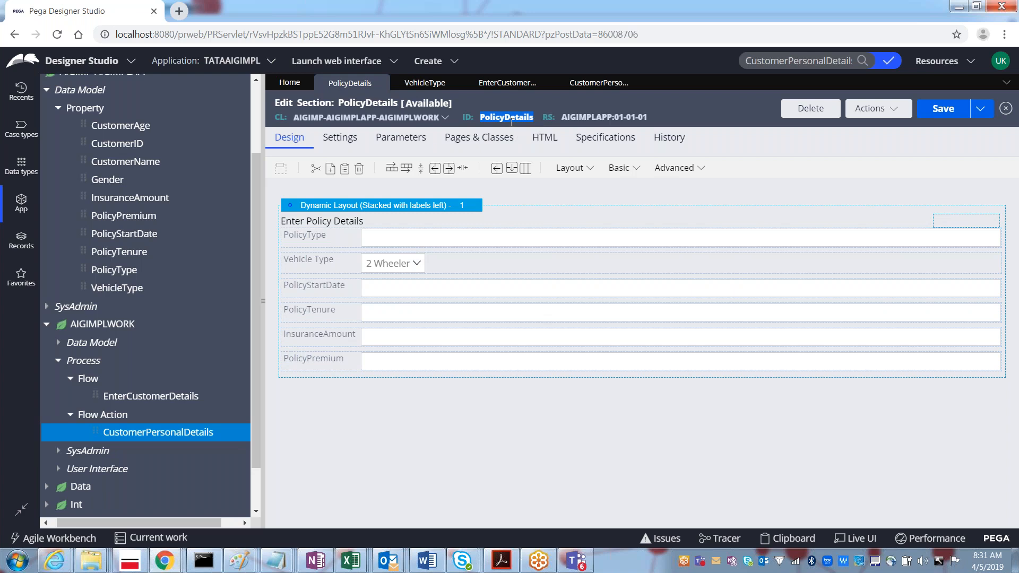
# Step: Create and open a new flow action labelled PolicyDetails
pyautogui.rightClick(108, 416)
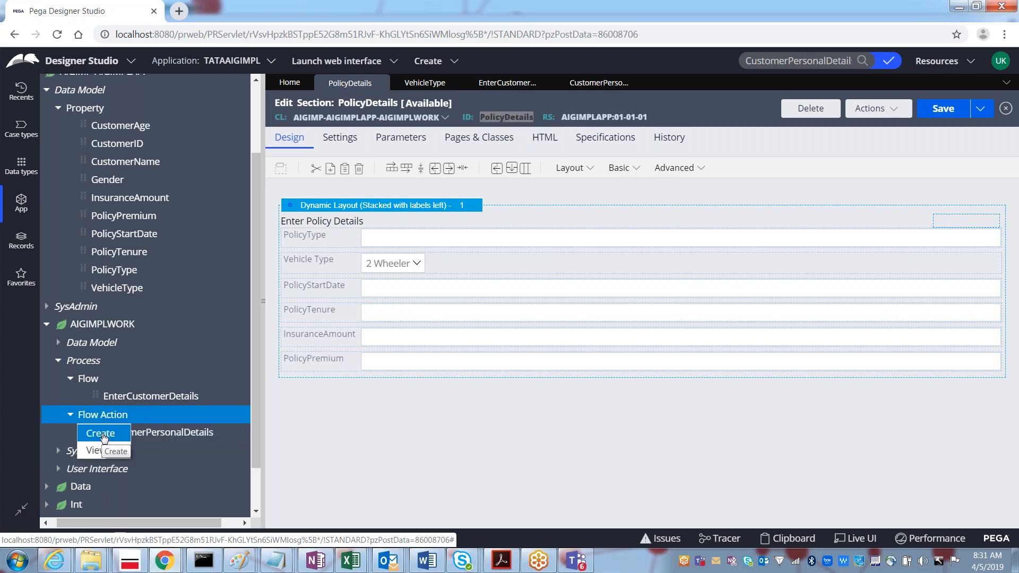
pyautogui.click(116, 451)
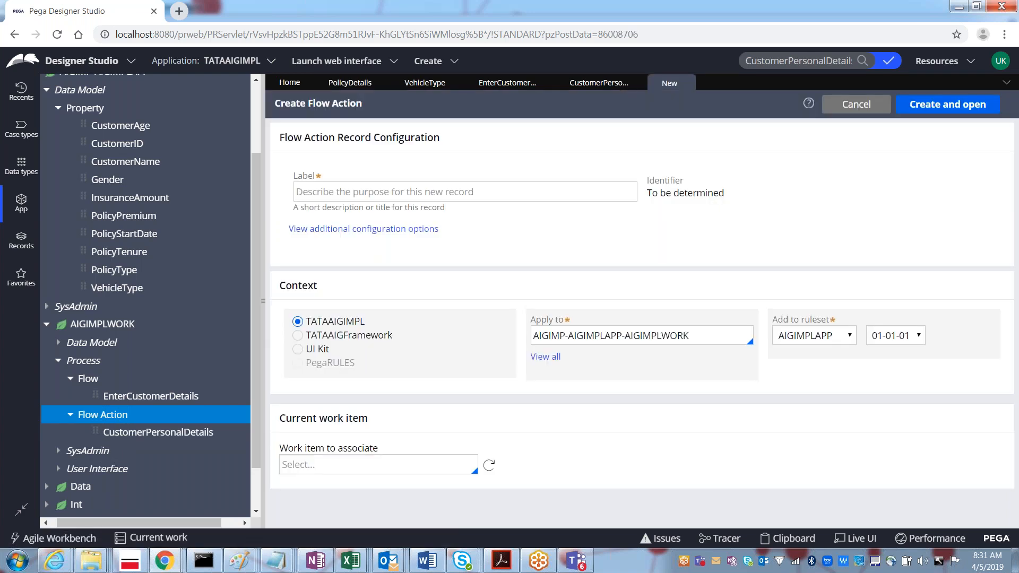
pyautogui.click(347, 195)
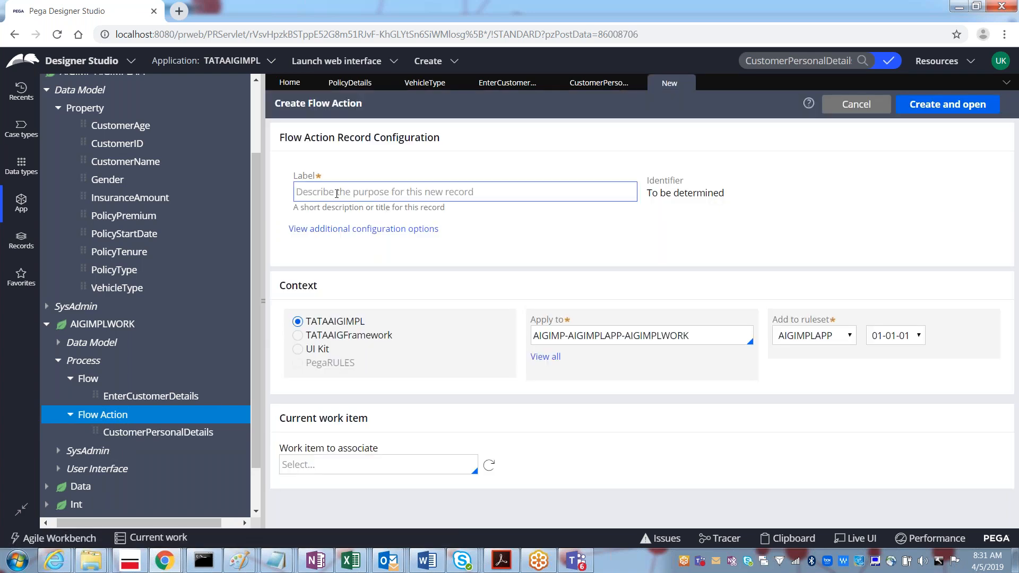
pyautogui.write('Poli')
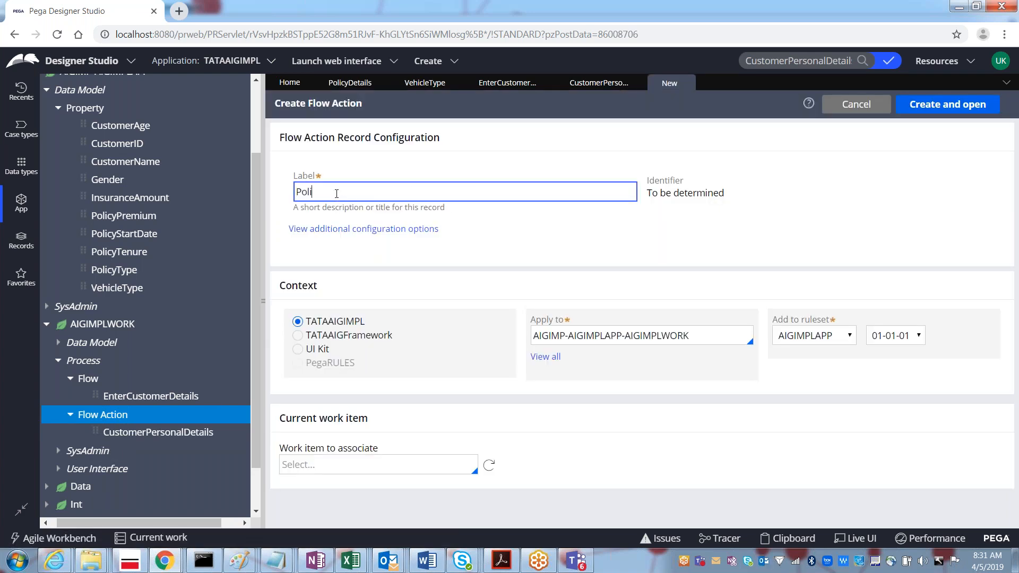
pyautogui.write('cyDetails')
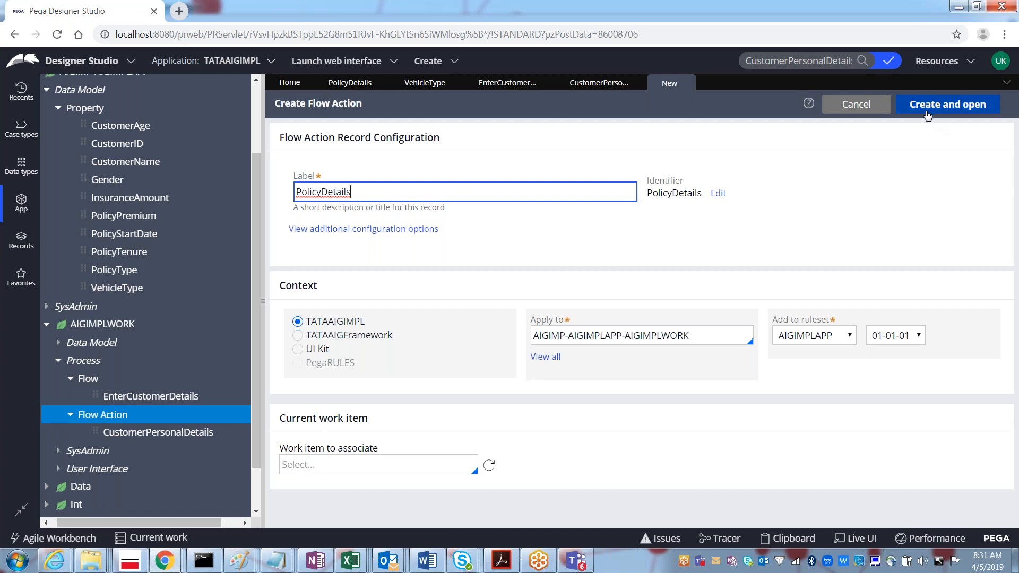
pyautogui.click(924, 109)
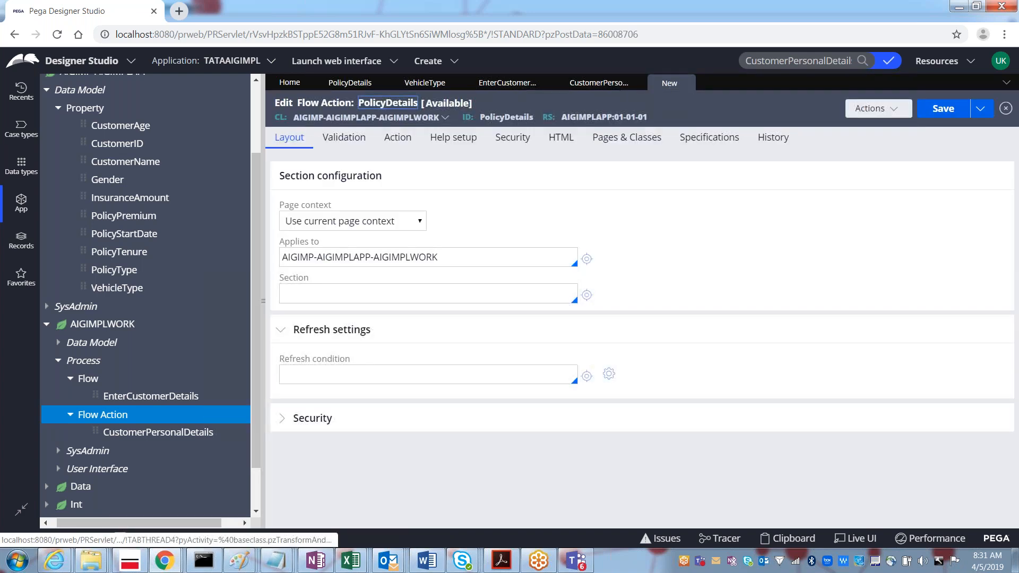
# Step: Set the flow action's section to PolicyDetails and save it
pyautogui.click(328, 289)
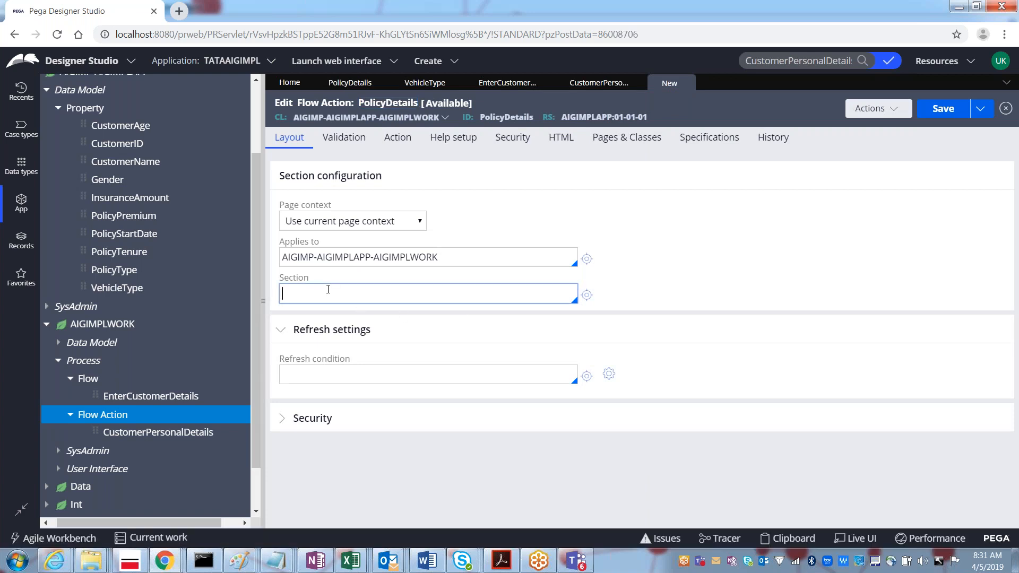
pyautogui.press('Down')
pyautogui.press('Down')
pyautogui.press('Down')
pyautogui.press('Down')
pyautogui.press('Down')
pyautogui.press('Return')
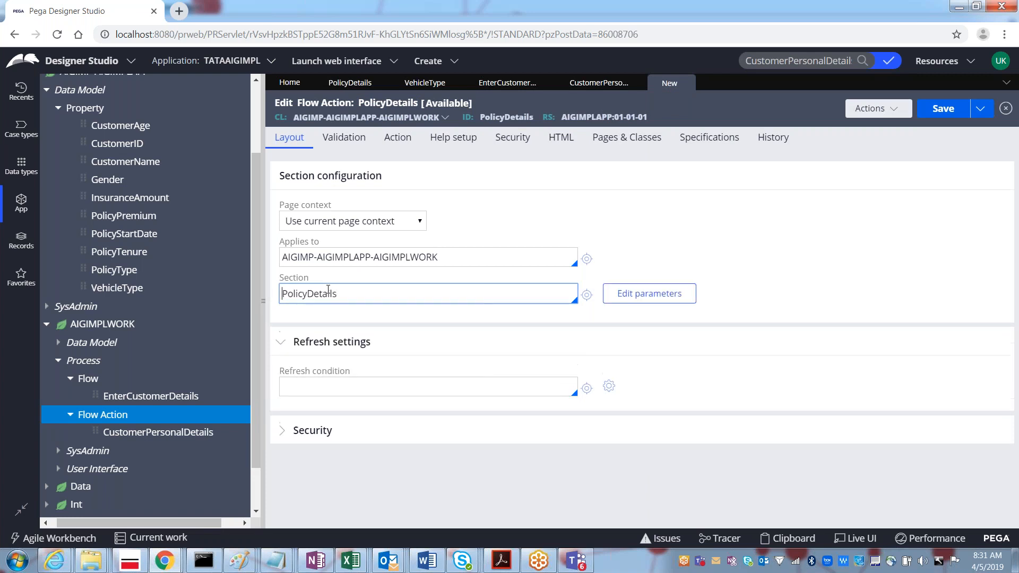
pyautogui.click(937, 111)
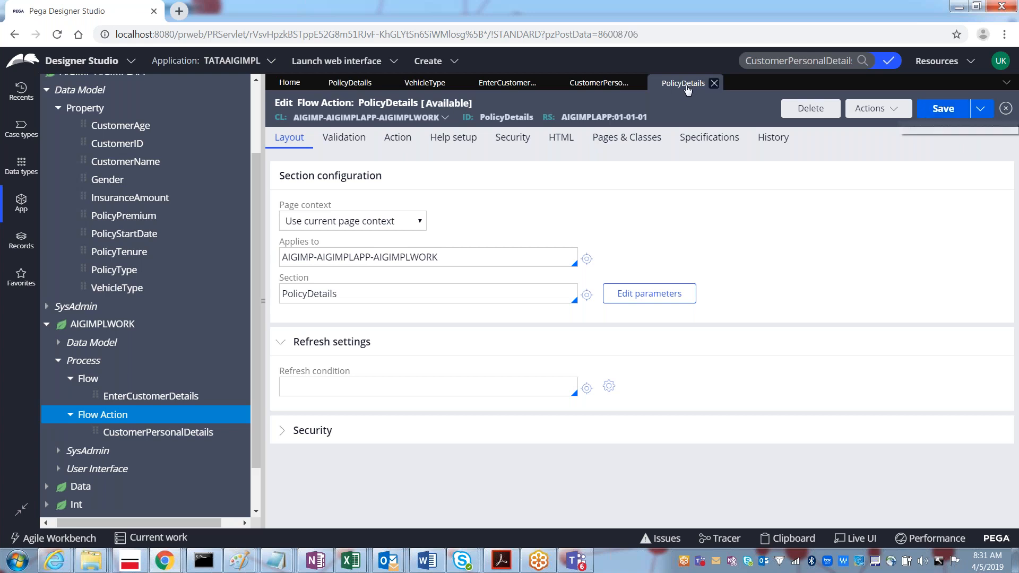
# Step: In the EnterCustomerDetails flow, add a new Assignment shape below the existing steps
pyautogui.click(510, 84)
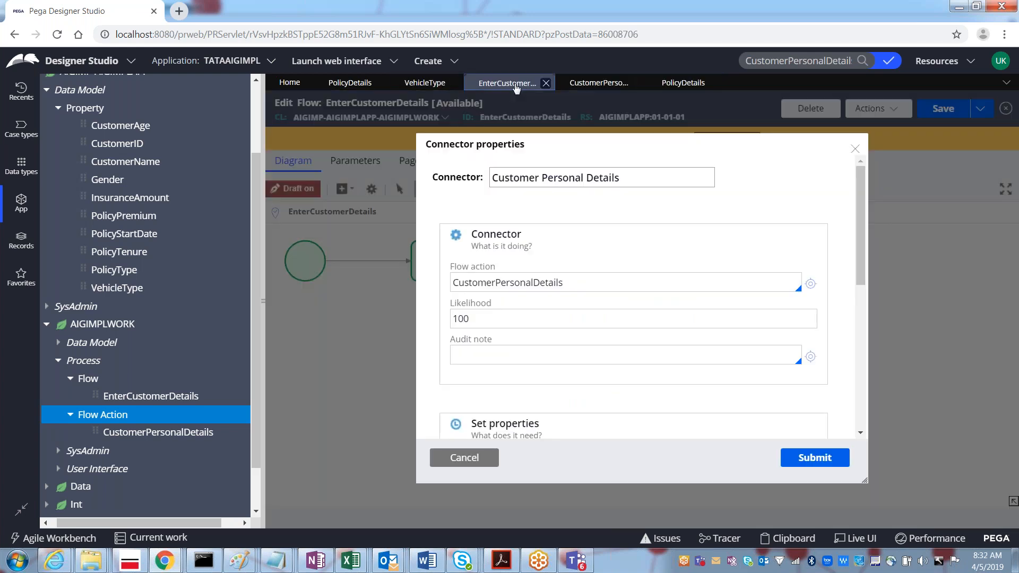
pyautogui.click(465, 458)
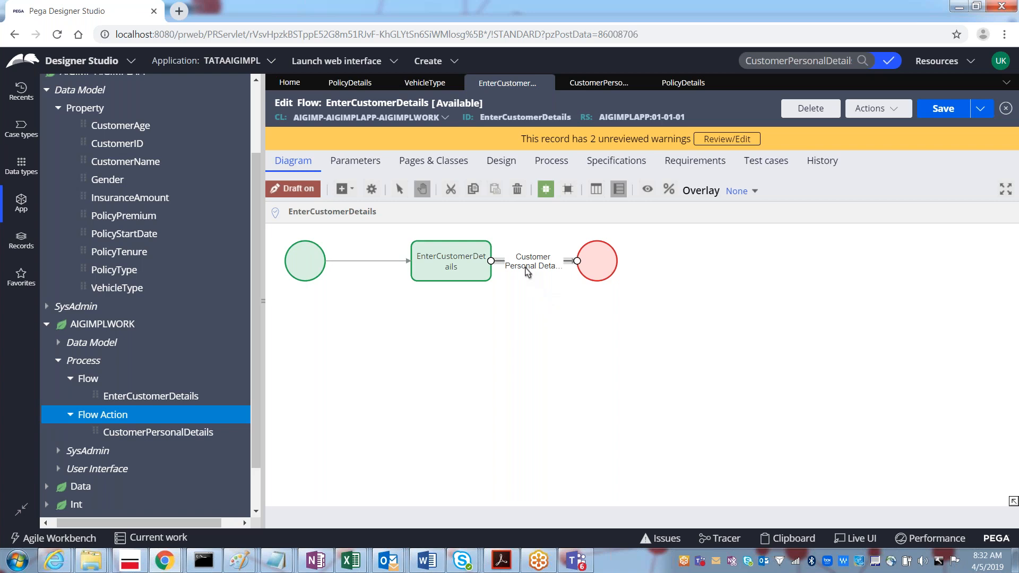
pyautogui.click(481, 271)
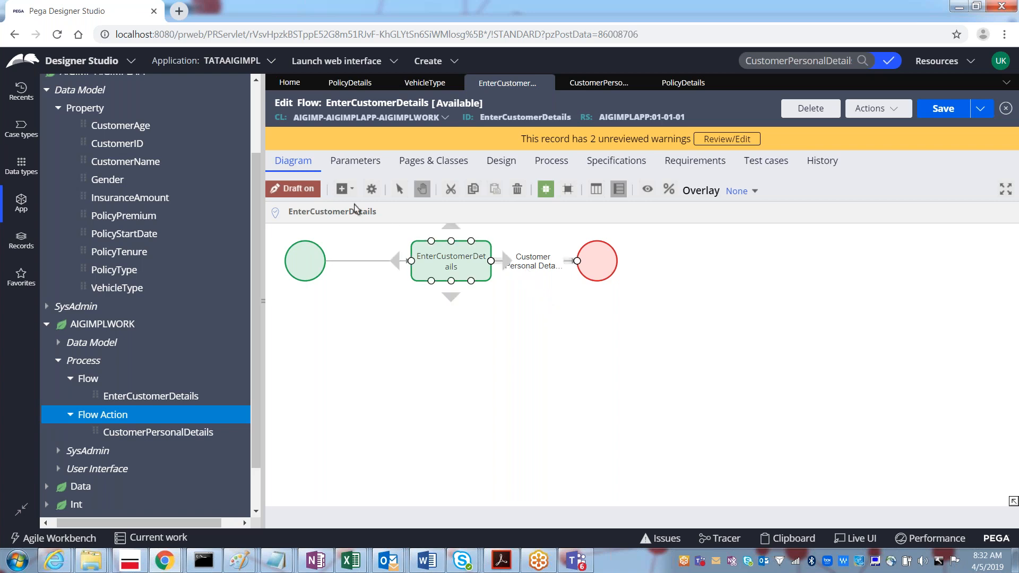
pyautogui.click(343, 192)
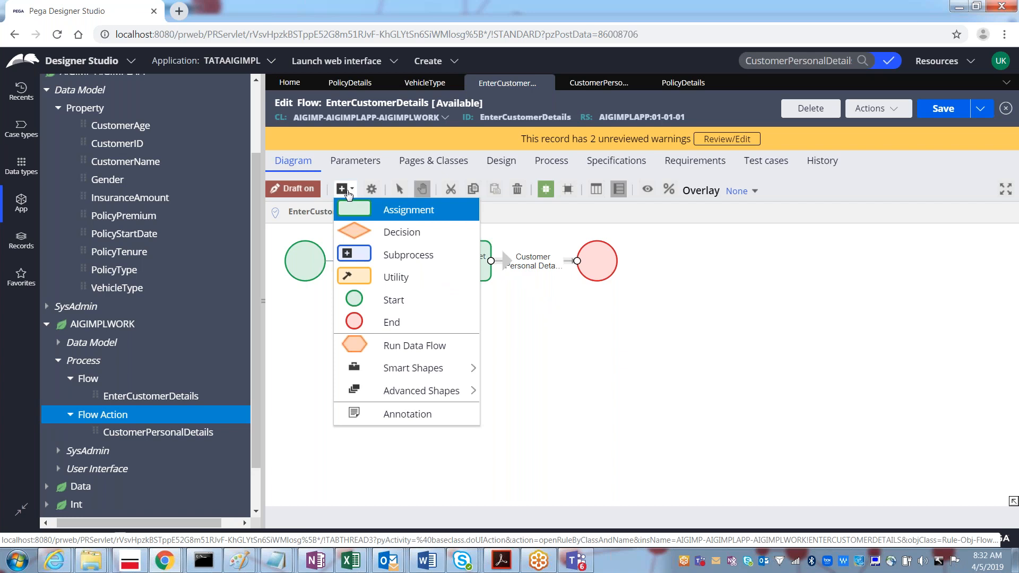
pyautogui.click(411, 219)
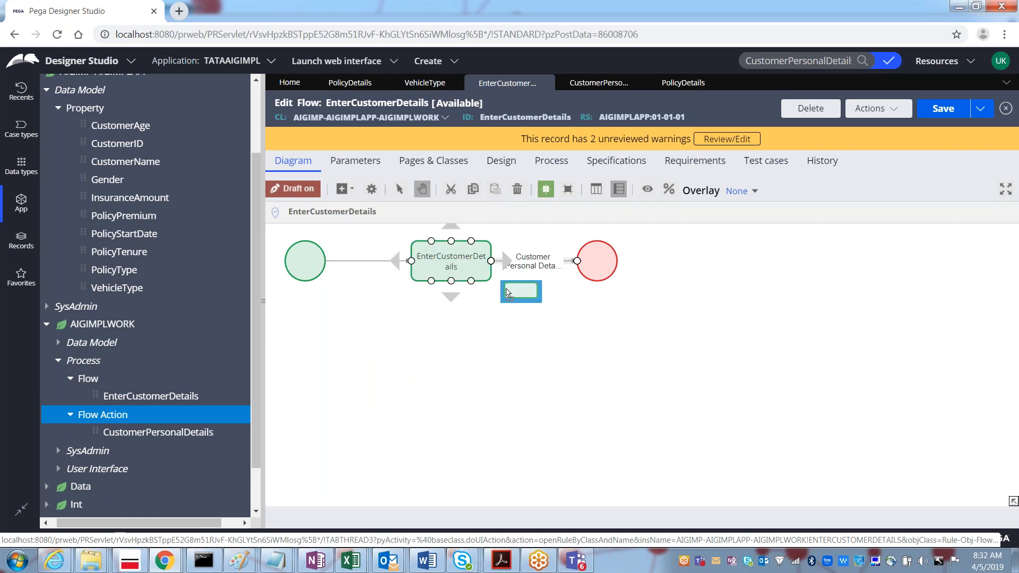
pyautogui.click(546, 325)
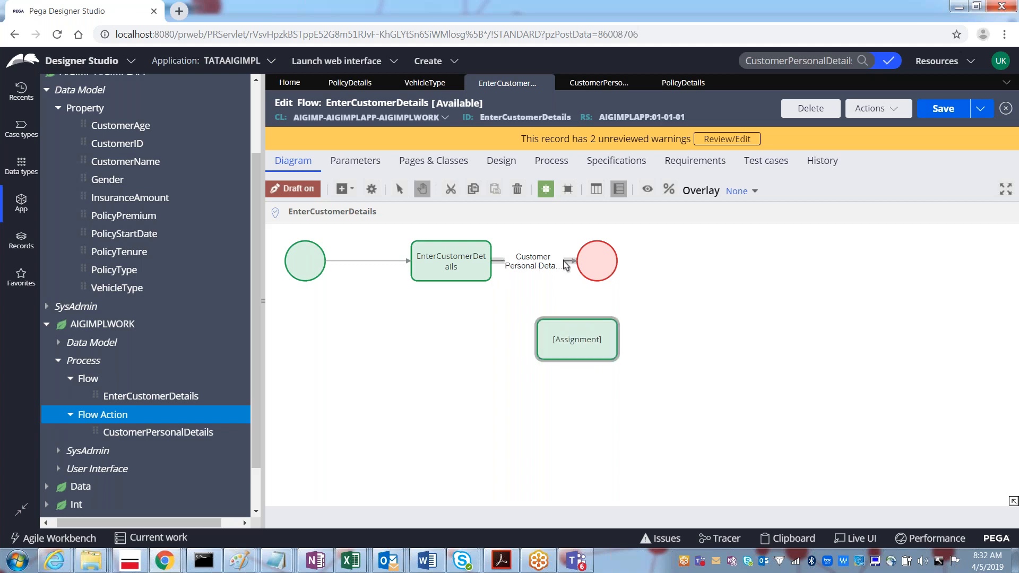
# Step: Route Customer Personal Details into the new Assignment, move End right, and connect Assignment to End
pyautogui.click(547, 268)
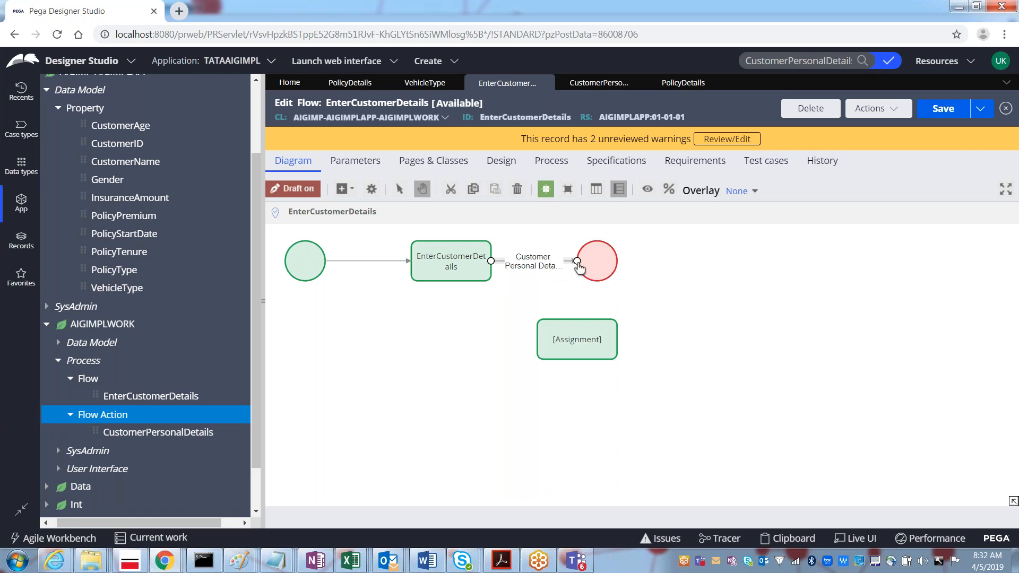
pyautogui.moveTo(577, 261); pyautogui.dragTo(539, 345)
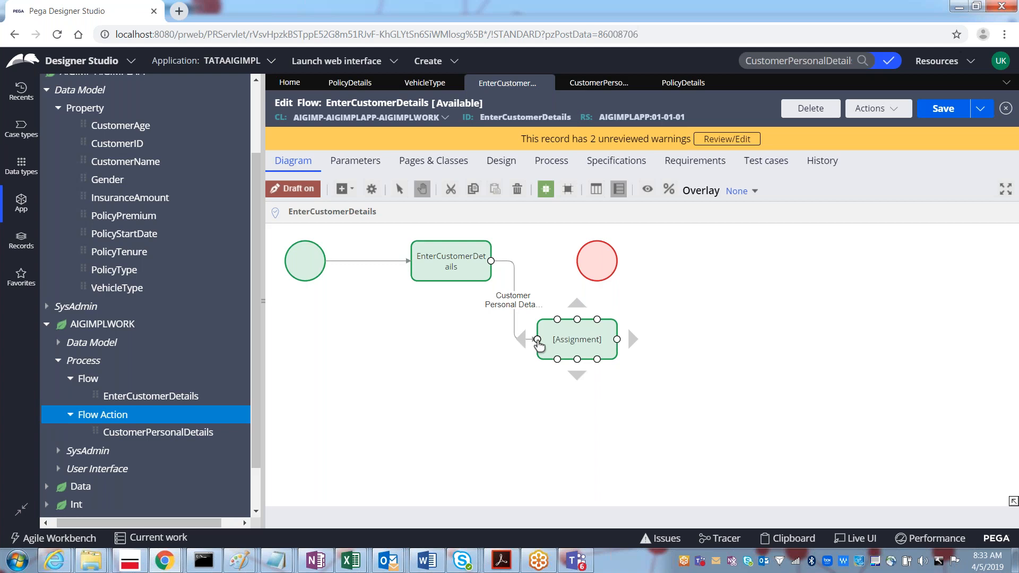
pyautogui.moveTo(537, 343); pyautogui.dragTo(586, 272)
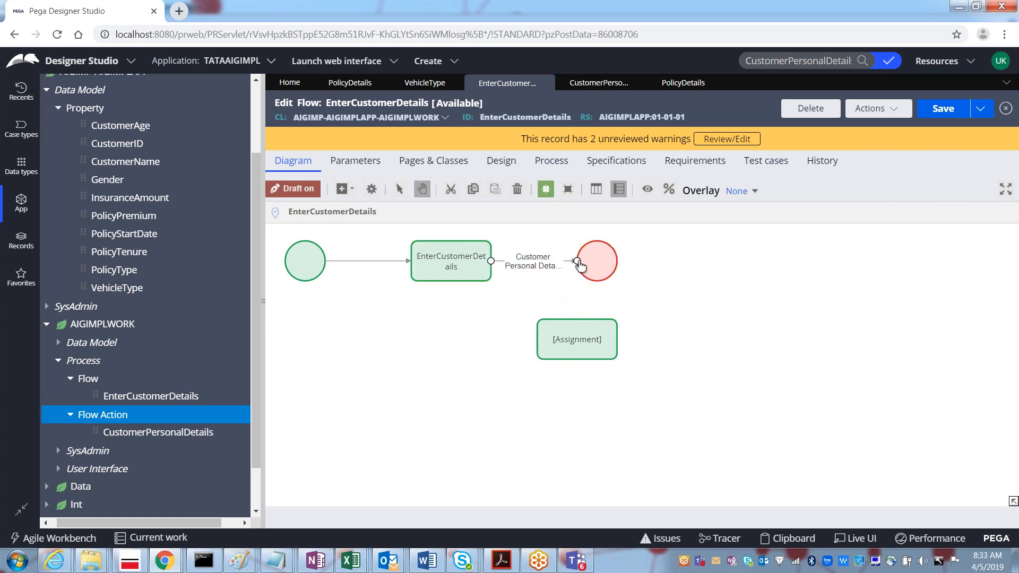
pyautogui.moveTo(452, 281); pyautogui.dragTo(541, 340)
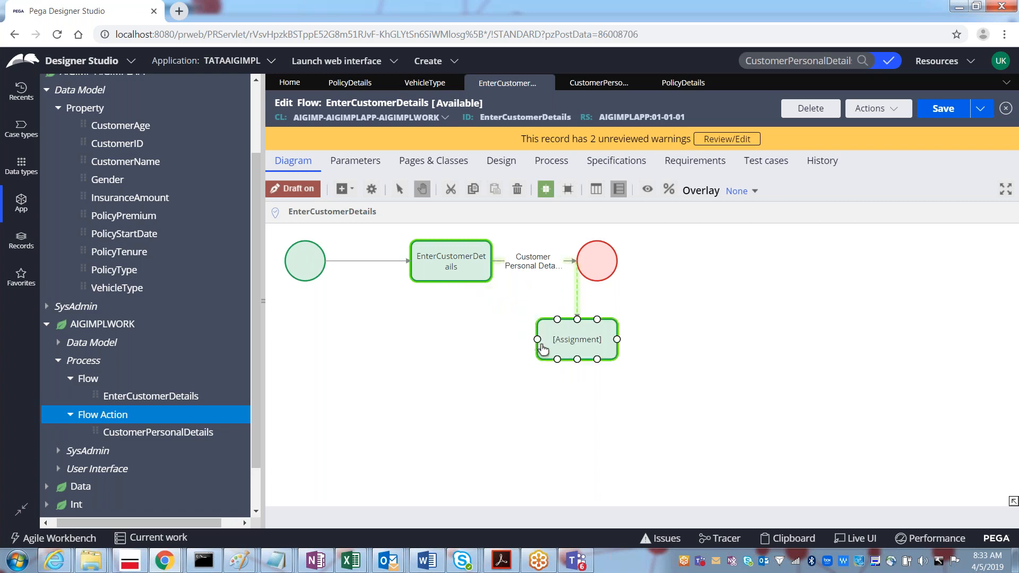
pyautogui.click(601, 273)
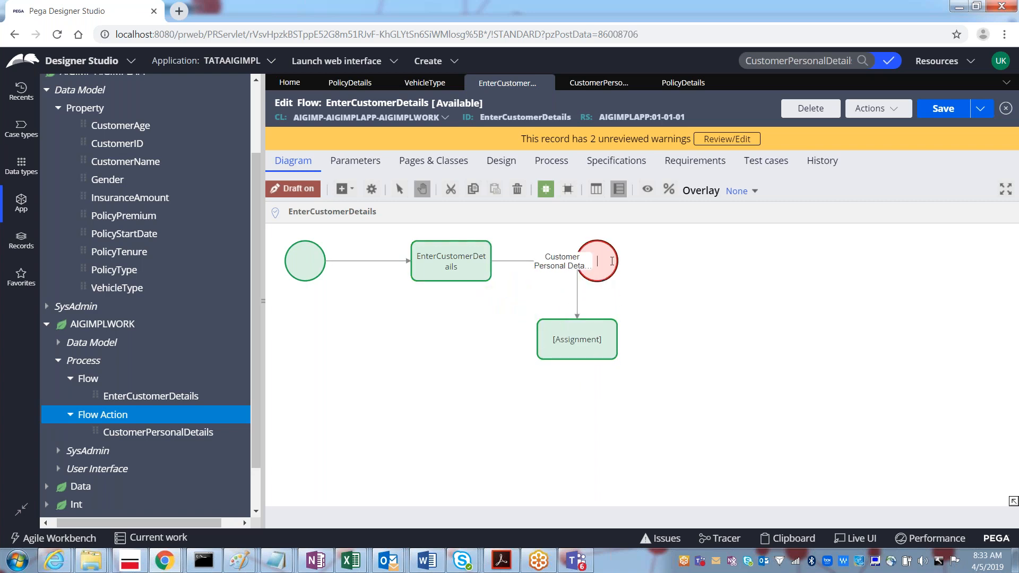
pyautogui.click(651, 278)
pyautogui.moveTo(612, 260); pyautogui.dragTo(793, 340)
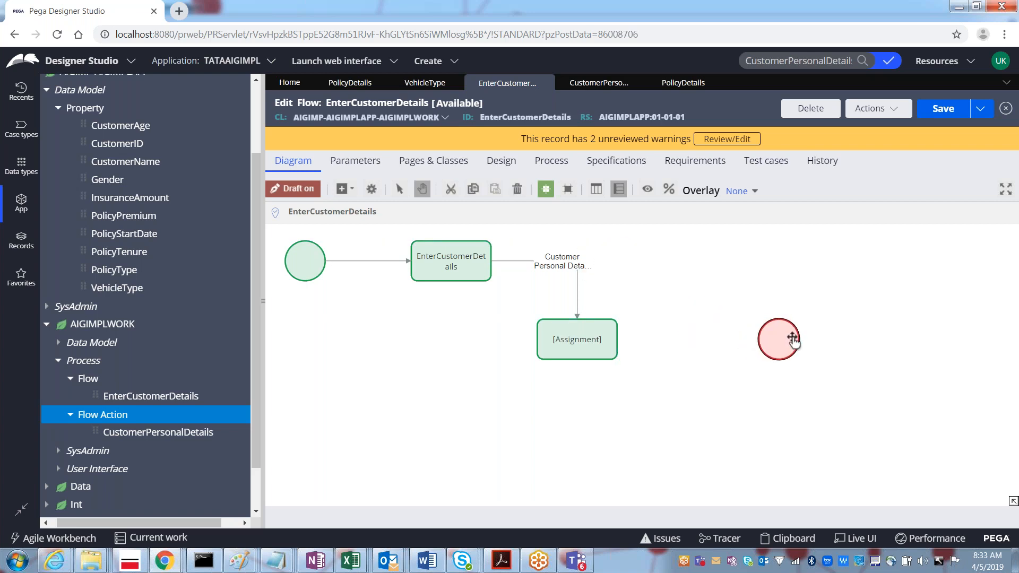
pyautogui.click(606, 343)
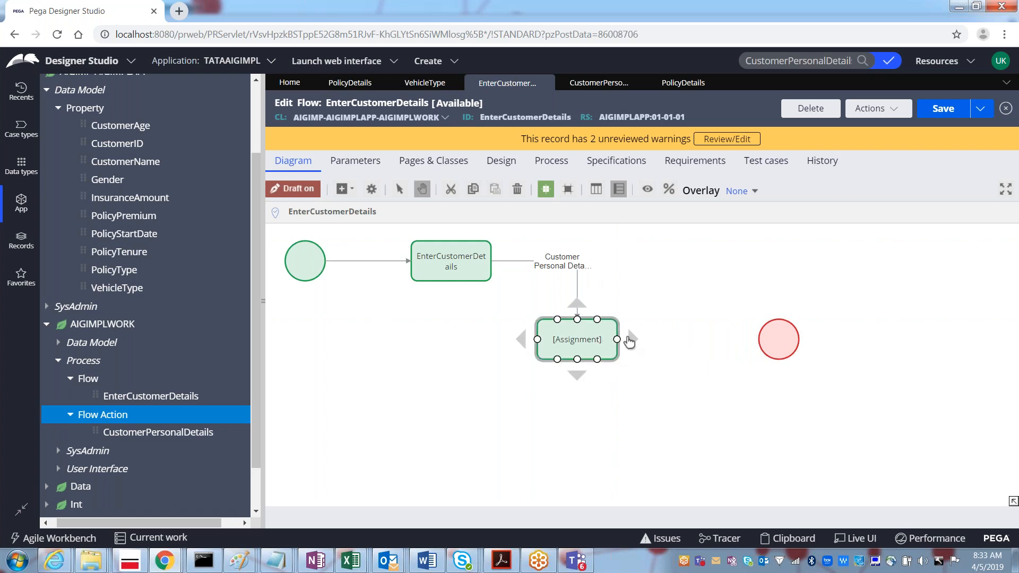
pyautogui.moveTo(619, 344); pyautogui.dragTo(759, 342)
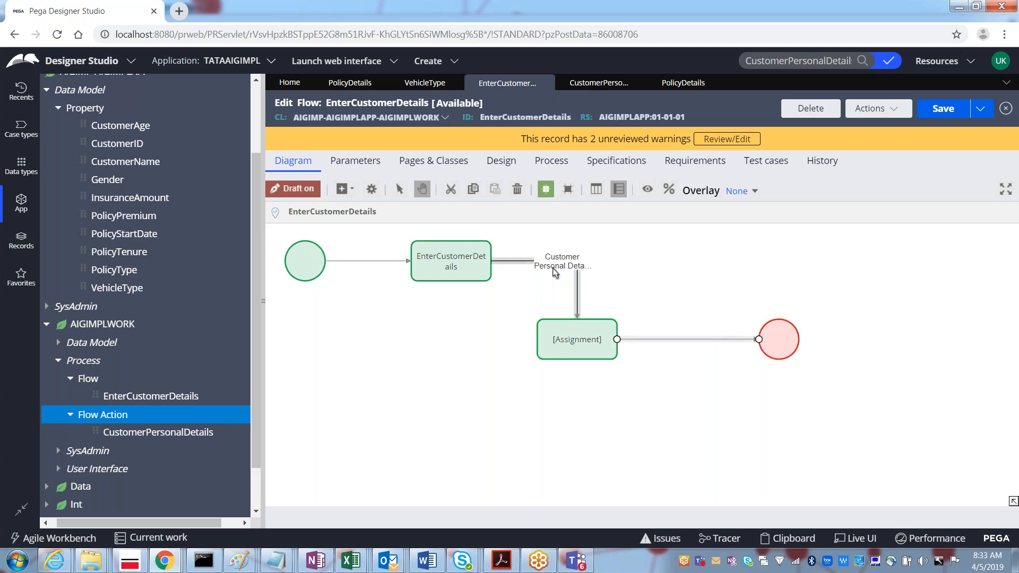
# Step: Rename the Assignment-to-End connector 'Enter Policy Details', set its flow action to PolicyDetails, and submit
pyautogui.doubleClick(667, 342)
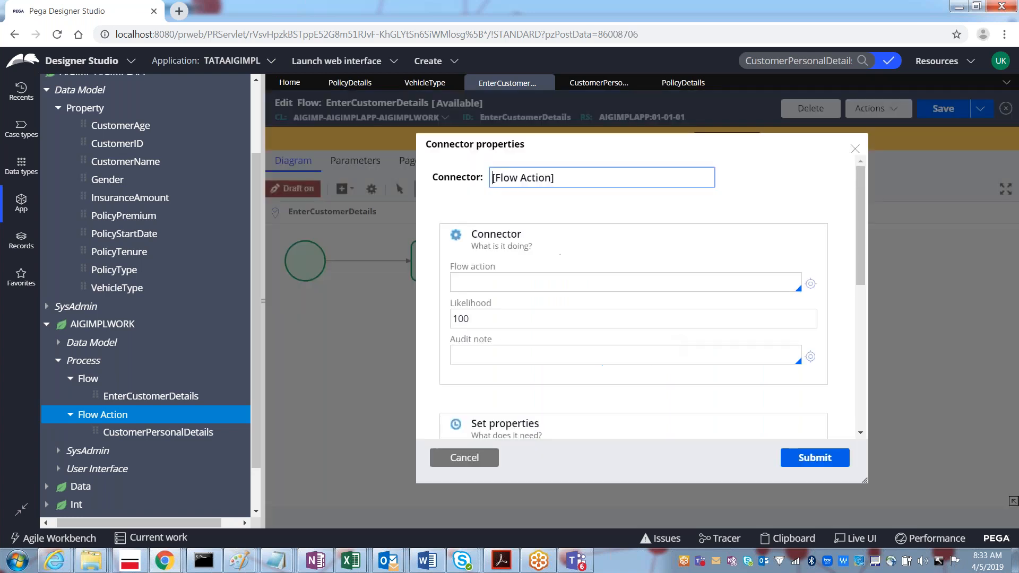
pyautogui.press('Delete')
pyautogui.press('Delete')
pyautogui.press('Delete')
pyautogui.press('Delete')
pyautogui.press('Delete')
pyautogui.press('Delete')
pyautogui.press('Delete')
pyautogui.press('Delete')
pyautogui.press('Delete')
pyautogui.press('Delete')
pyautogui.press('Delete')
pyautogui.press('Delete')
pyautogui.press('Delete')
pyautogui.write('Enter Policy Details')
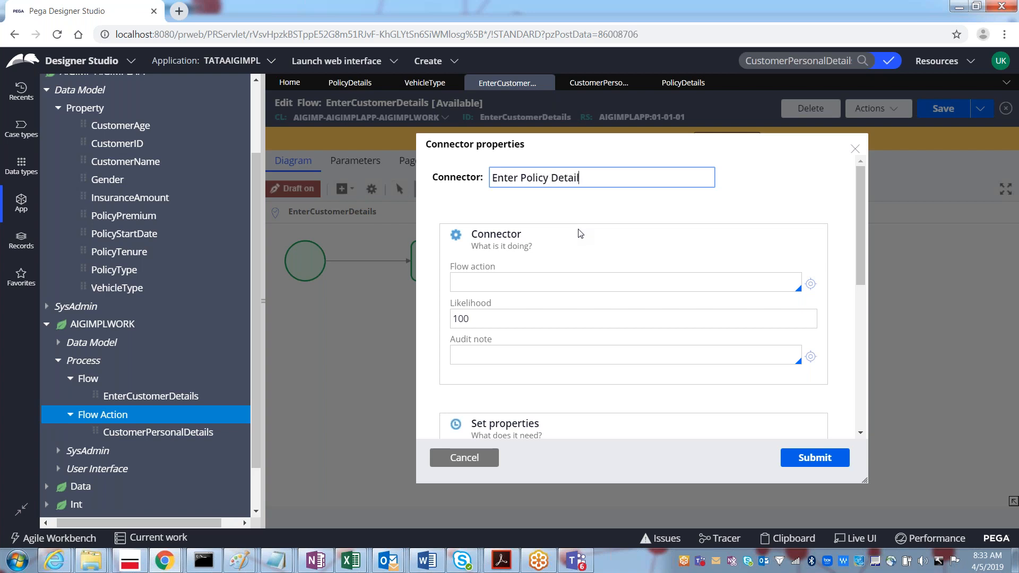
pyautogui.click(481, 279)
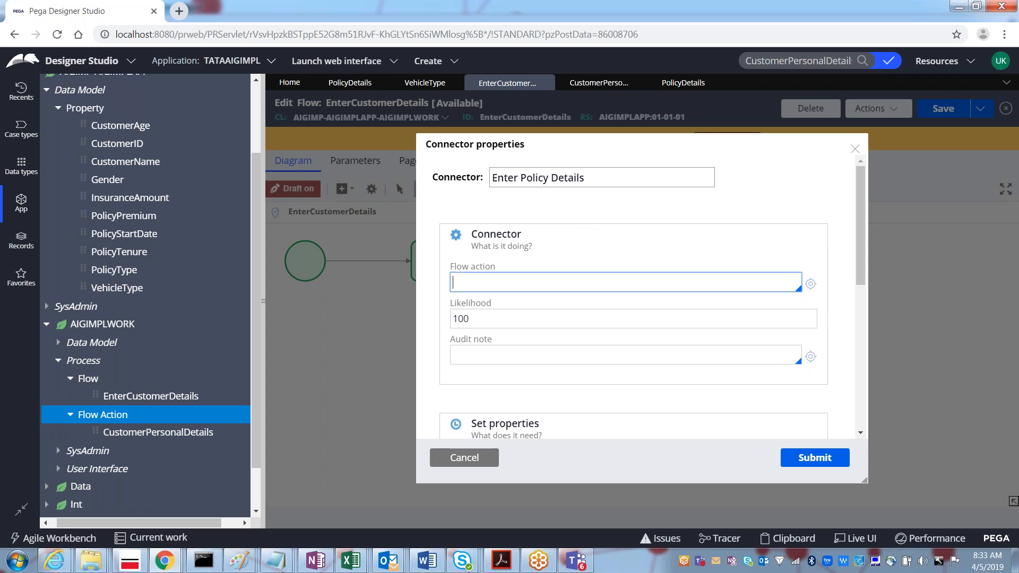
pyautogui.click(473, 279)
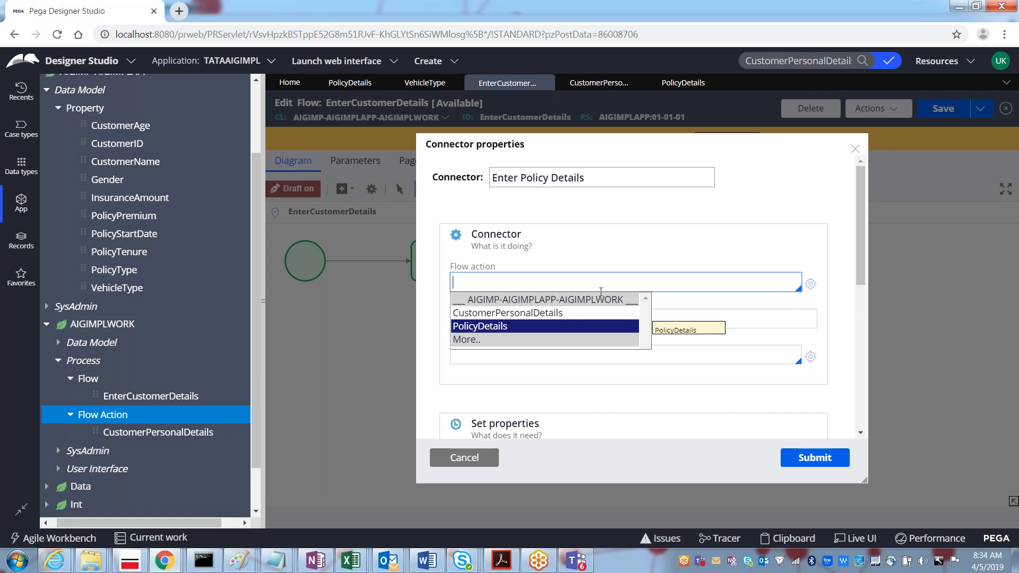
pyautogui.click(473, 328)
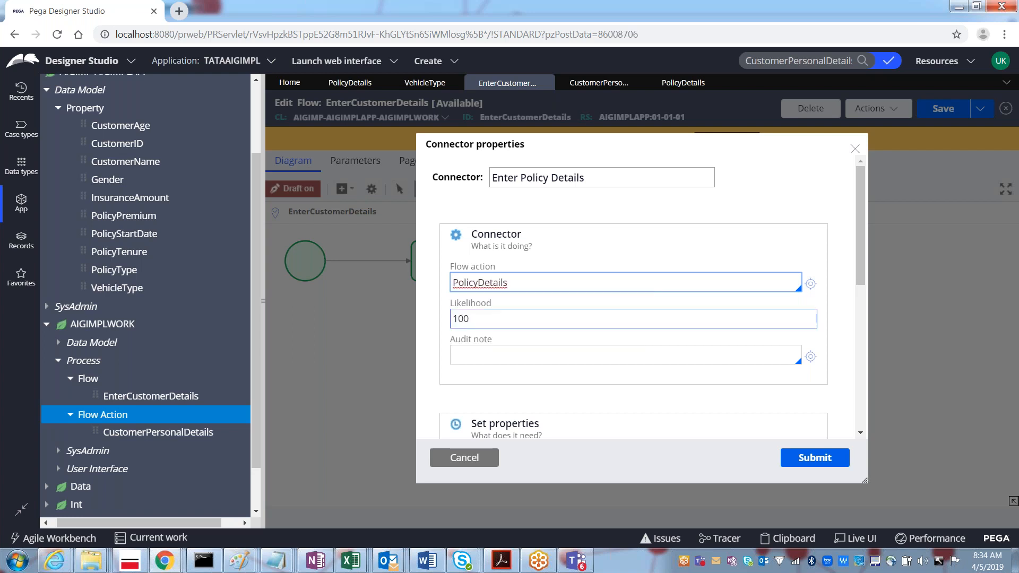
pyautogui.click(815, 459)
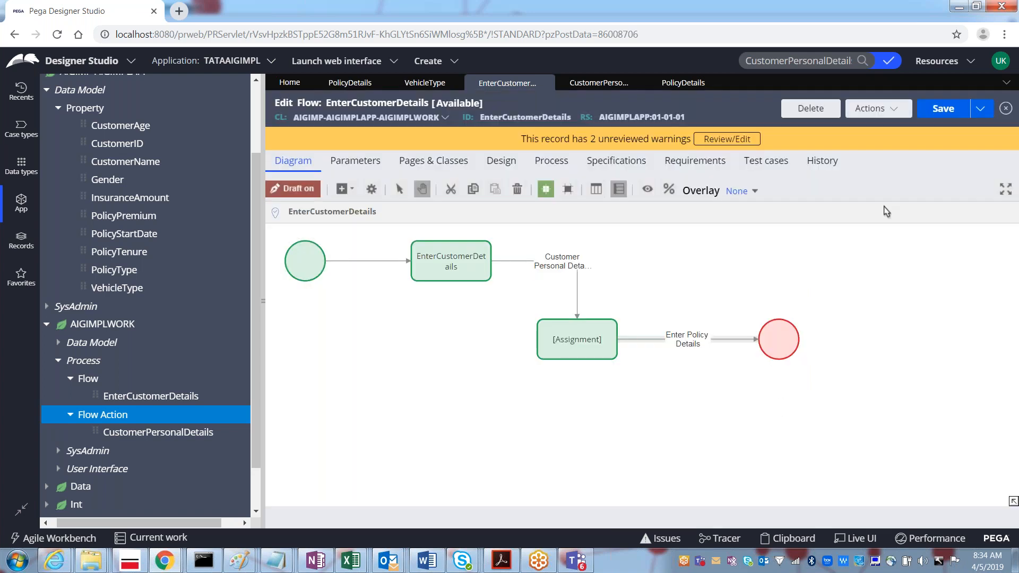
# Step: Save the EnterCustomerDetails flow and run it to open new case C-96
pyautogui.click(939, 111)
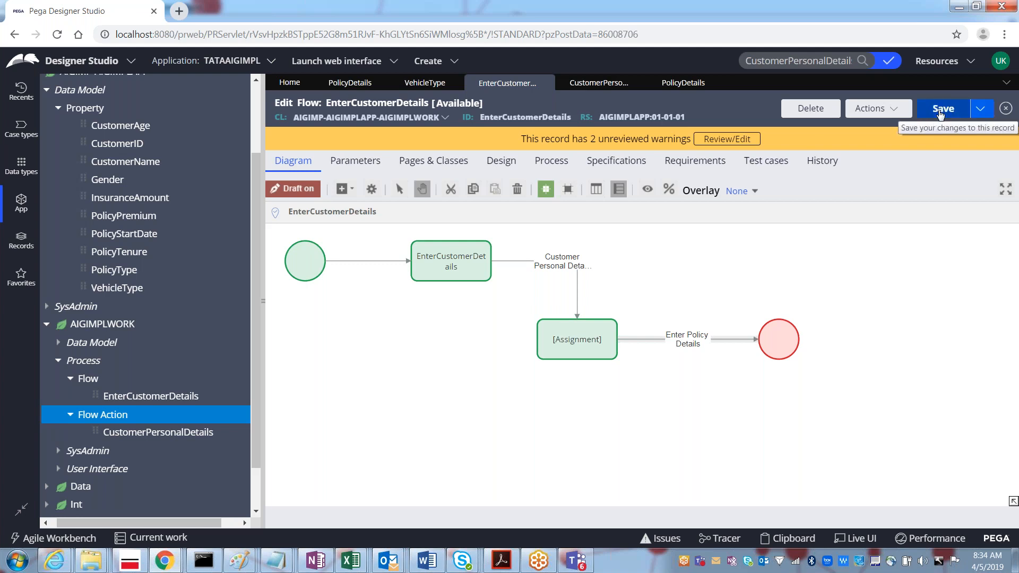
pyautogui.click(874, 113)
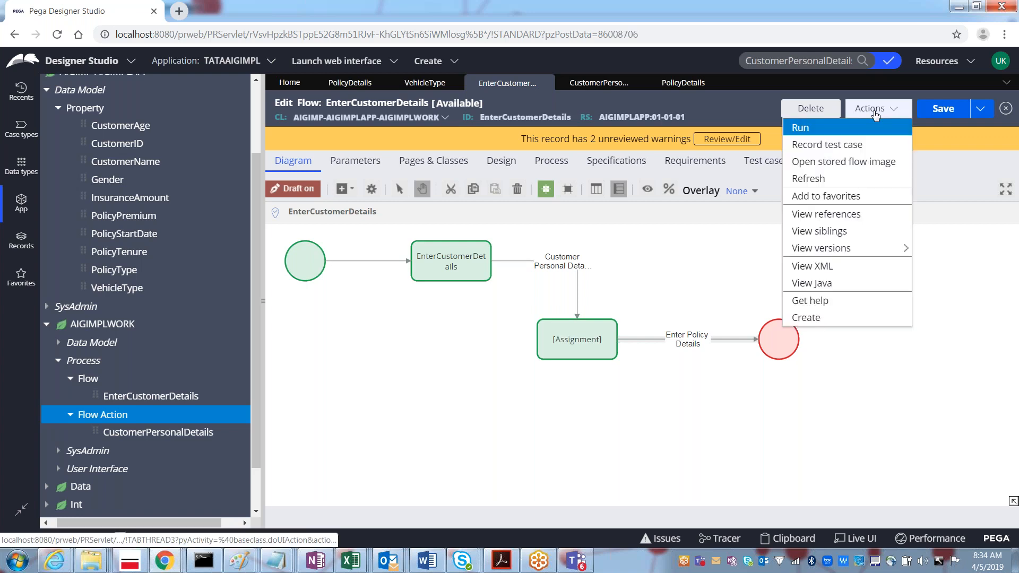
pyautogui.click(802, 128)
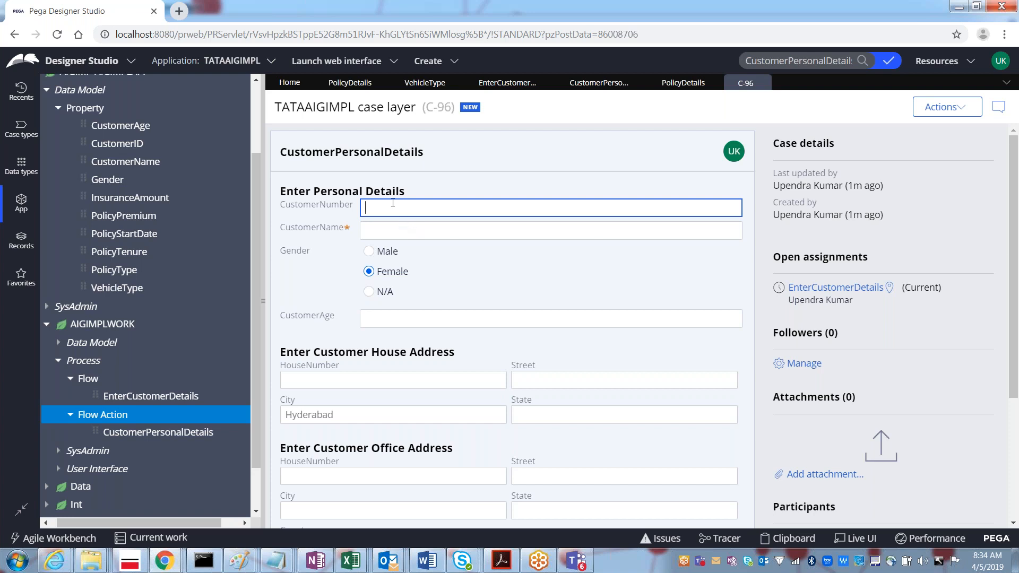
# Step: Fill in case C-96's customer number, the customer's name, gender Male and age 24
pyautogui.write('Ashok')
pyautogui.press('Tab')
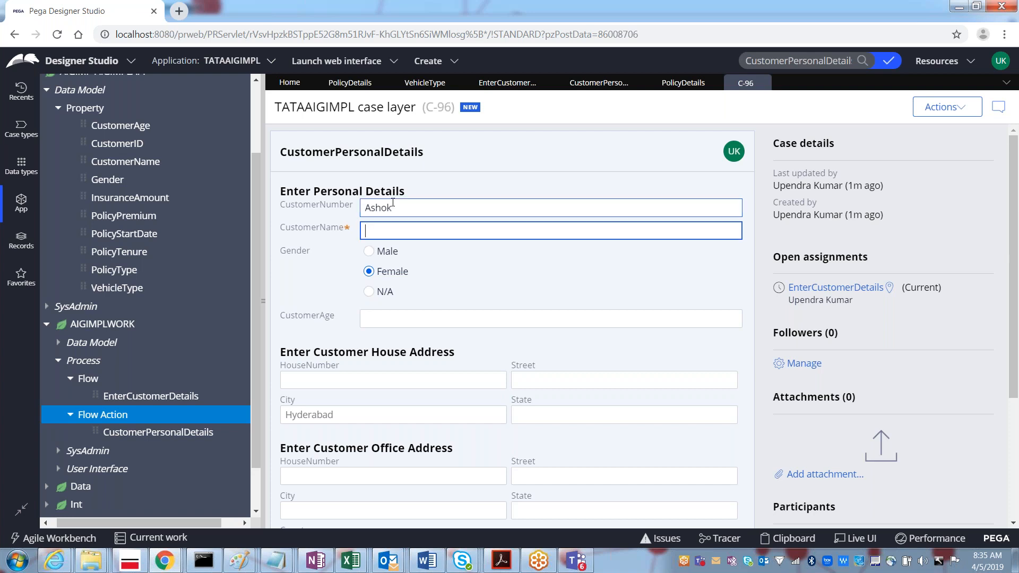
pyautogui.hotkey('shift', 'Tab')
pyautogui.press('BackSpace')
pyautogui.write('35')
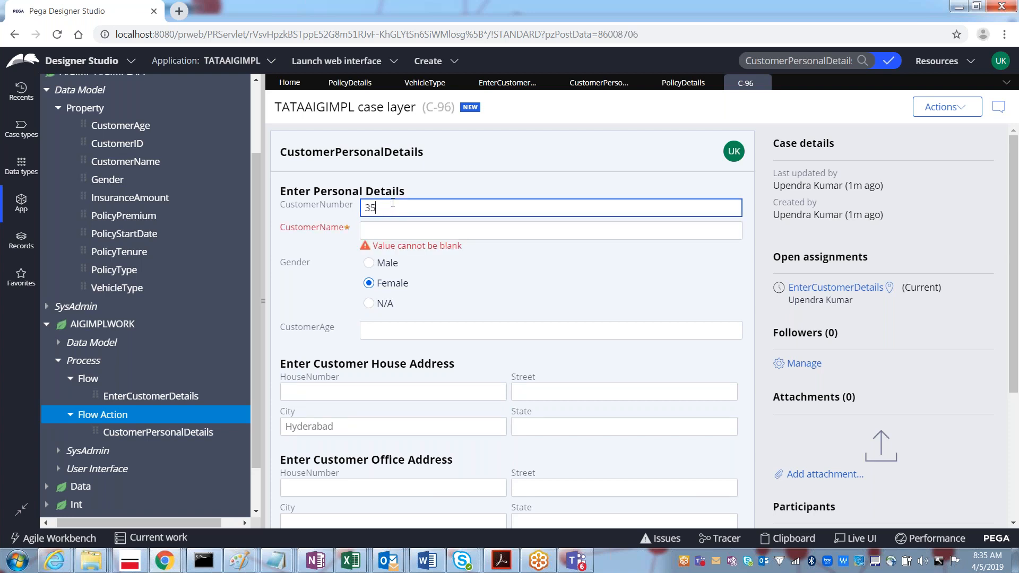
pyautogui.press('Tab')
pyautogui.write('Ashok')
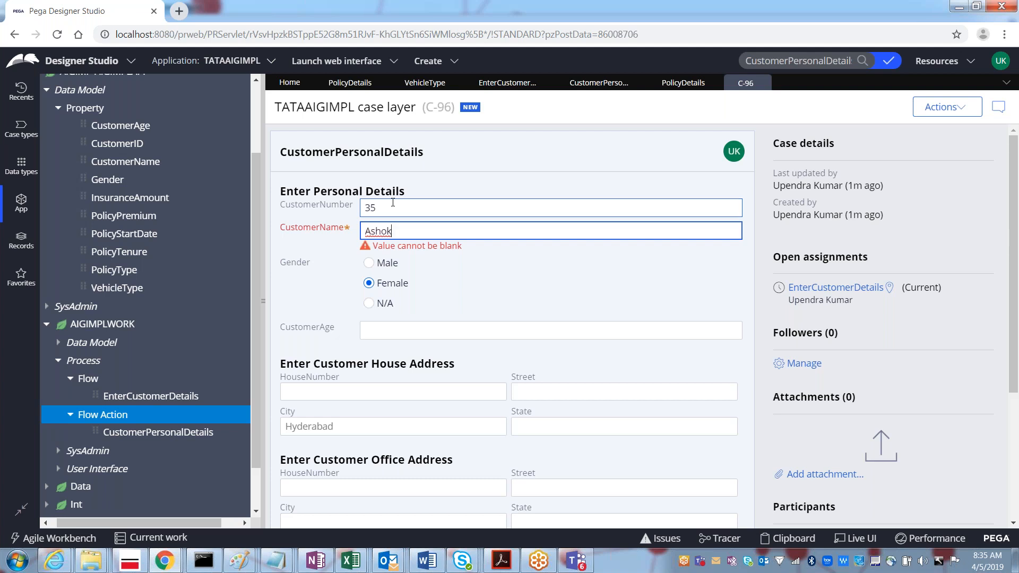
pyautogui.press('Tab')
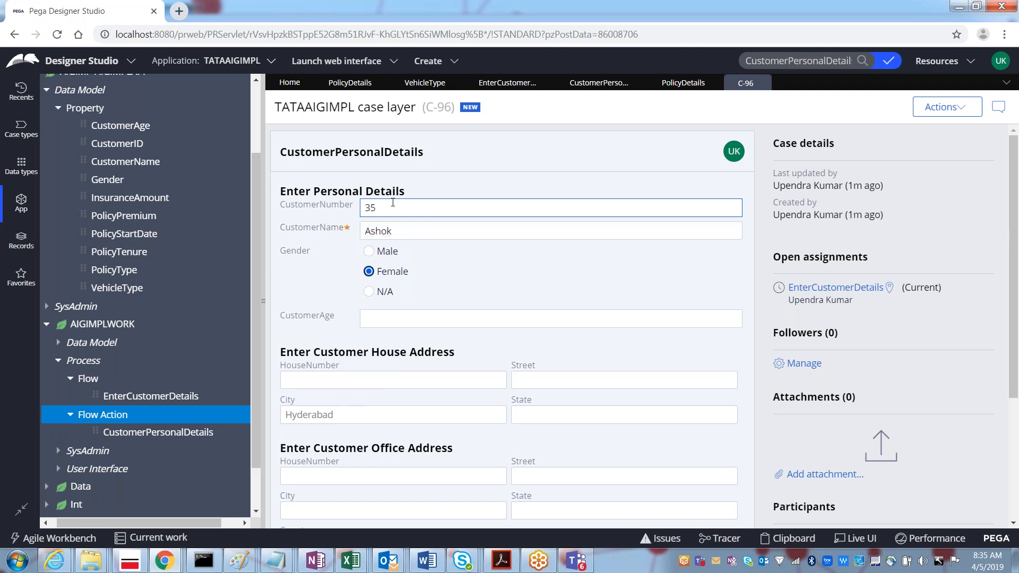
pyautogui.click(369, 252)
pyautogui.click(371, 317)
pyautogui.write('24')
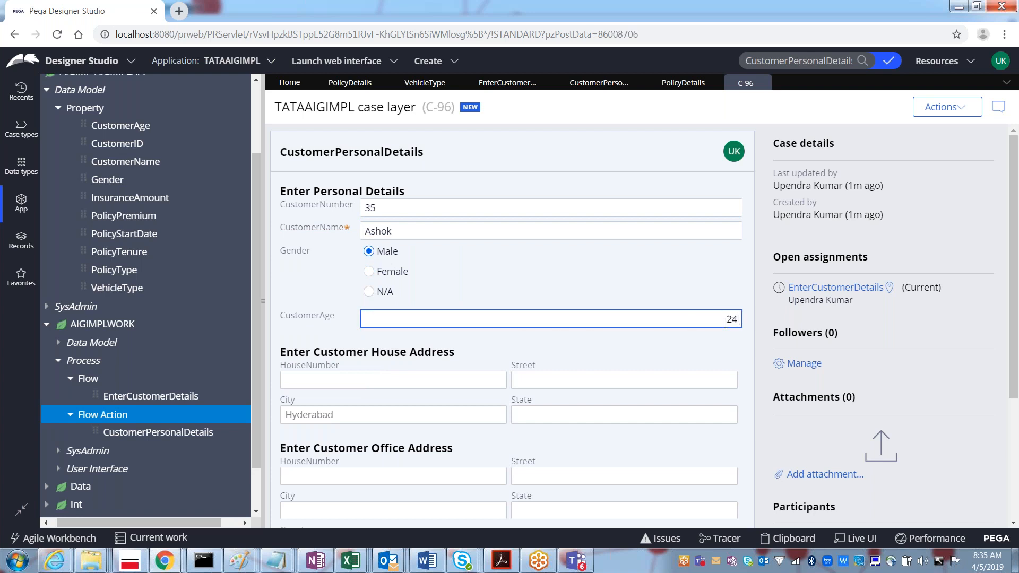
# Step: Review the entered personal details and submit the form
pyautogui.click(378, 380)
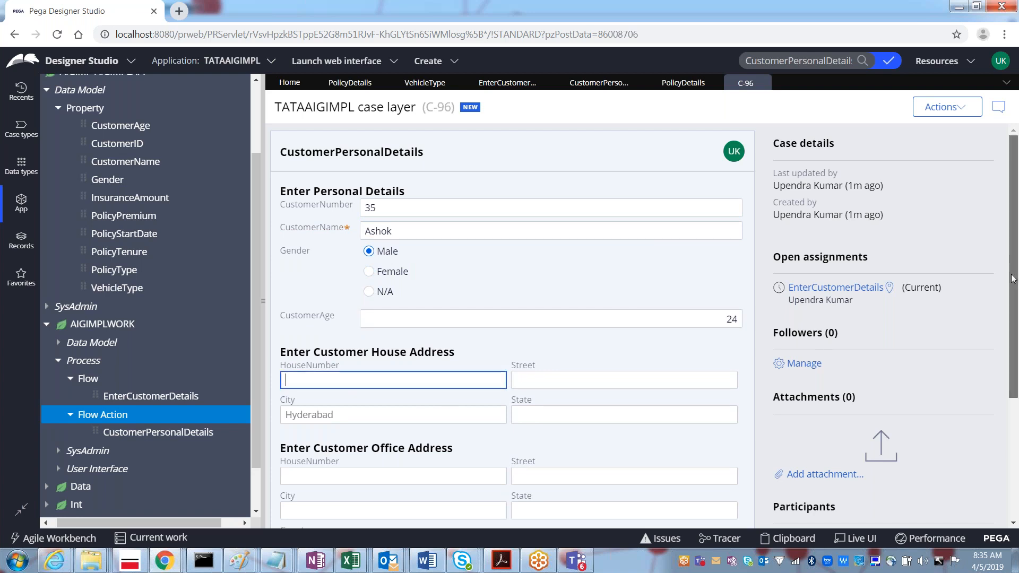
pyautogui.scroll(-3, 1012, 278)
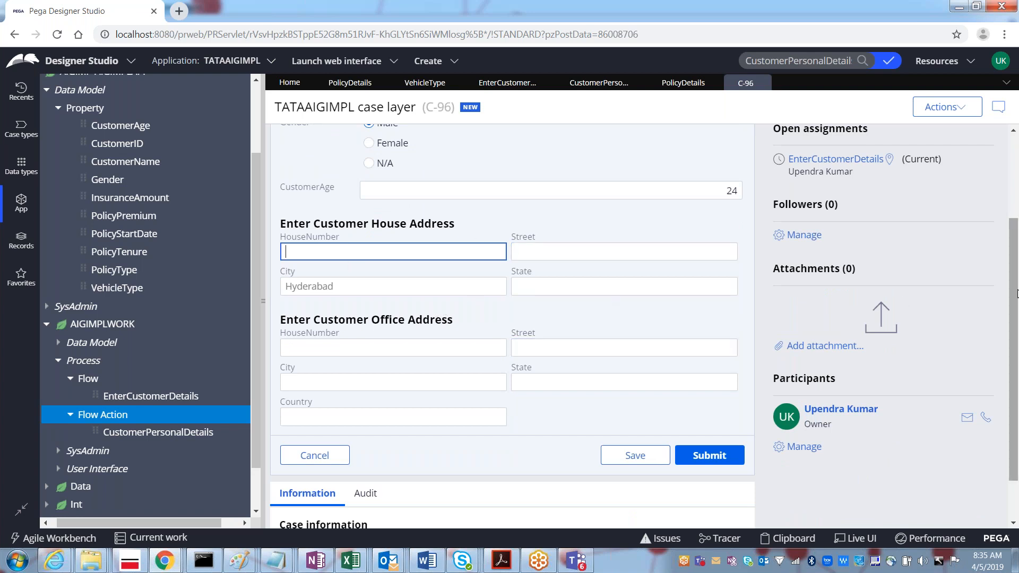
pyautogui.scroll(3, 1014, 247)
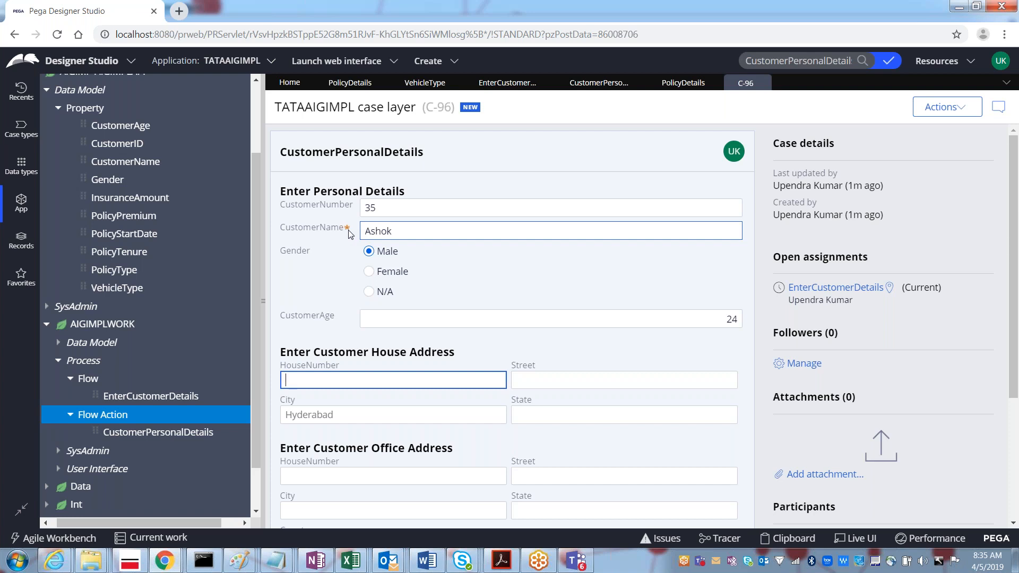
pyautogui.doubleClick(383, 231)
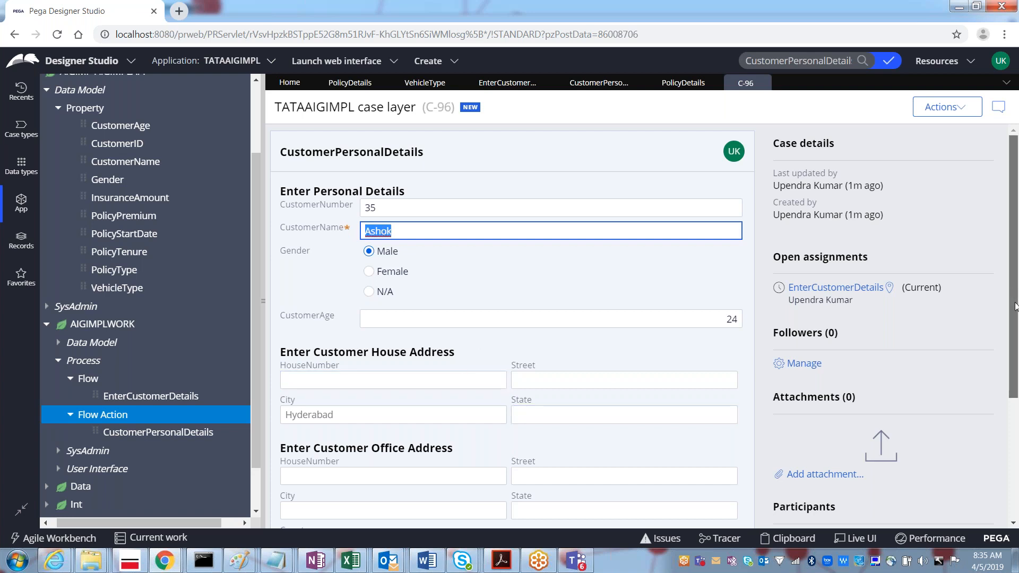
pyautogui.scroll(-3, 1016, 307)
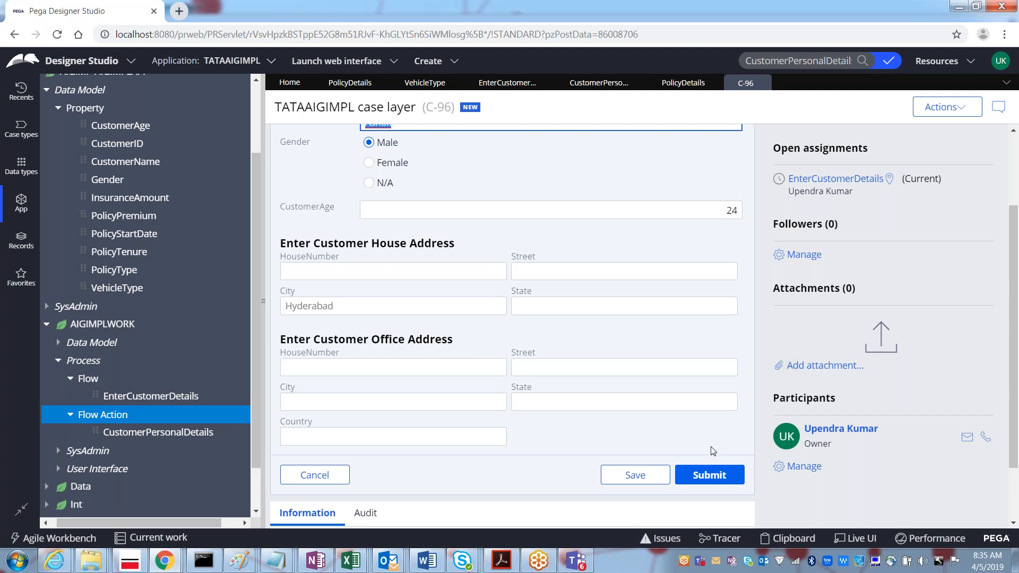
pyautogui.click(720, 476)
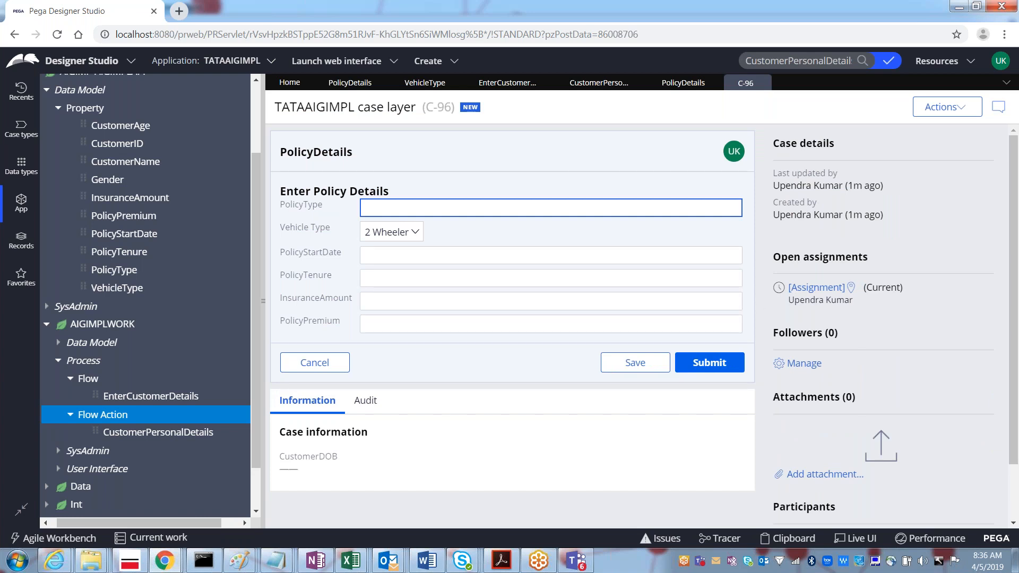
# Step: Set case C-96's policy type to Vehicle Insurance and vehicle type to 4 Wheeler
pyautogui.click(493, 89)
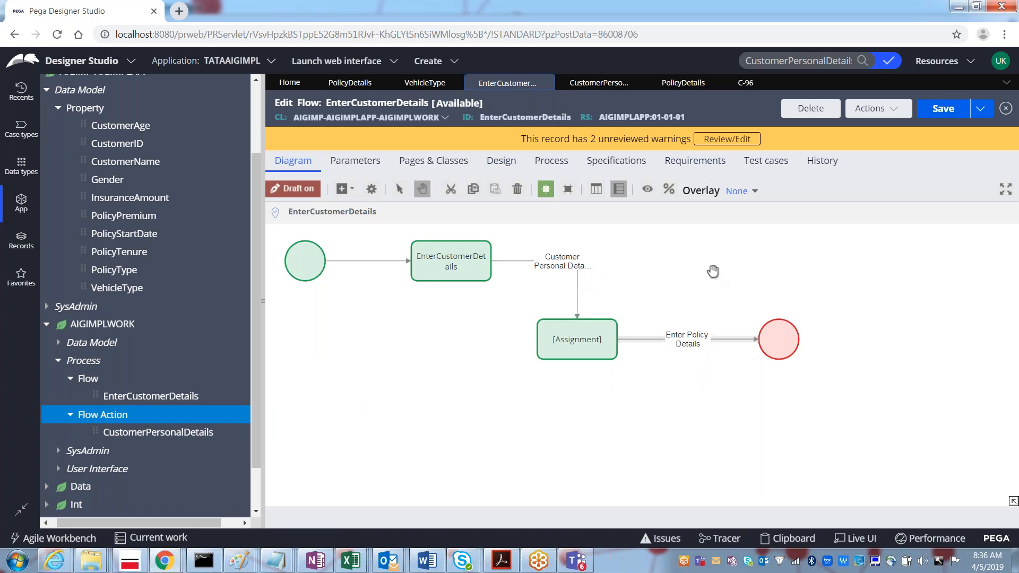
pyautogui.click(743, 84)
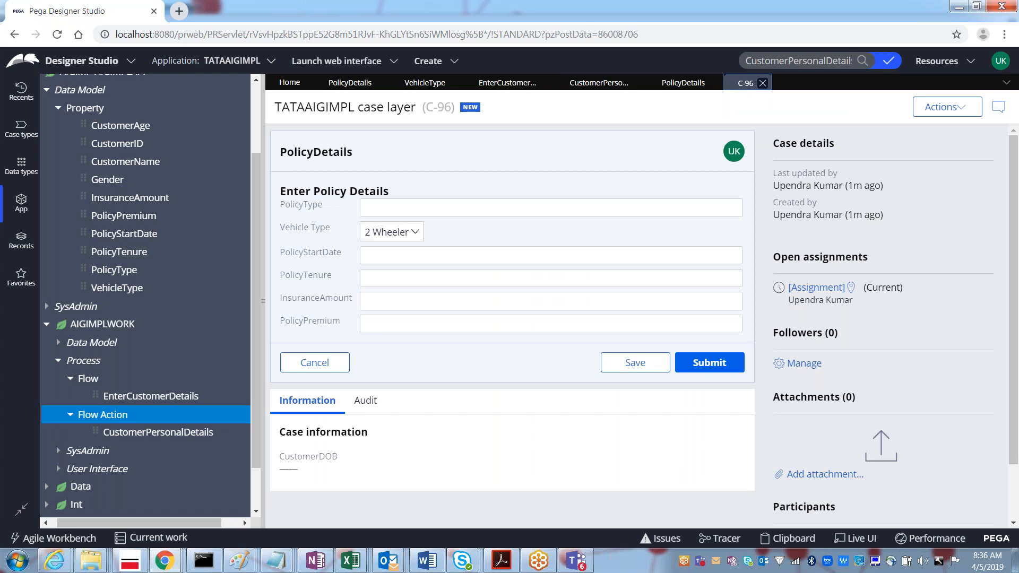
pyautogui.click(448, 213)
pyautogui.click(433, 210)
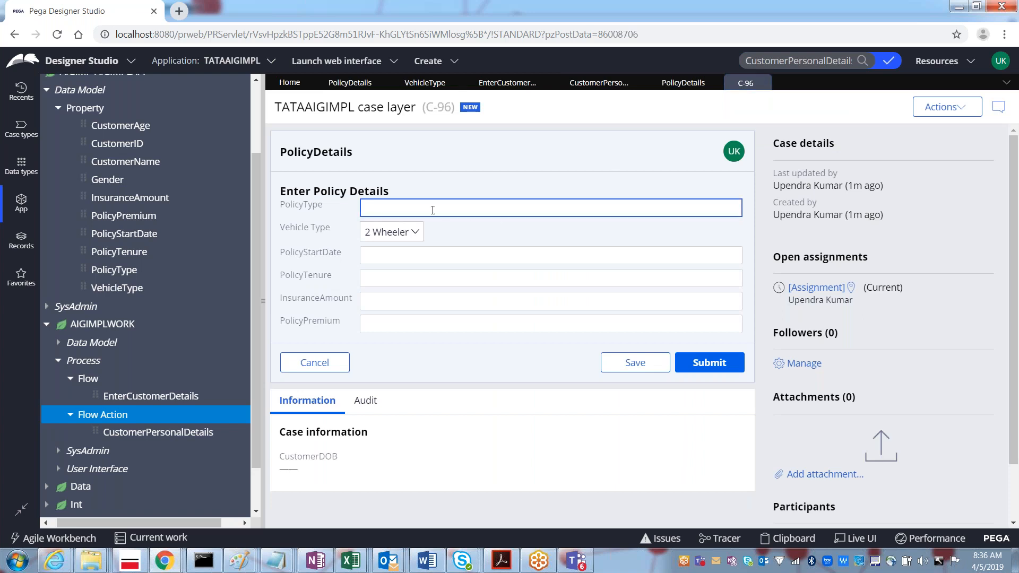
pyautogui.write('Vehicle Insurance')
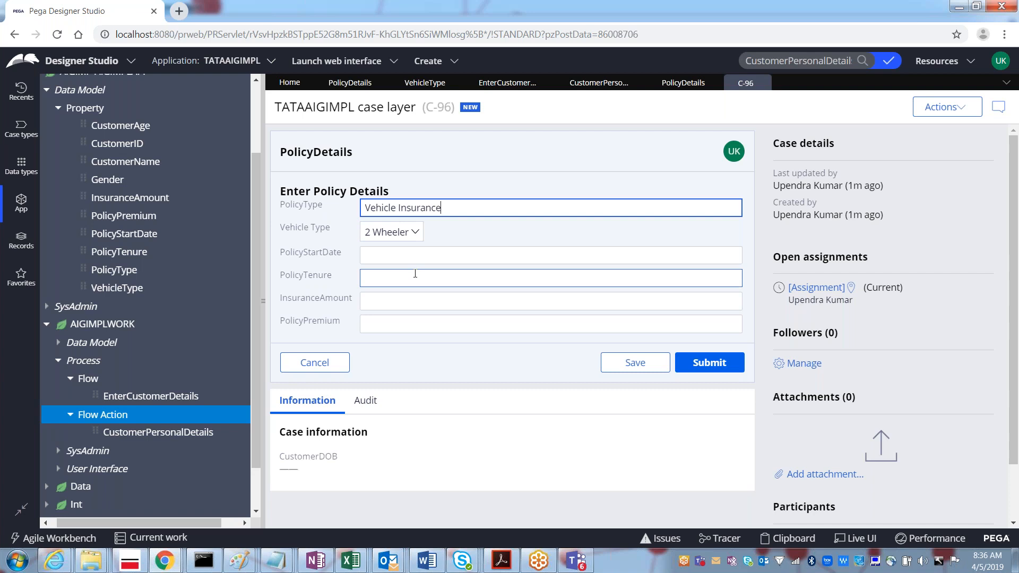
pyautogui.click(393, 233)
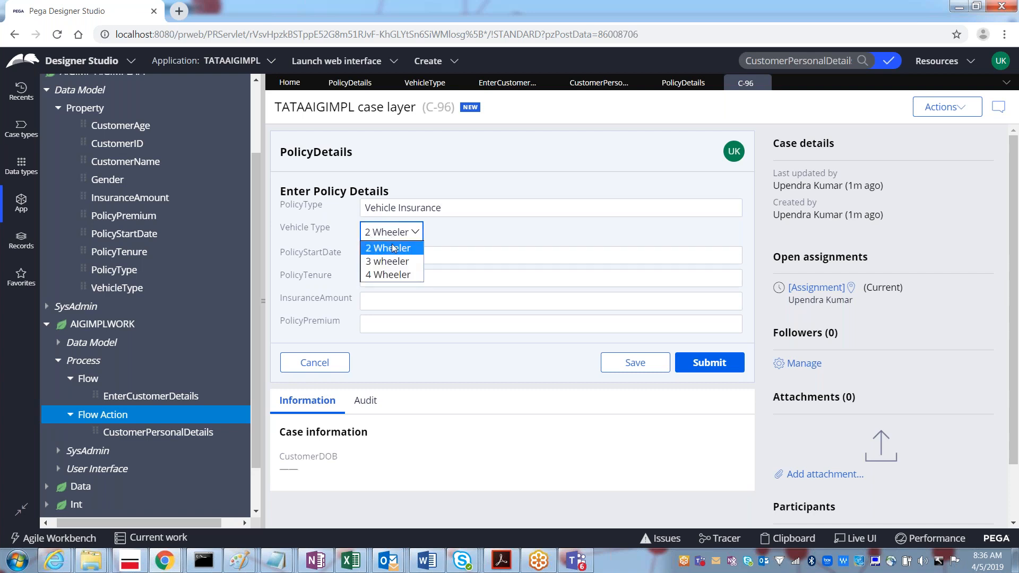
pyautogui.click(390, 274)
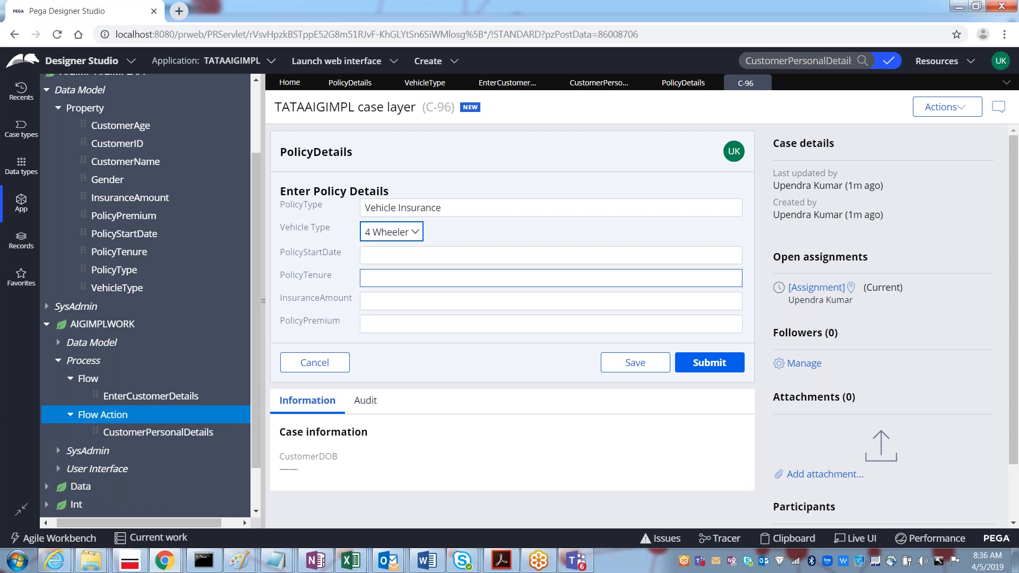
# Step: Enter start date 12/05/2019, tenure 2, amount 500000 and premium 2000, then submit
pyautogui.click(377, 257)
pyautogui.write('12')
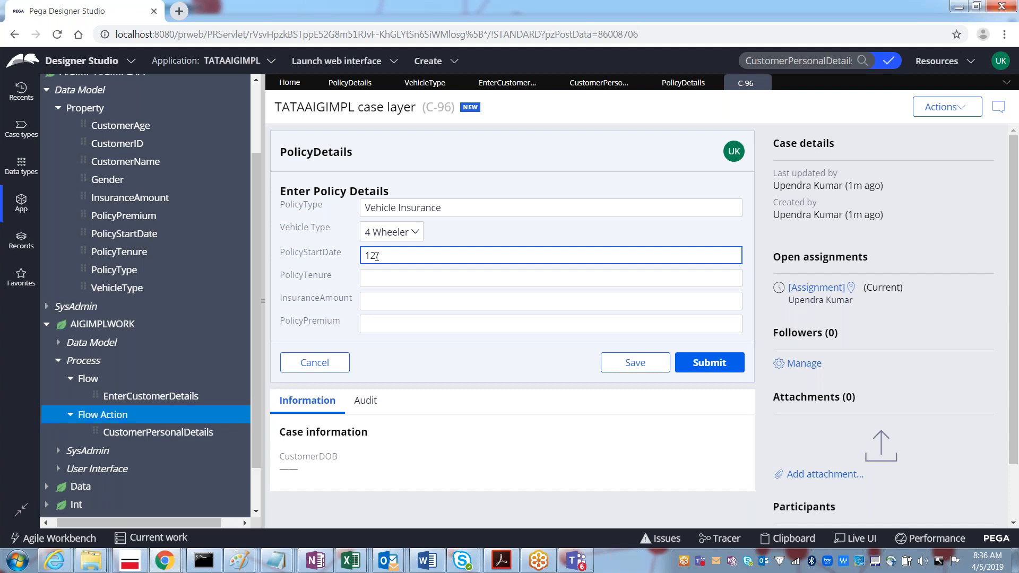
pyautogui.write('/05/2019')
pyautogui.press('Tab')
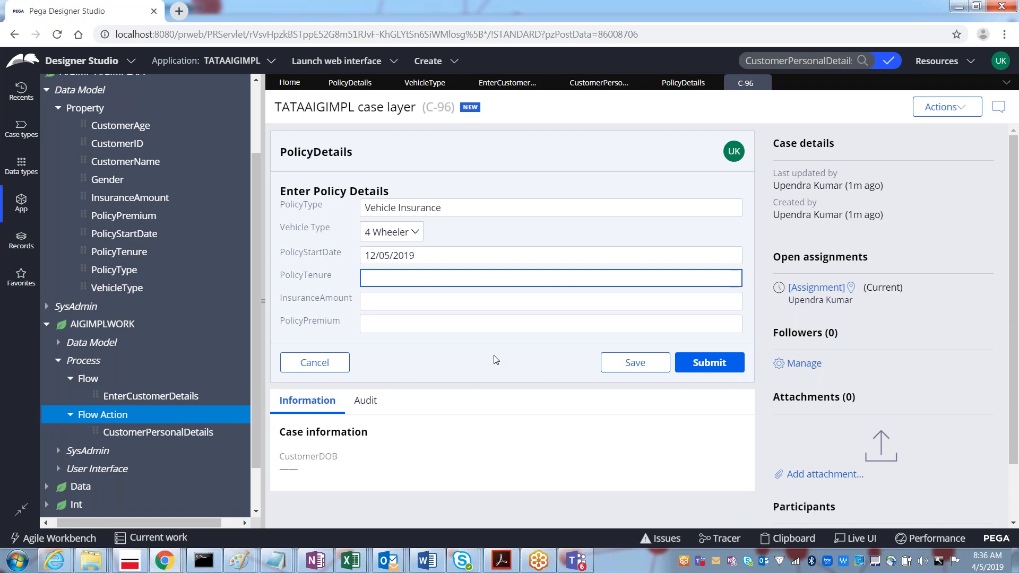
pyautogui.write('2')
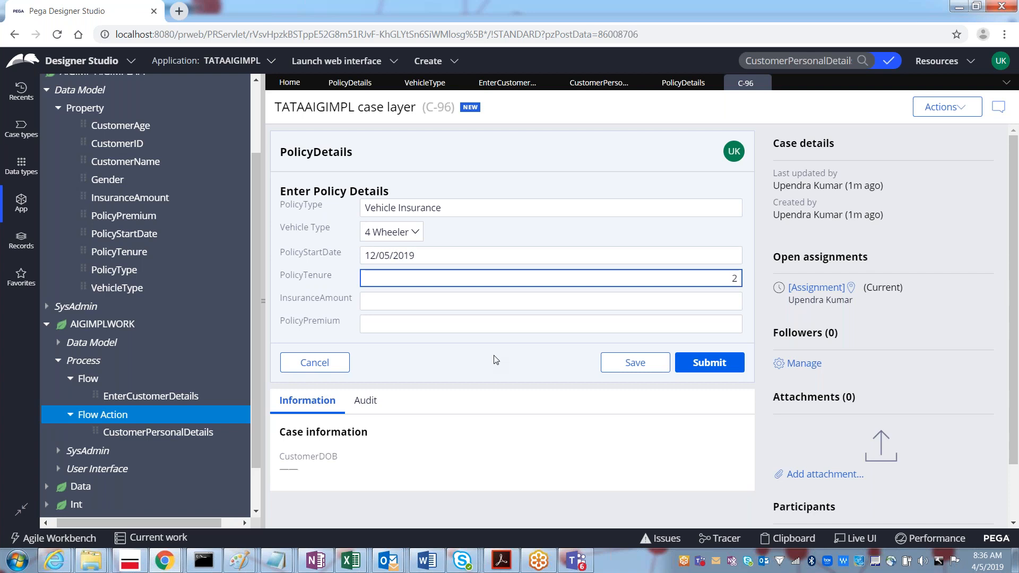
pyautogui.click(402, 300)
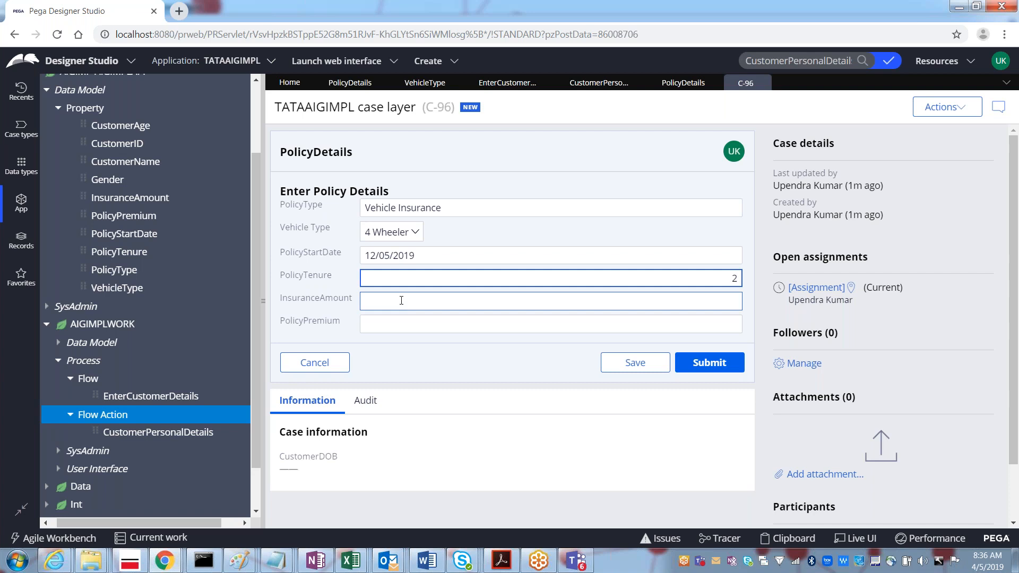
pyautogui.click(402, 300)
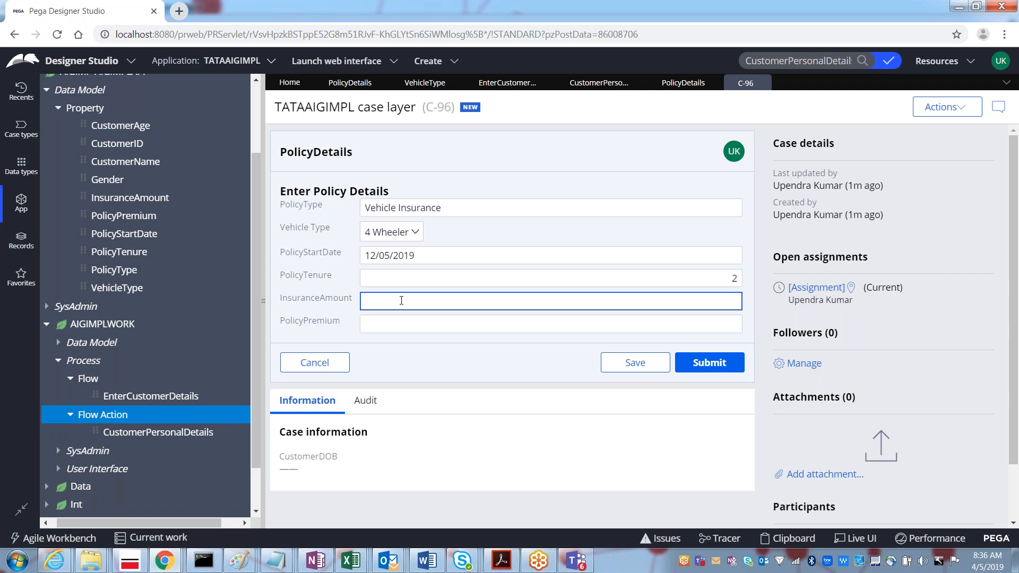
pyautogui.write('500000')
pyautogui.press('Tab')
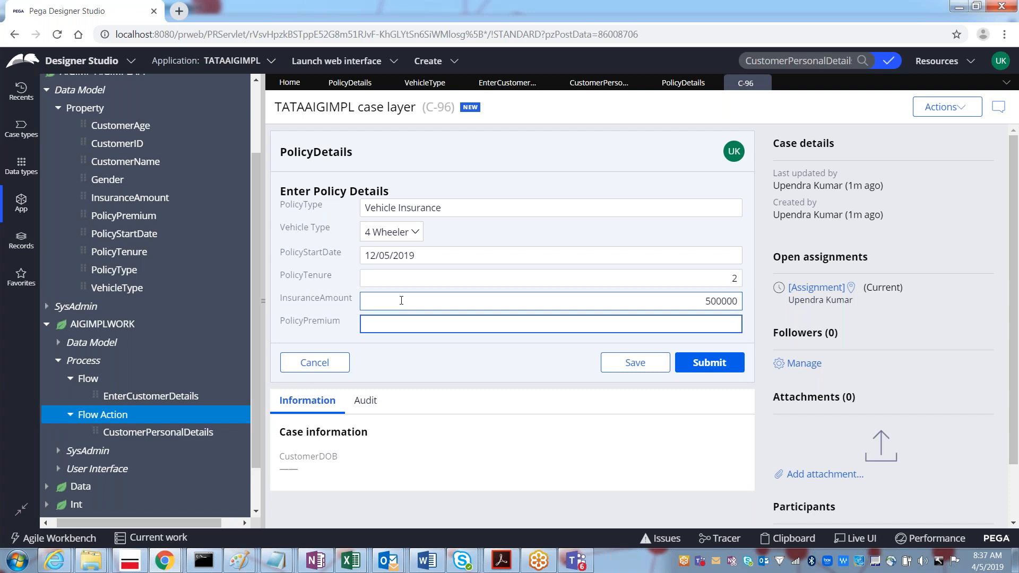
pyautogui.write('2000')
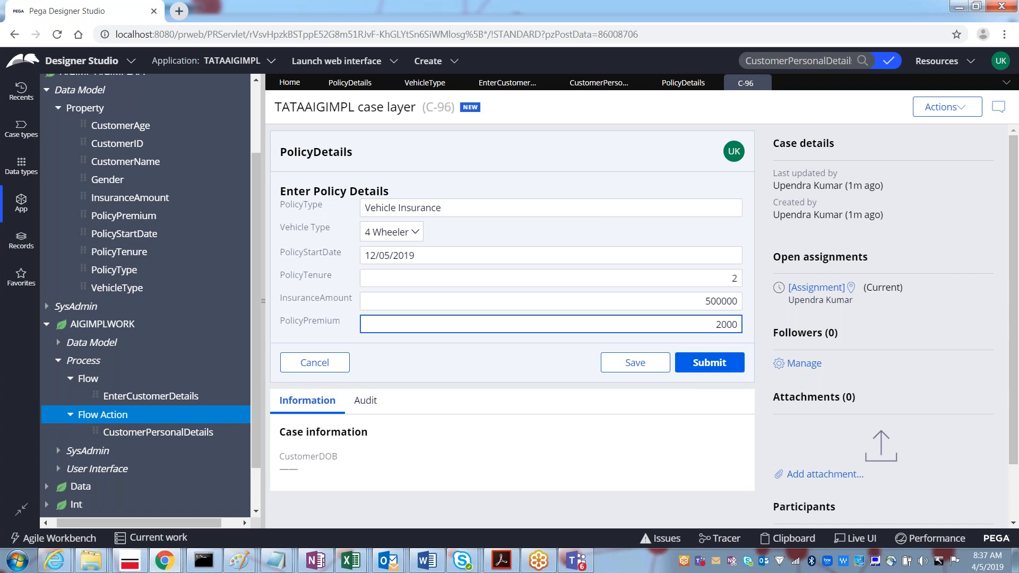
pyautogui.click(491, 85)
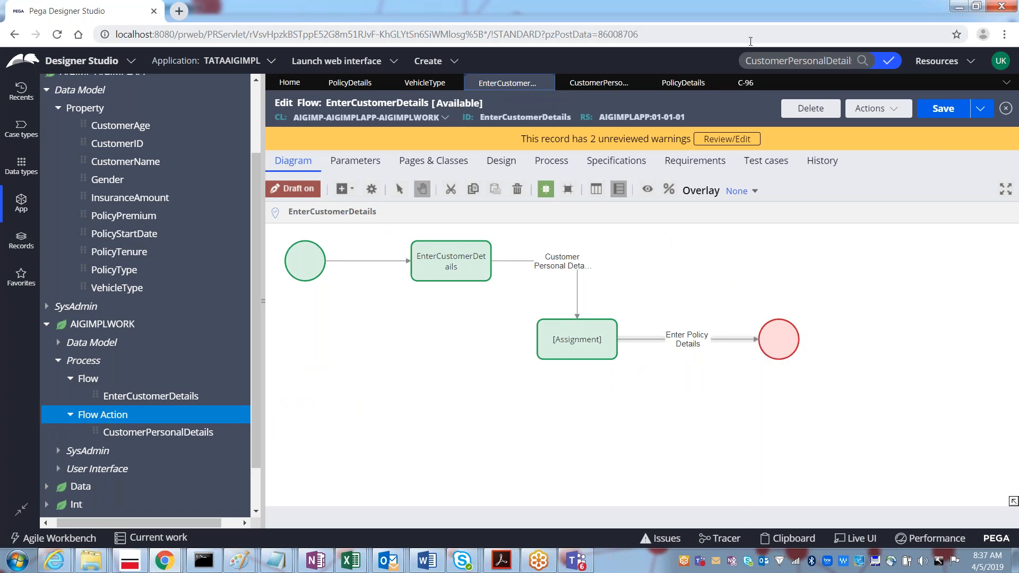
pyautogui.click(741, 84)
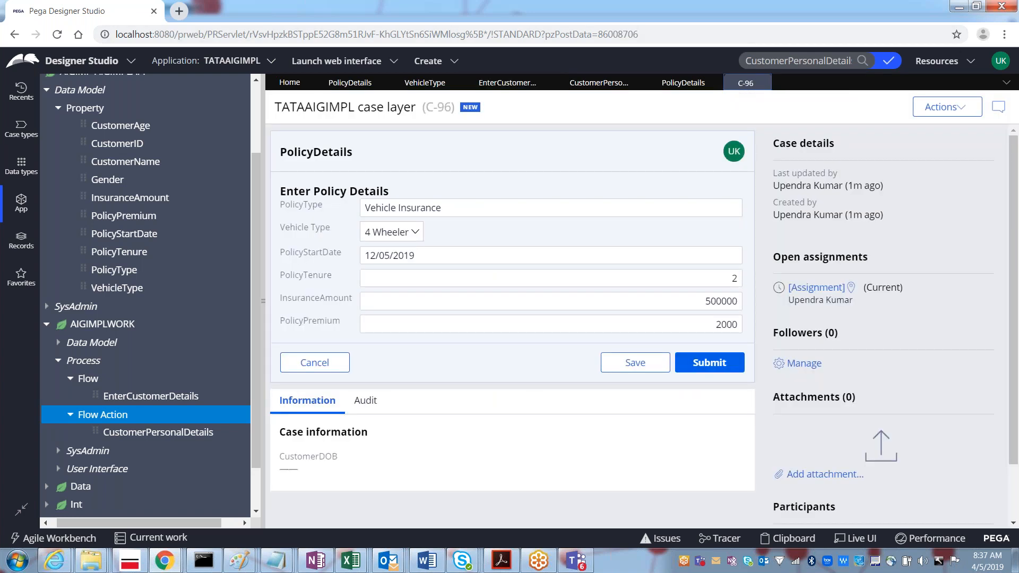
pyautogui.click(710, 363)
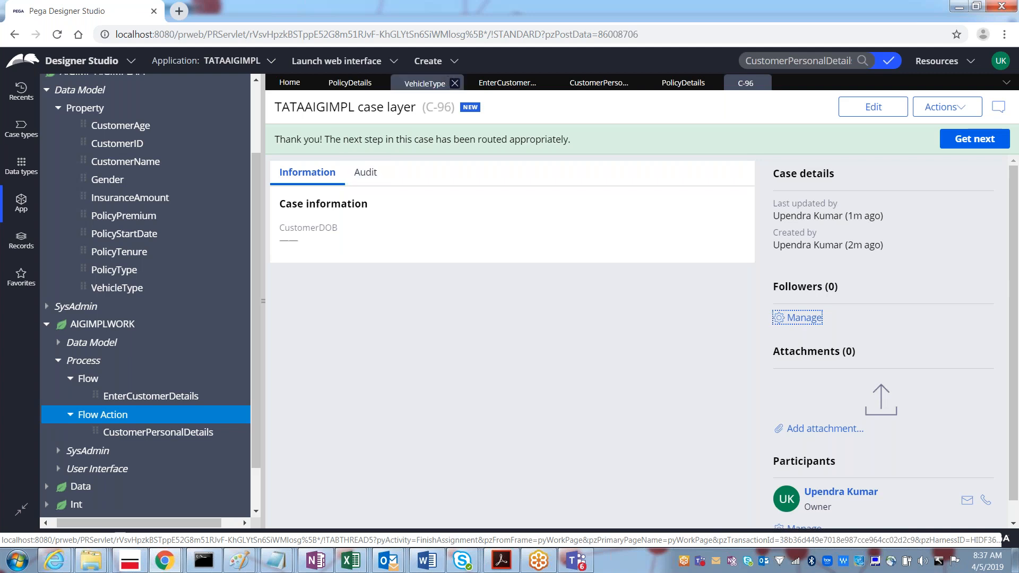
# Step: Close the finished C-96 case and run the EnterCustomerDetails flow again to start case C-97
pyautogui.click(683, 83)
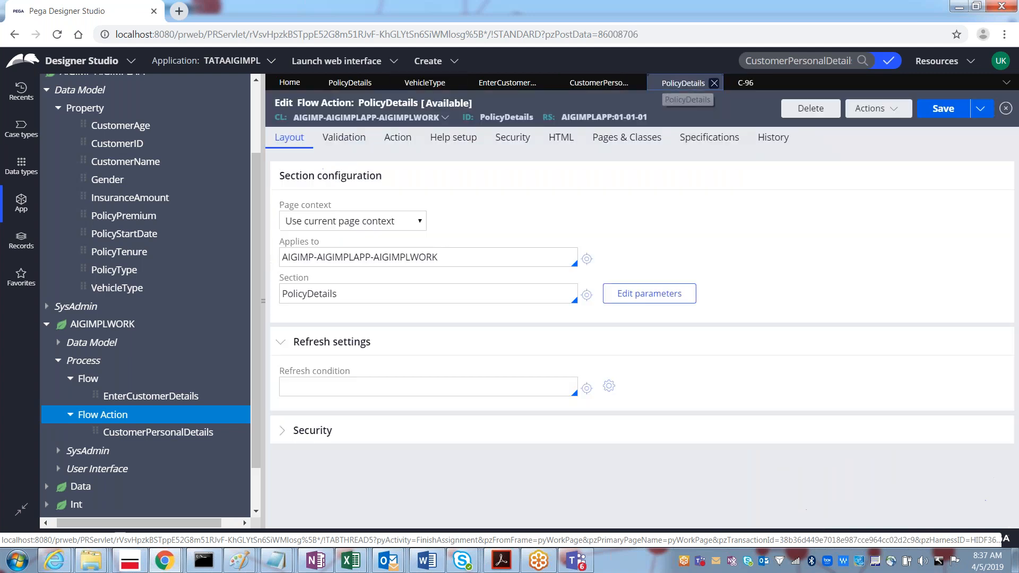
pyautogui.click(759, 86)
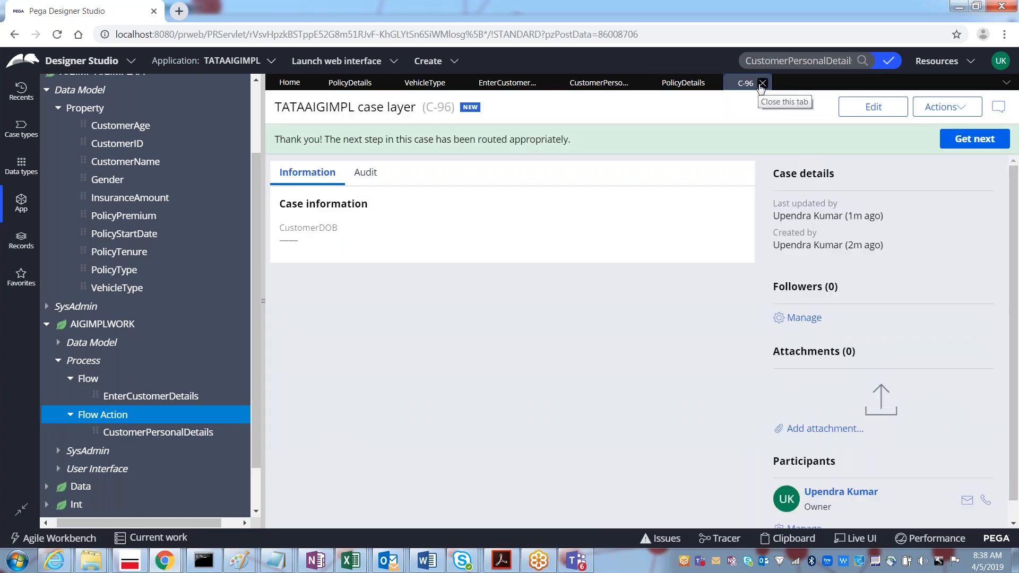
pyautogui.click(763, 84)
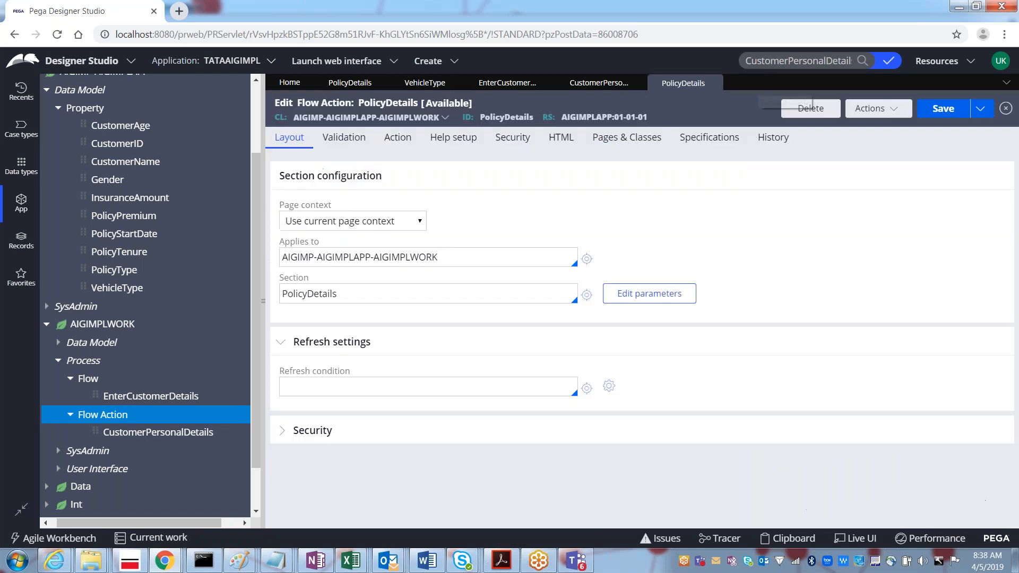
pyautogui.click(602, 86)
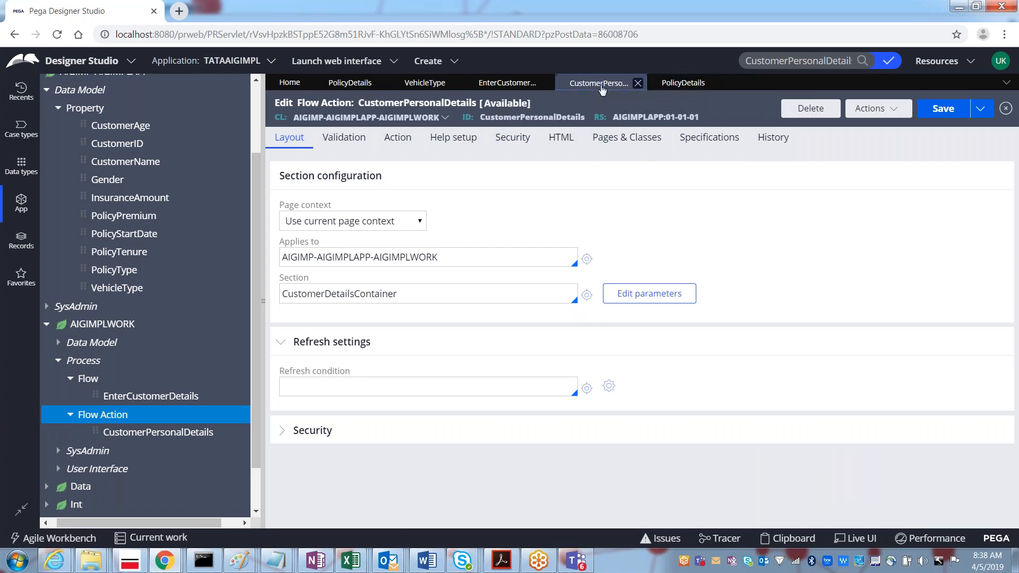
pyautogui.click(523, 87)
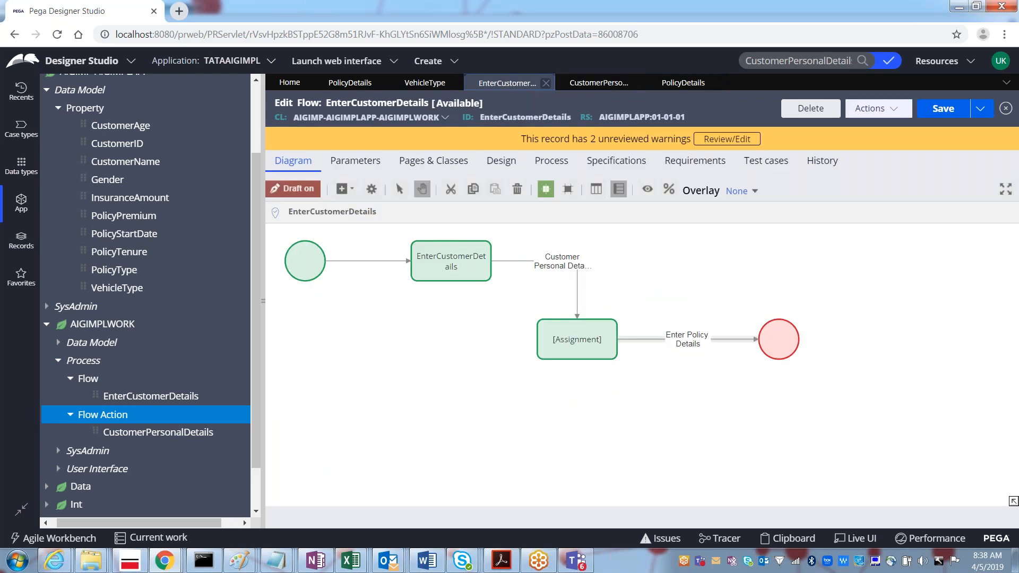
pyautogui.click(884, 113)
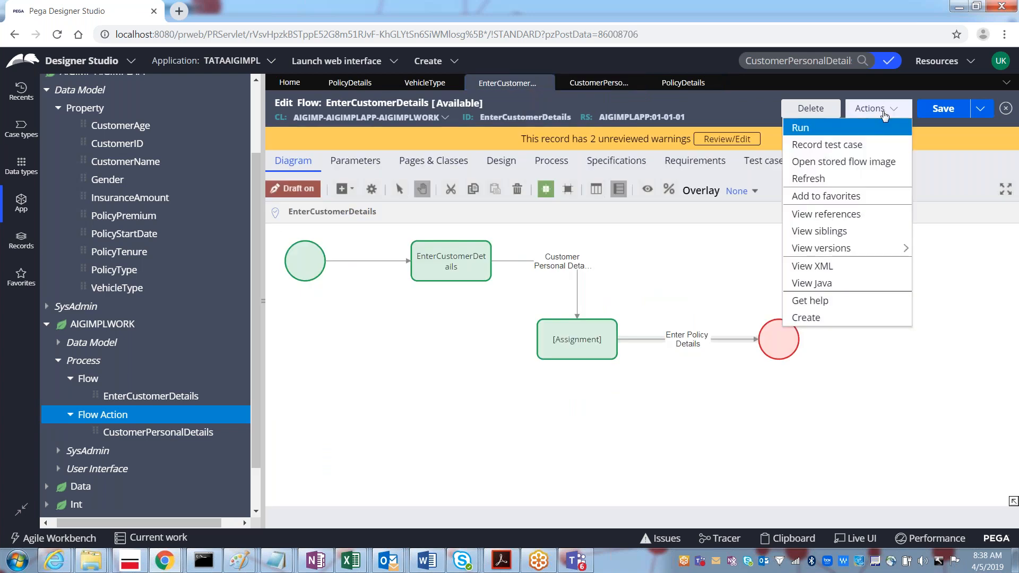
pyautogui.click(830, 136)
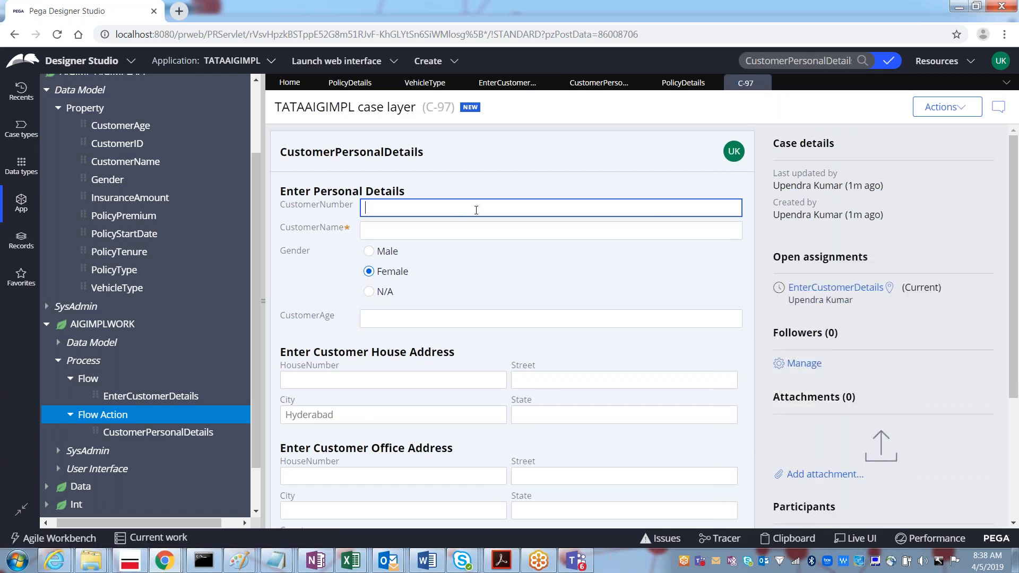
# Step: Enter the customer's name in the CustomerName field of C-97's personal details form
pyautogui.moveTo(1011, 187); pyautogui.dragTo(1012, 285)
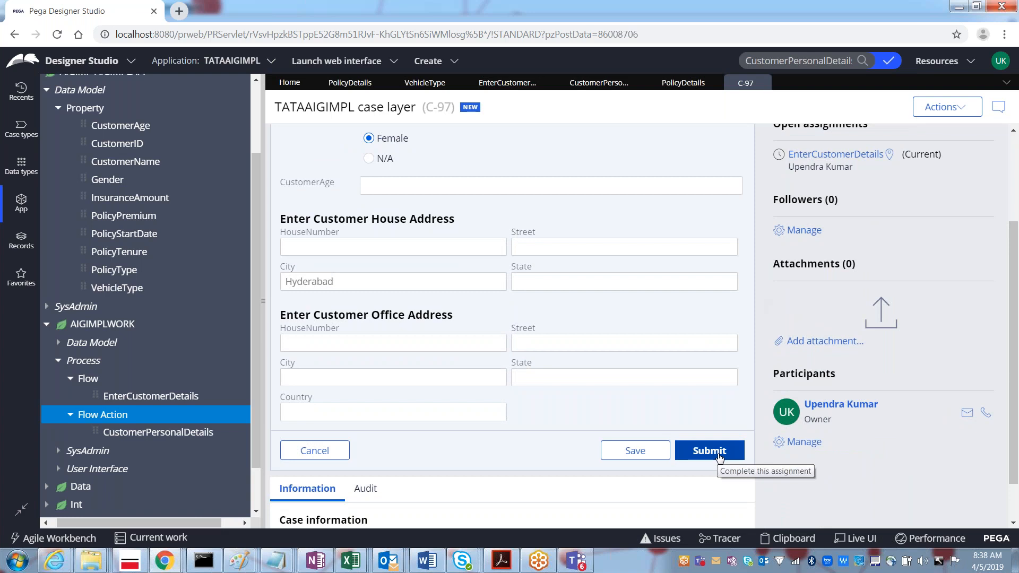
pyautogui.click(571, 247)
pyautogui.click(564, 189)
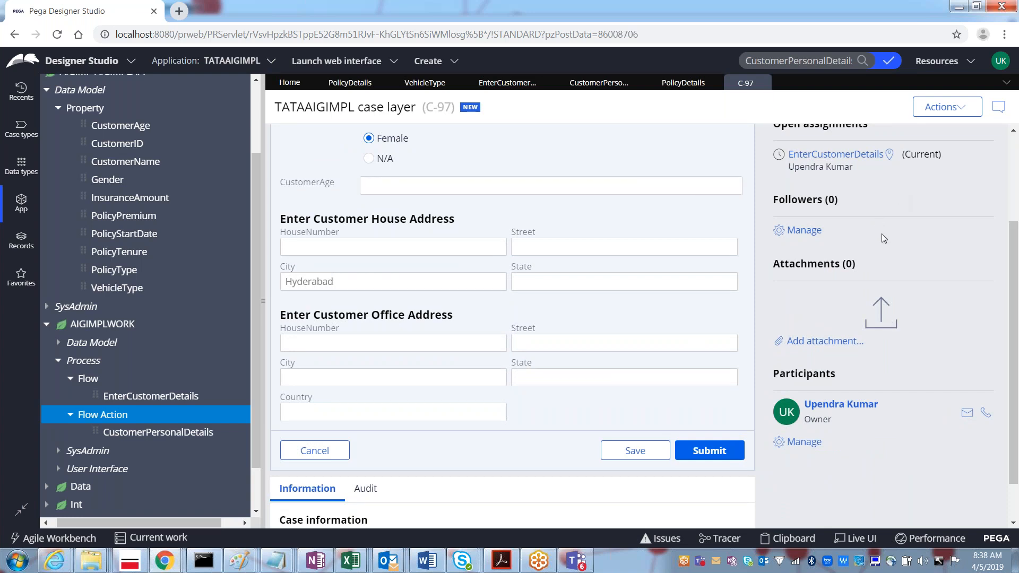
pyautogui.moveTo(1003, 348); pyautogui.dragTo(1008, 439)
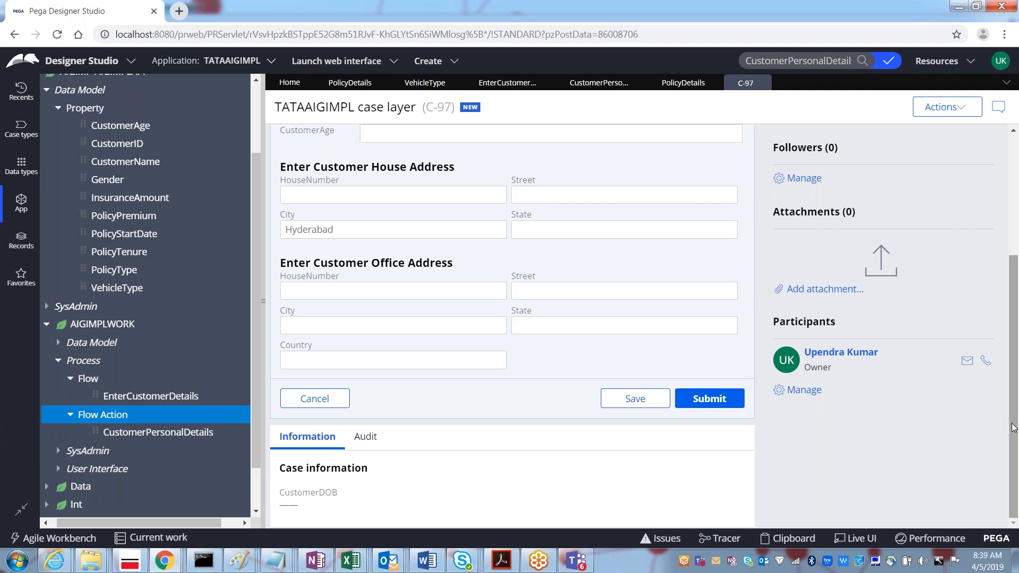
pyautogui.moveTo(1012, 419); pyautogui.dragTo(1009, 338)
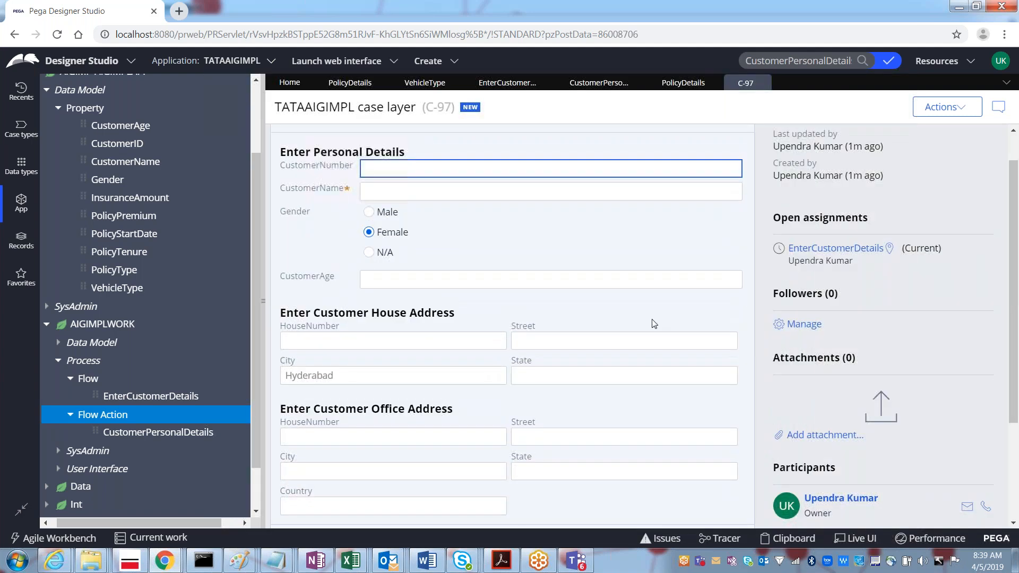
pyautogui.click(394, 194)
pyautogui.write('Santosh')
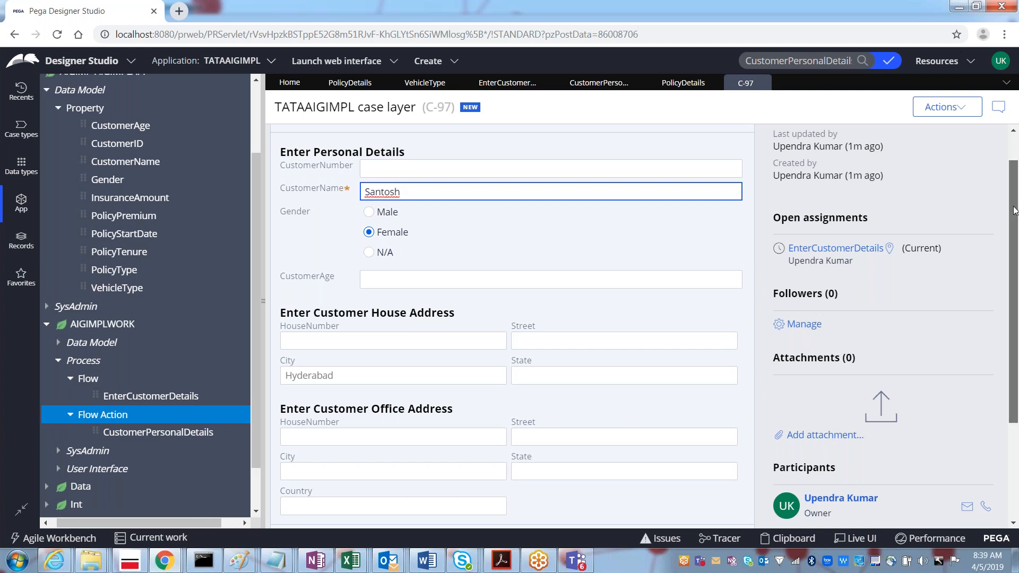
pyautogui.scroll(-3, 1014, 209)
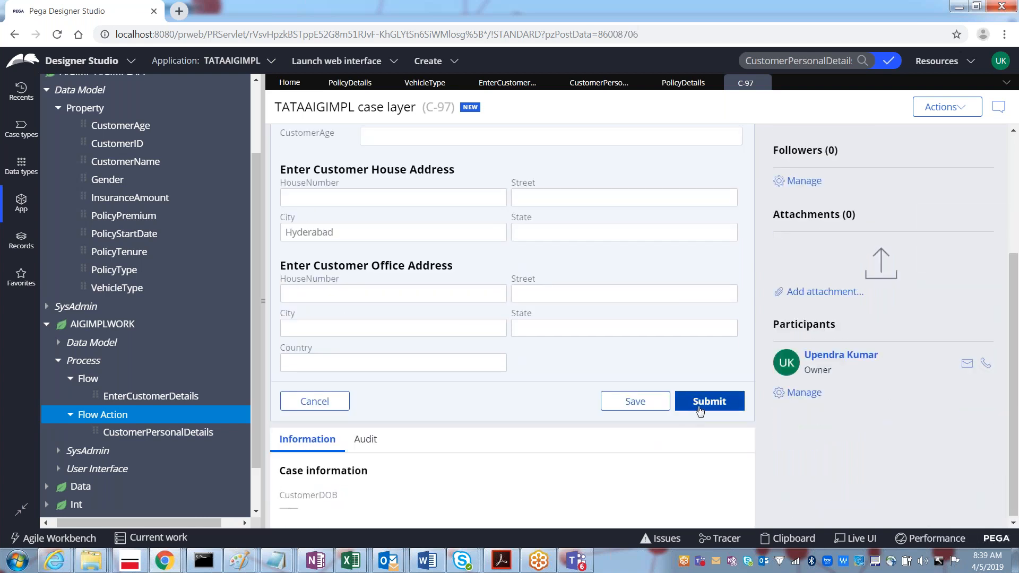
# Step: Submit C-97's personal details, then cancel the PolicyDetails form twice, resuming via Begin in between
pyautogui.click(699, 407)
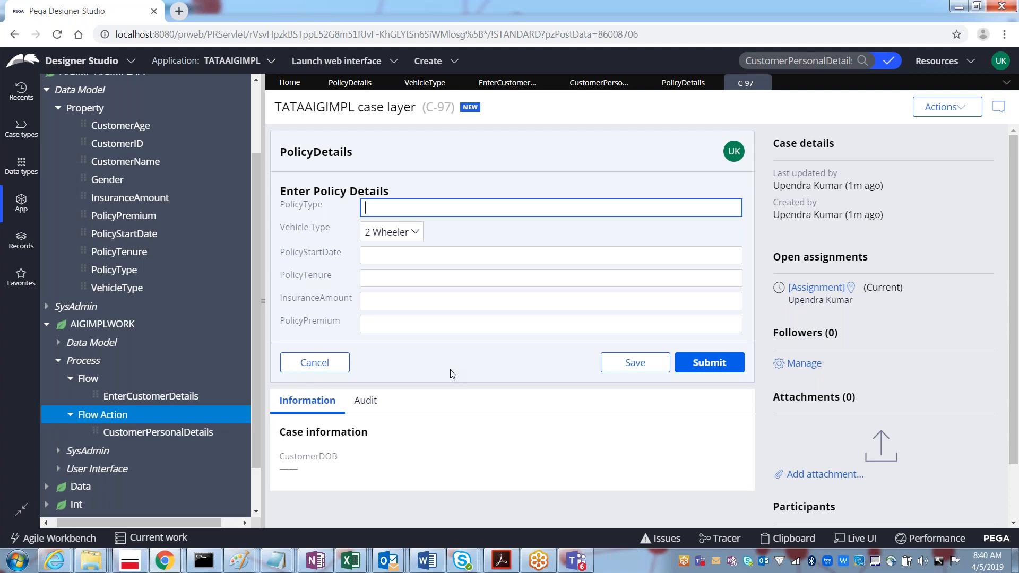
pyautogui.click(336, 365)
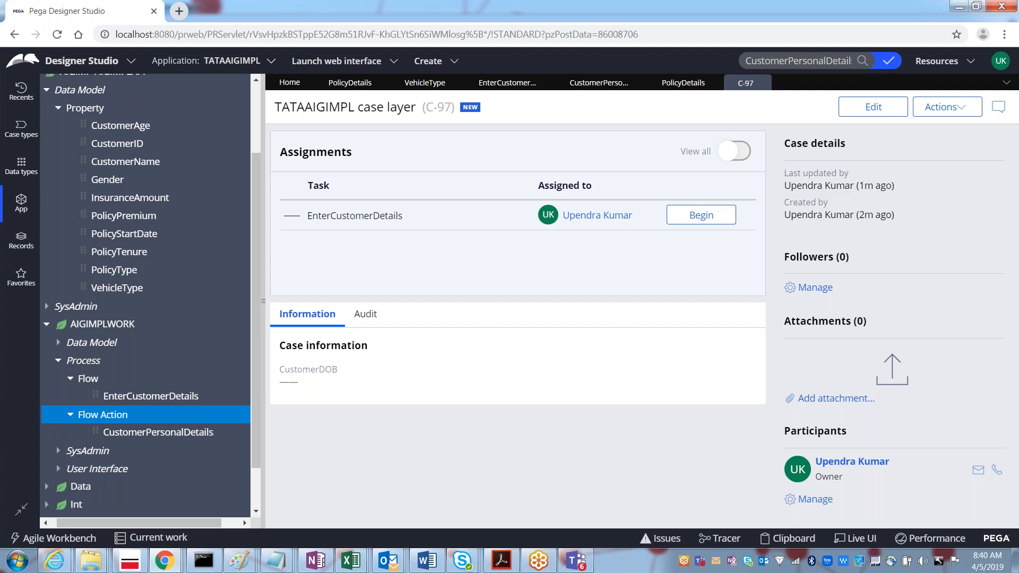
pyautogui.click(704, 217)
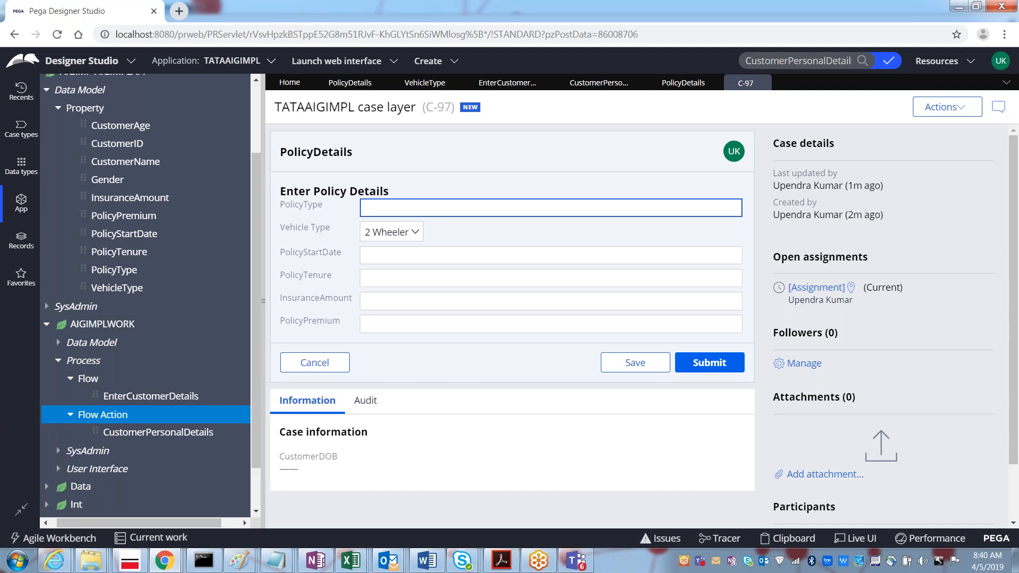
pyautogui.click(318, 363)
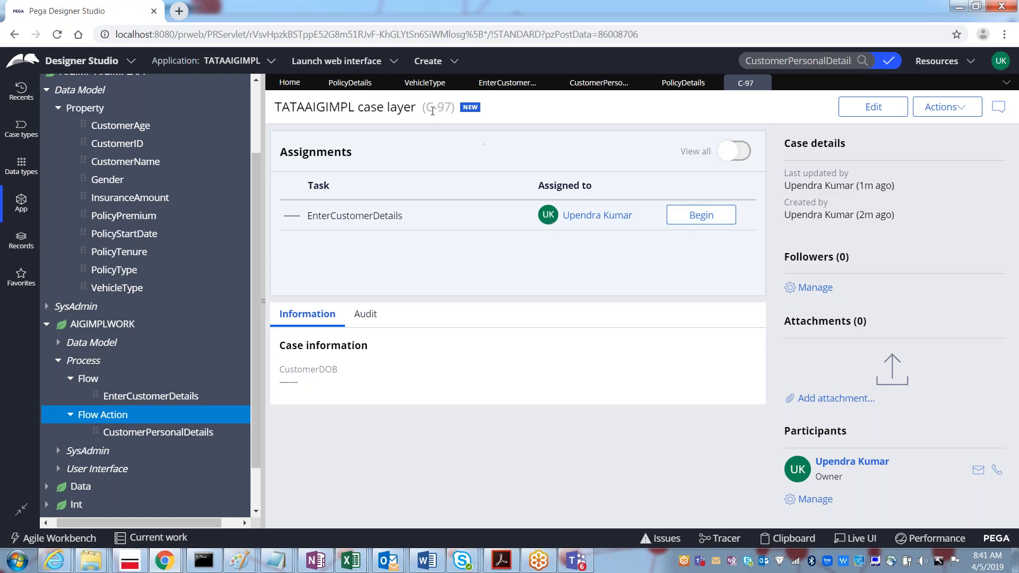
# Step: Close the C-97 case tab and select the unnamed Assignment shape in the flow diagram
pyautogui.moveTo(427, 108); pyautogui.dragTo(452, 108)
pyautogui.doubleClick(438, 107)
pyautogui.click(763, 83)
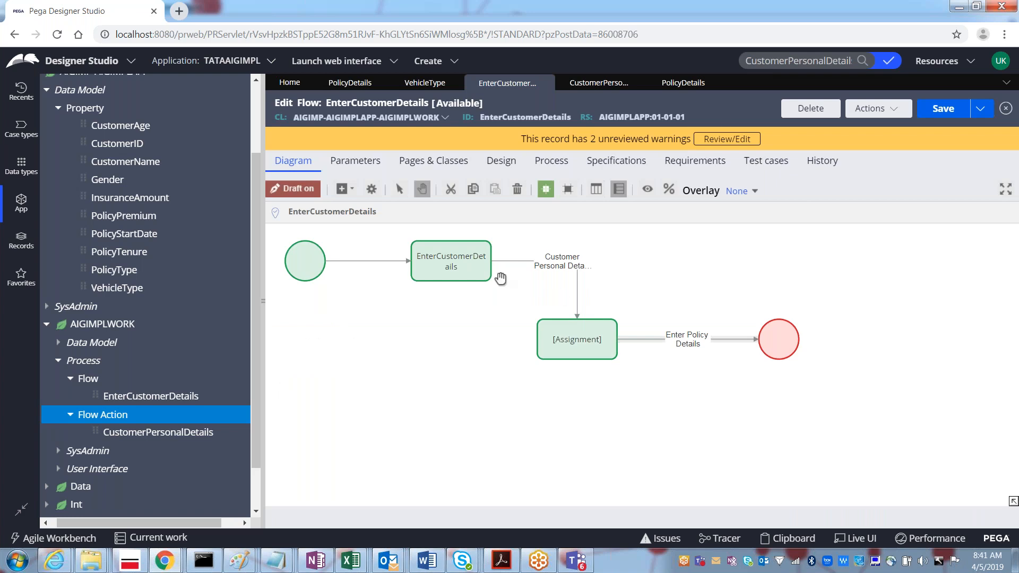
pyautogui.click(593, 337)
pyautogui.click(506, 297)
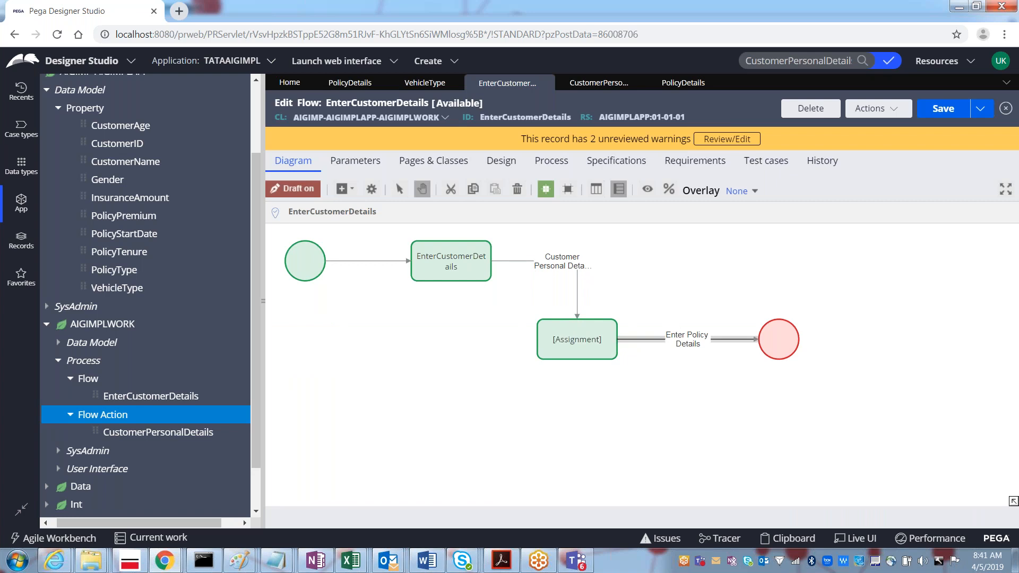
pyautogui.click(566, 345)
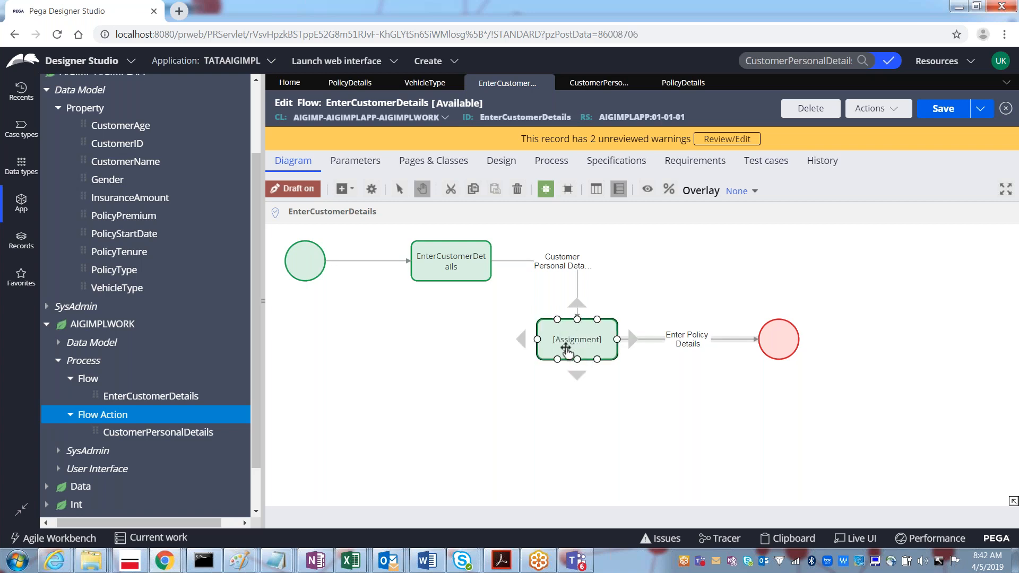
# Step: Rename the second Assignment to 'Enter Customer Policy Details' and save the EnterCustomerDetails flow
pyautogui.doubleClick(573, 345)
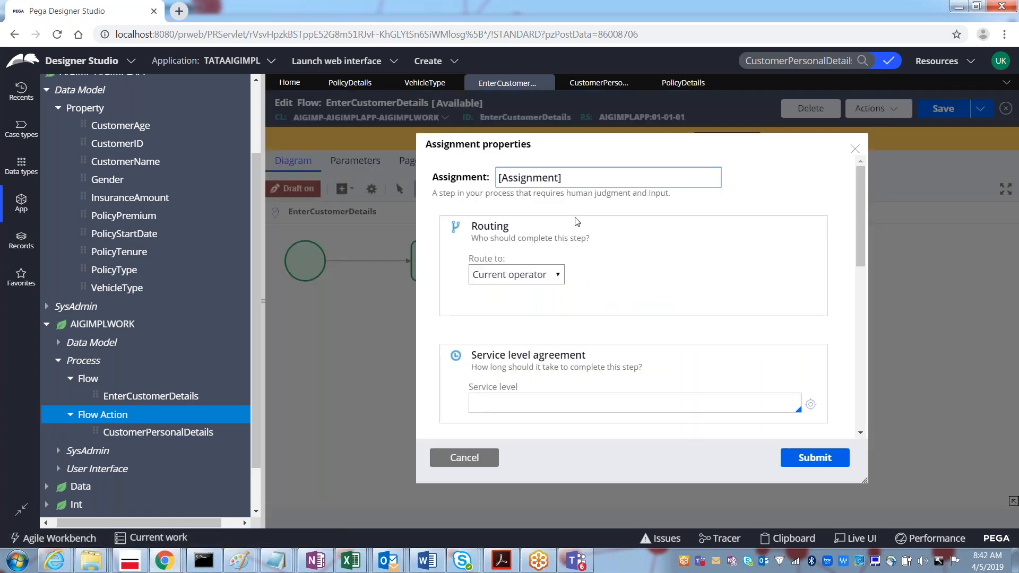
pyautogui.press('BackSpace')
pyautogui.press('BackSpace')
pyautogui.press('BackSpace')
pyautogui.press('BackSpace')
pyautogui.press('BackSpace')
pyautogui.press('BackSpace')
pyautogui.press('BackSpace')
pyautogui.press('BackSpace')
pyautogui.press('BackSpace')
pyautogui.press('BackSpace')
pyautogui.press('BackSpace')
pyautogui.press('BackSpace')
pyautogui.write('Enter Customer')
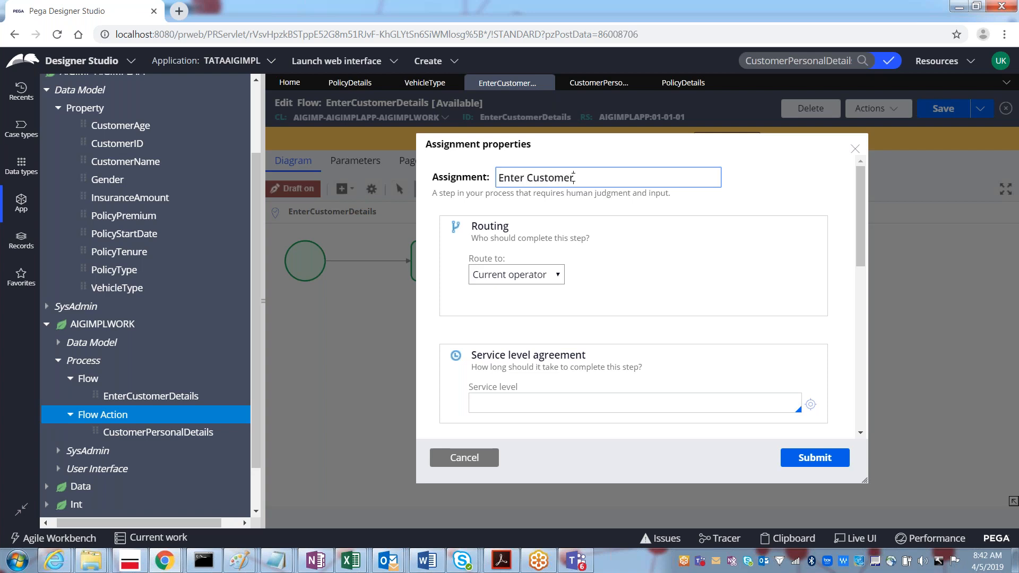
pyautogui.write(' Policy Details')
pyautogui.click(815, 458)
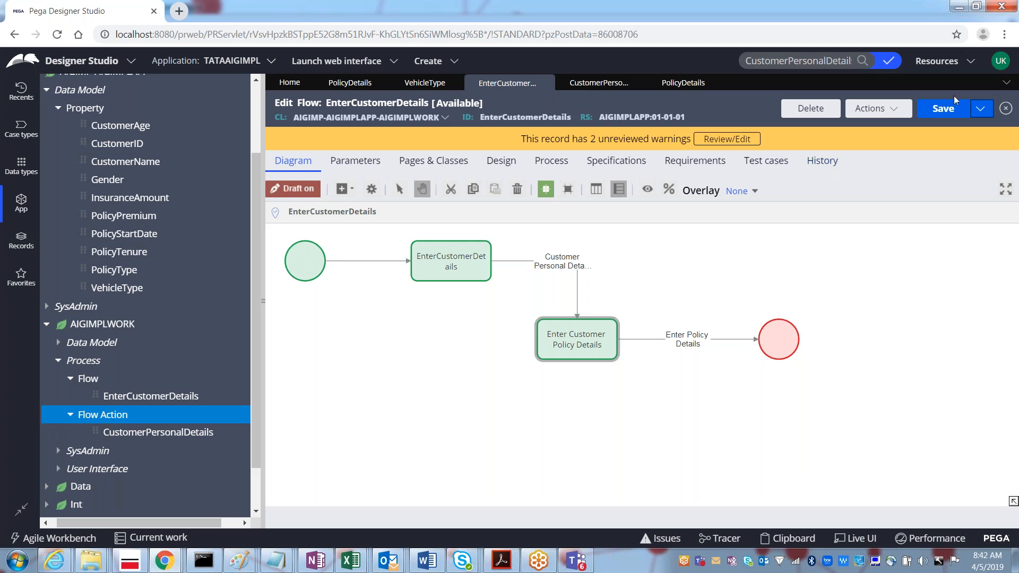
pyautogui.click(938, 110)
pyautogui.click(866, 109)
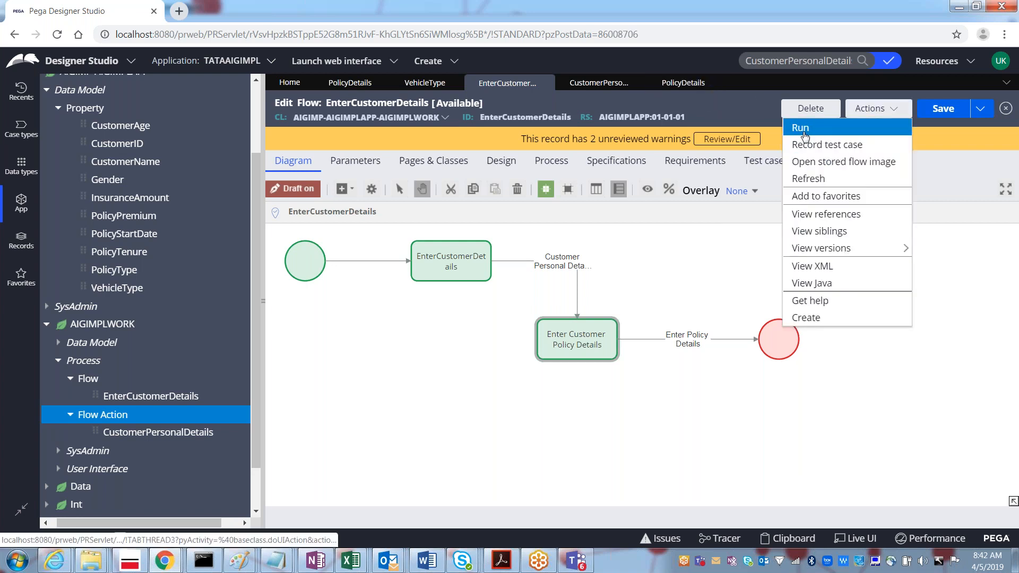
# Step: Run the flow to create case C-98, enter the customer's name and submit it
pyautogui.click(805, 132)
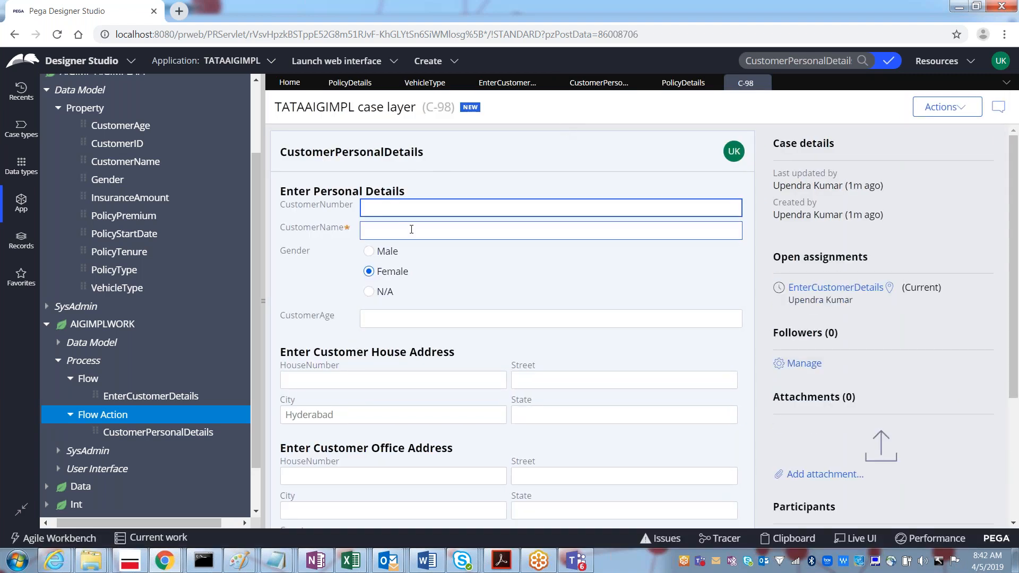
pyautogui.click(406, 229)
pyautogui.write('Vishnu')
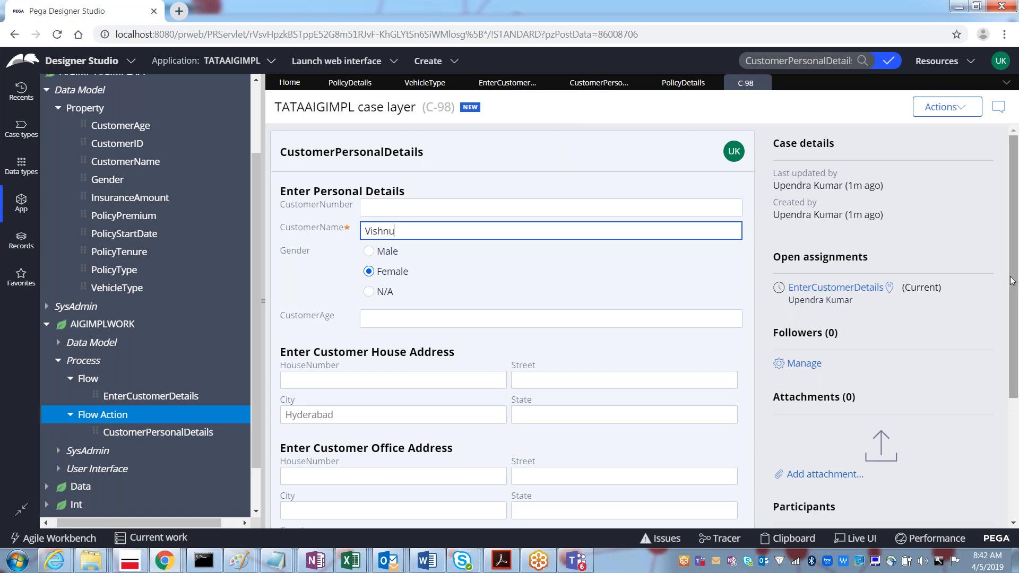
pyautogui.moveTo(1011, 281); pyautogui.dragTo(1007, 346)
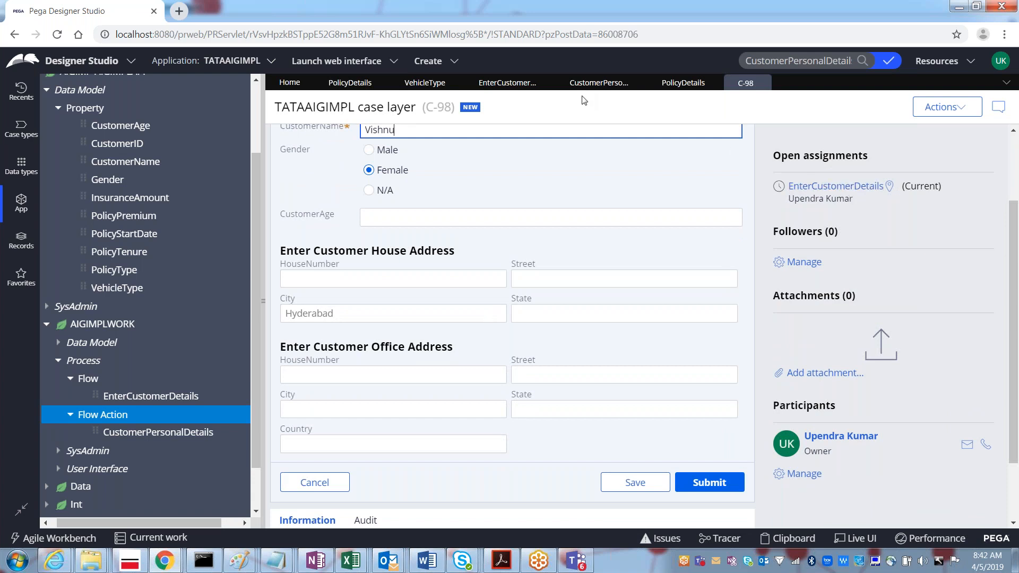
pyautogui.click(508, 83)
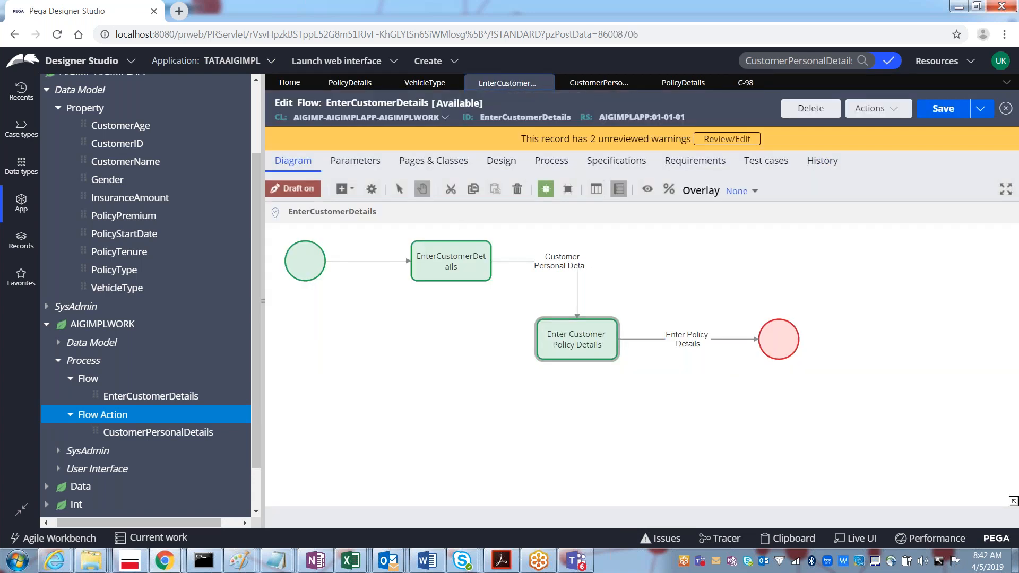
pyautogui.click(433, 263)
pyautogui.click(754, 86)
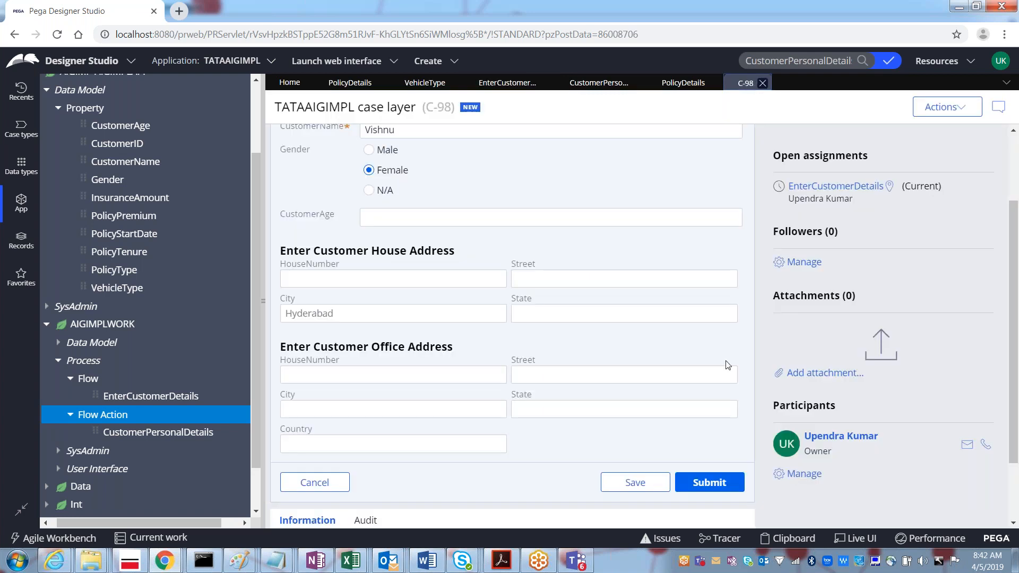
pyautogui.click(719, 480)
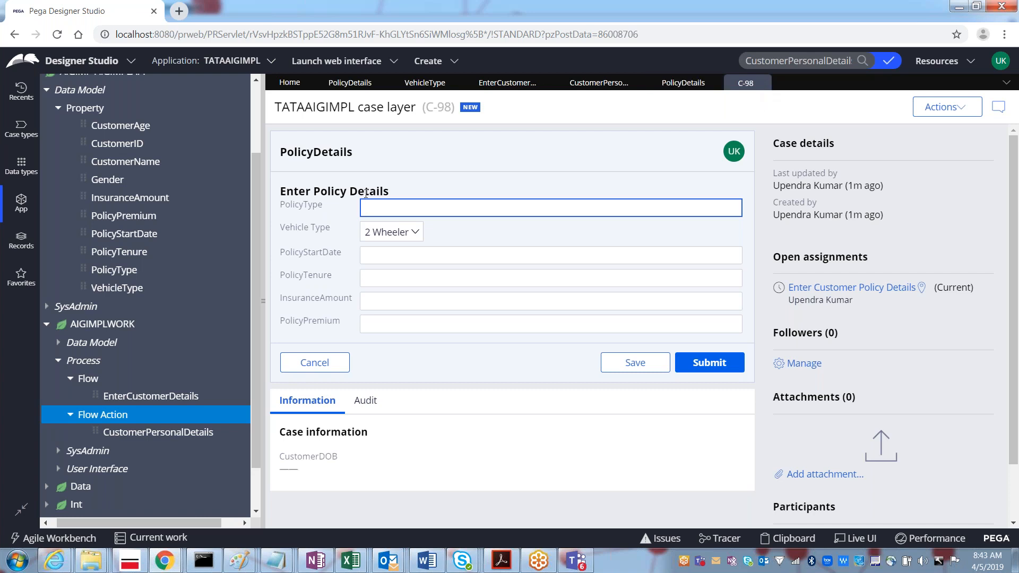
# Step: Open File Explorer on the System (C:) drive
pyautogui.press('super+e')
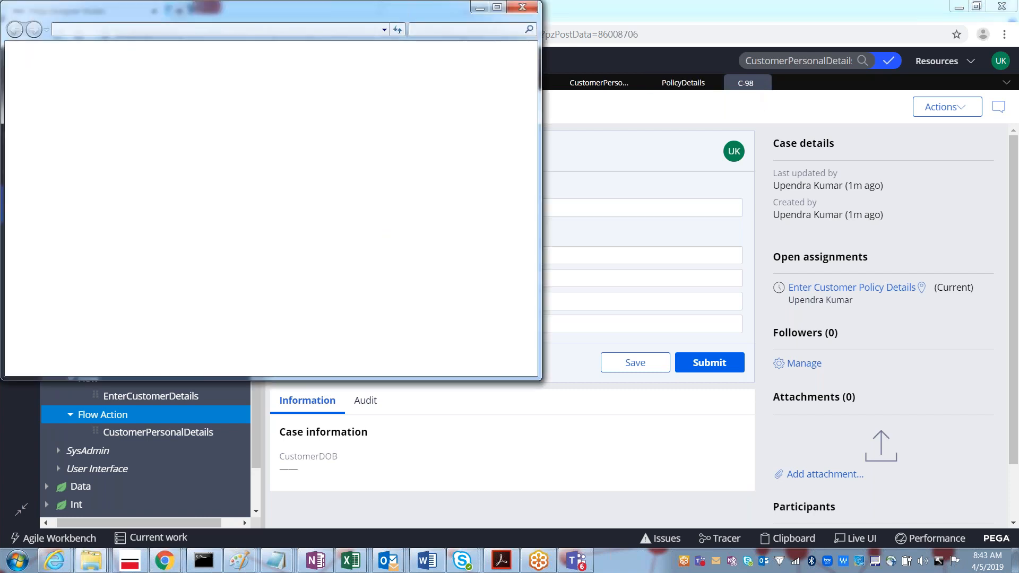
pyautogui.click(175, 104)
pyautogui.doubleClick(175, 104)
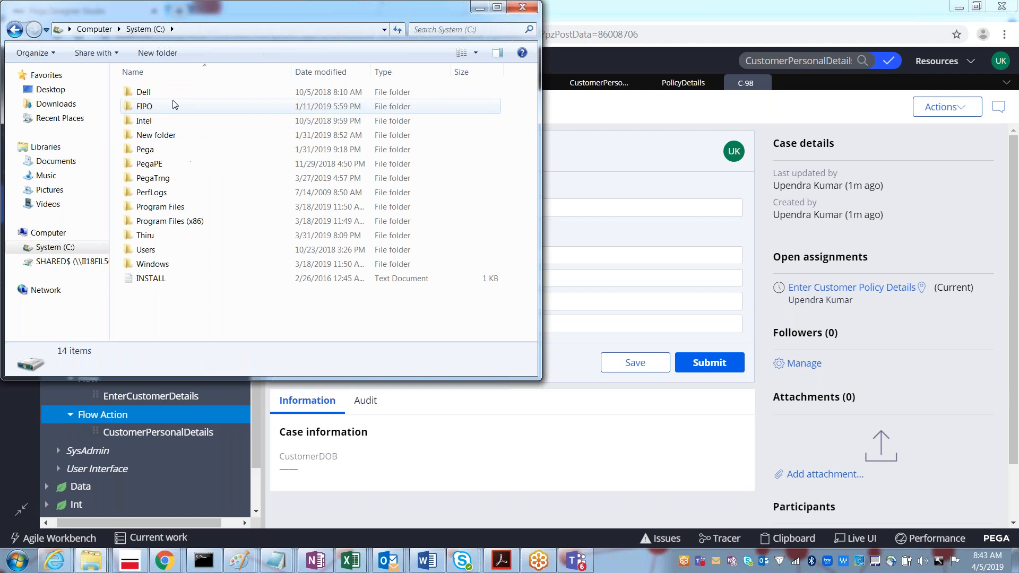
pyautogui.doubleClick(158, 207)
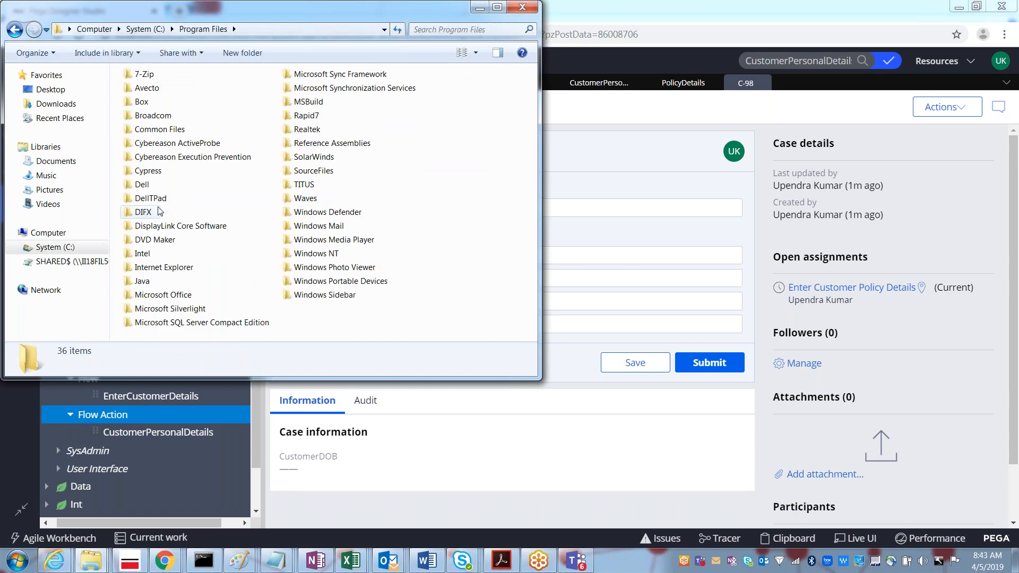
pyautogui.press('BackSpace')
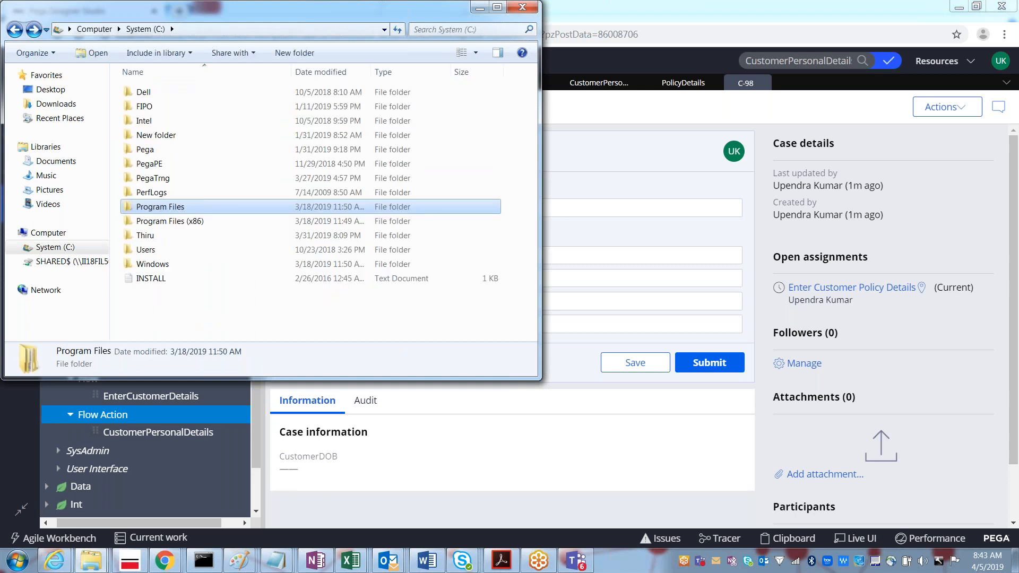
# Step: Browse to PegaPE\PRPCPersonalEdition\pgsql\pgAdmin 4\bin, maximize the window, and select pgAdmin4
pyautogui.doubleClick(146, 164)
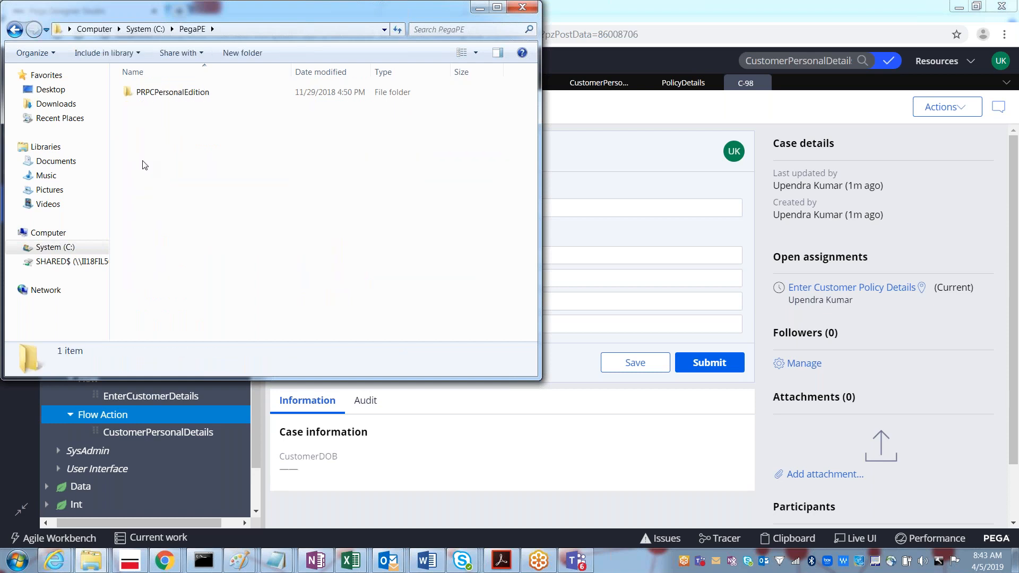
pyautogui.doubleClick(151, 95)
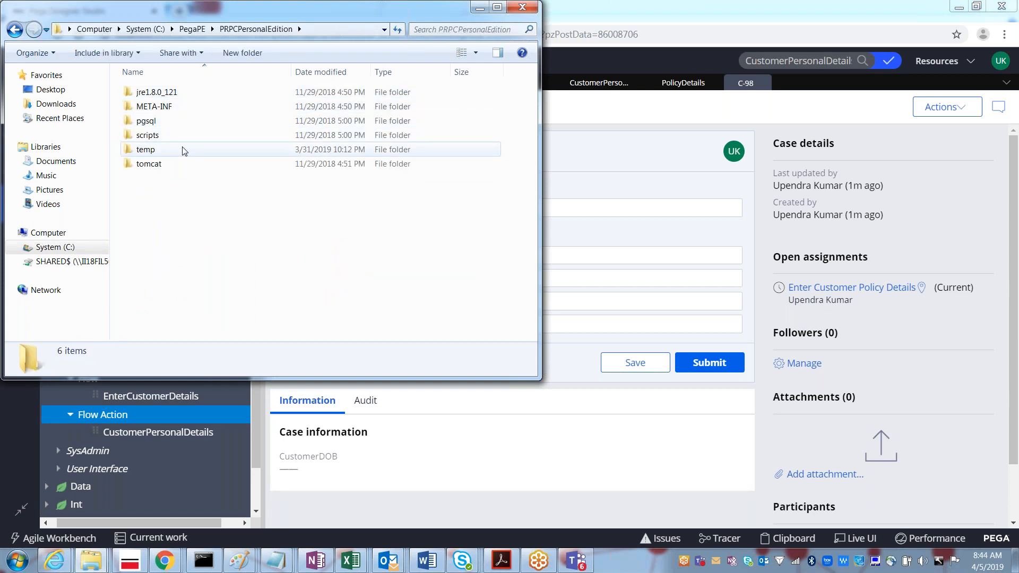
pyautogui.doubleClick(151, 123)
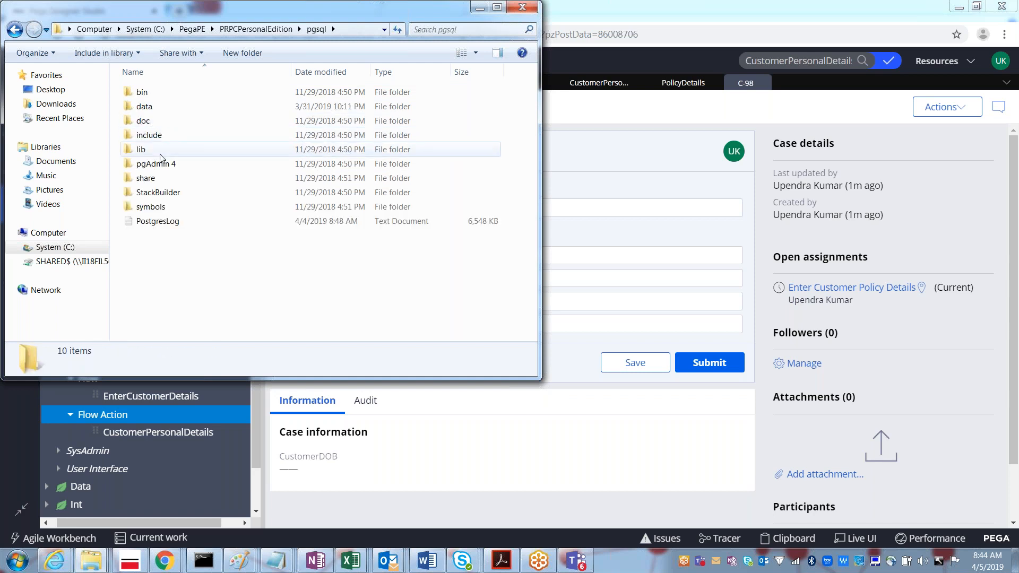
pyautogui.doubleClick(154, 164)
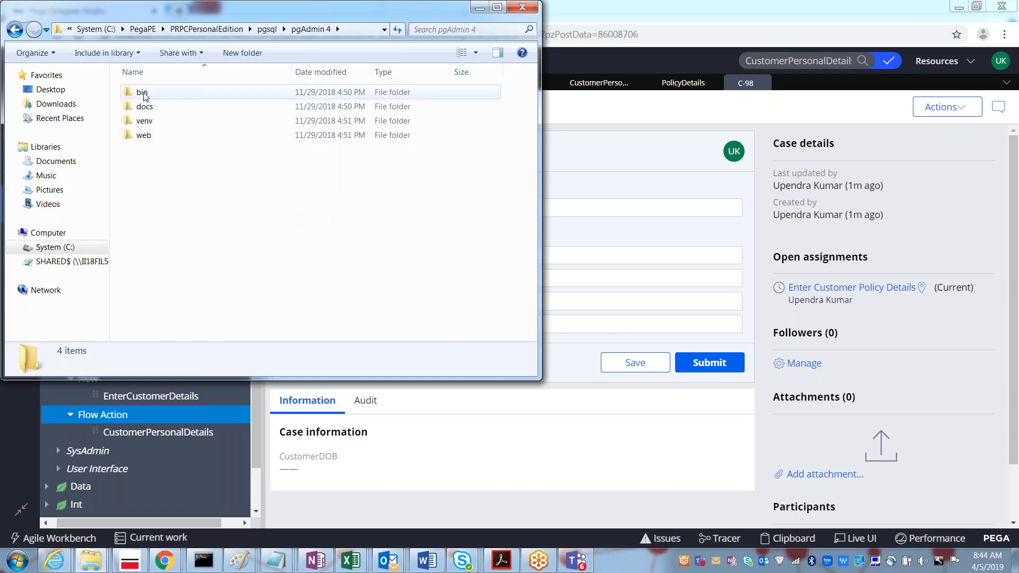
pyautogui.click(144, 96)
pyautogui.doubleClick(143, 94)
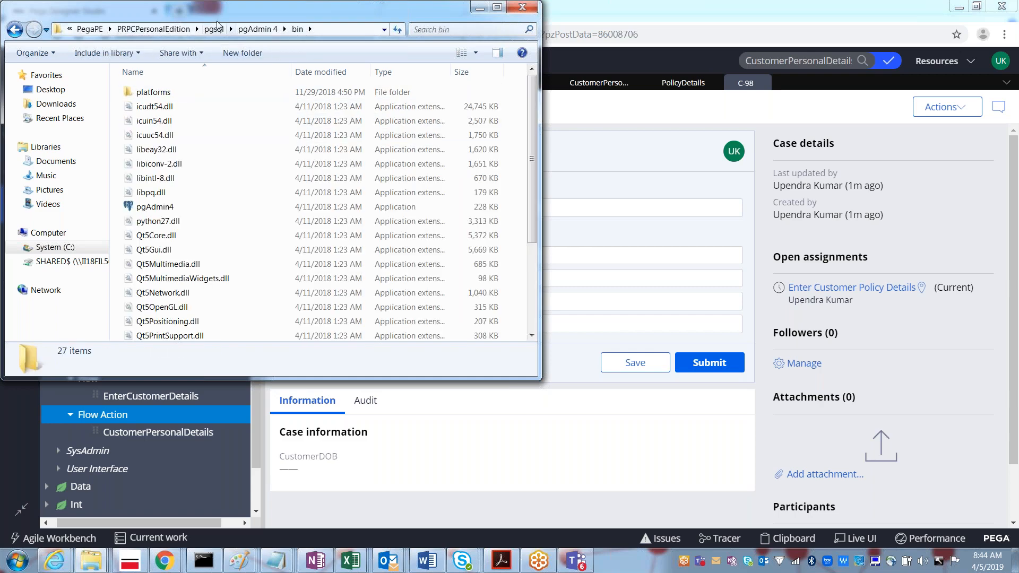
pyautogui.doubleClick(205, 14)
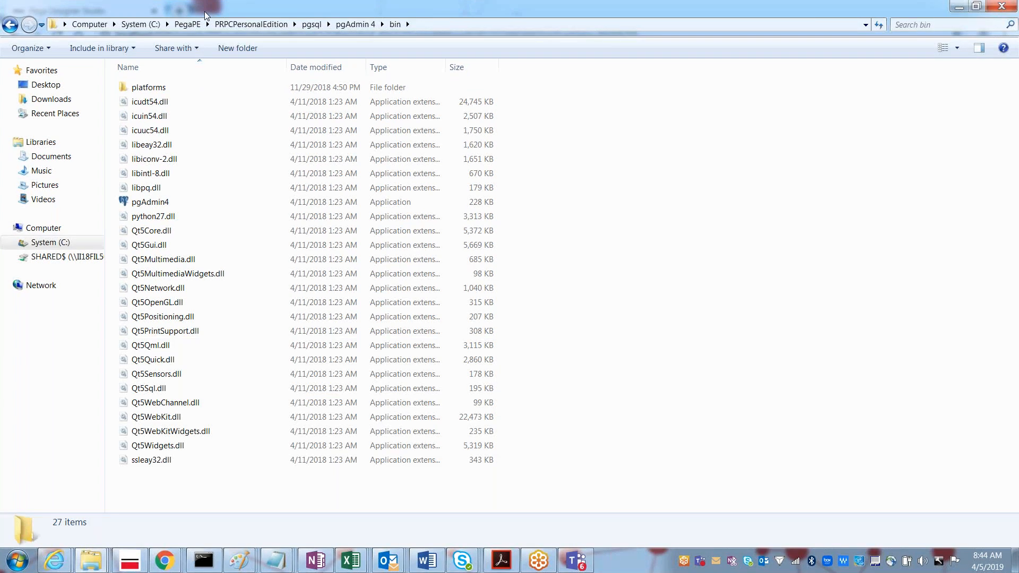
pyautogui.click(150, 203)
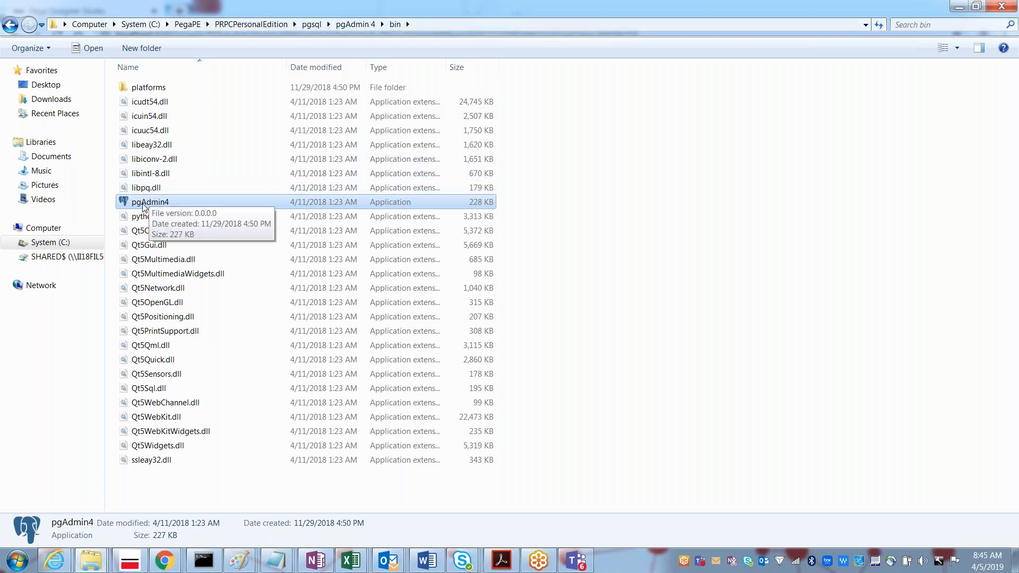
# Step: Launch pgAdmin 4 and maximize its window
pyautogui.doubleClick(144, 206)
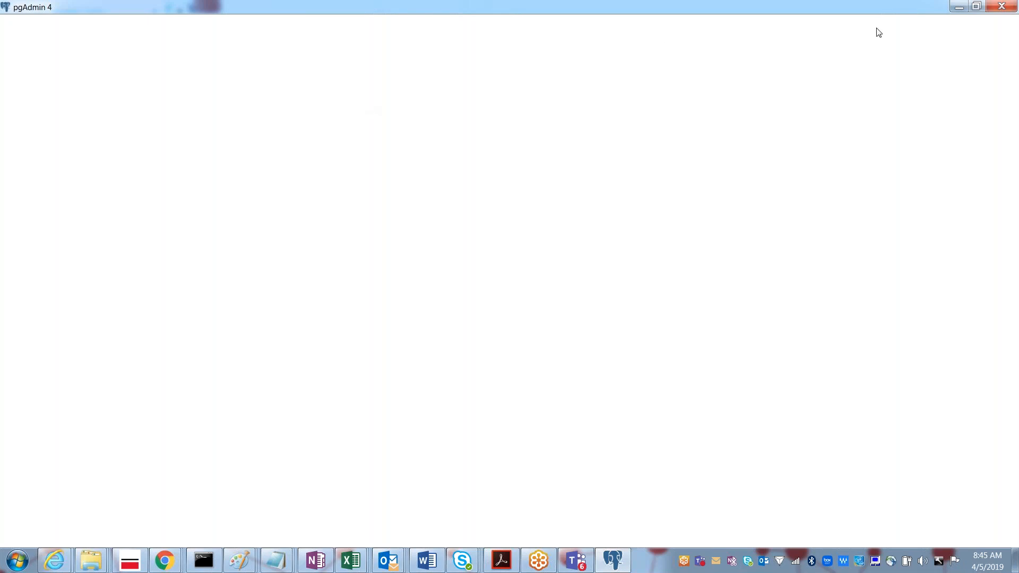
pyautogui.click(969, 11)
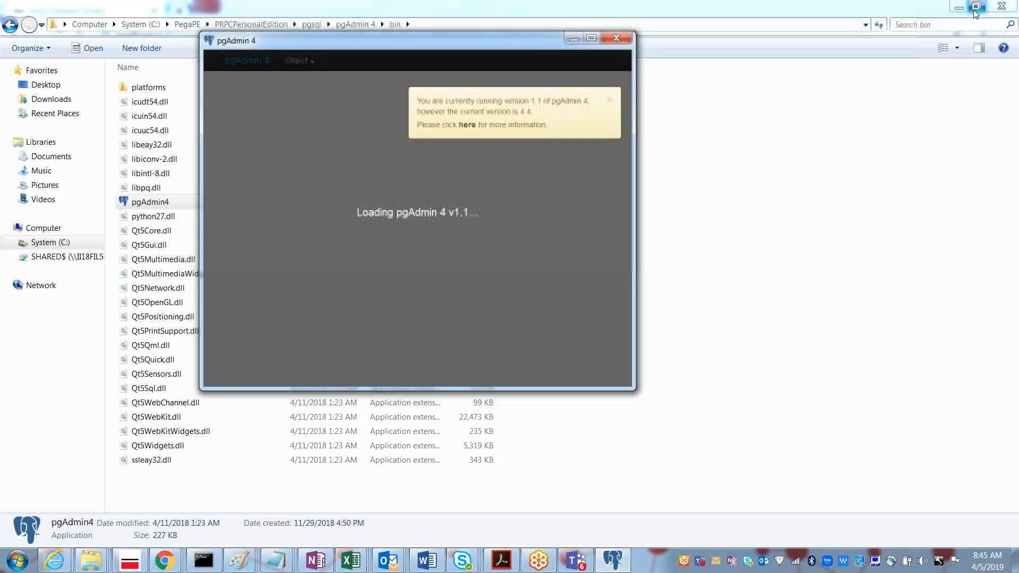
pyautogui.click(590, 39)
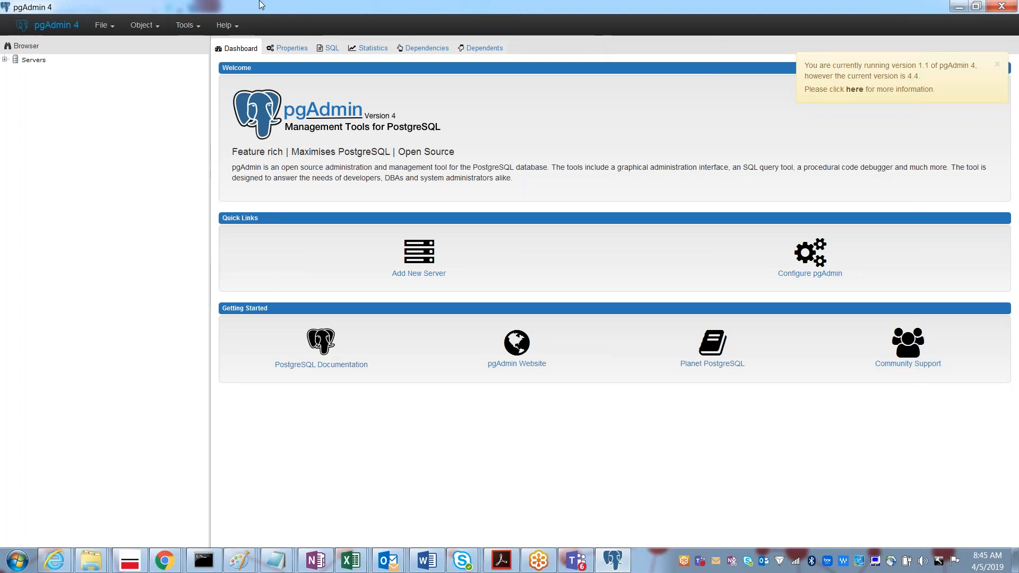
# Step: Expand Servers, connect to LocalServer, and bring up the Servers group's Create menu
pyautogui.click(4, 60)
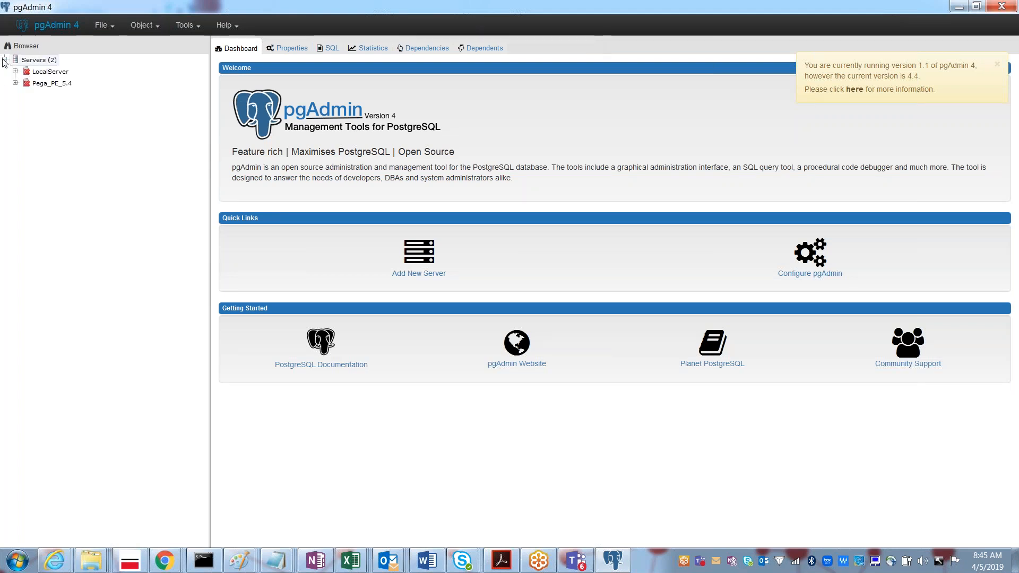
pyautogui.click(35, 74)
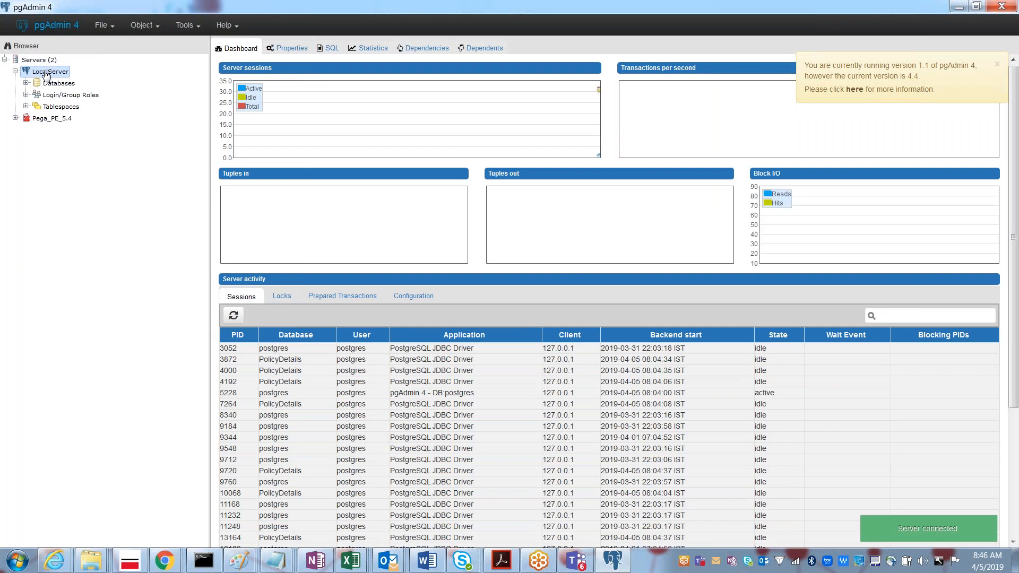
pyautogui.doubleClick(47, 73)
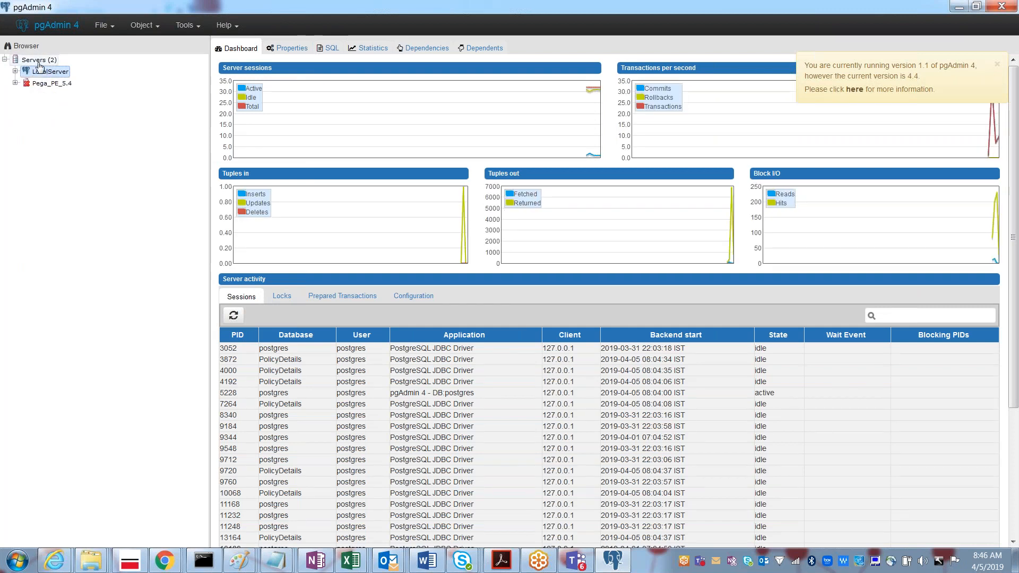
pyautogui.rightClick(38, 62)
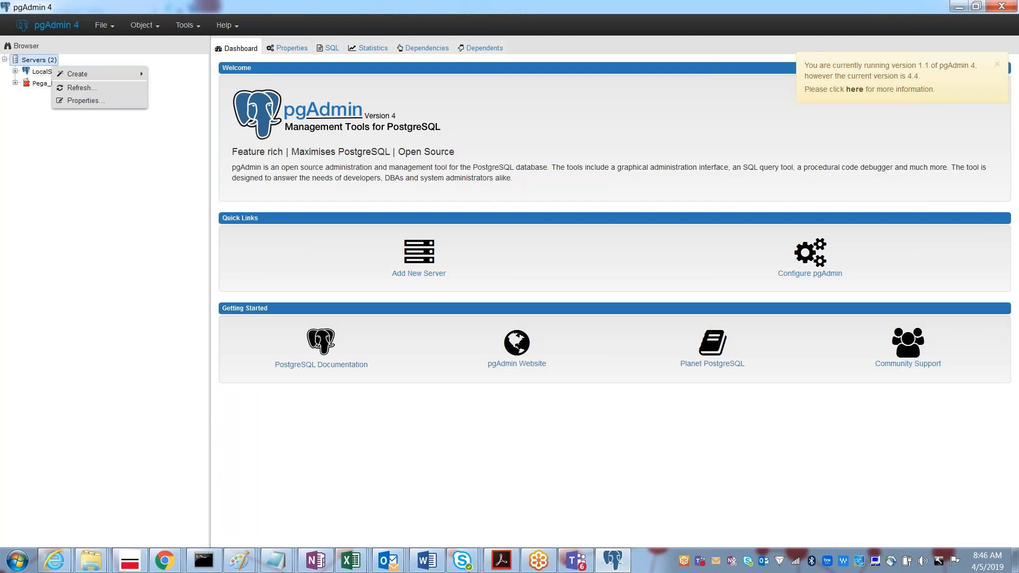
pyautogui.moveTo(85, 75)
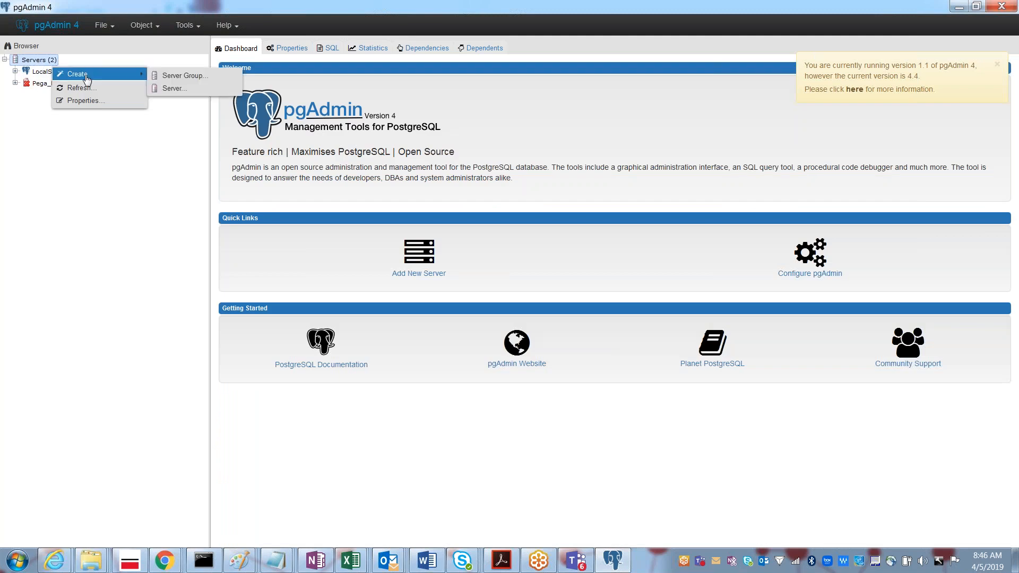
# Step: Start a new server registration named LocalServer in the Servers group
pyautogui.click(170, 90)
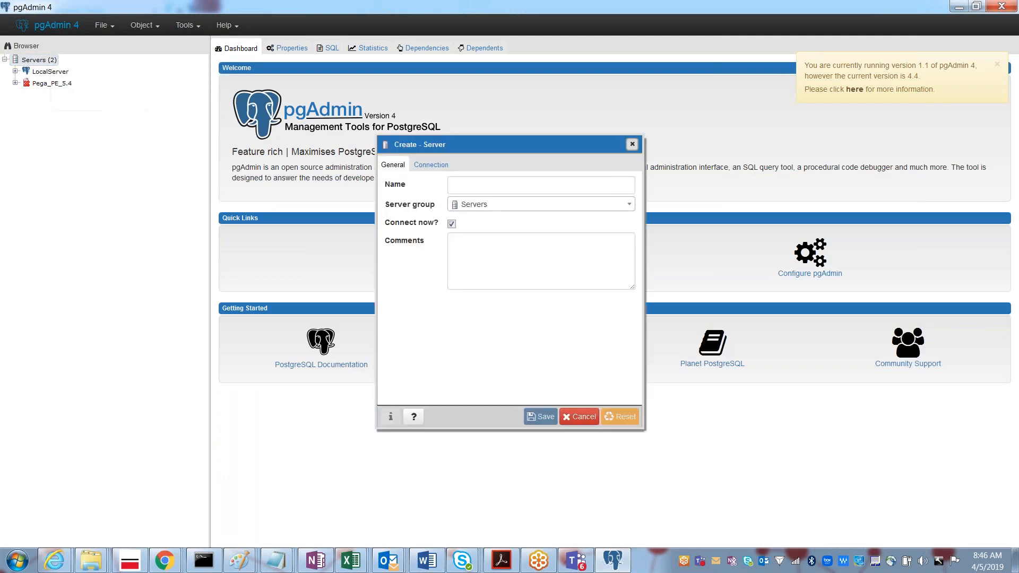
pyautogui.click(474, 180)
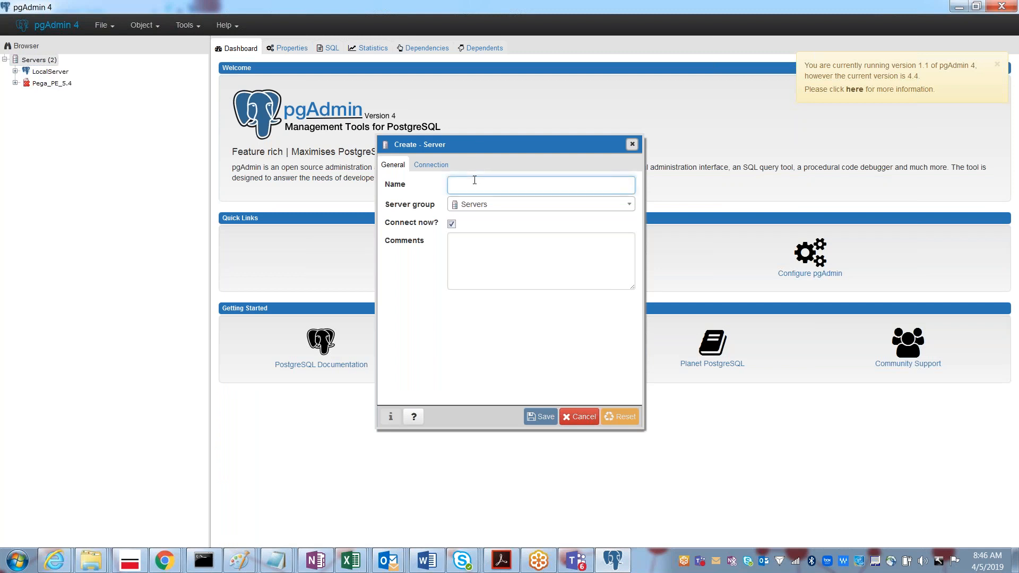
pyautogui.write('Loc')
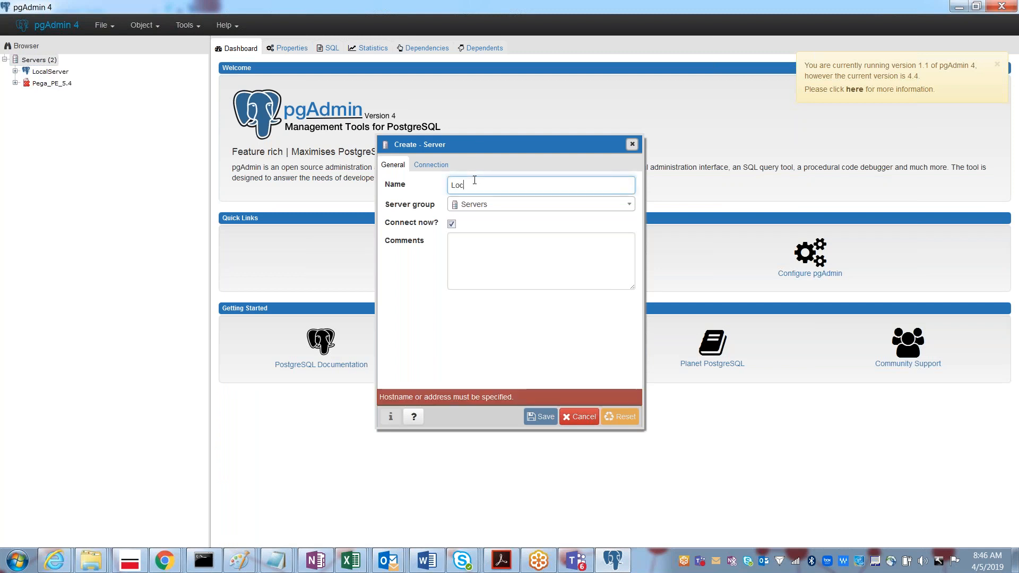
pyautogui.write('alServer')
pyautogui.click(489, 208)
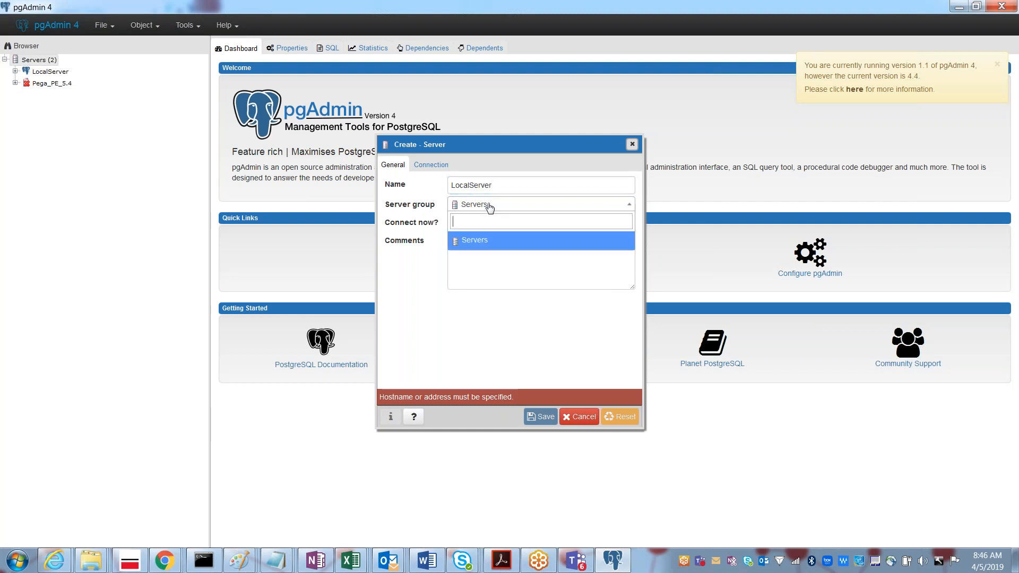
pyautogui.click(489, 207)
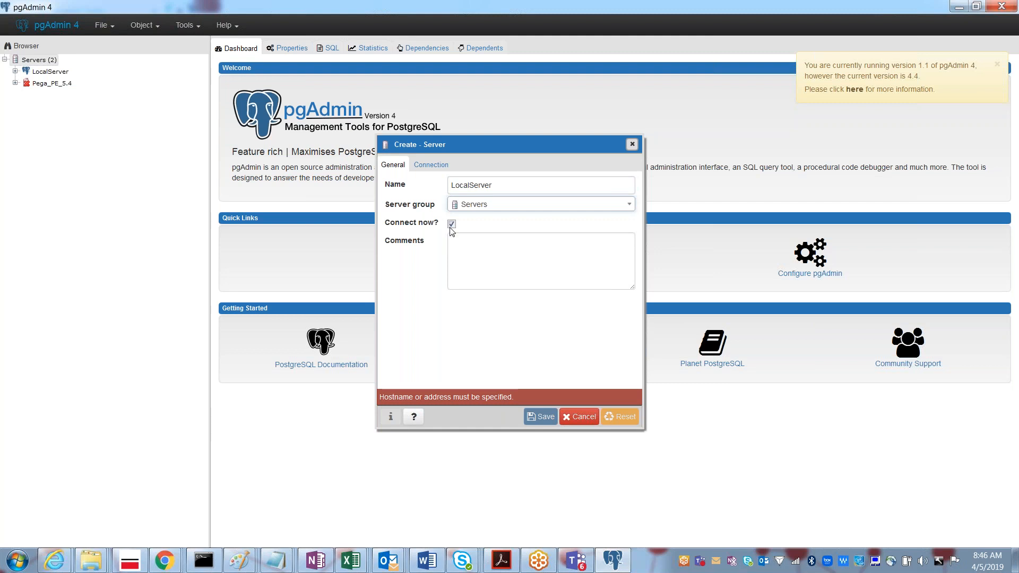
pyautogui.click(464, 249)
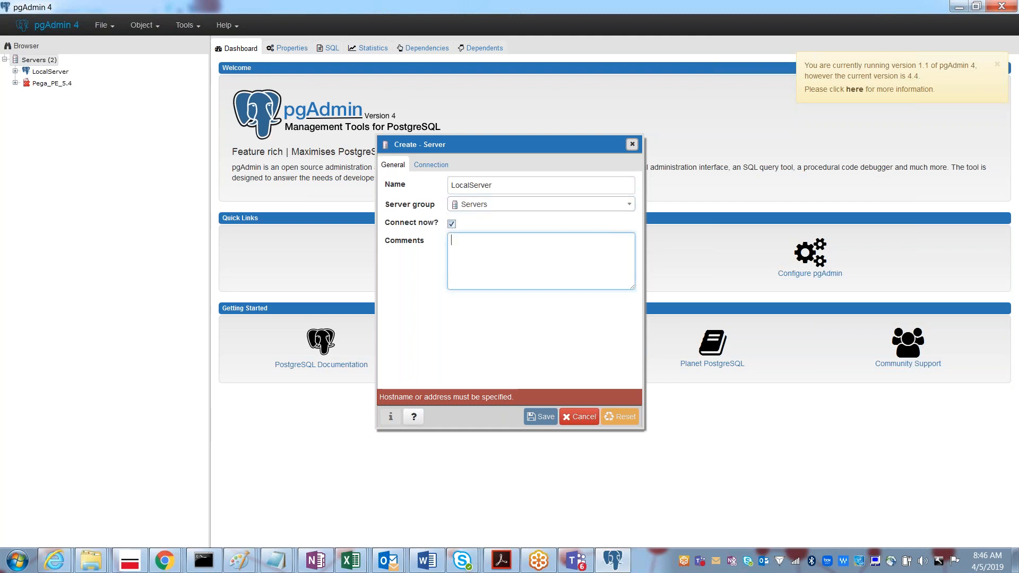
pyautogui.click(426, 167)
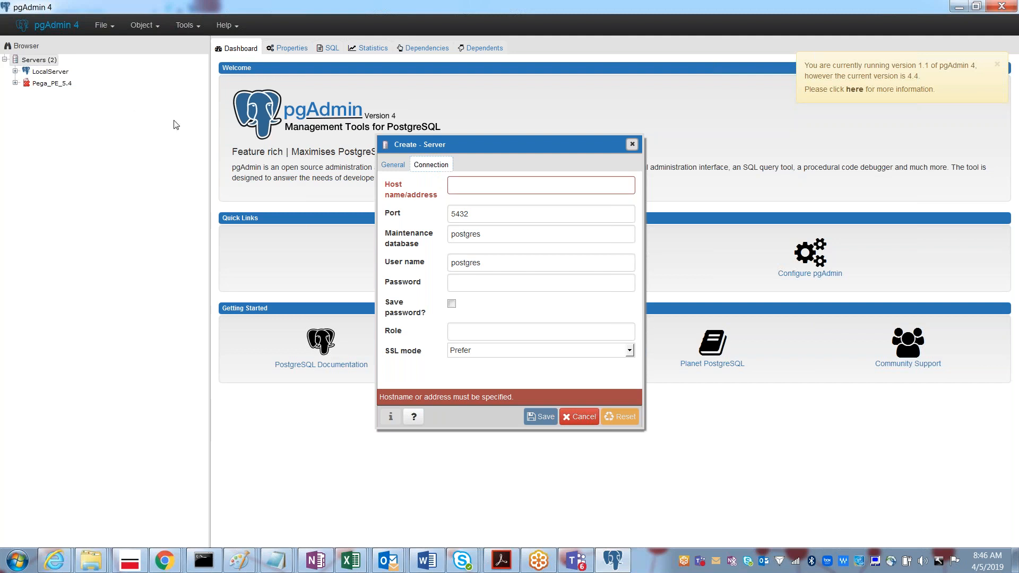
# Step: Set host LocalSErver1 and the password, save, then dismiss the host-name error and cancel
pyautogui.click(459, 190)
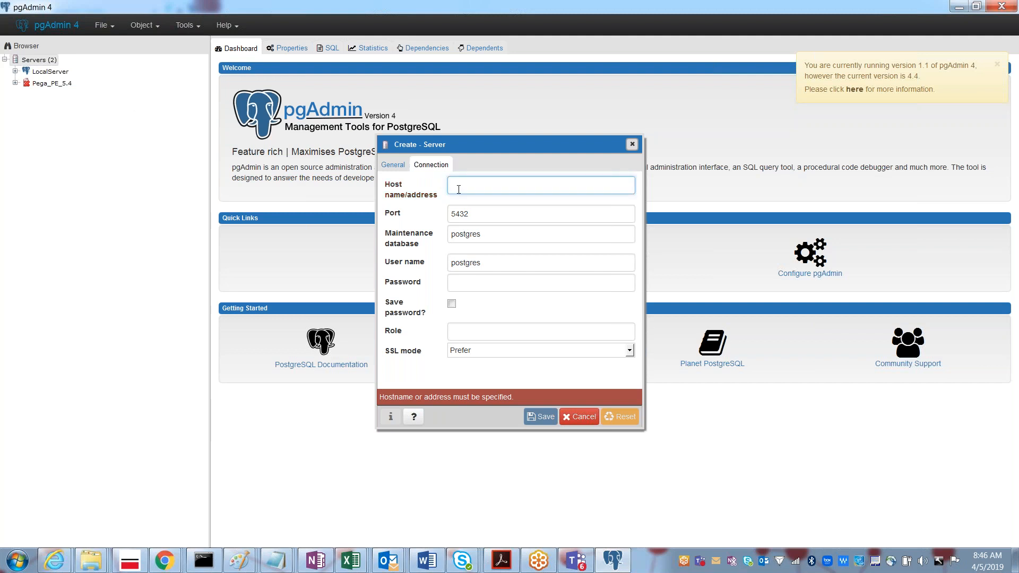
pyautogui.write('LocalSErver')
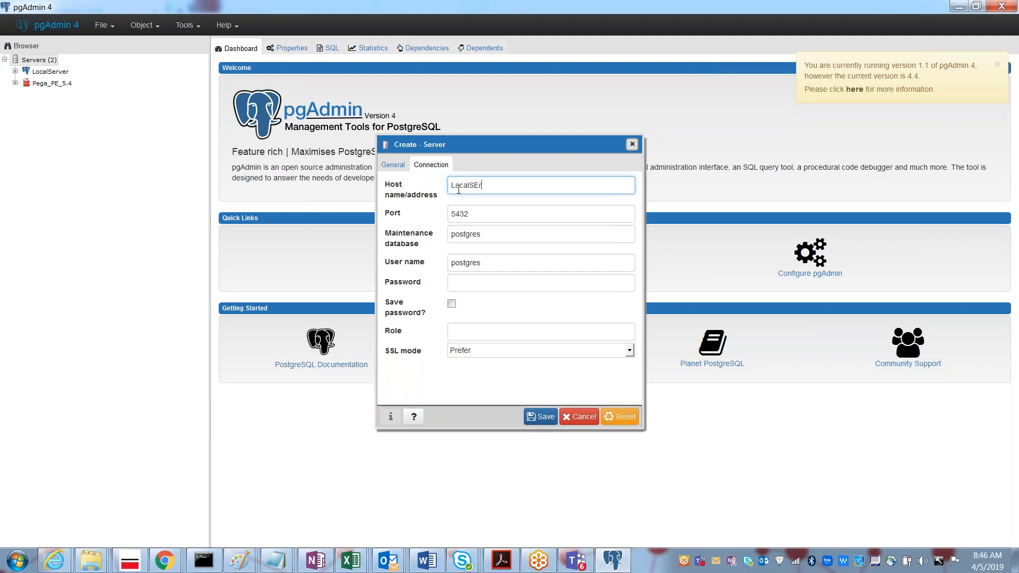
pyautogui.click(479, 213)
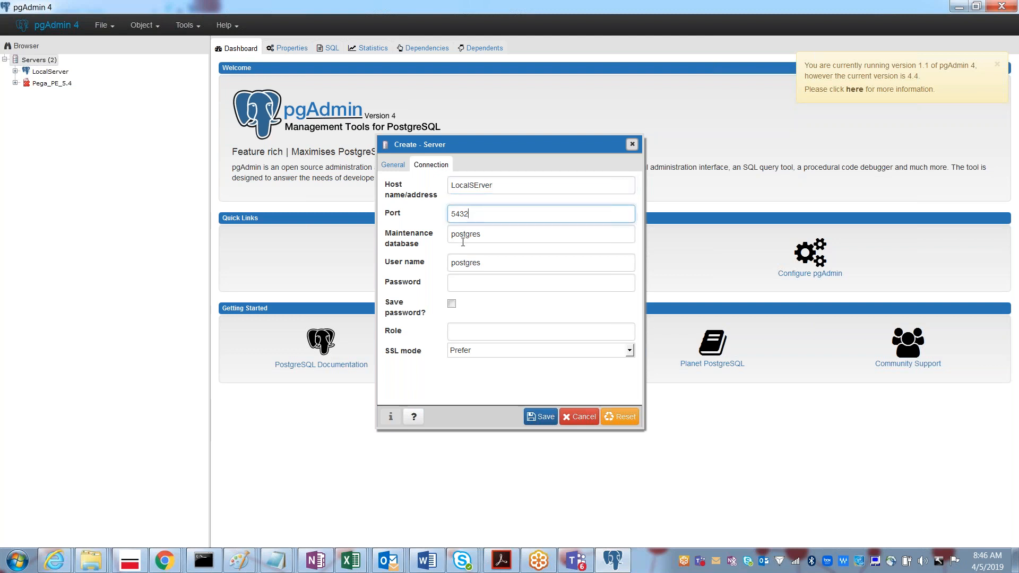
pyautogui.click(458, 284)
pyautogui.write('•••••••')
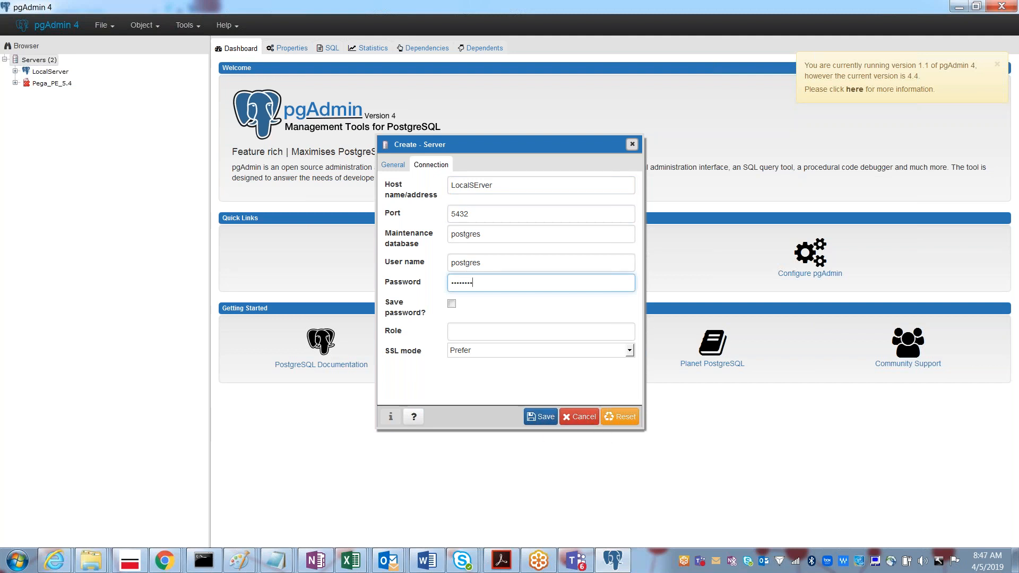
pyautogui.click(510, 189)
pyautogui.write('1')
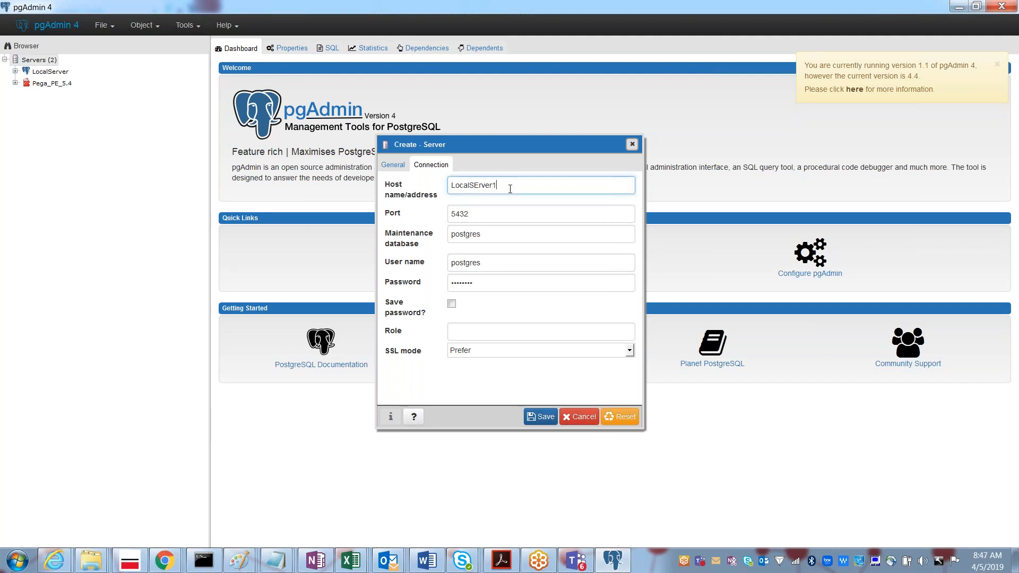
pyautogui.click(546, 420)
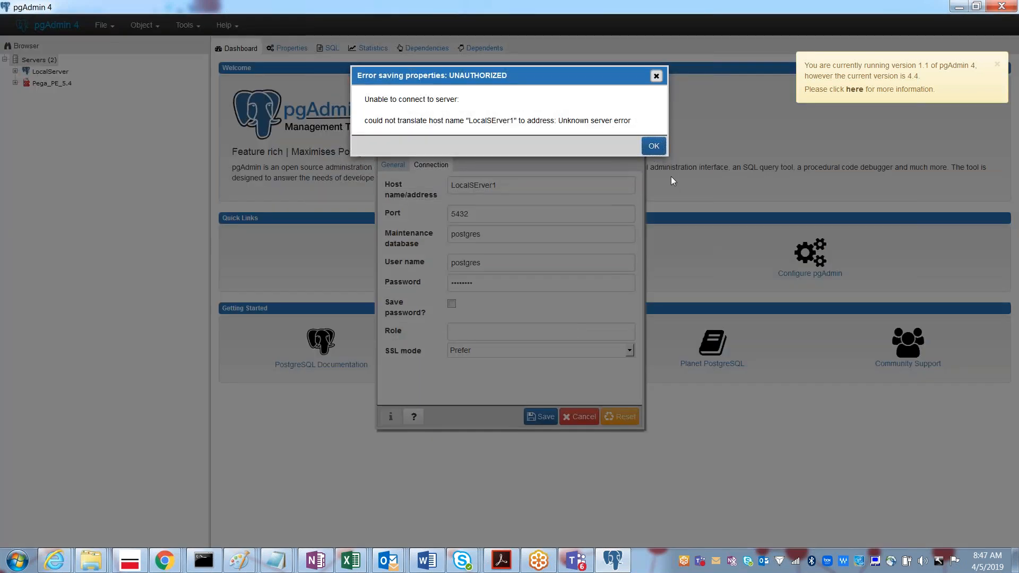
pyautogui.click(654, 147)
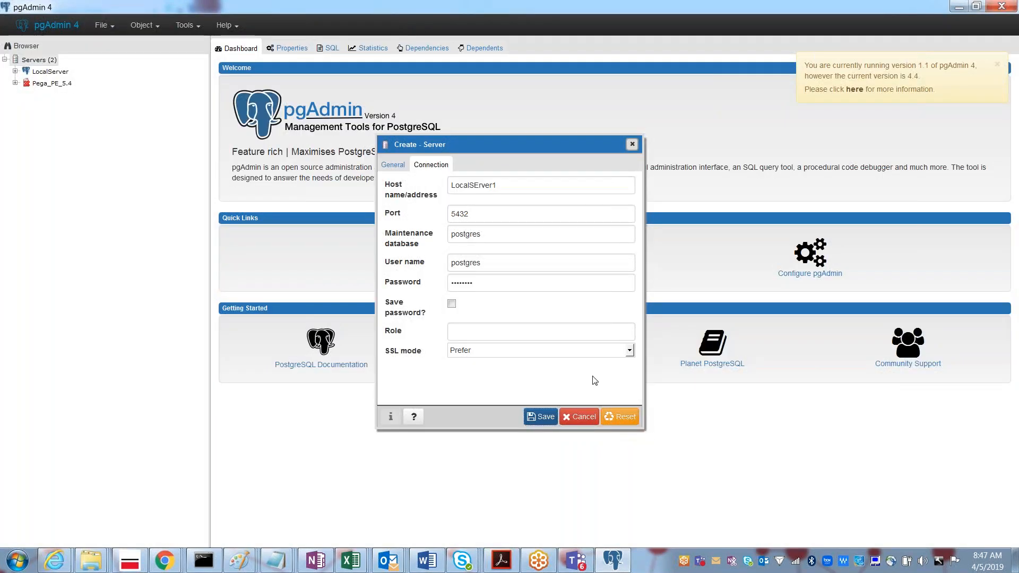
pyautogui.click(584, 418)
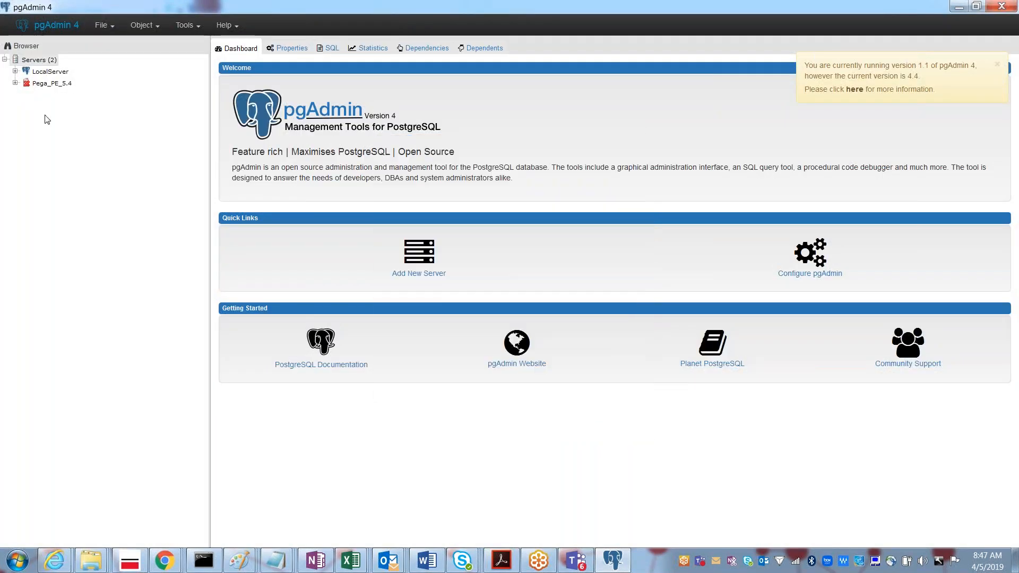
# Step: Connect Pega_PE_5.4 and LocalServer, and review LocalServer's connection properties (localhost, port 5432)
pyautogui.click(15, 84)
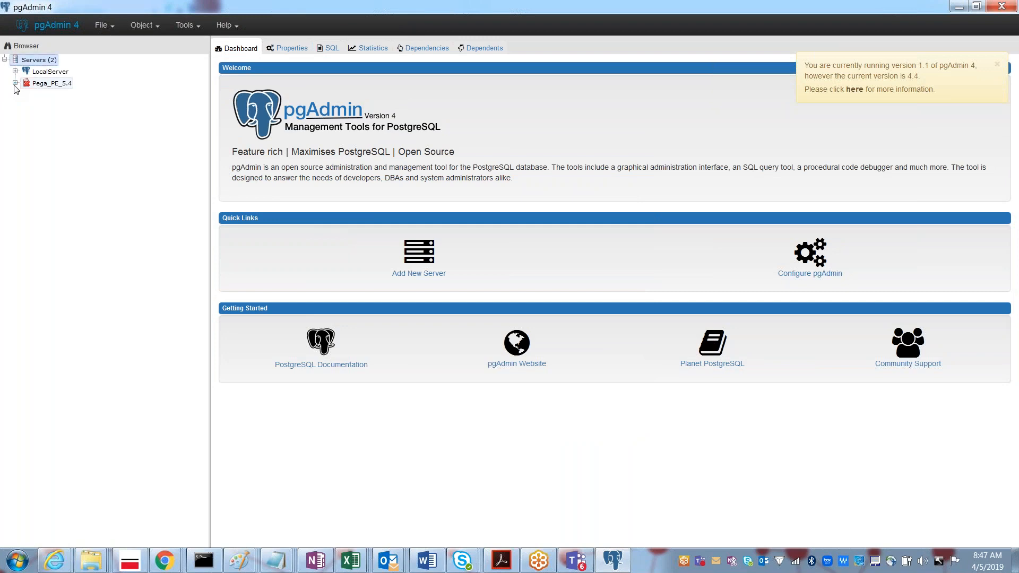
pyautogui.doubleClick(56, 72)
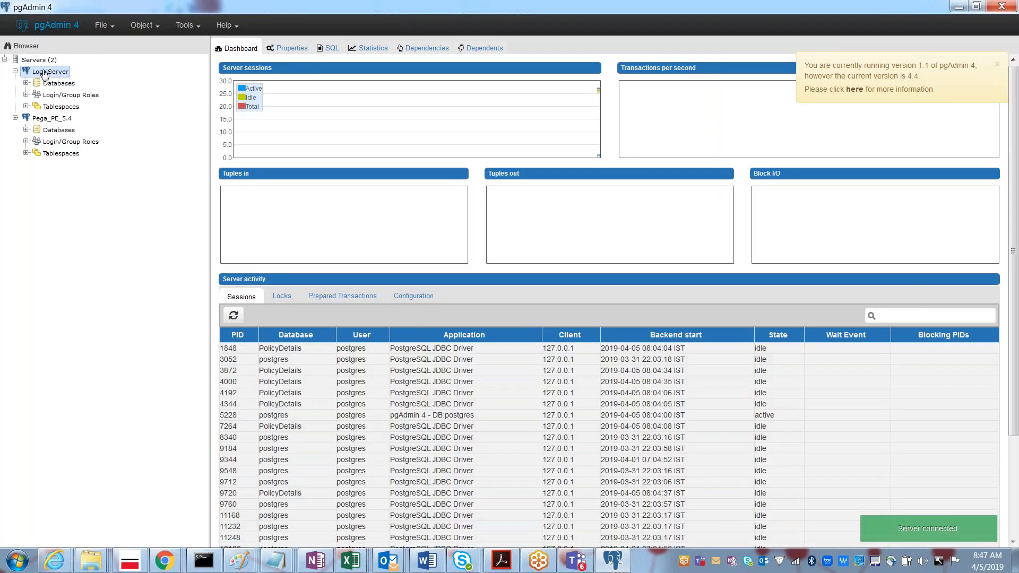
pyautogui.rightClick(44, 73)
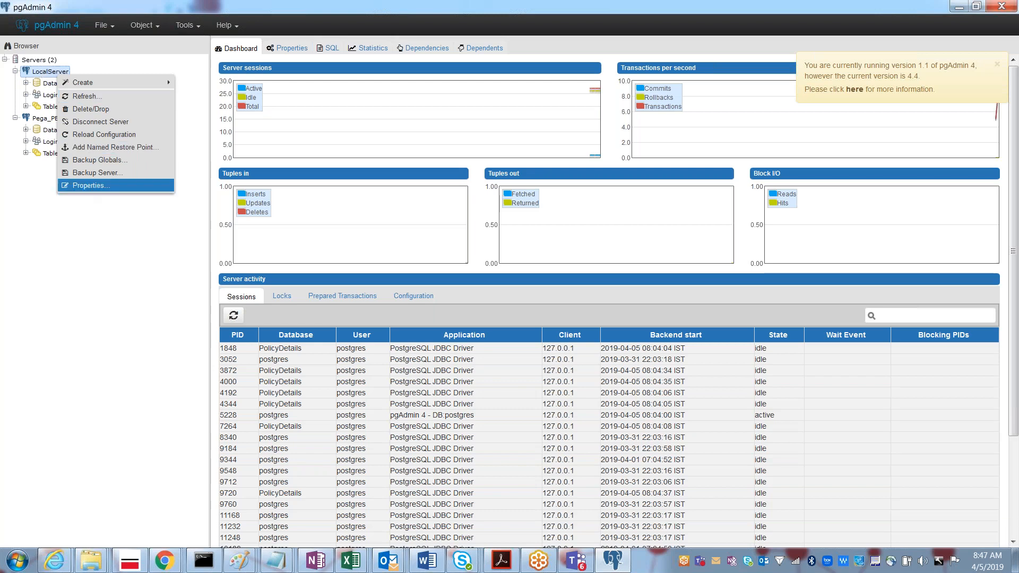
pyautogui.click(88, 185)
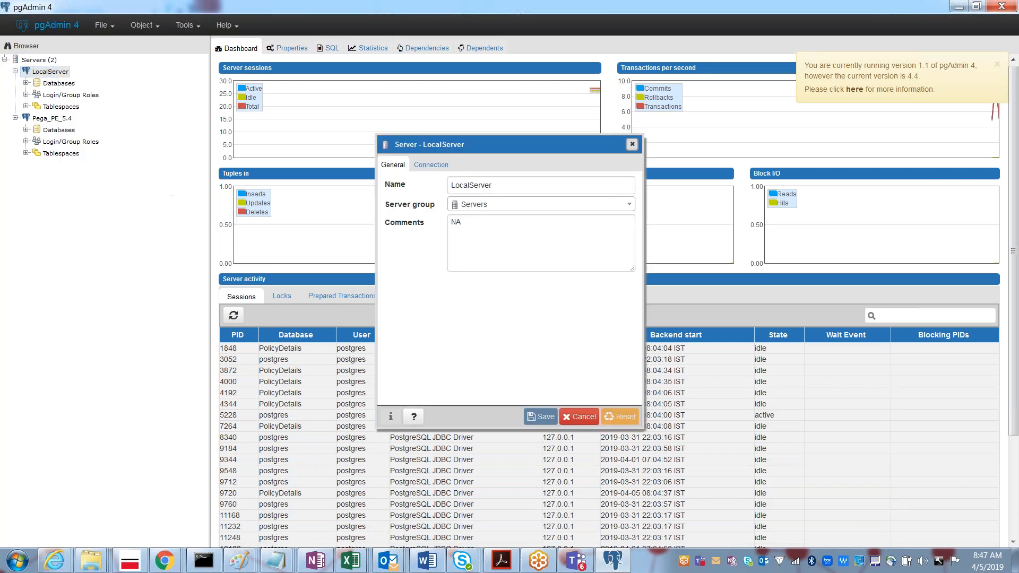
pyautogui.click(431, 164)
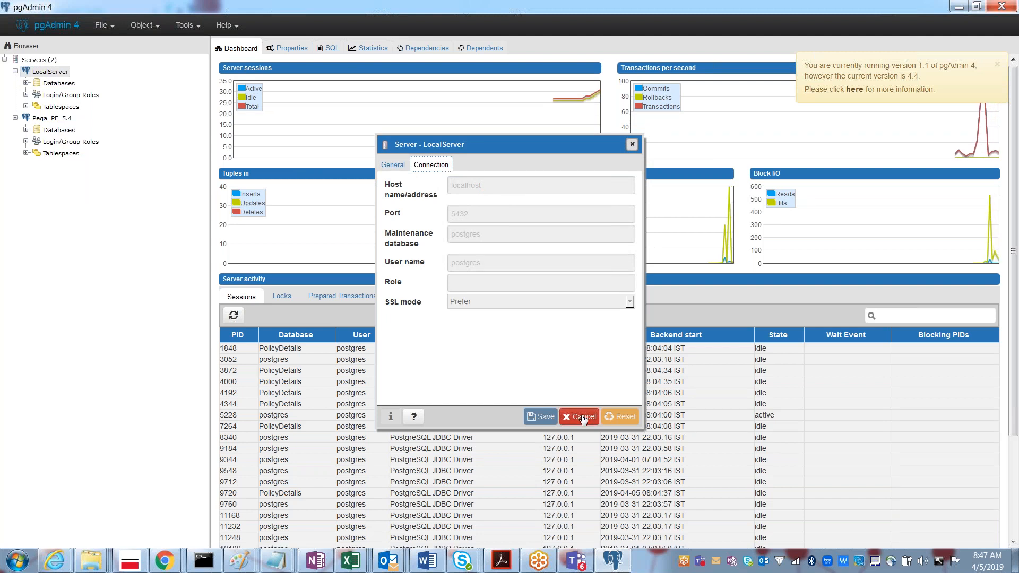
pyautogui.click(393, 165)
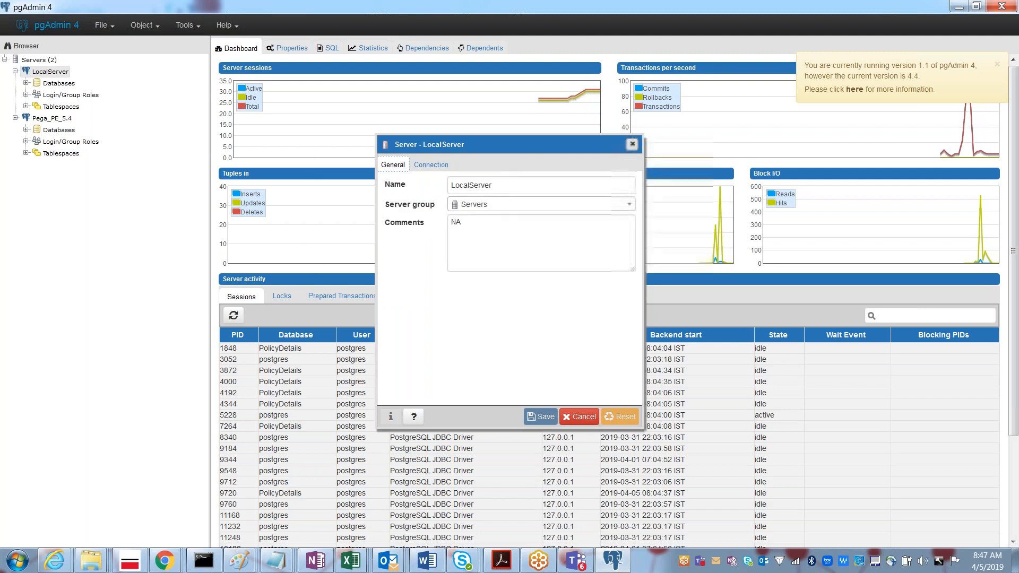
pyautogui.click(440, 166)
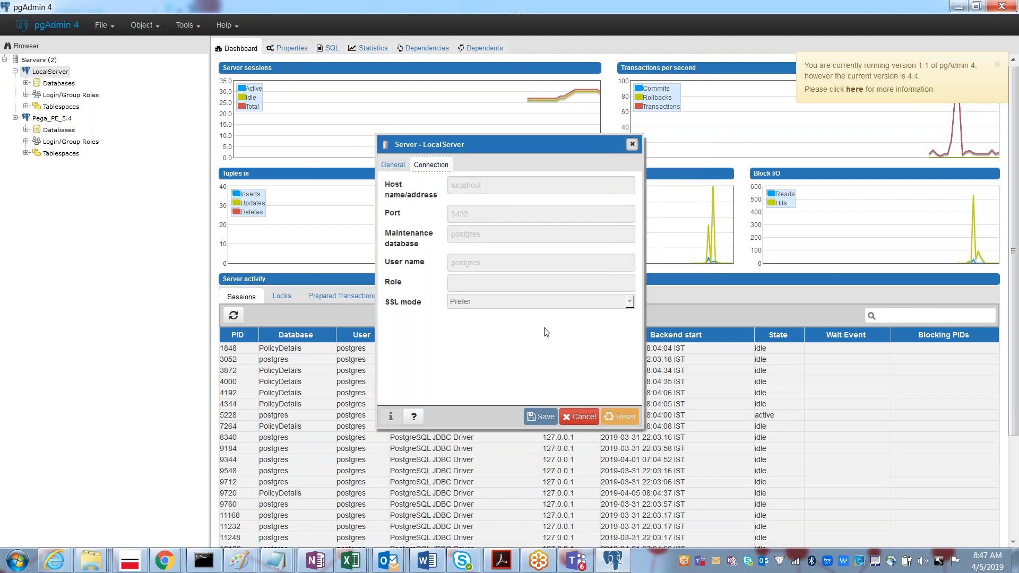
pyautogui.click(581, 417)
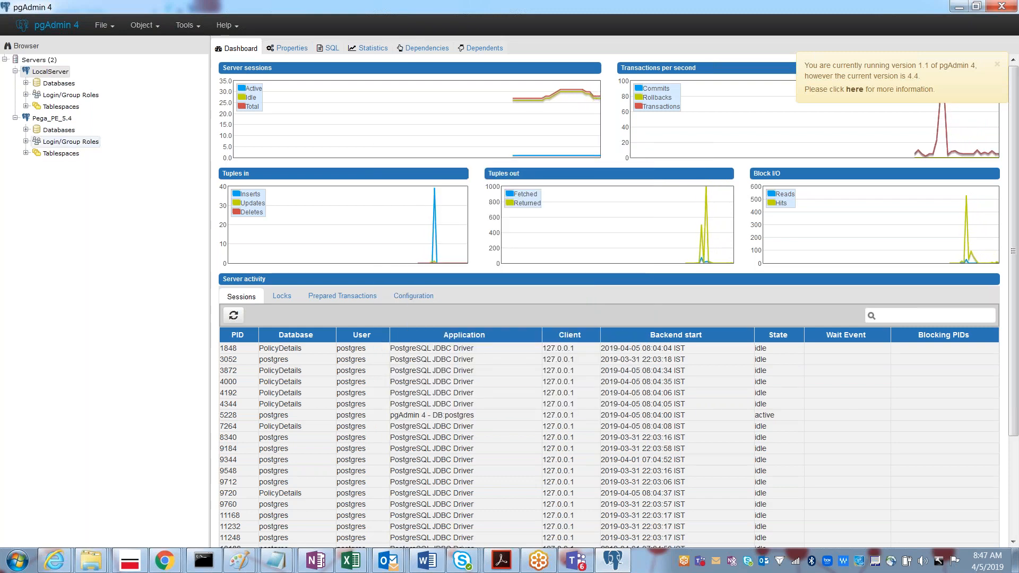
# Step: Create a new server from the Servers group and name it LocalServer1
pyautogui.click(48, 62)
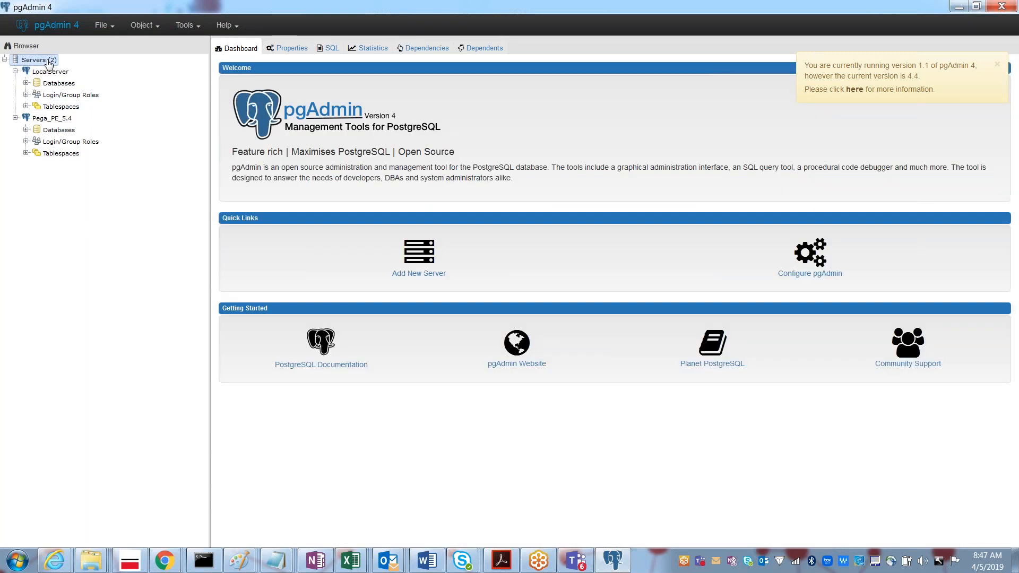
pyautogui.rightClick(48, 61)
pyautogui.moveTo(72, 75)
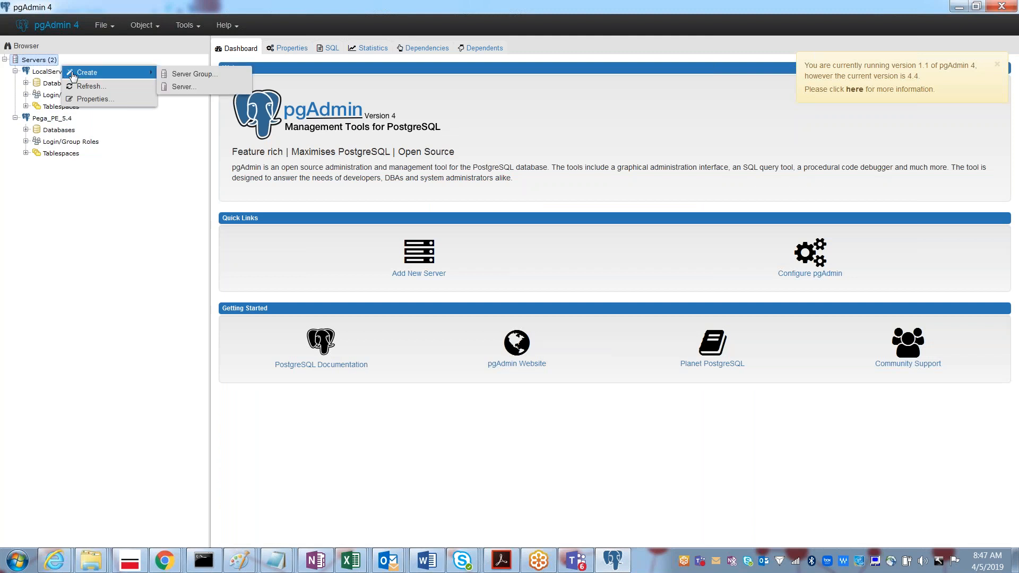
pyautogui.click(183, 88)
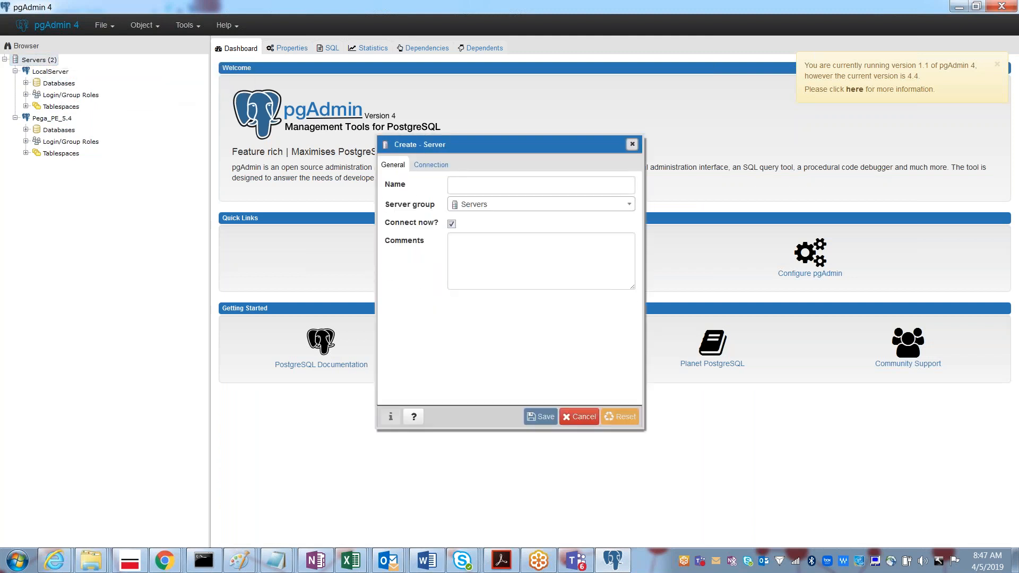
pyautogui.click(454, 186)
pyautogui.write('LocalServer1')
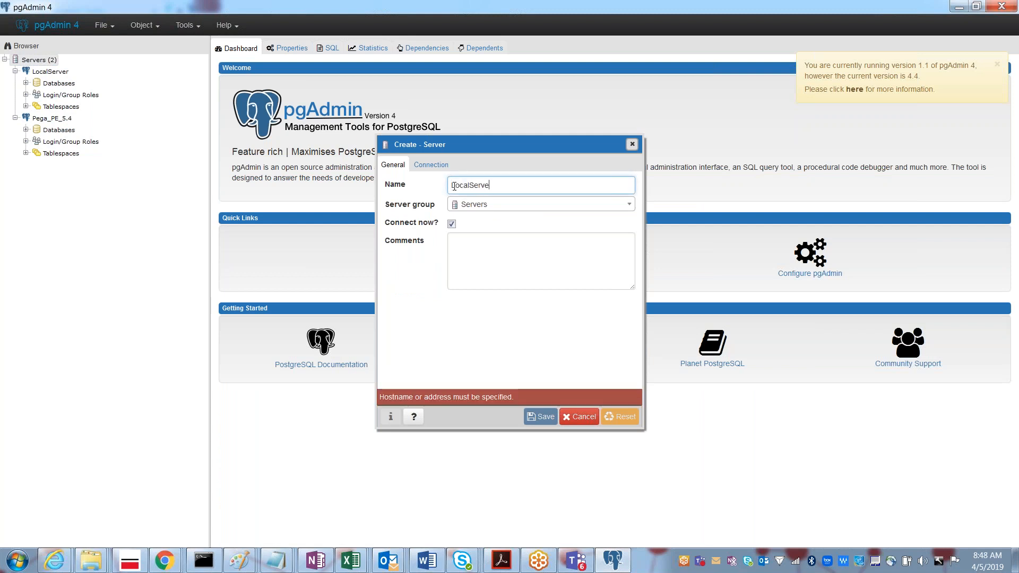
# Step: Set host localhost, enter the password with Save password ticked, and save the server
pyautogui.click(424, 167)
pyautogui.click(473, 184)
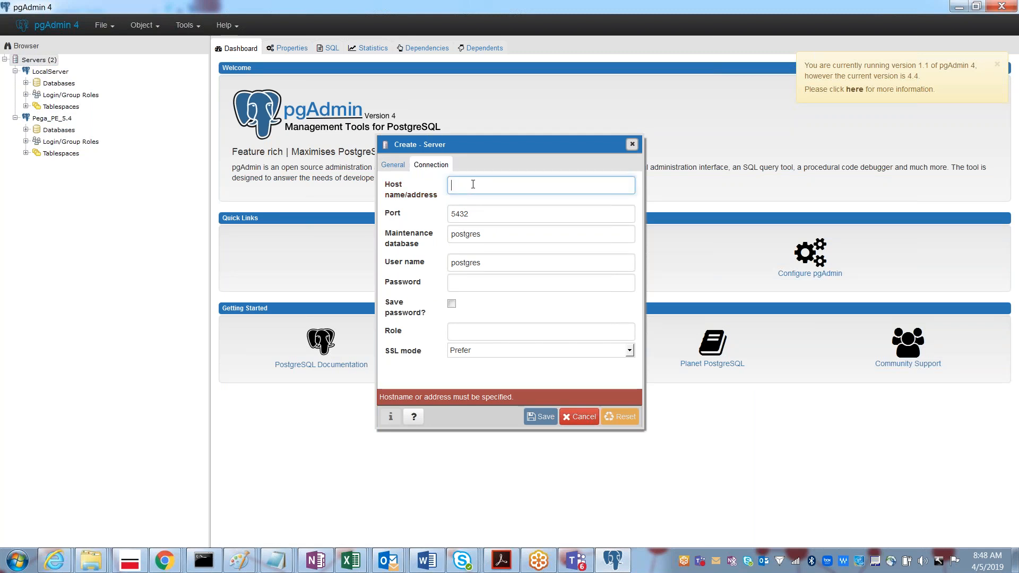
pyautogui.write('localhost')
pyautogui.press('Tab')
pyautogui.press('Tab')
pyautogui.press('Tab')
pyautogui.press('Tab')
pyautogui.write('postgre')
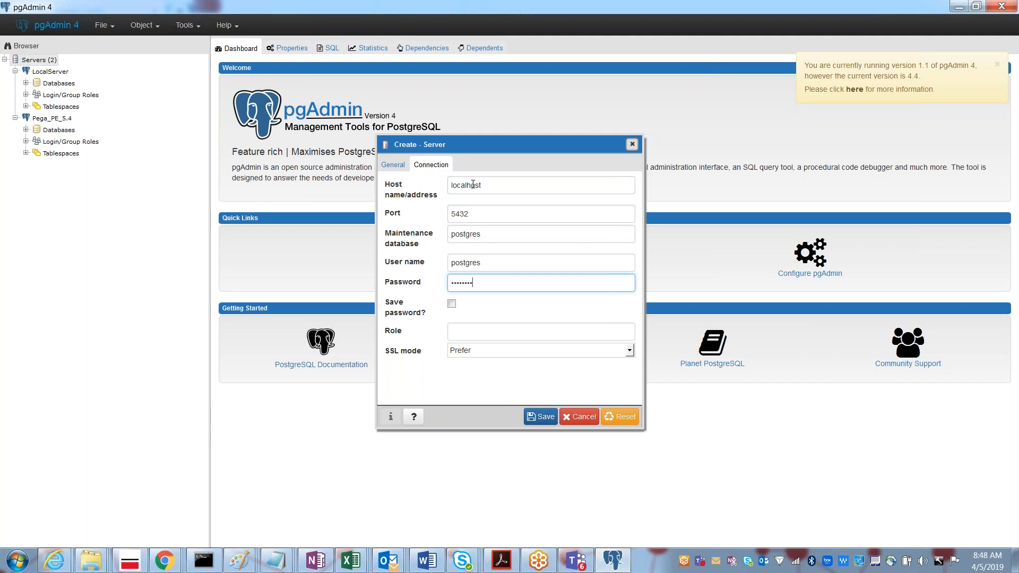
pyautogui.write('s')
pyautogui.click(451, 304)
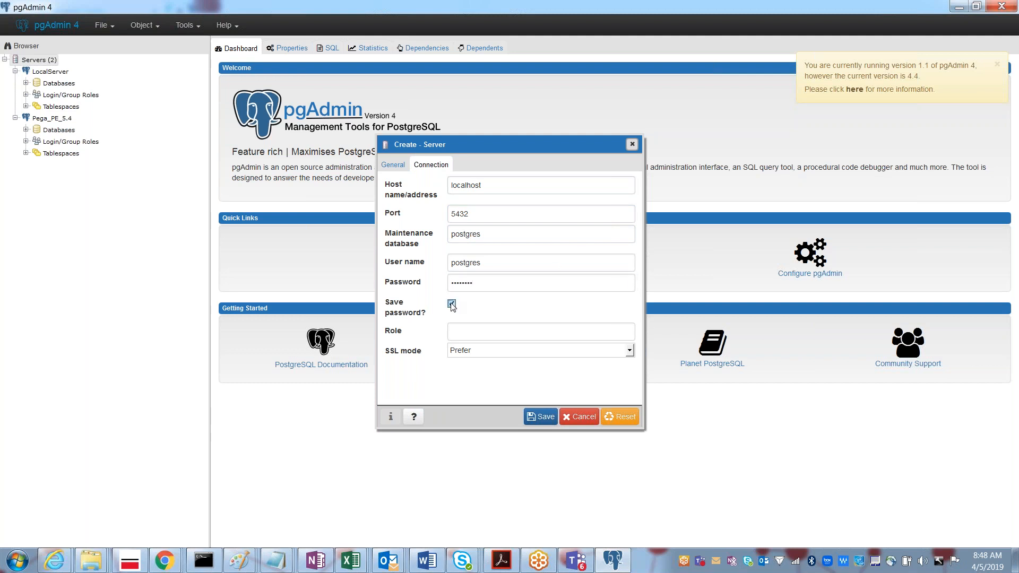
pyautogui.click(547, 420)
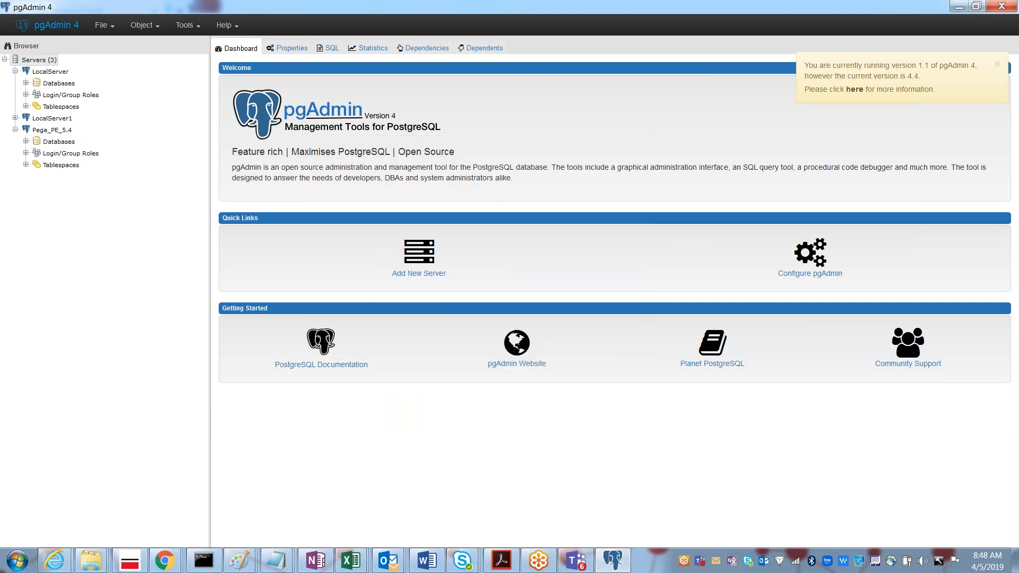
# Step: Expand LocalServer1, then start a new server registration and cancel it without adding a server
pyautogui.click(16, 119)
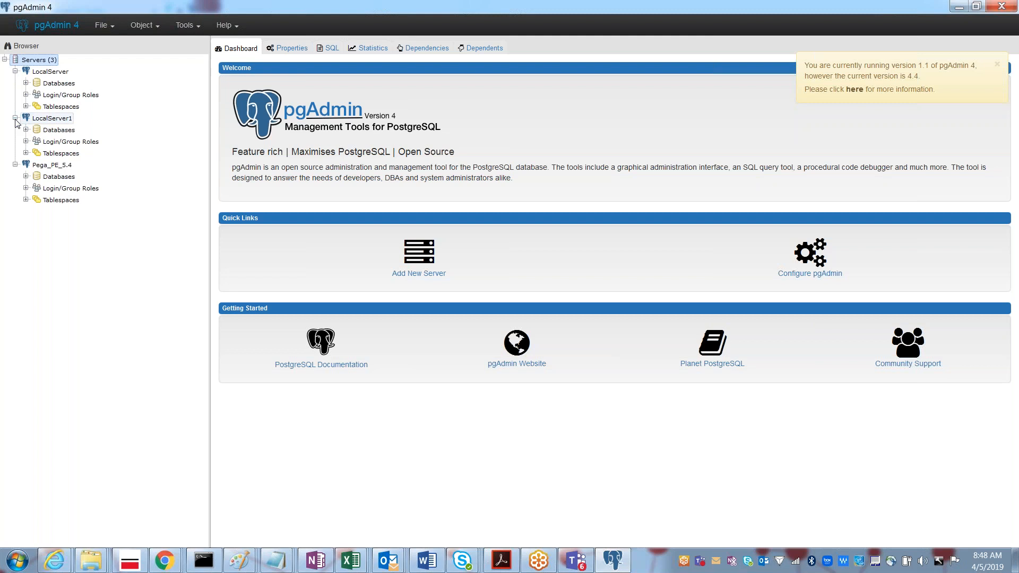
pyautogui.rightClick(41, 64)
pyautogui.moveTo(86, 77)
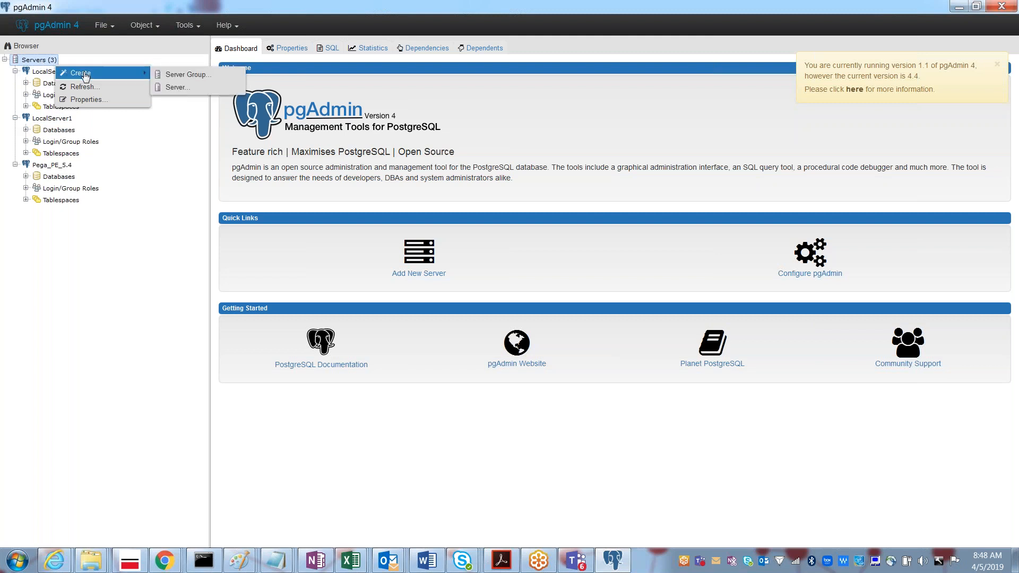
pyautogui.click(171, 88)
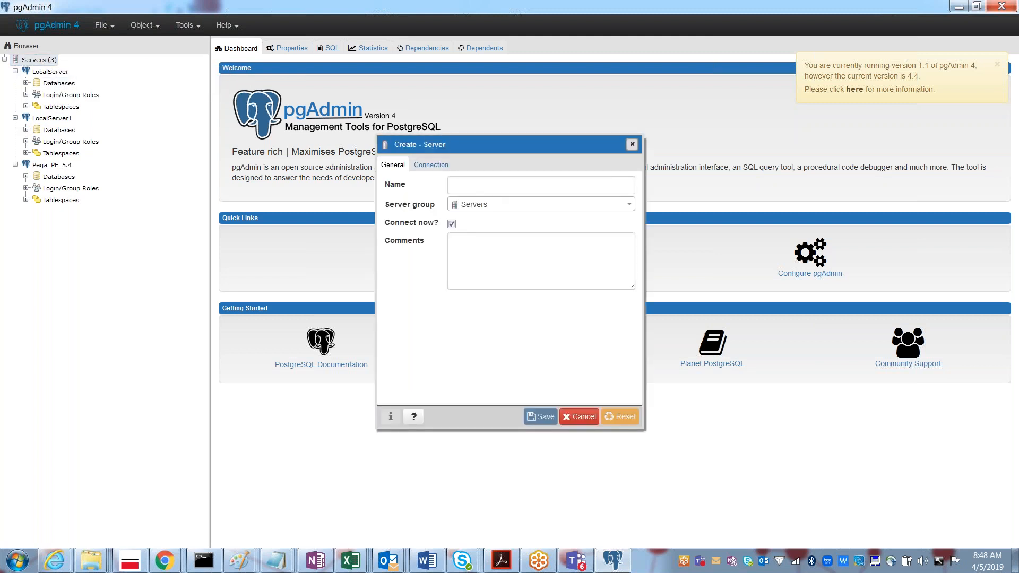
pyautogui.click(476, 187)
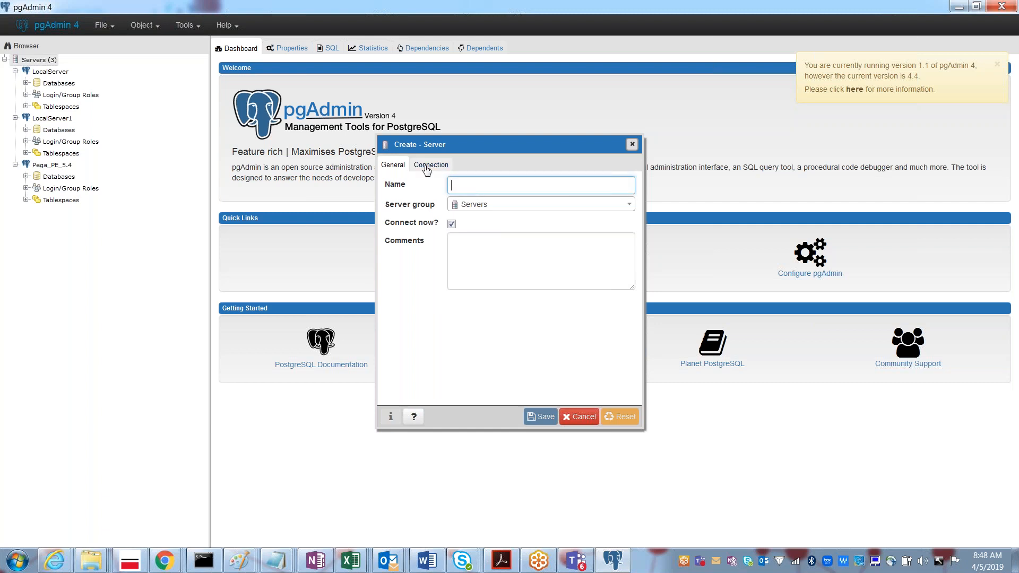
pyautogui.click(479, 188)
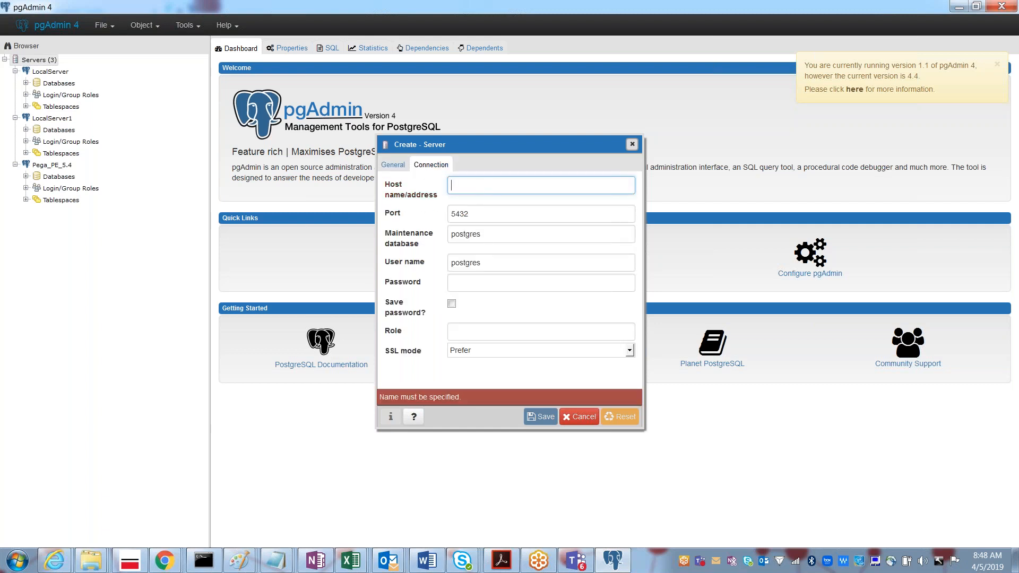
pyautogui.click(463, 285)
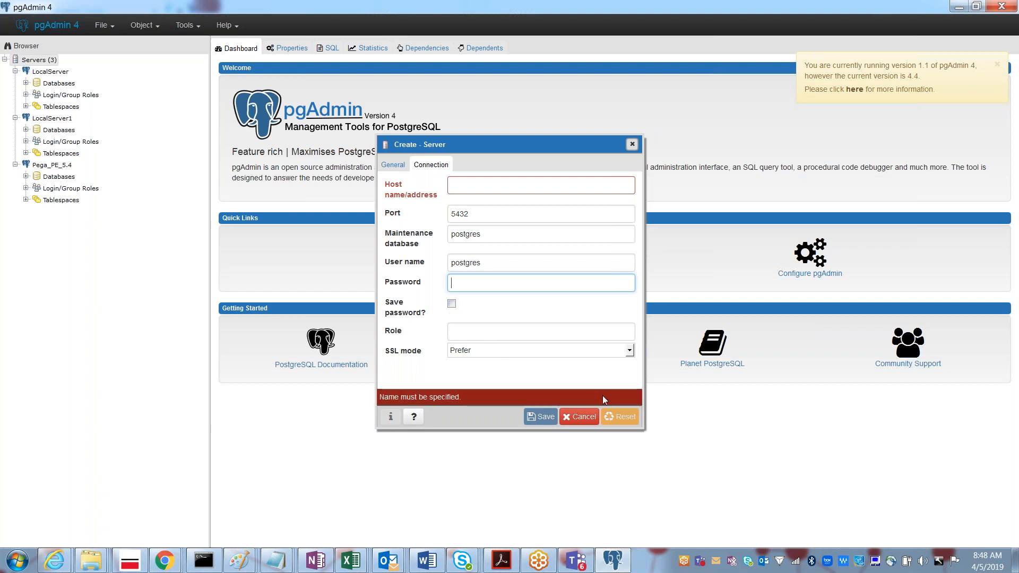
pyautogui.click(579, 418)
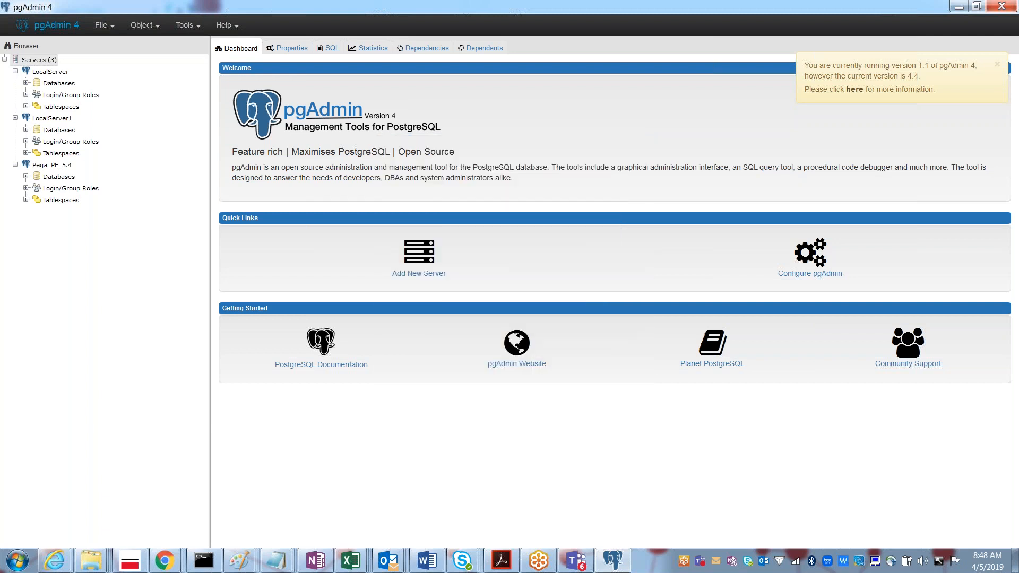
# Step: Expand LocalServer1's PolicyDetails database to the PolicyDetails table in the public schema and bring up its actions
pyautogui.click(25, 130)
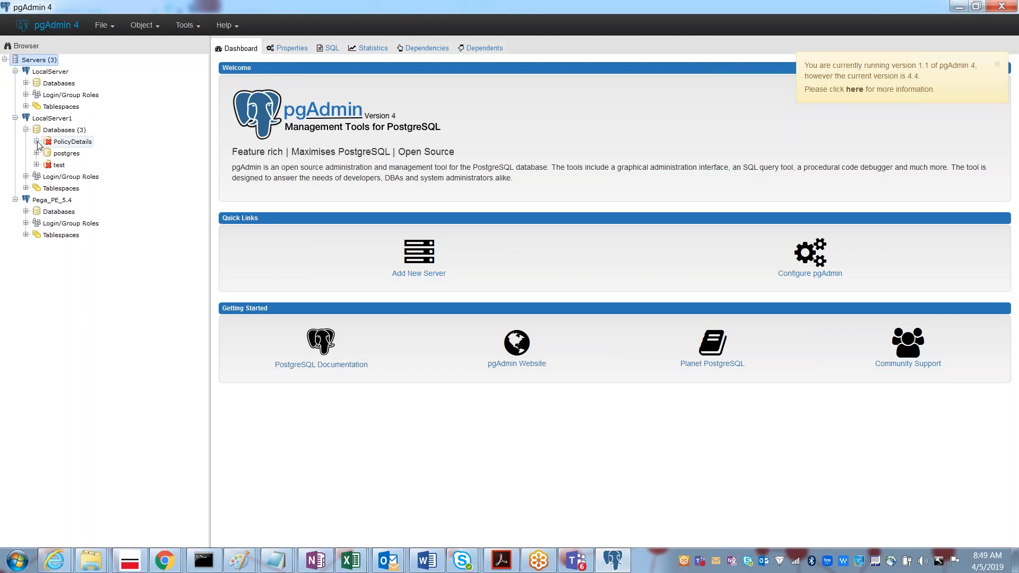
pyautogui.click(37, 142)
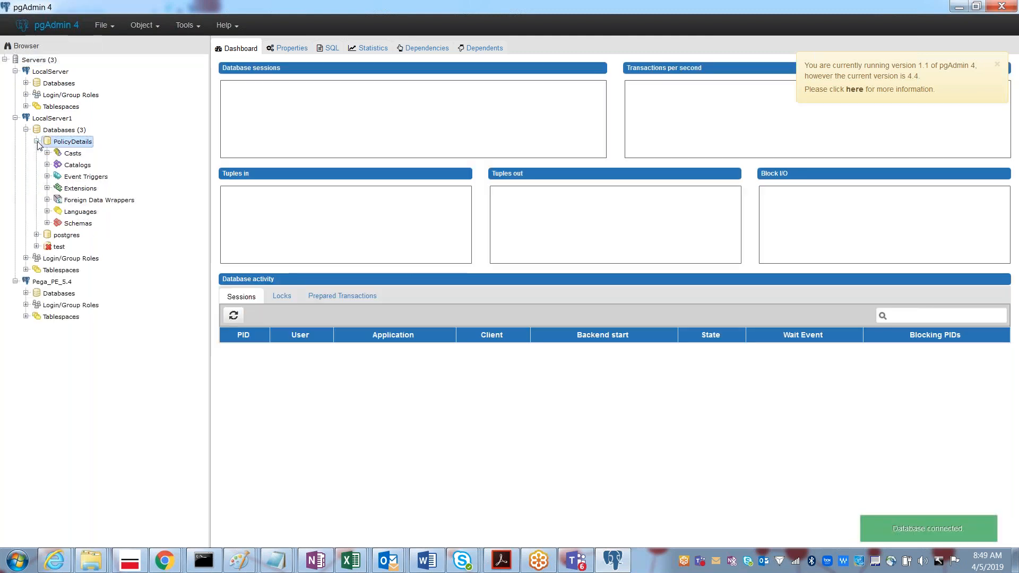
pyautogui.click(47, 224)
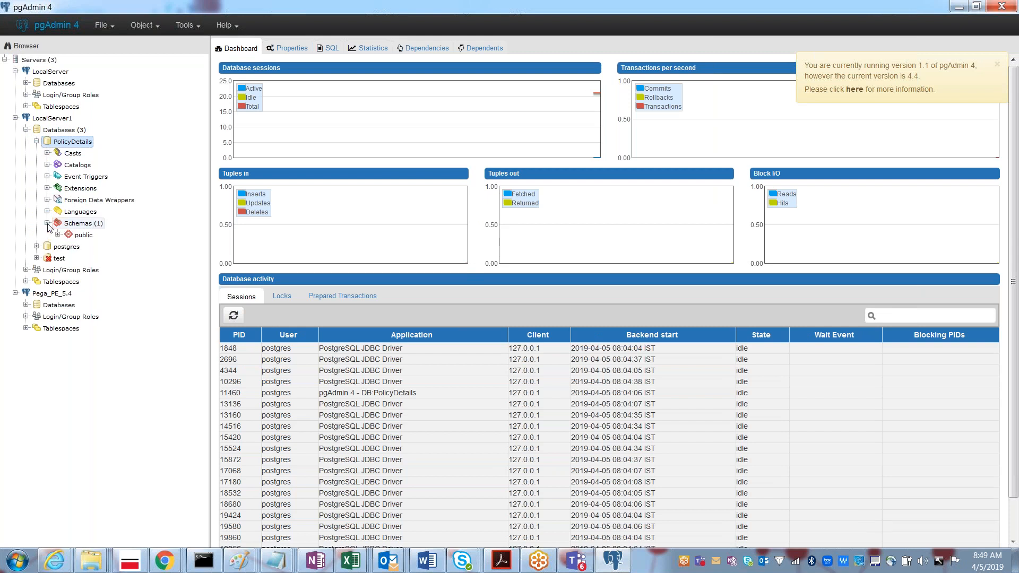
pyautogui.click(57, 235)
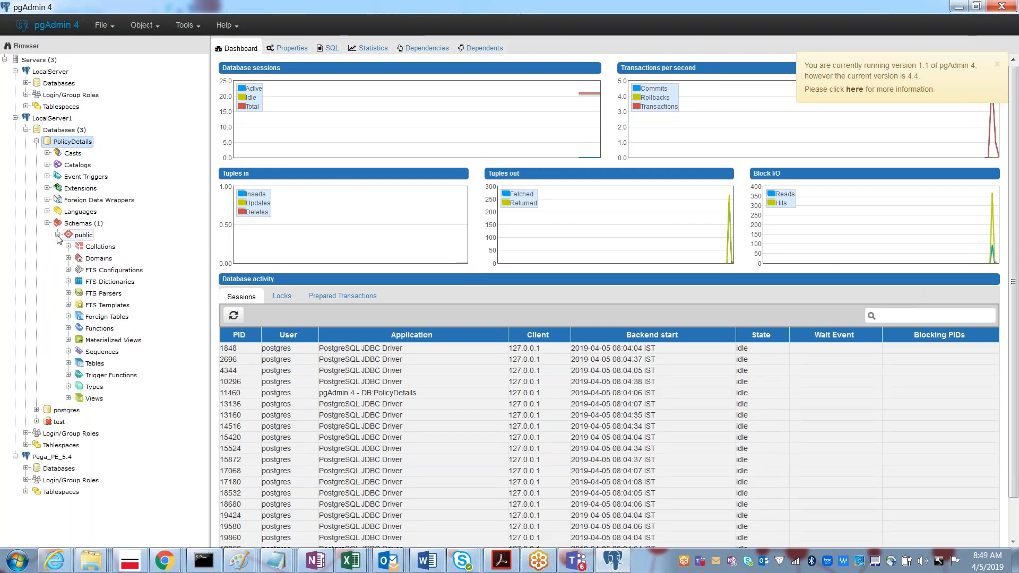
pyautogui.click(68, 363)
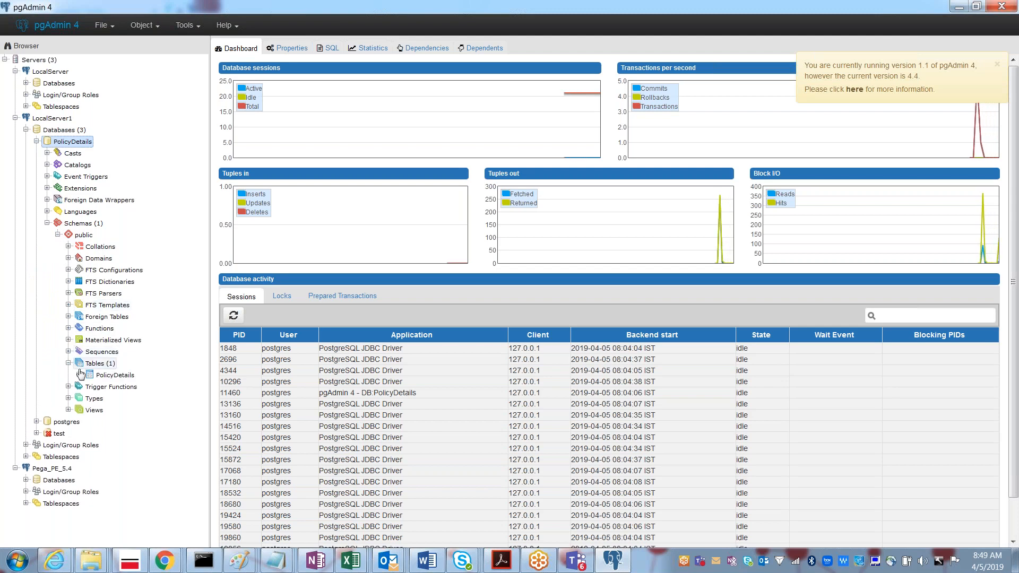
pyautogui.click(79, 375)
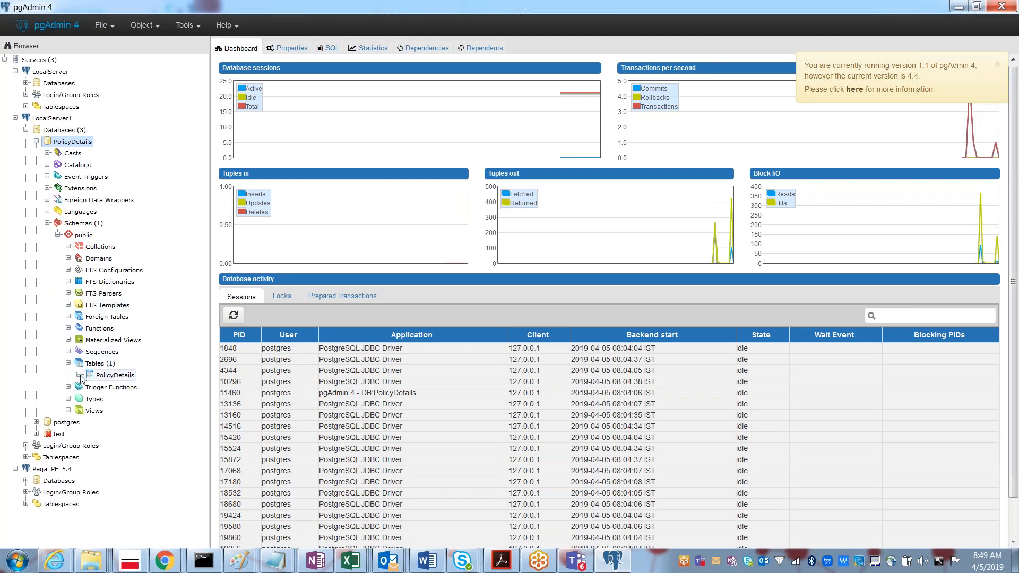
pyautogui.rightClick(119, 375)
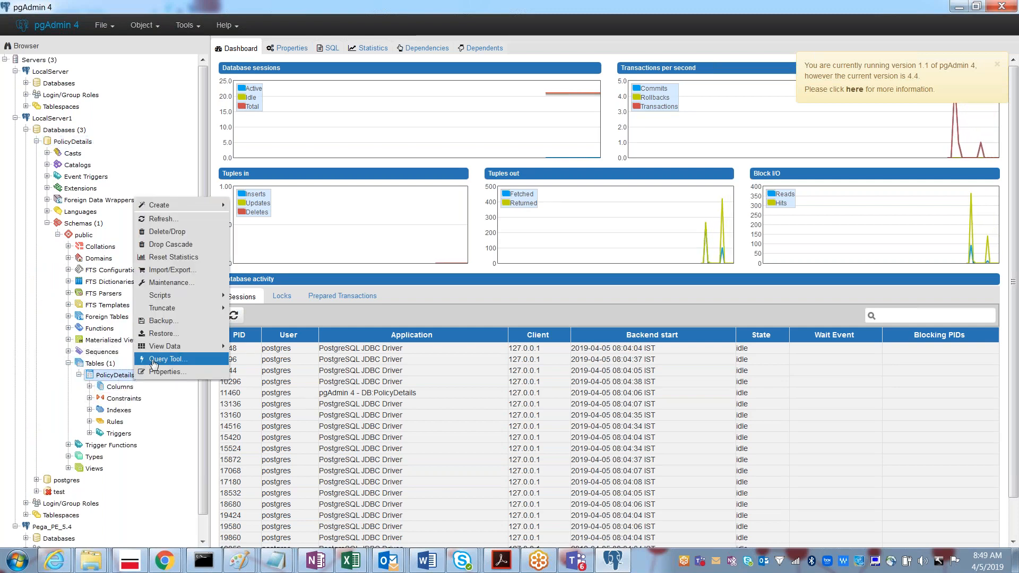
# Step: Show all rows of the PolicyDetails table, returning PolicyID and PolicyName columns with 0 rows
pyautogui.moveTo(170, 346)
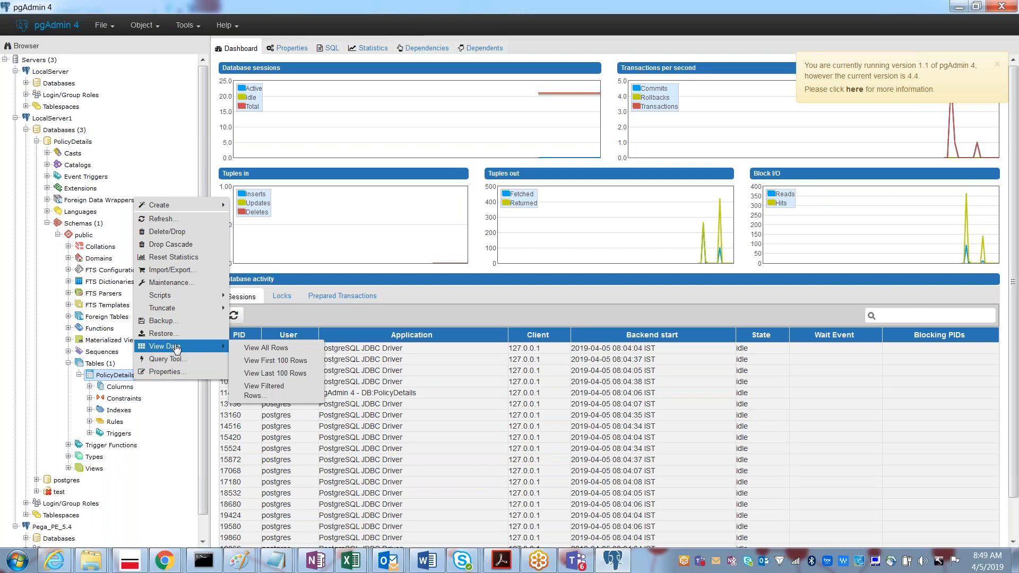
pyautogui.click(270, 350)
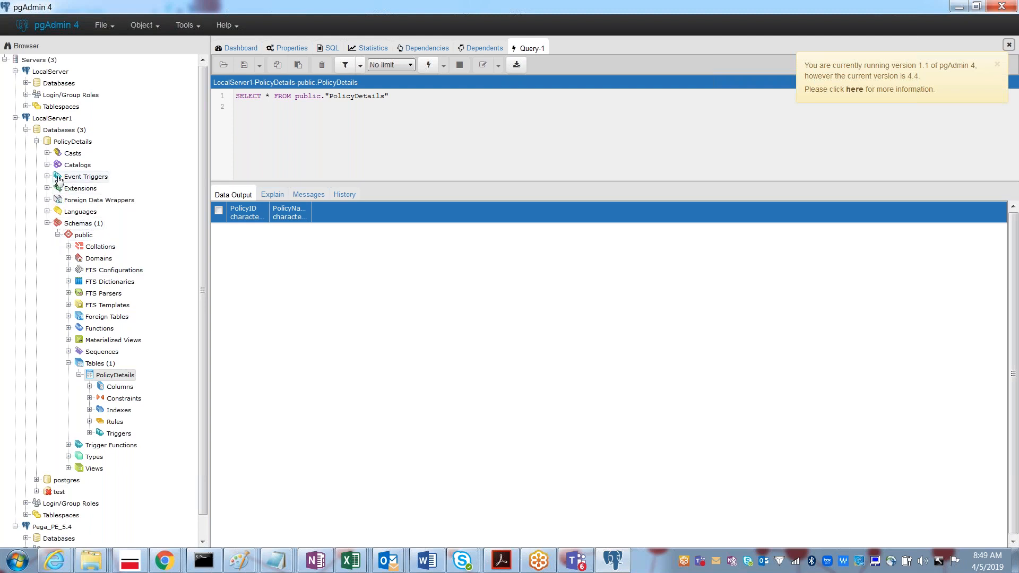
# Step: Collapse LocalServer1's schemas, list the 242 tables in LocalServer's postgres data schema, and widen the tree
pyautogui.click(47, 222)
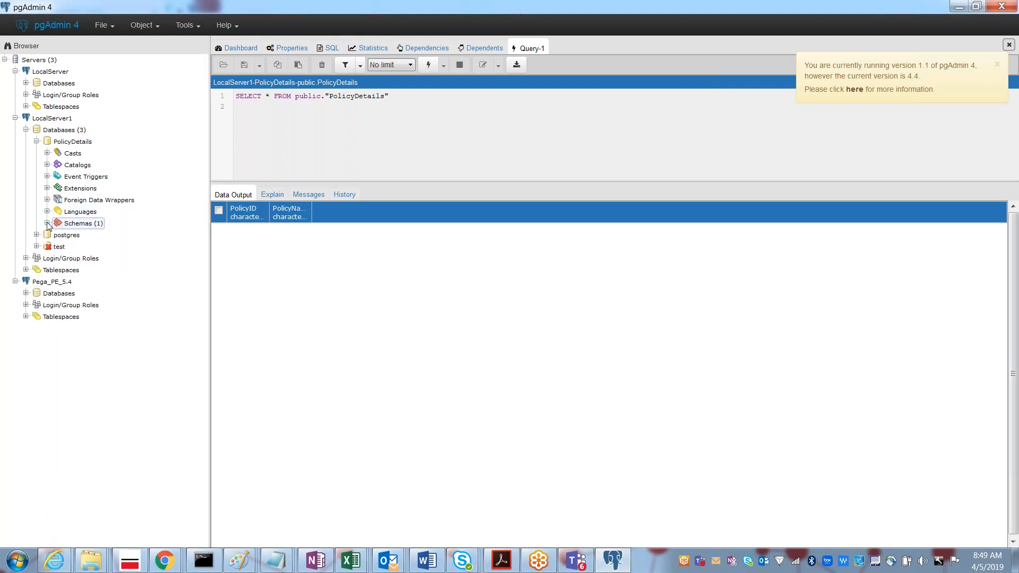
pyautogui.click(26, 83)
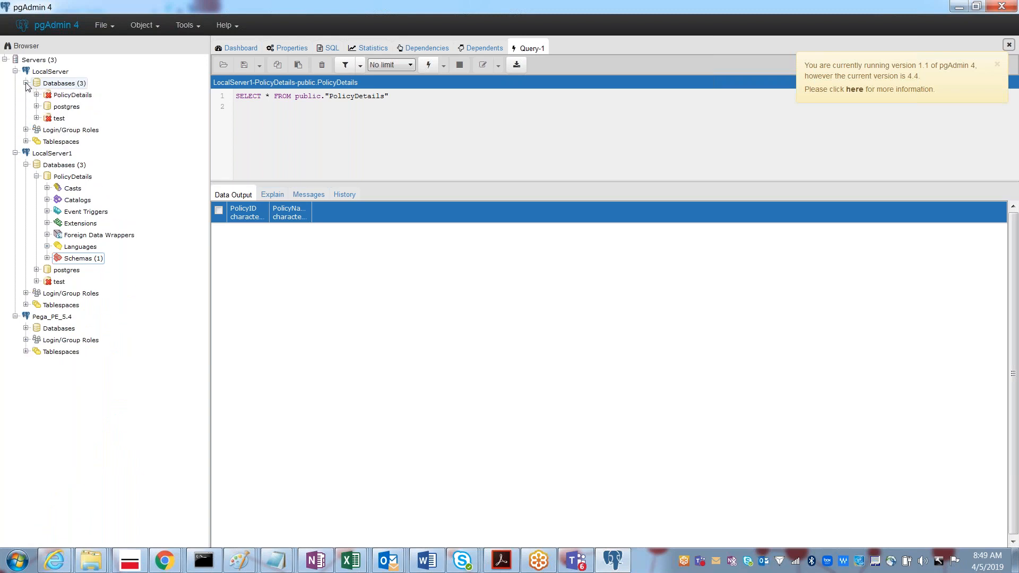
pyautogui.click(37, 107)
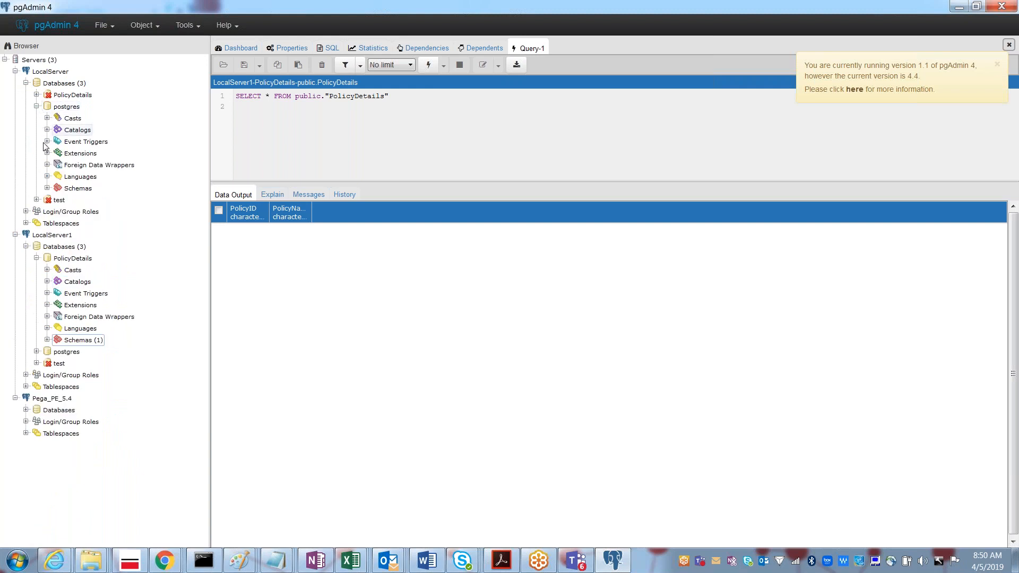
pyautogui.click(47, 188)
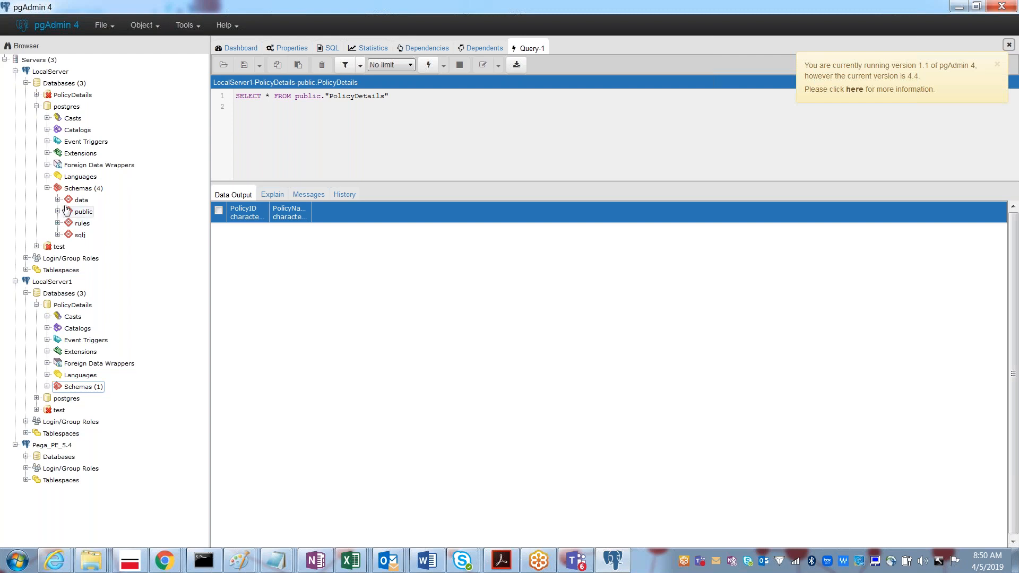
pyautogui.click(57, 200)
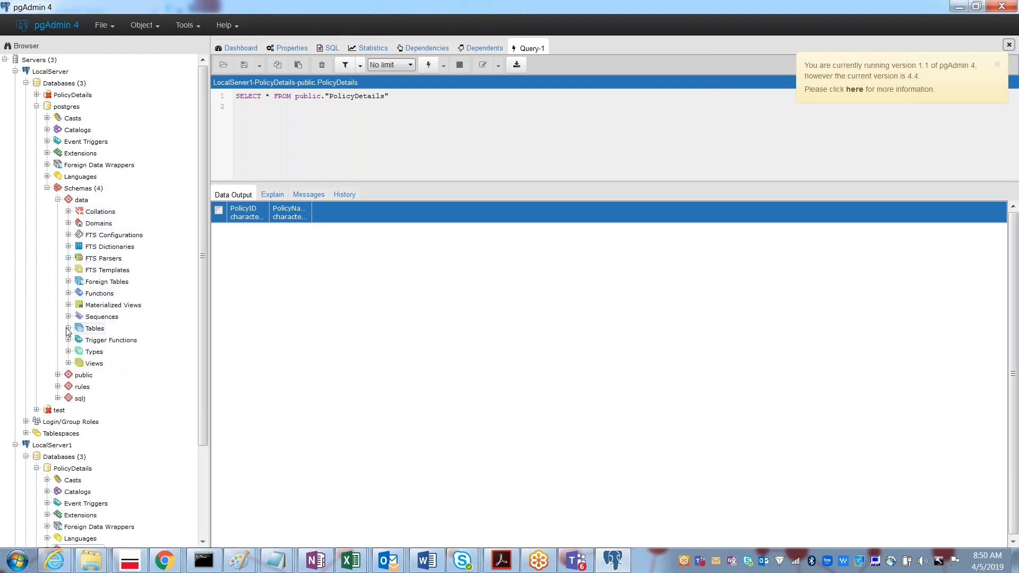
pyautogui.click(68, 328)
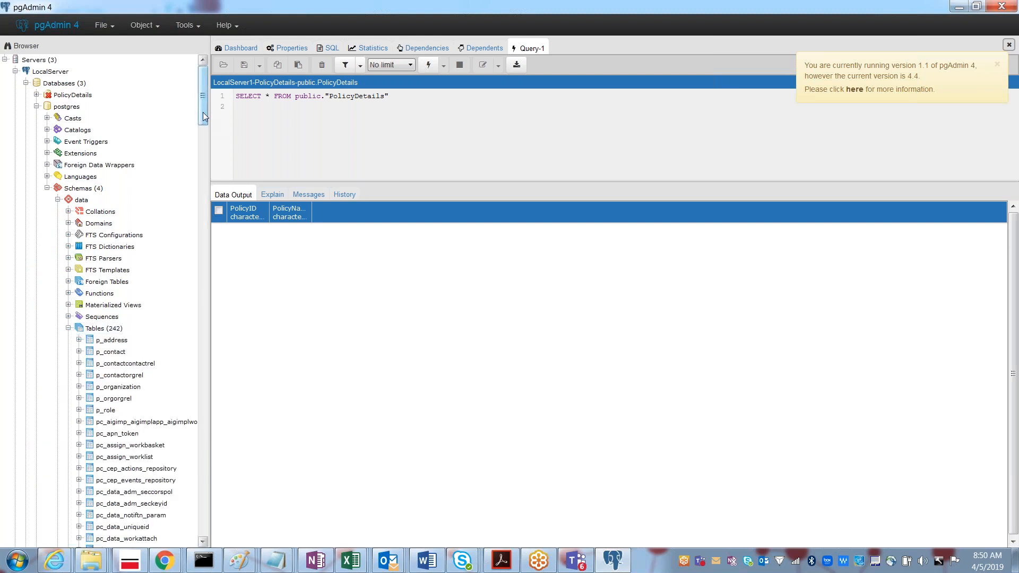
pyautogui.moveTo(203, 113); pyautogui.dragTo(200, 148)
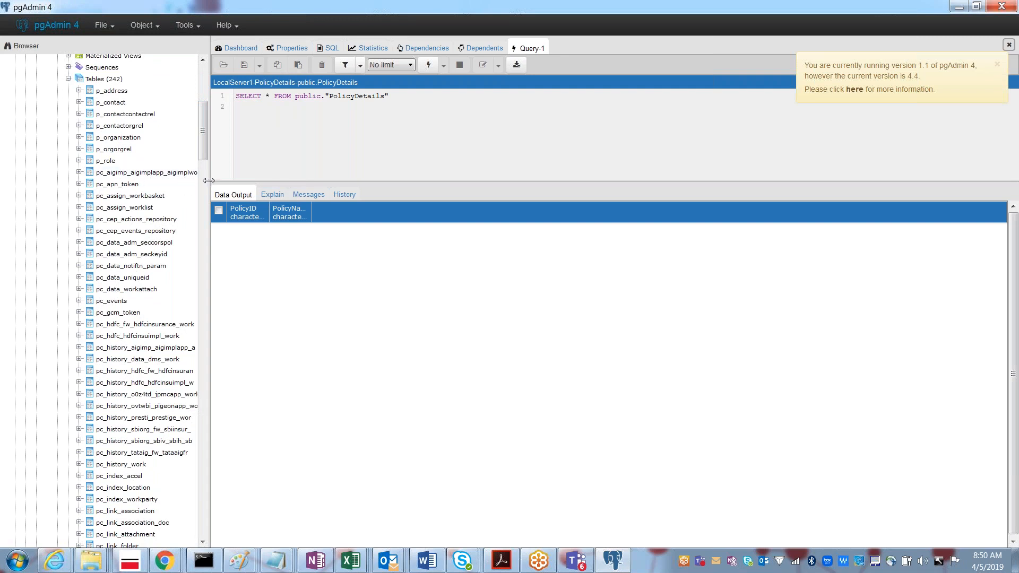
pyautogui.moveTo(219, 181); pyautogui.dragTo(238, 181)
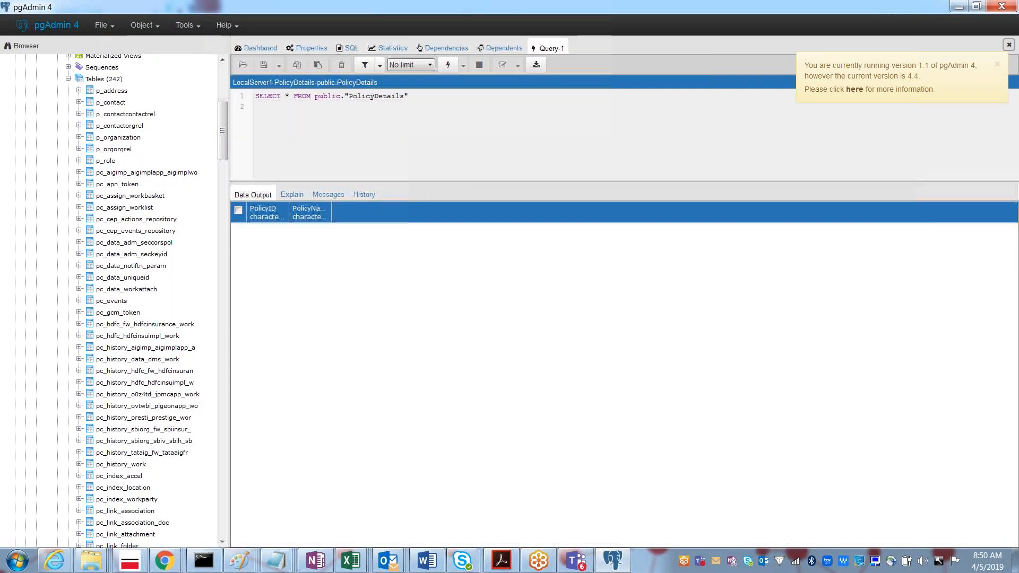
# Step: Show all rows of the pc_aigimp_aigimplapp_aigimplwo table, listing cases C-84 to C-98 by pzinskey
pyautogui.rightClick(116, 178)
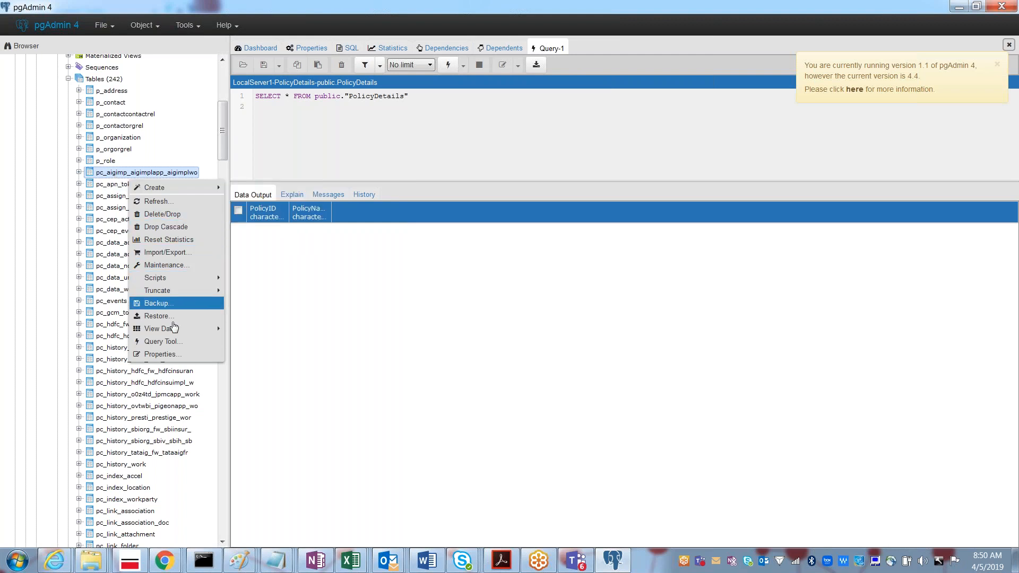
pyautogui.moveTo(173, 334)
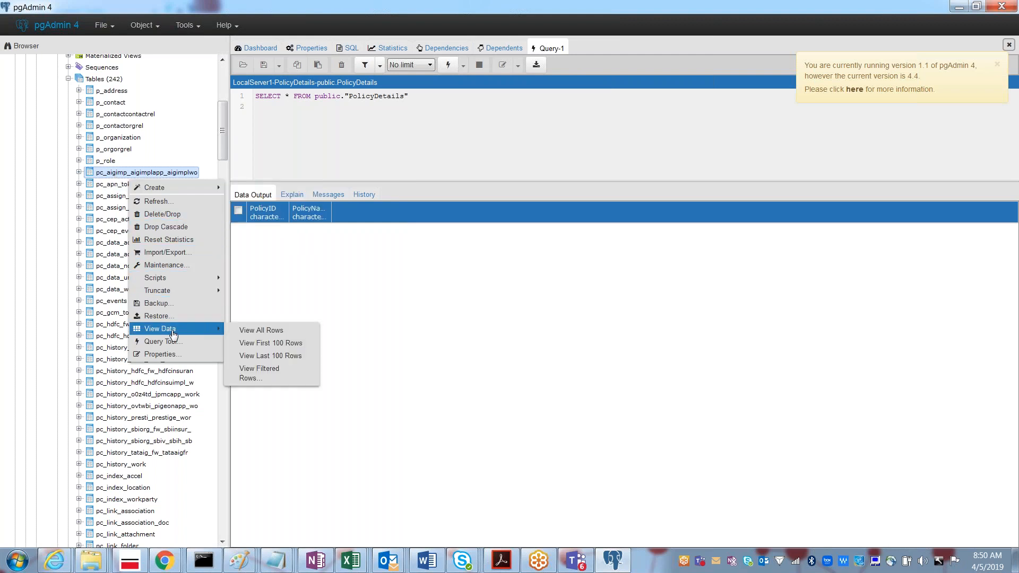
pyautogui.click(256, 331)
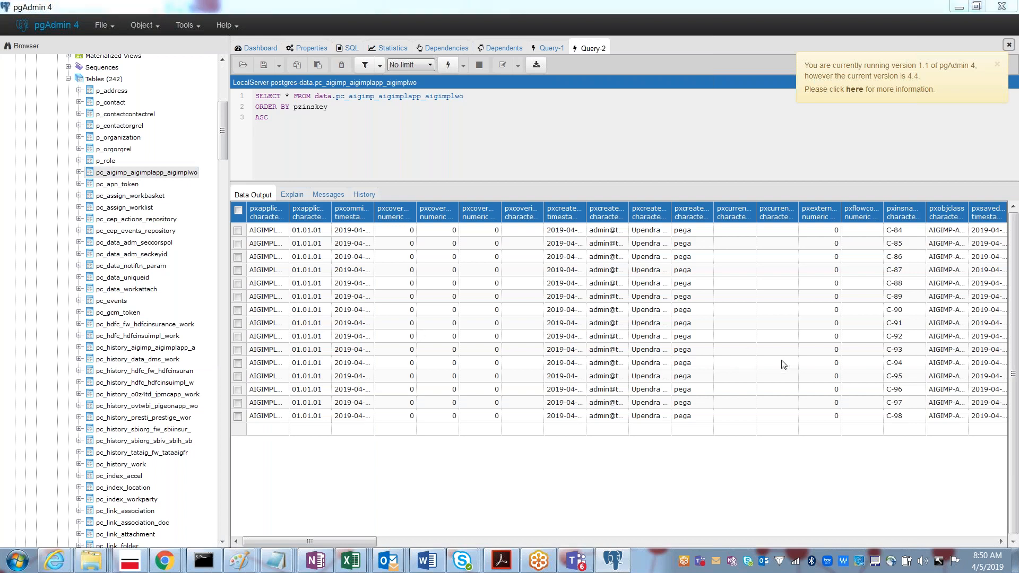
pyautogui.hotkey('alt', 'Tab')
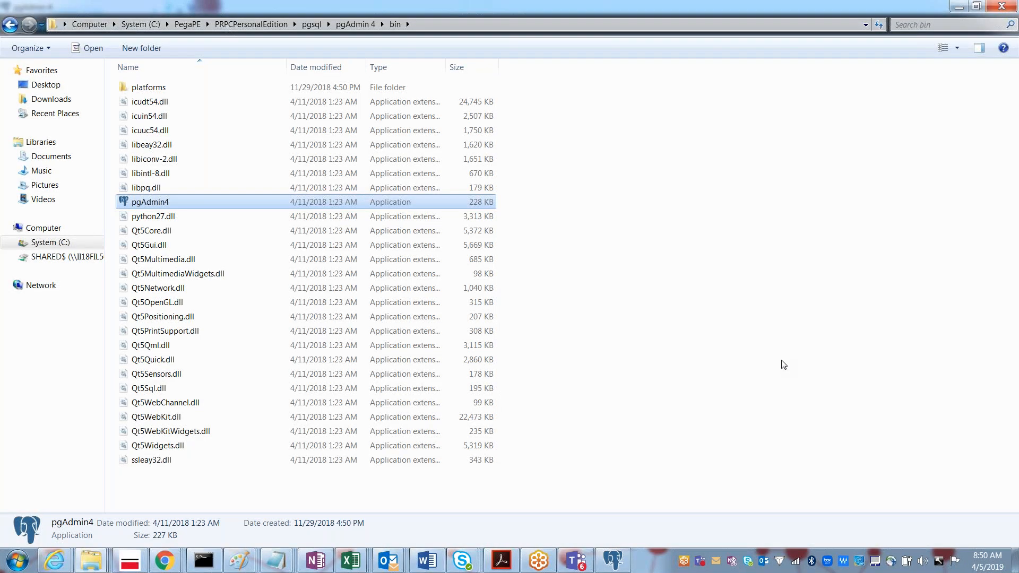
pyautogui.hotkey('alt', 'Tab')
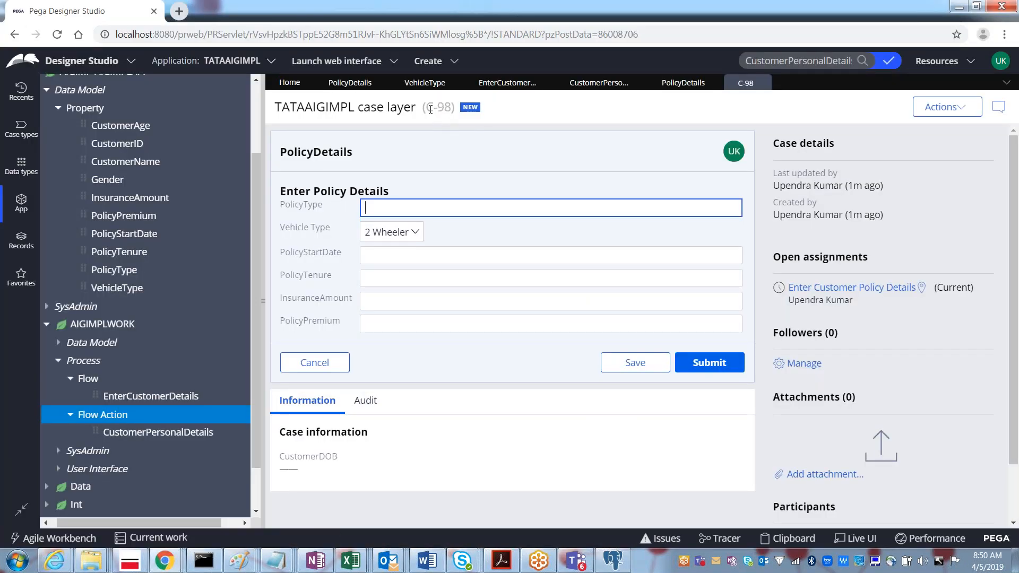
pyautogui.moveTo(429, 109); pyautogui.dragTo(451, 108)
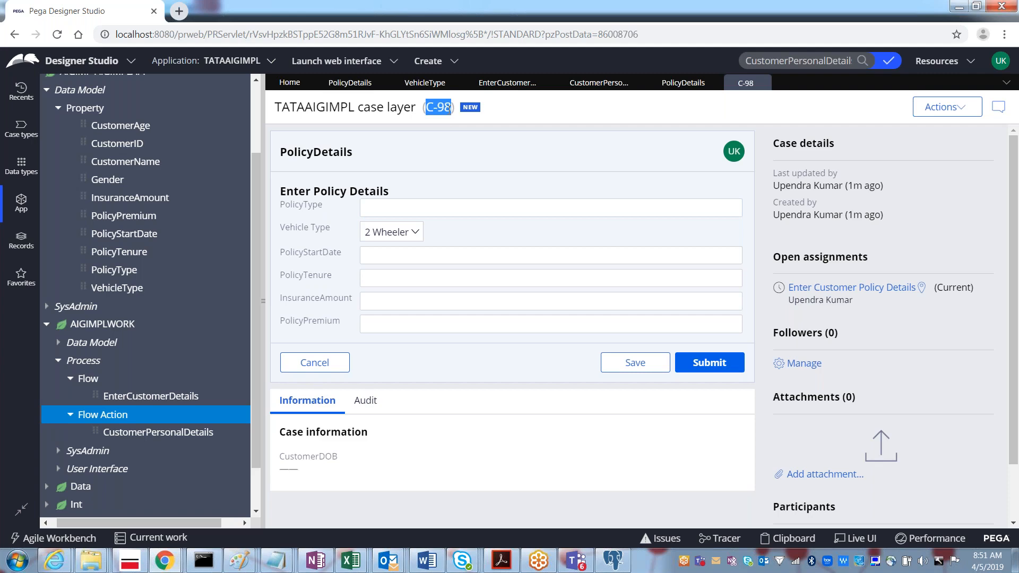
pyautogui.hotkey('alt', 'Tab')
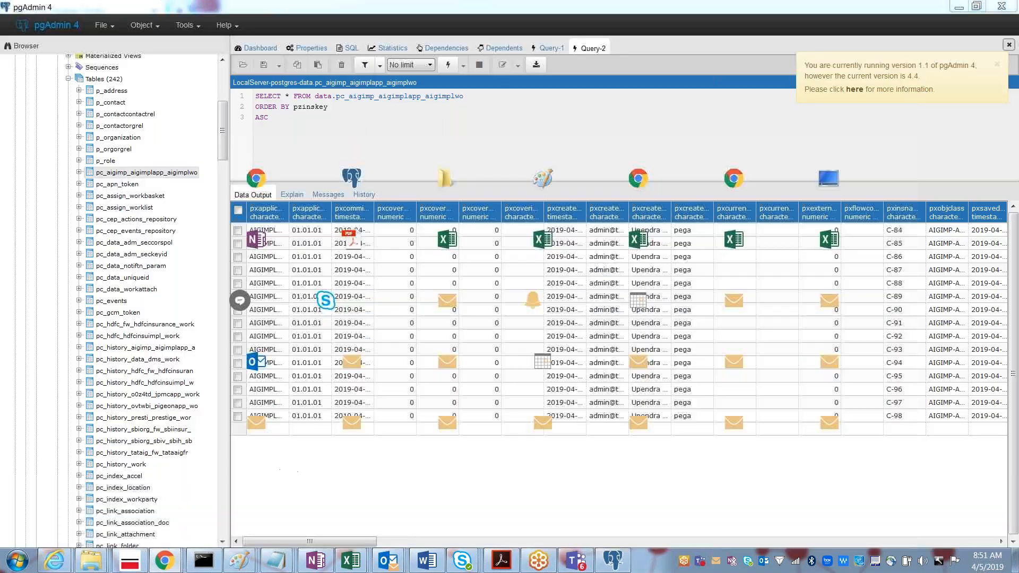
pyautogui.click(903, 420)
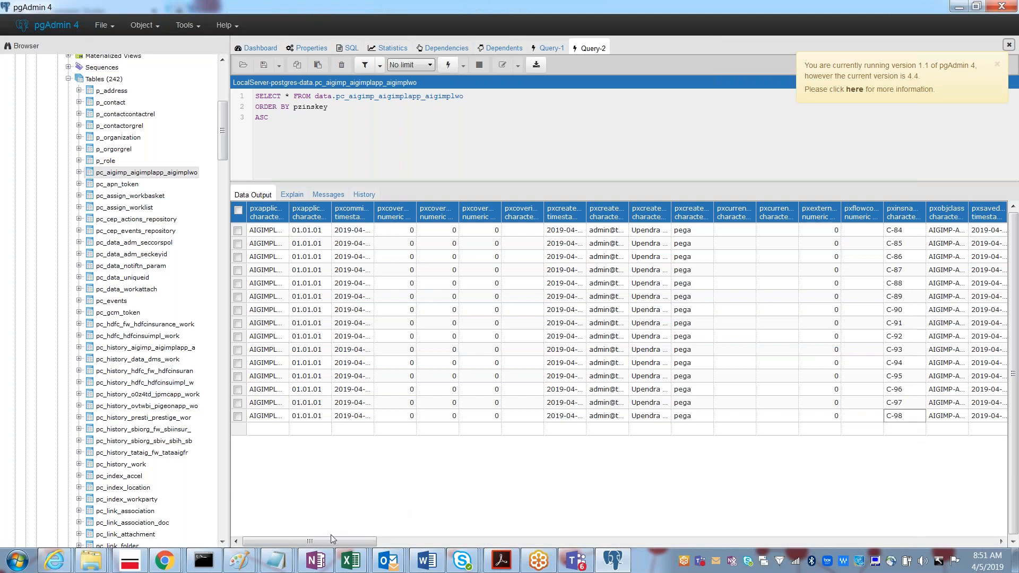
pyautogui.moveTo(343, 547); pyautogui.dragTo(394, 545)
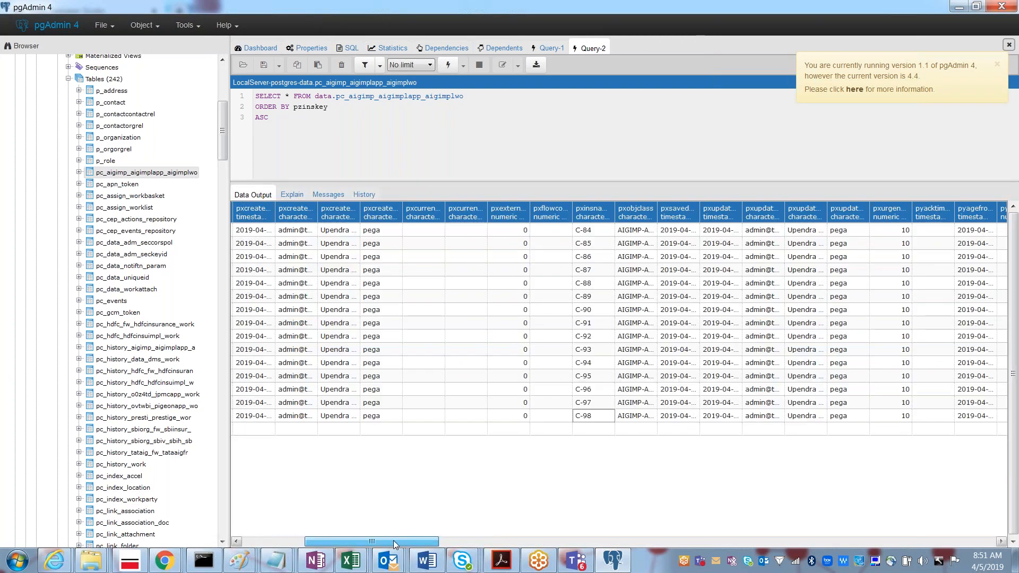
pyautogui.moveTo(394, 541); pyautogui.dragTo(418, 537)
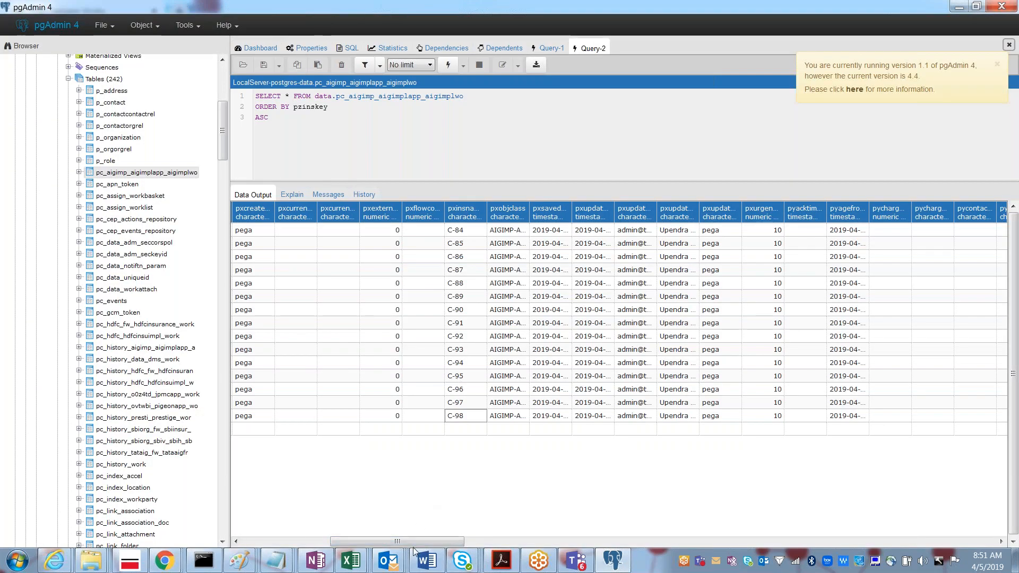
pyautogui.moveTo(428, 545); pyautogui.dragTo(1016, 509)
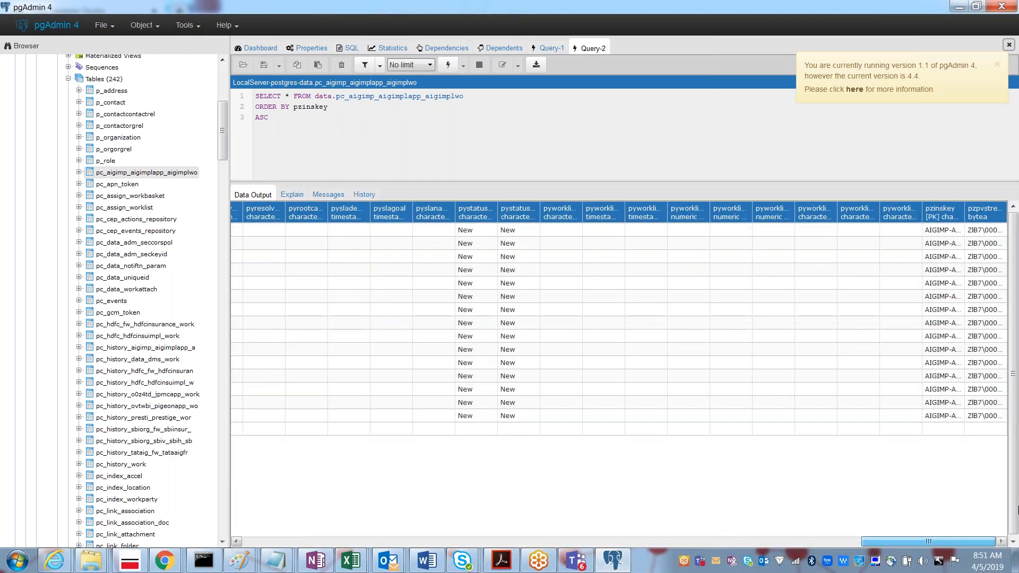
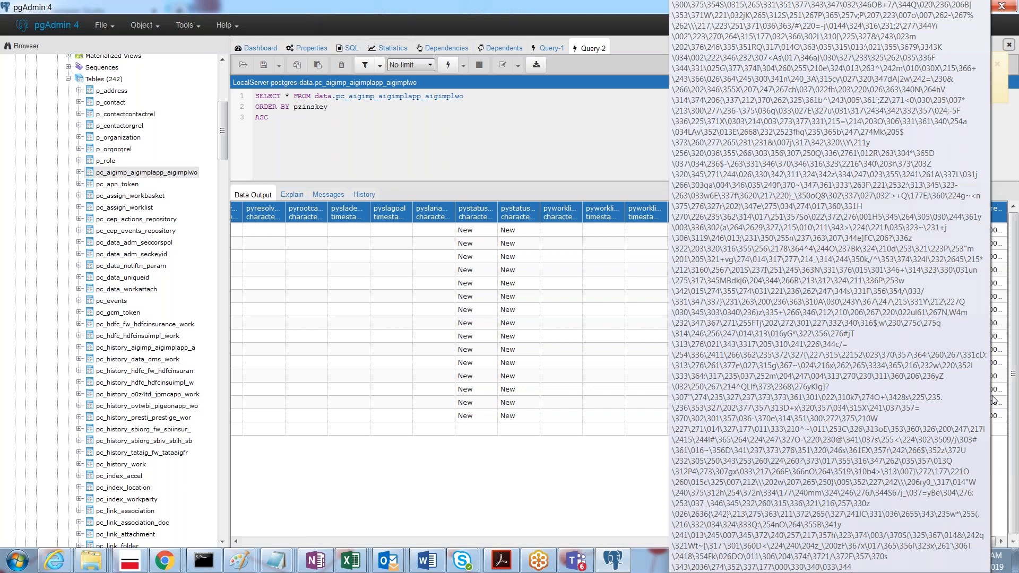
# Step: Launch a blank Notepad window from the Run box by entering notepad
pyautogui.press('super+r')
pyautogui.write('notepad')
pyautogui.press('Return')
# Step: Write the note 'In PEGA' that work object information is saved as a BLOB under column pzPVStream
pyautogui.write('In PEGA')
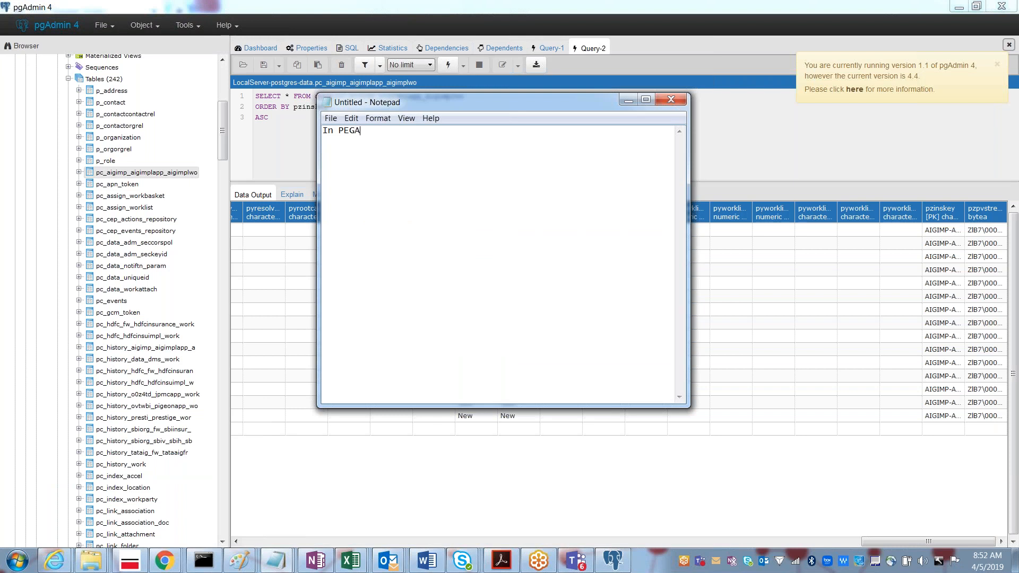
pyautogui.press('Return')
pyautogui.write('Work Object information will be ')
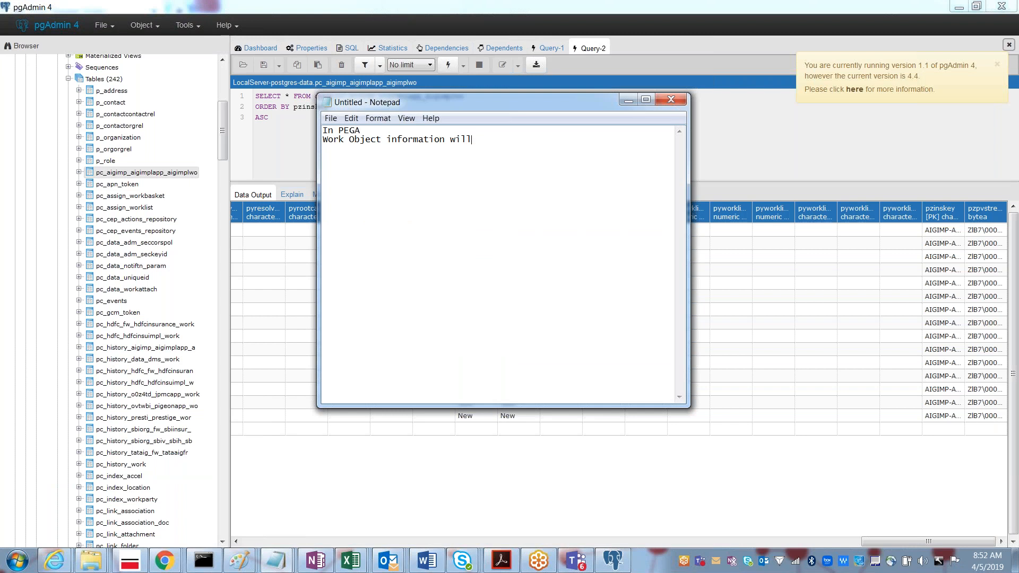
pyautogui.write('save in Database Table as a BLO')
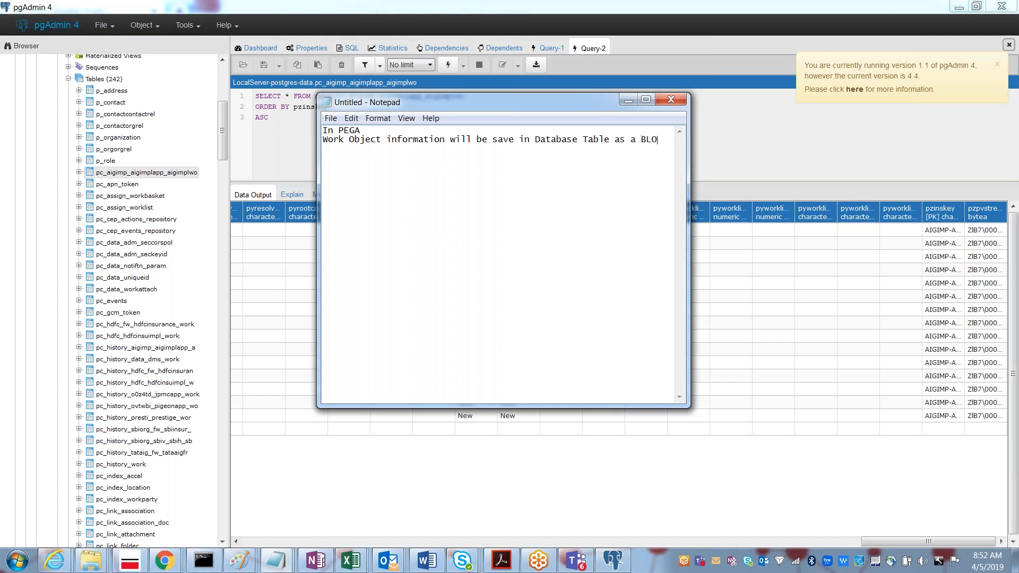
pyautogui.write('B Format.')
pyautogui.write('Under the Column pzPVStream.')
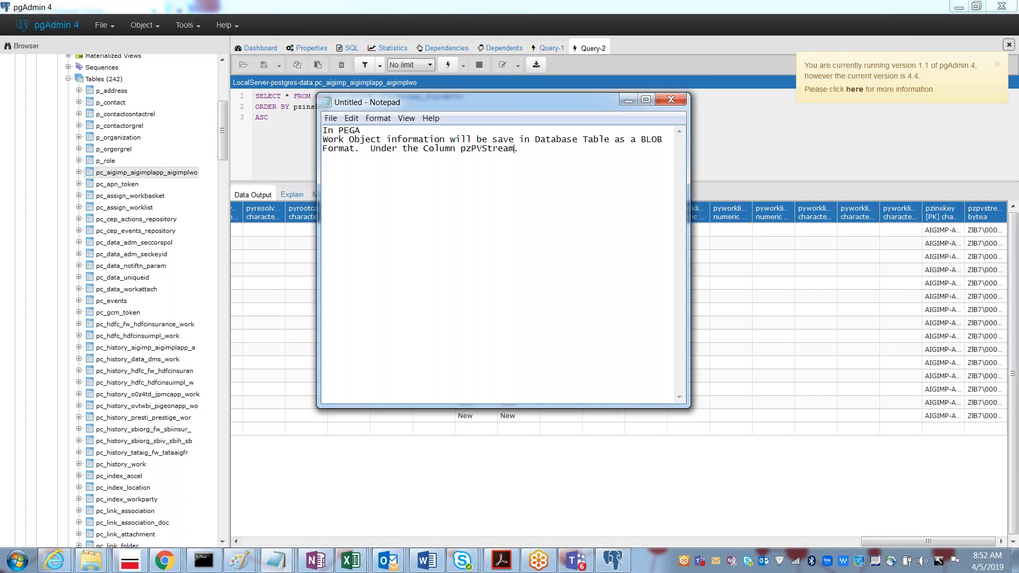
pyautogui.hotkey('shift', 'Left')
pyautogui.hotkey('shift', 'Left')
pyautogui.hotkey('shift', 'Left')
pyautogui.hotkey('shift', 'Left')
pyautogui.hotkey('shift', 'Left')
pyautogui.hotkey('shift', 'Left')
pyautogui.hotkey('shift', 'Left')
pyautogui.hotkey('shift', 'Left')
pyautogui.hotkey('shift', 'Left')
pyautogui.hotkey('shift', 'Left')
# Step: Switch from pgAdmin 4 to the Pega Designer Studio window showing new case C-98
pyautogui.hotkey('alt', 'Tab')
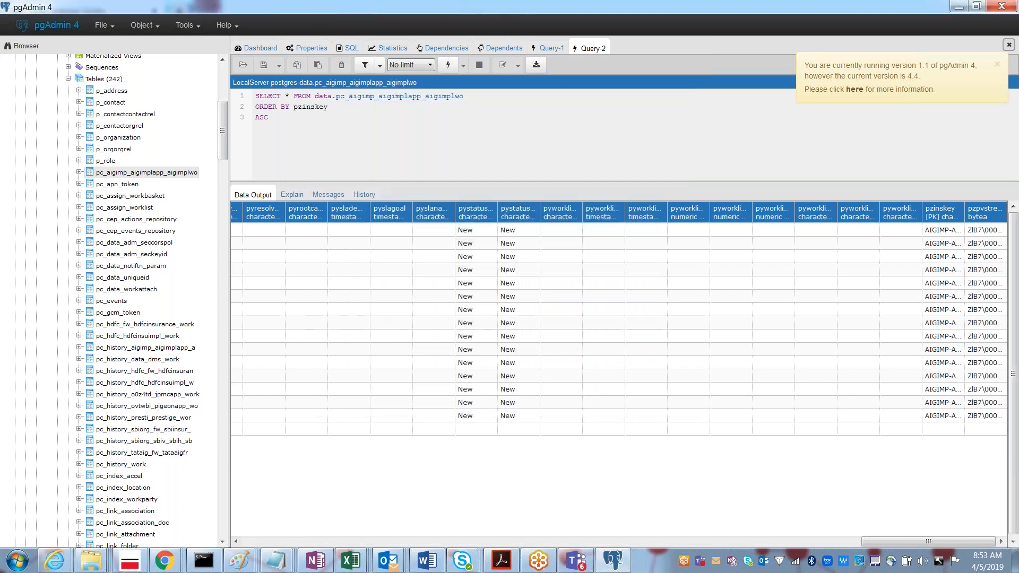
pyautogui.hotkey('alt', 'Tab')
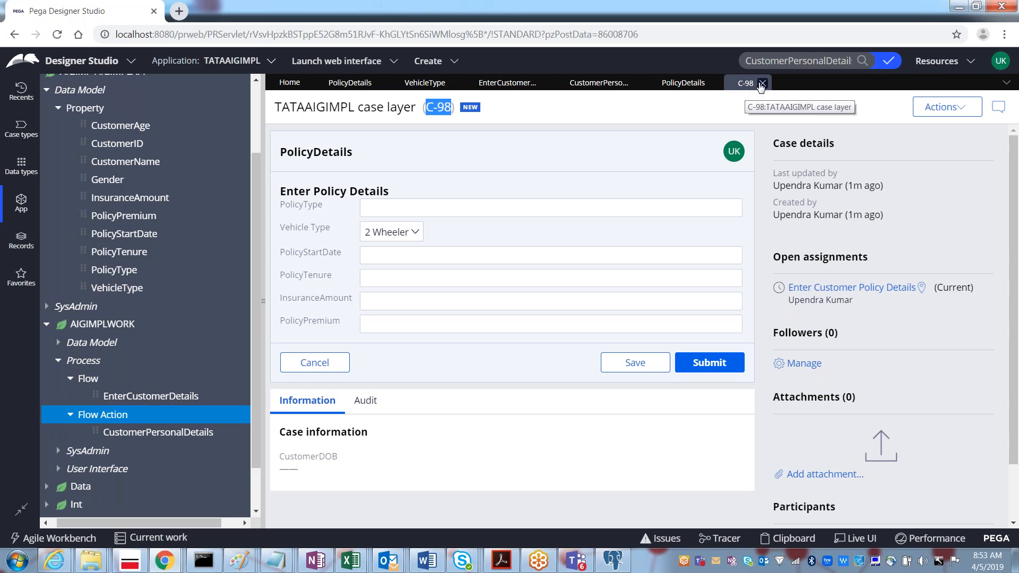
# Step: Search Pega Designer Studio for case C-97, which returns no matching results
pyautogui.doubleClick(791, 62)
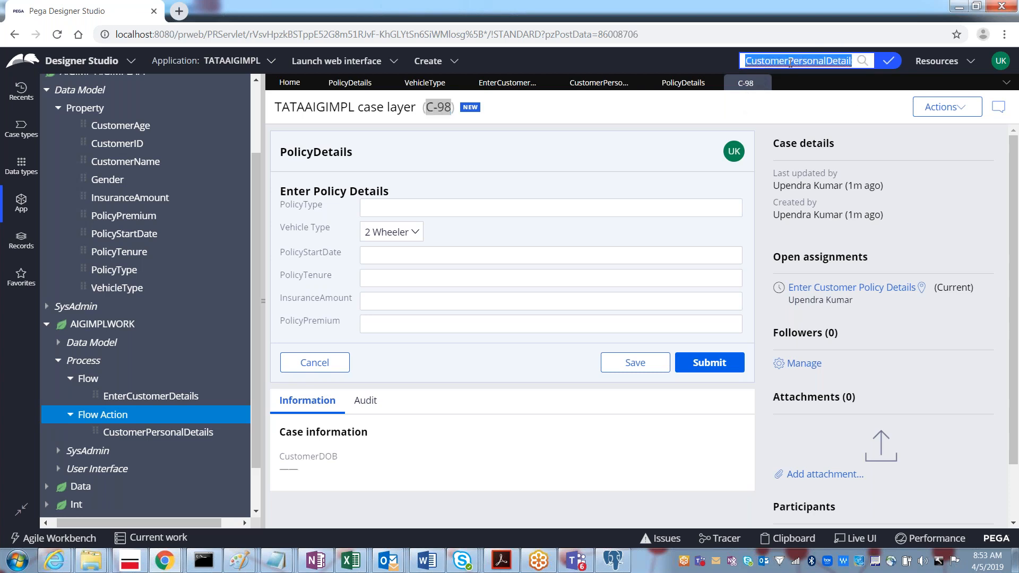
pyautogui.press('BackSpace')
pyautogui.write('C')
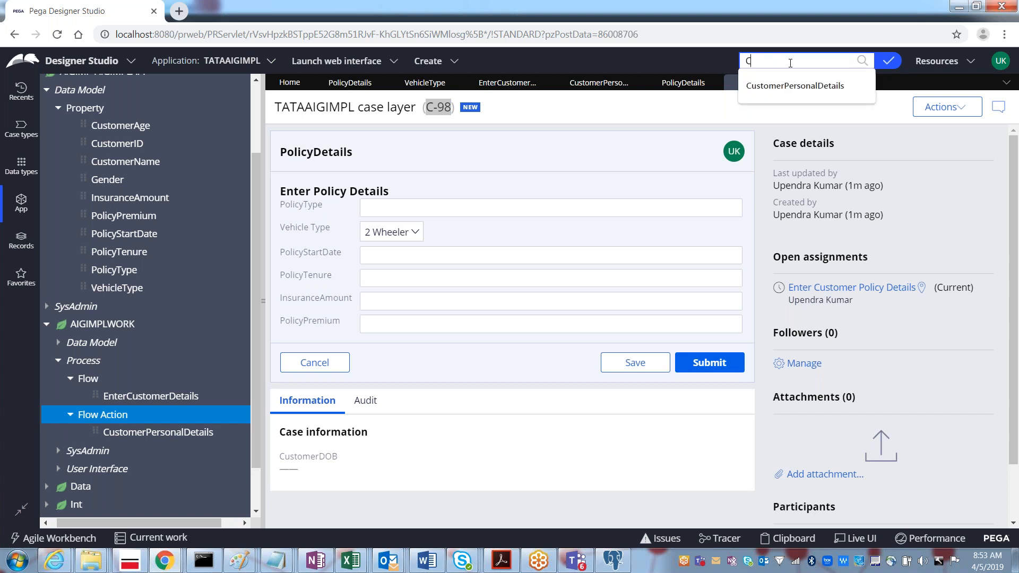
pyautogui.write('-97')
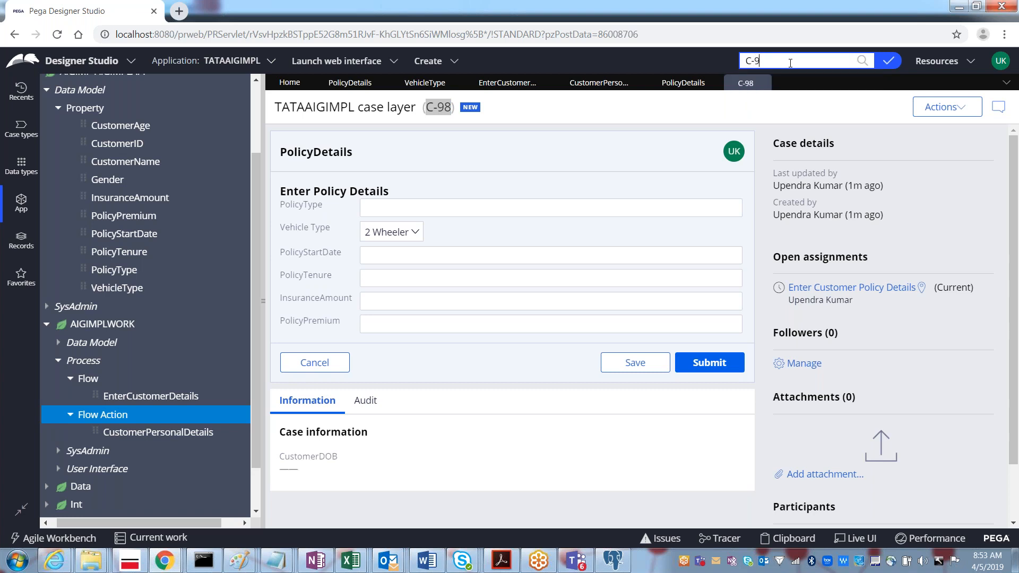
pyautogui.press('Return')
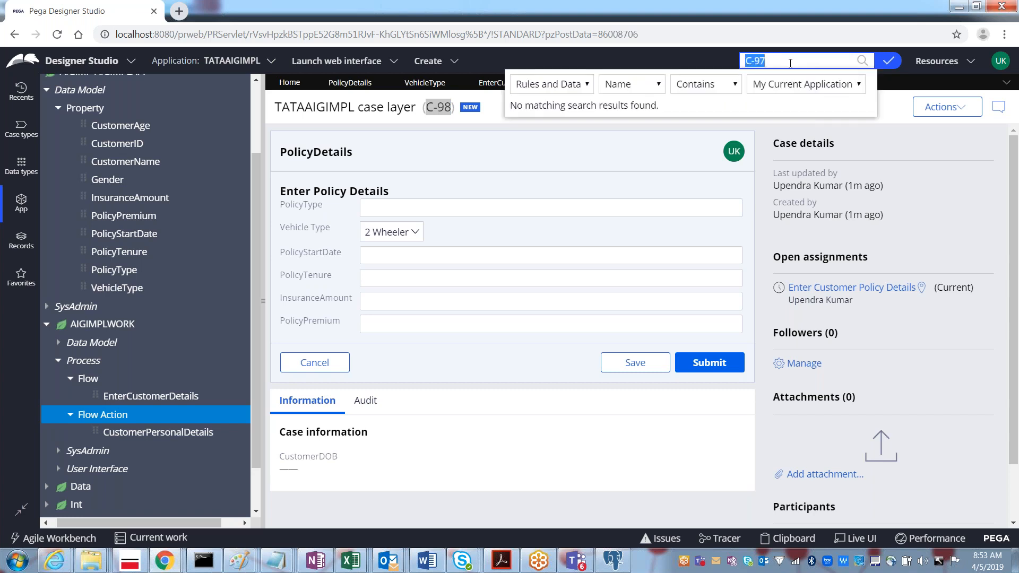
pyautogui.hotkey('alt', 'Tab')
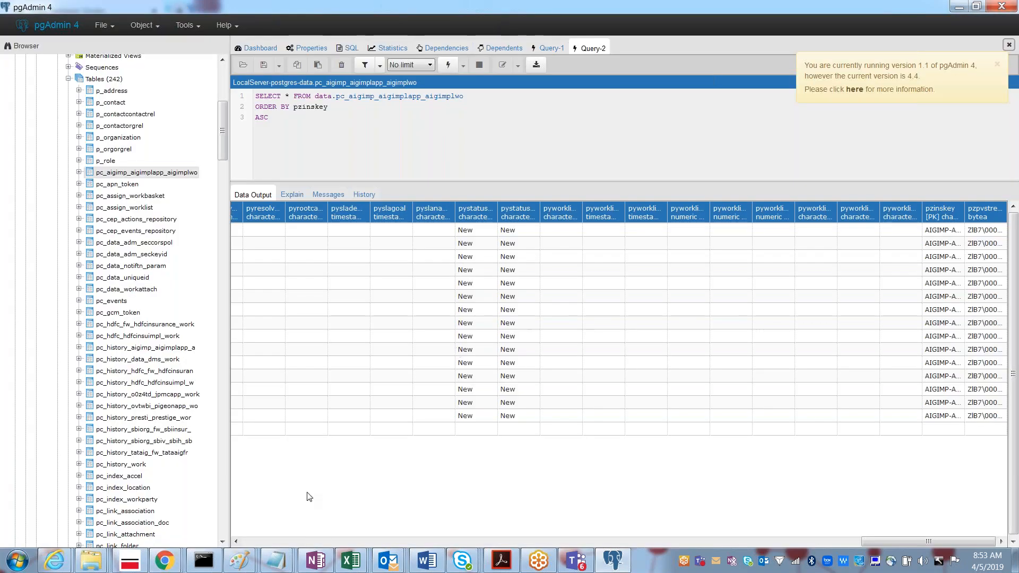
# Step: Scroll the pgAdmin results grid left to show pyid values C-84 through C-98
pyautogui.moveTo(842, 541); pyautogui.dragTo(537, 522)
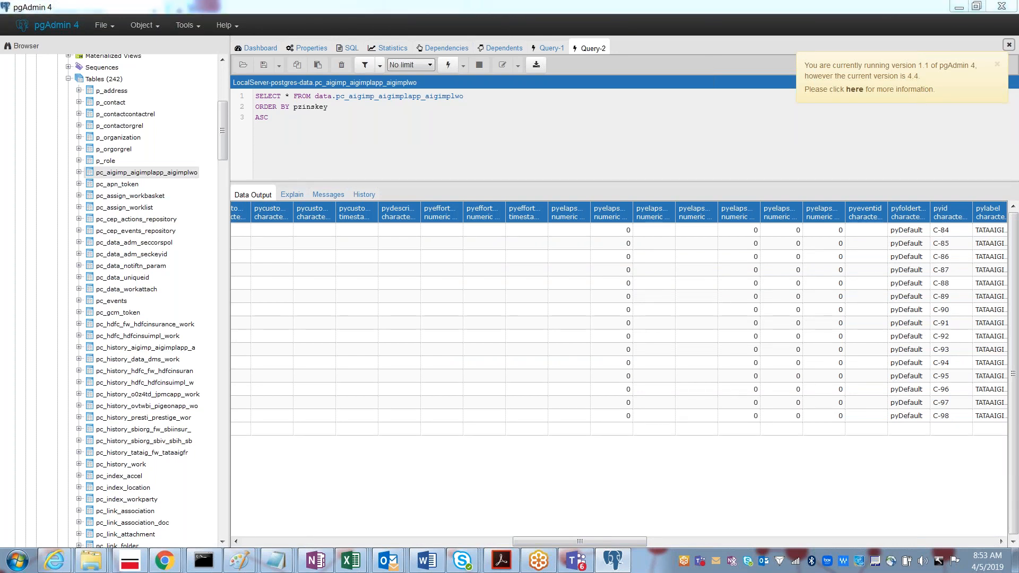
pyautogui.hotkey('alt', 'Tab')
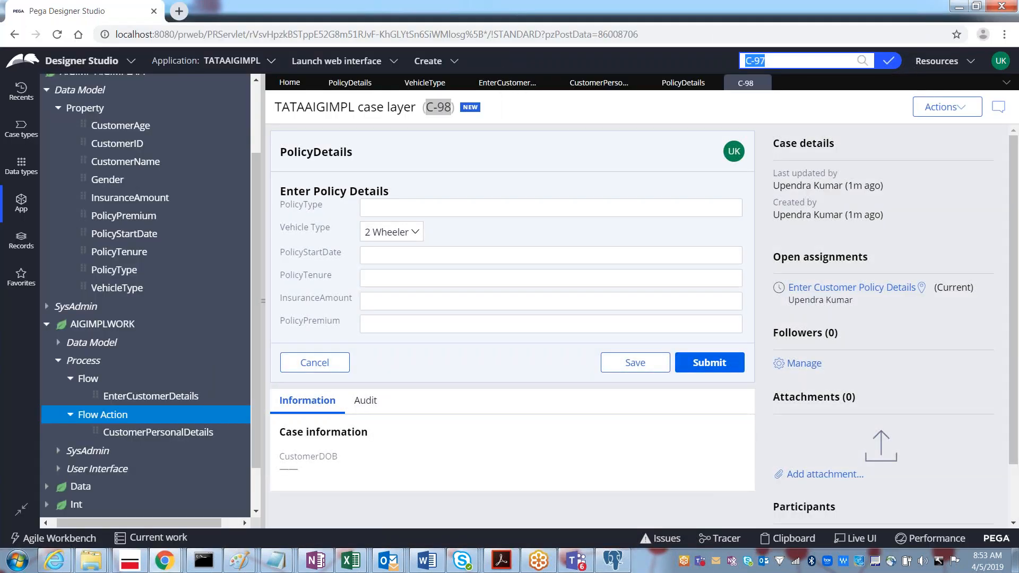
# Step: Clear the search and list AIGIMPLWORK's case instances C-84 to C-98 via View > Instances
pyautogui.press('BackSpace')
pyautogui.moveTo(255, 310); pyautogui.dragTo(247, 371)
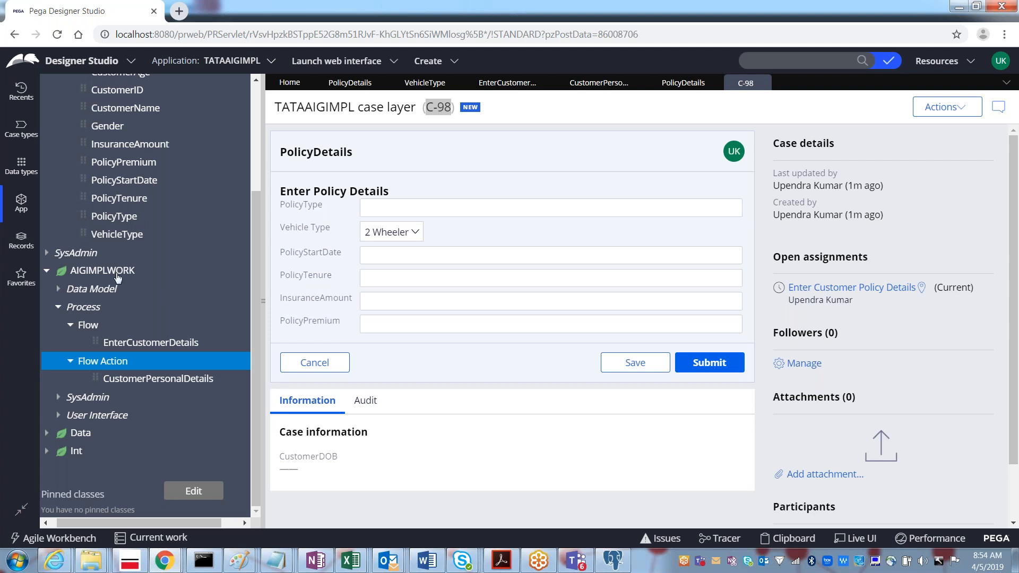
pyautogui.click(104, 272)
pyautogui.rightClick(103, 273)
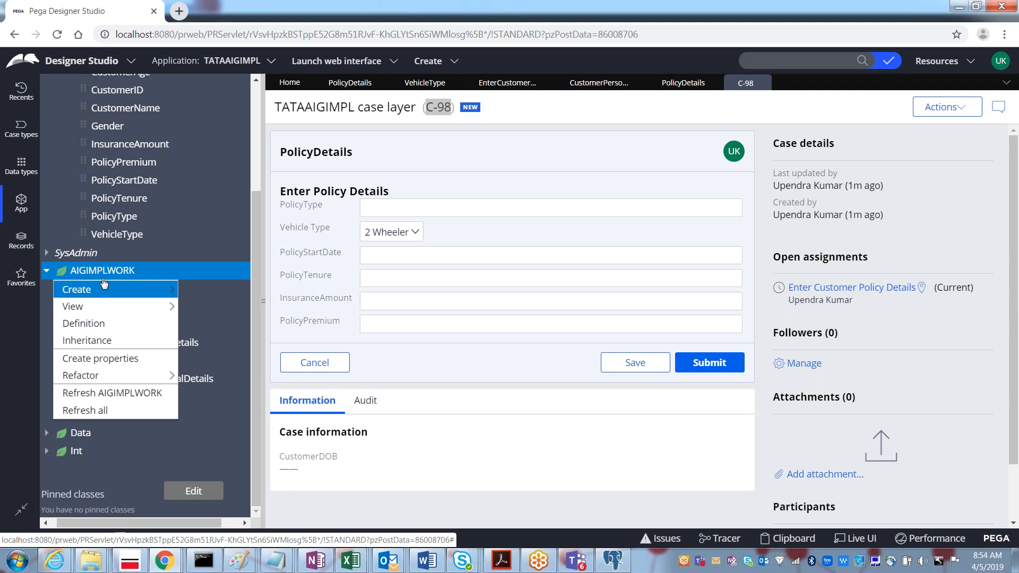
pyautogui.moveTo(106, 289)
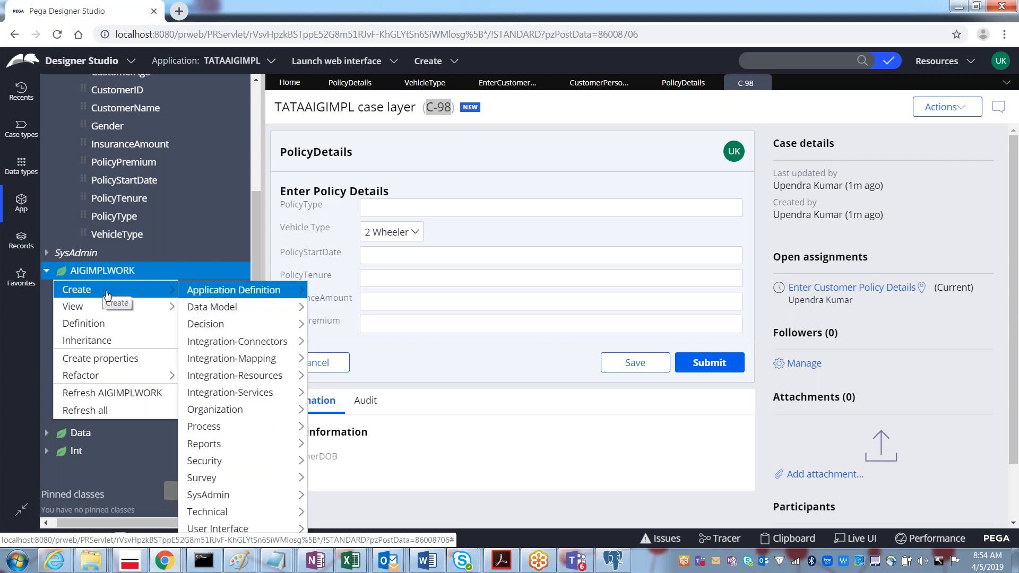
pyautogui.moveTo(108, 309)
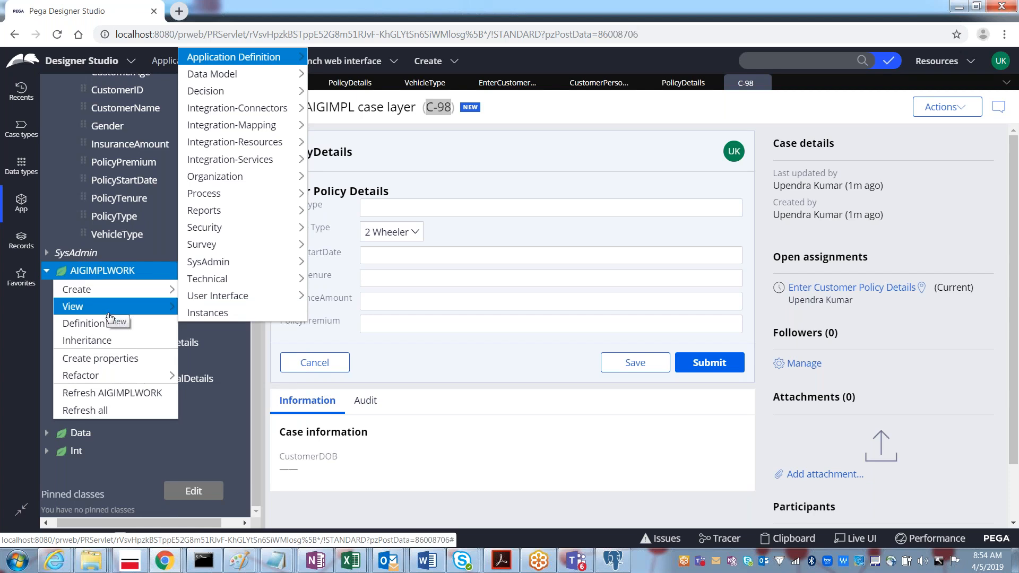
pyautogui.click(193, 314)
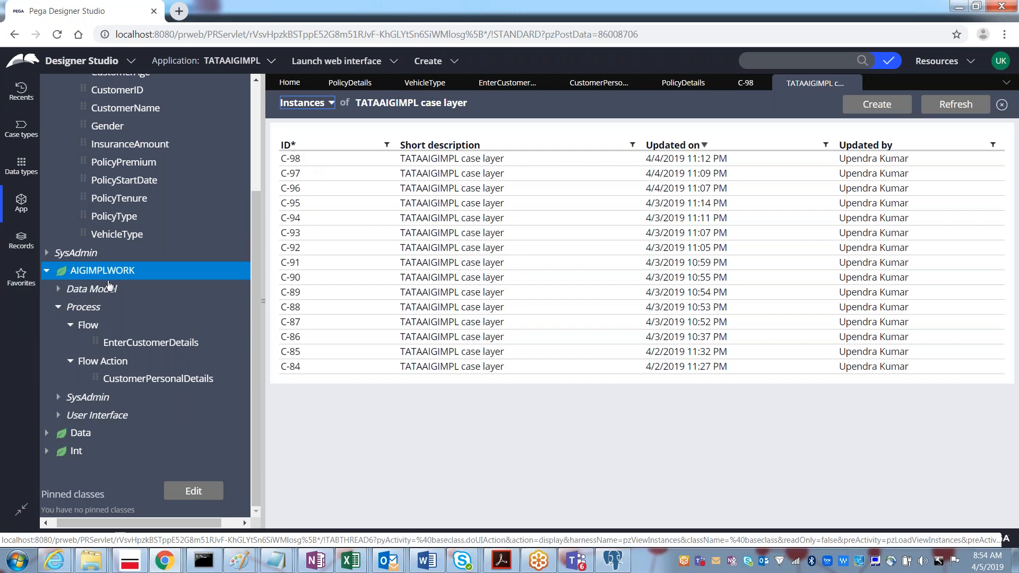
# Step: Sort instances by ID, open case C-86's EnterCustomerDetails assignment, then close the case
pyautogui.click(287, 147)
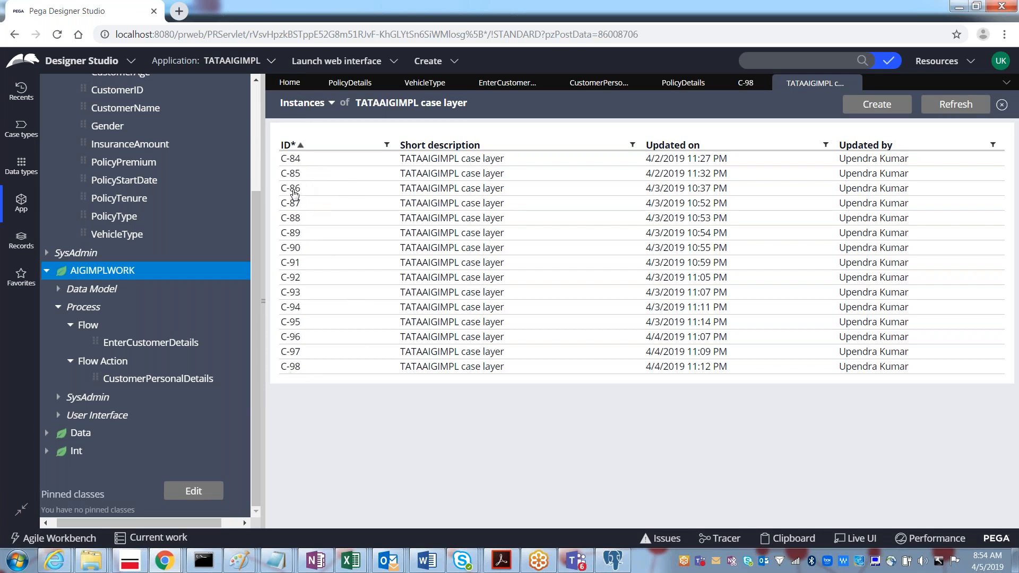
pyautogui.click(291, 190)
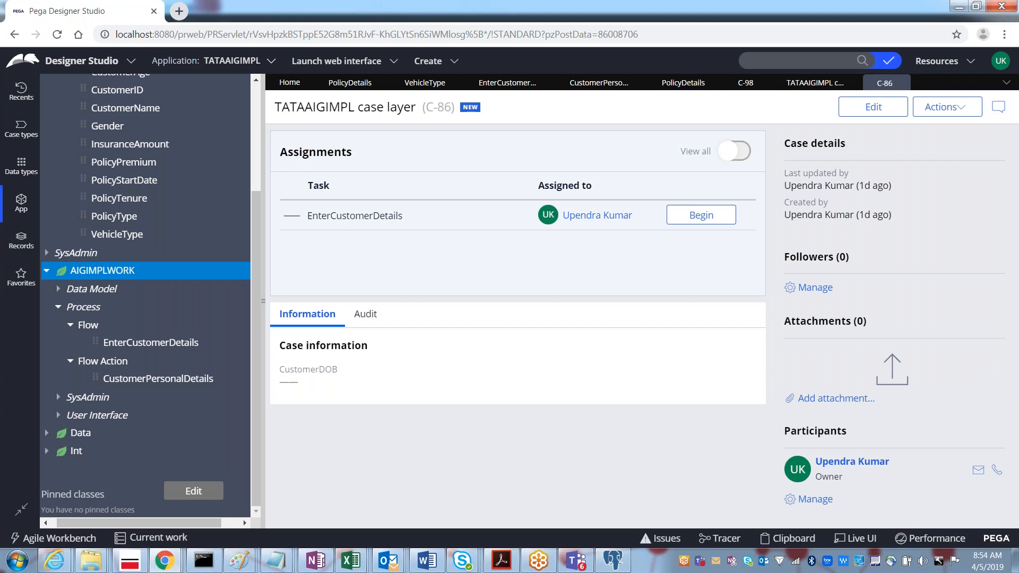
pyautogui.click(698, 215)
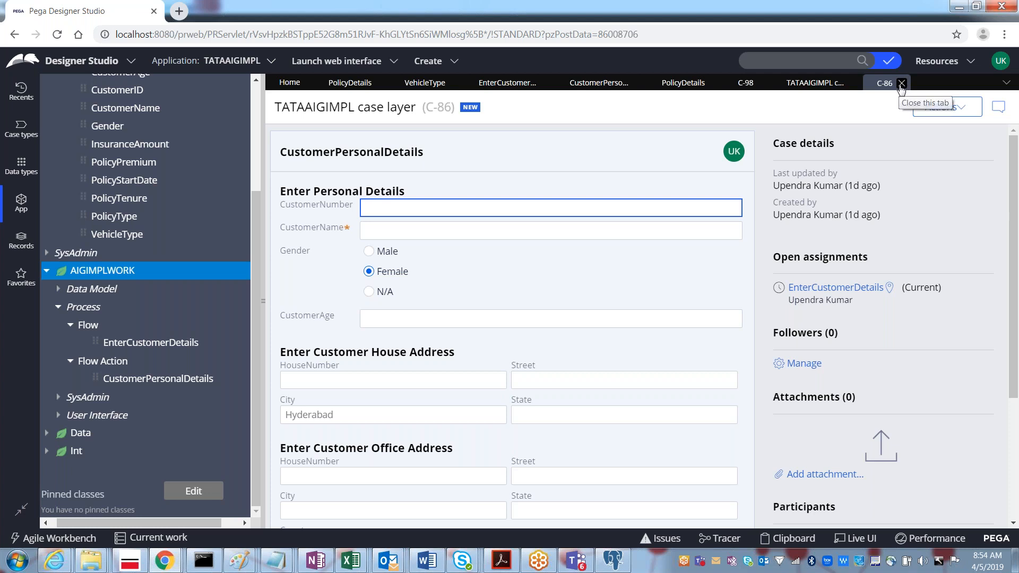
pyautogui.click(901, 83)
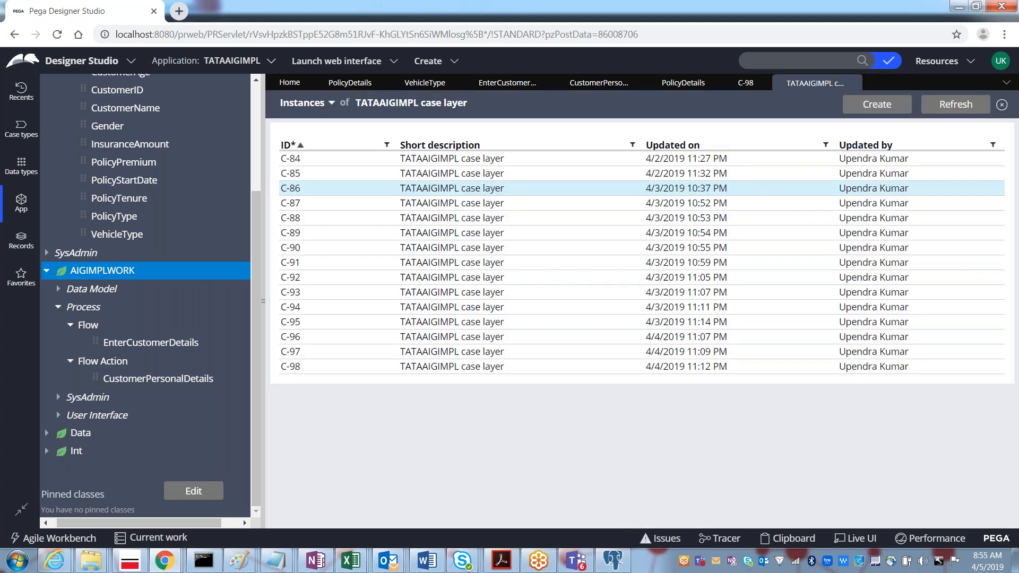
# Step: Reopen the AIGIMPLWORK instances list, then open and close case C-94
pyautogui.rightClick(108, 275)
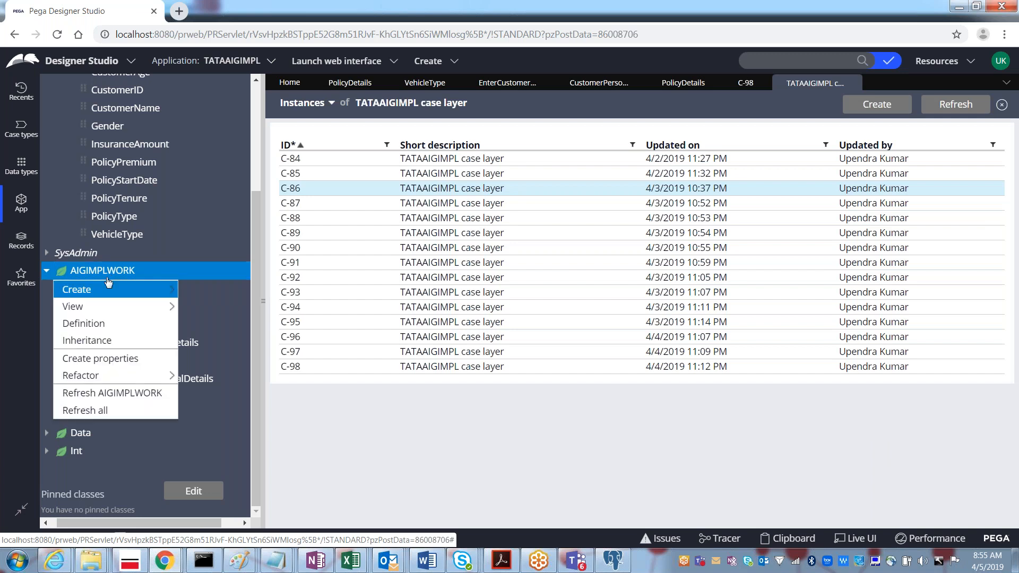
pyautogui.moveTo(197, 306)
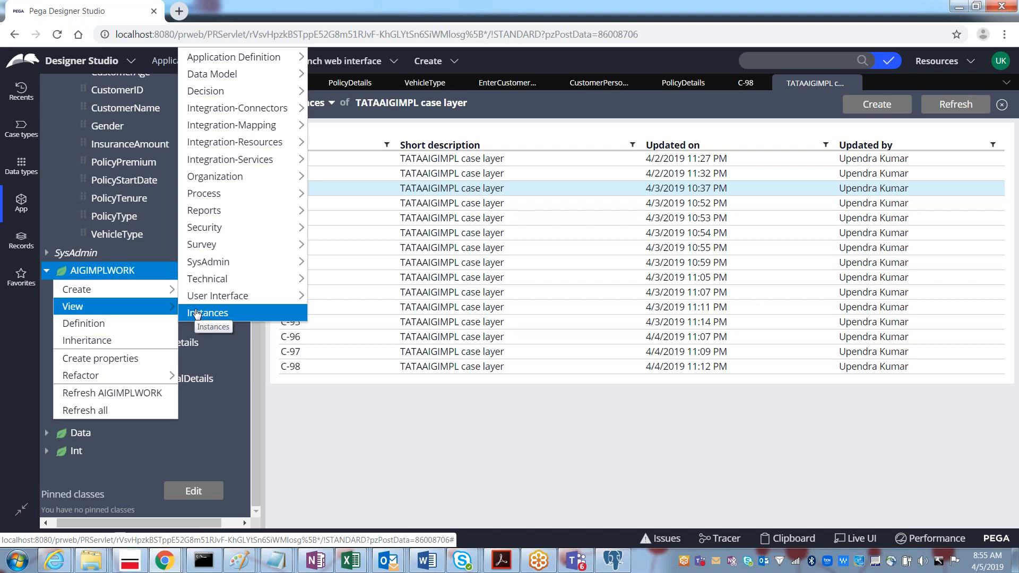
pyautogui.click(197, 313)
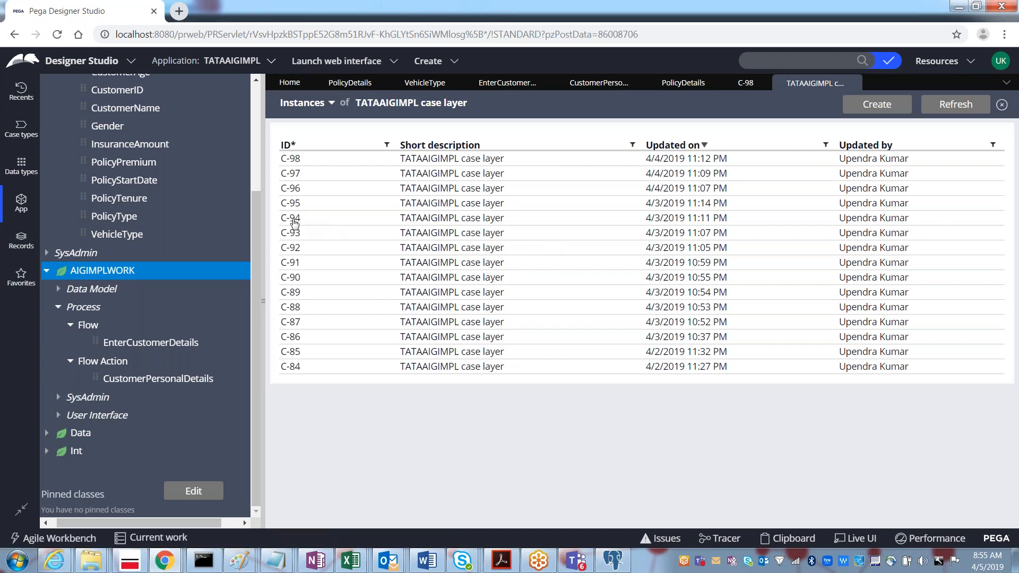
pyautogui.click(294, 222)
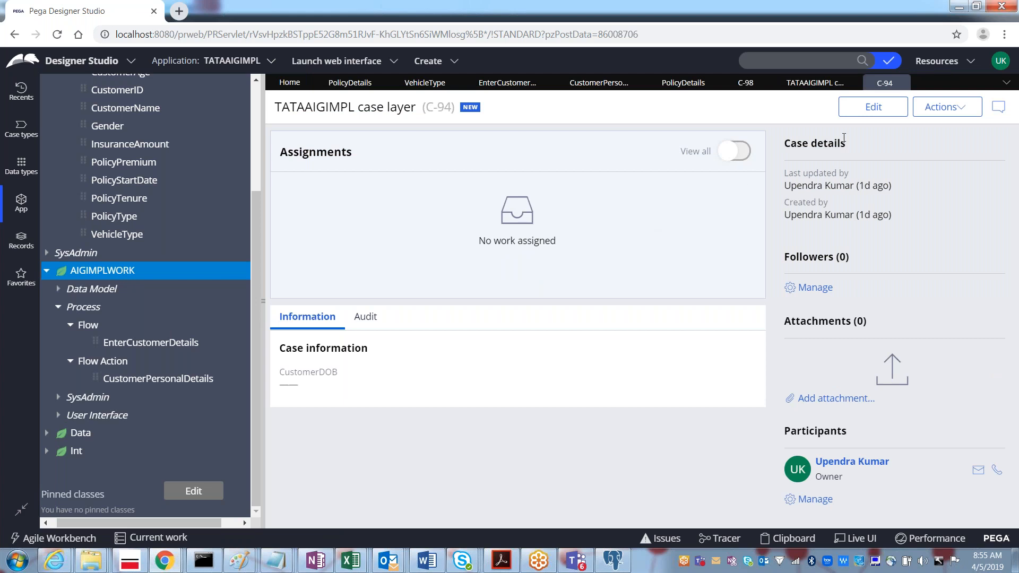
pyautogui.click(902, 84)
# Step: Switch to pgAdmin 4 and scroll the Browser tree to pc_aigimp_aigimplapp_aigimplwo
pyautogui.hotkey('alt', 'Tab')
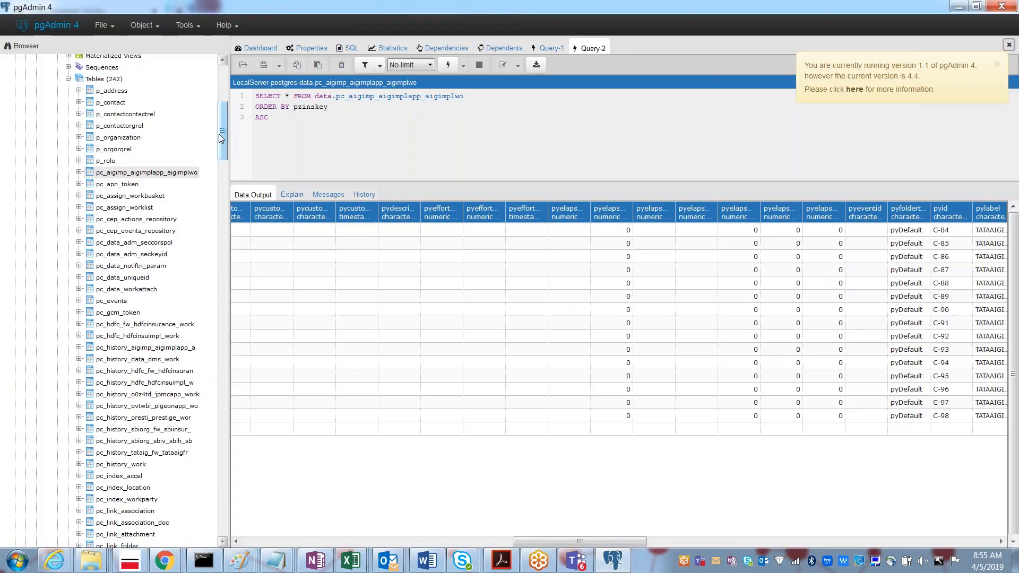
pyautogui.moveTo(221, 138); pyautogui.dragTo(221, 93)
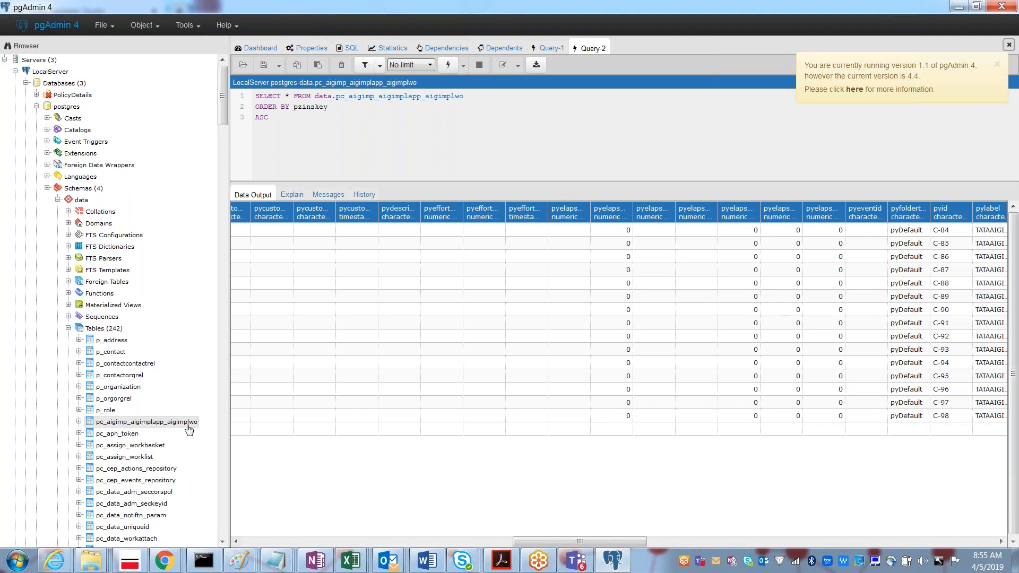
# Step: View the last 100 rows of pc_aigimp_aigimplapp_aigimplwo, scrolled to pxinsname C-84 to C-98
pyautogui.rightClick(168, 426)
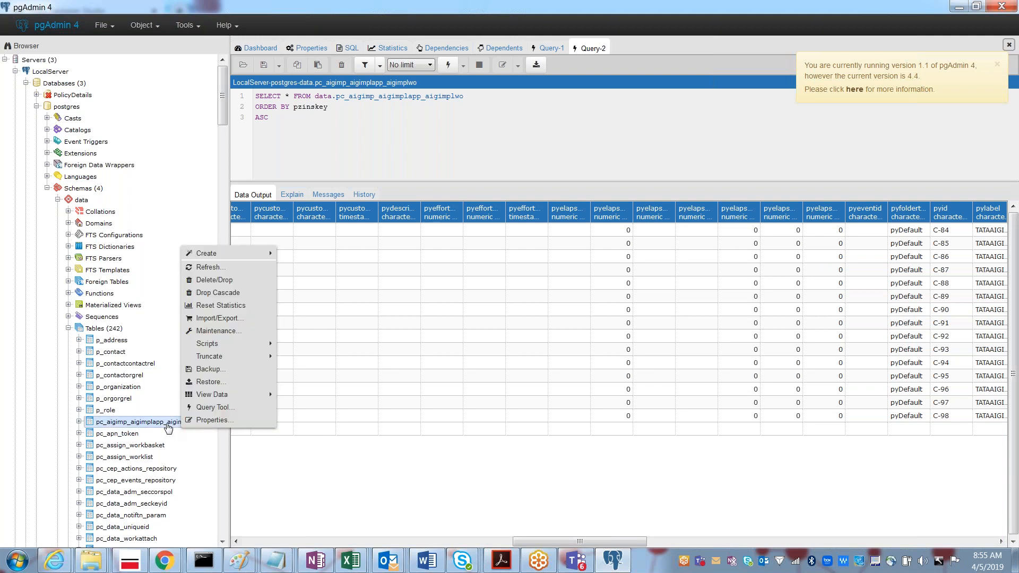
pyautogui.moveTo(227, 397)
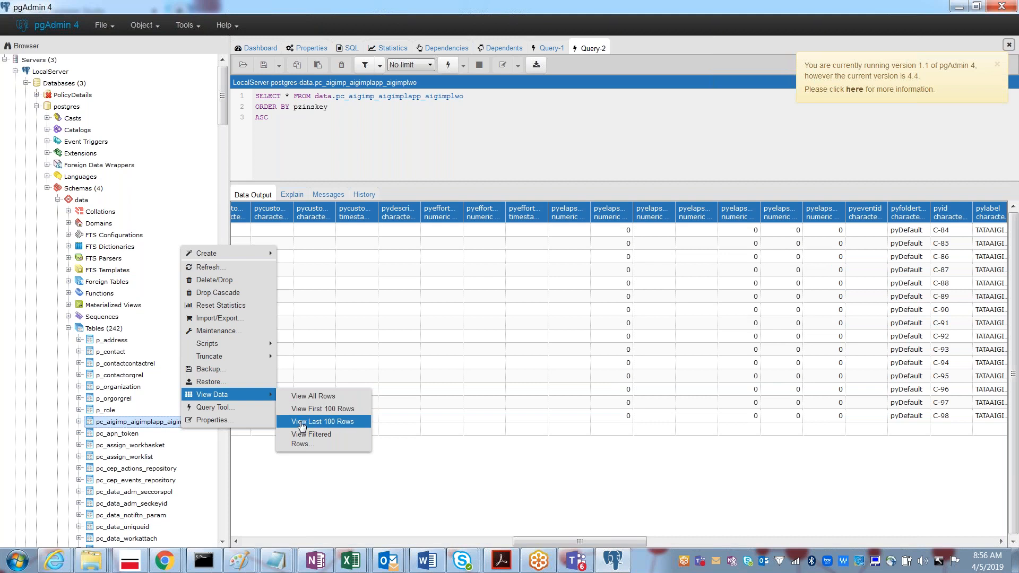
pyautogui.click(305, 415)
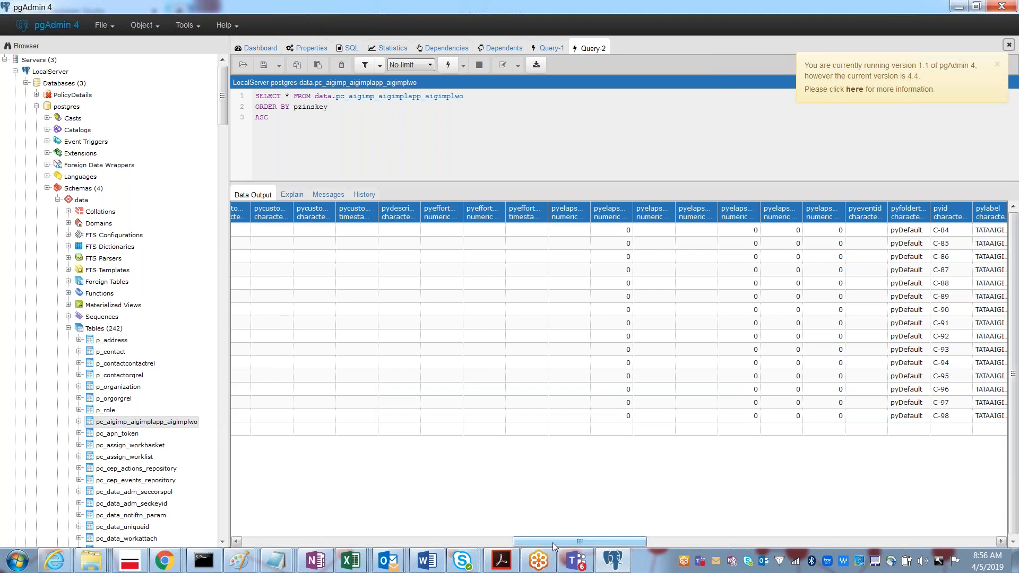
pyautogui.moveTo(526, 541); pyautogui.dragTo(256, 536)
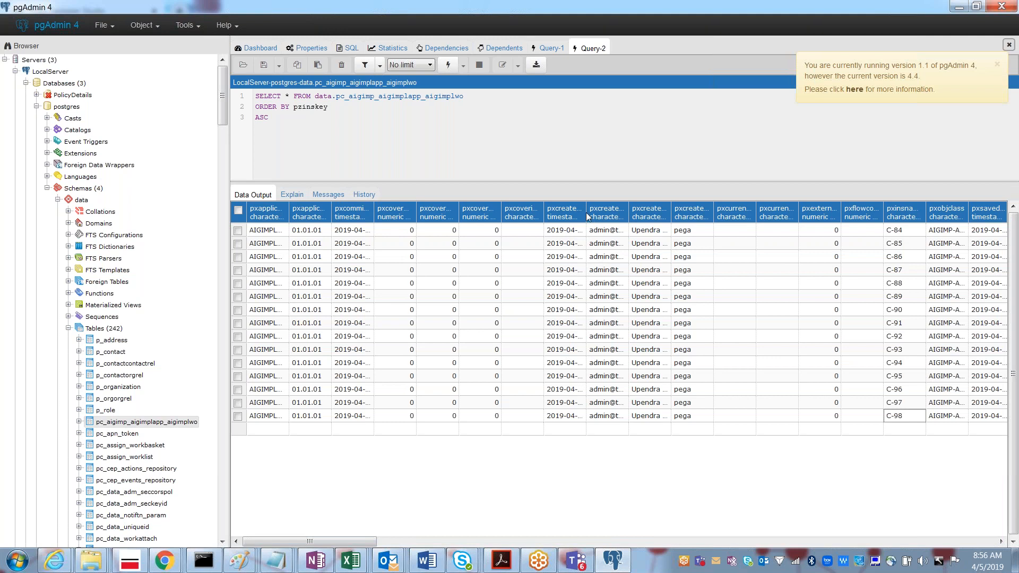
# Step: Widen the pxcreatedatetime, pxcreateoperator and pxcreateopname columns and scroll the results grid right
pyautogui.moveTo(586, 214); pyautogui.dragTo(629, 217)
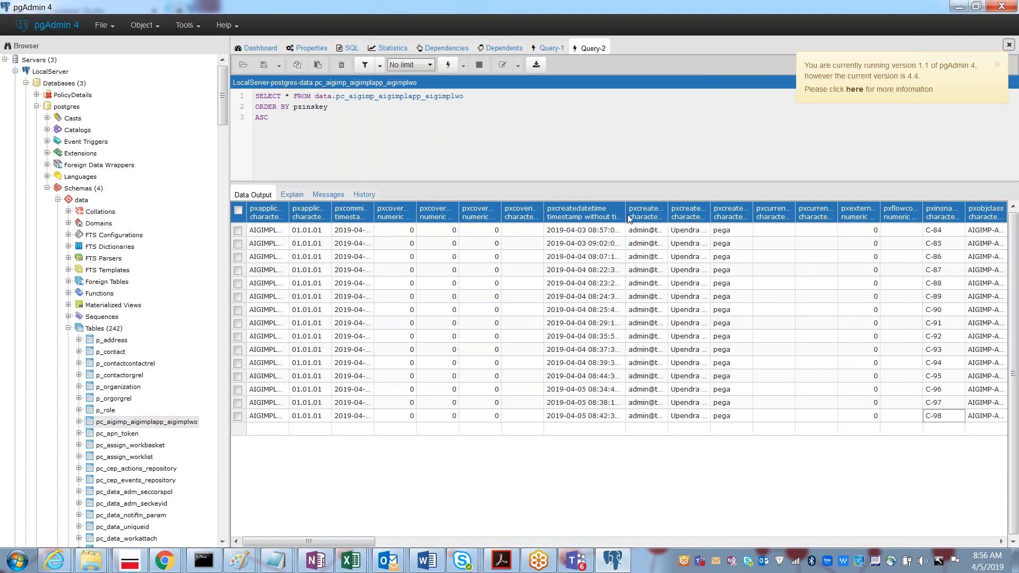
pyautogui.moveTo(667, 212); pyautogui.dragTo(709, 211)
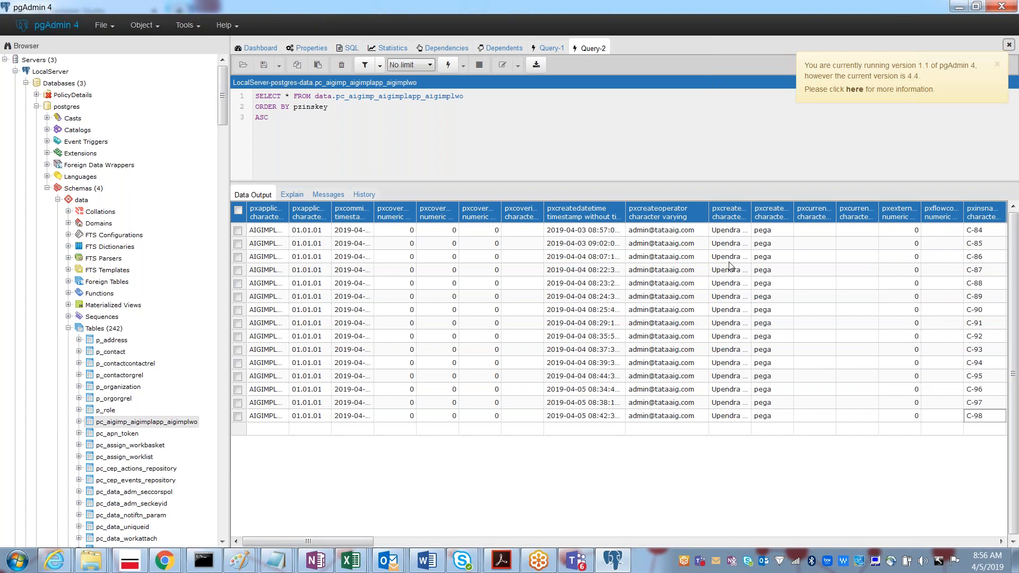
pyautogui.moveTo(750, 212); pyautogui.dragTo(778, 212)
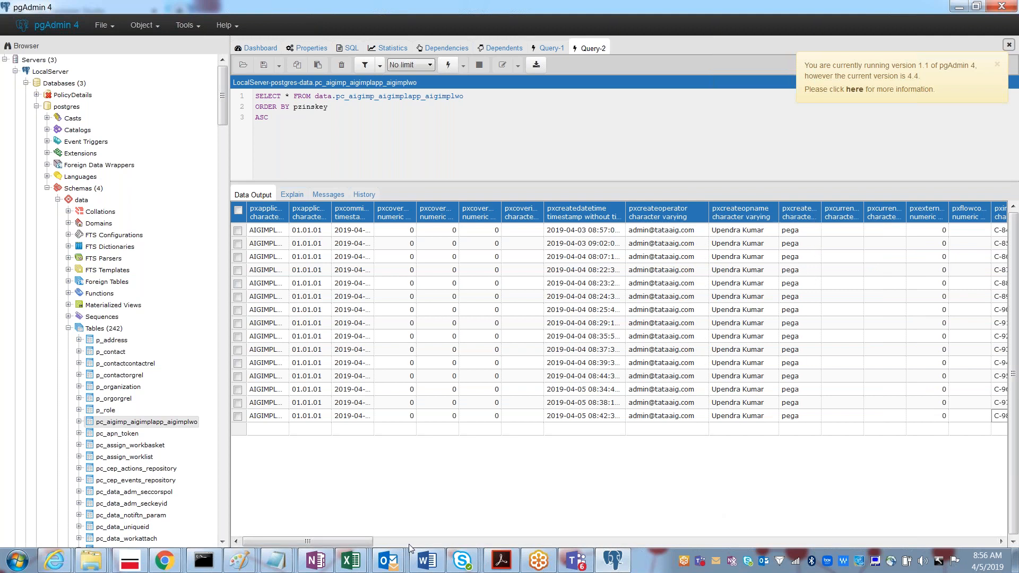
pyautogui.moveTo(531, 538); pyautogui.dragTo(993, 520)
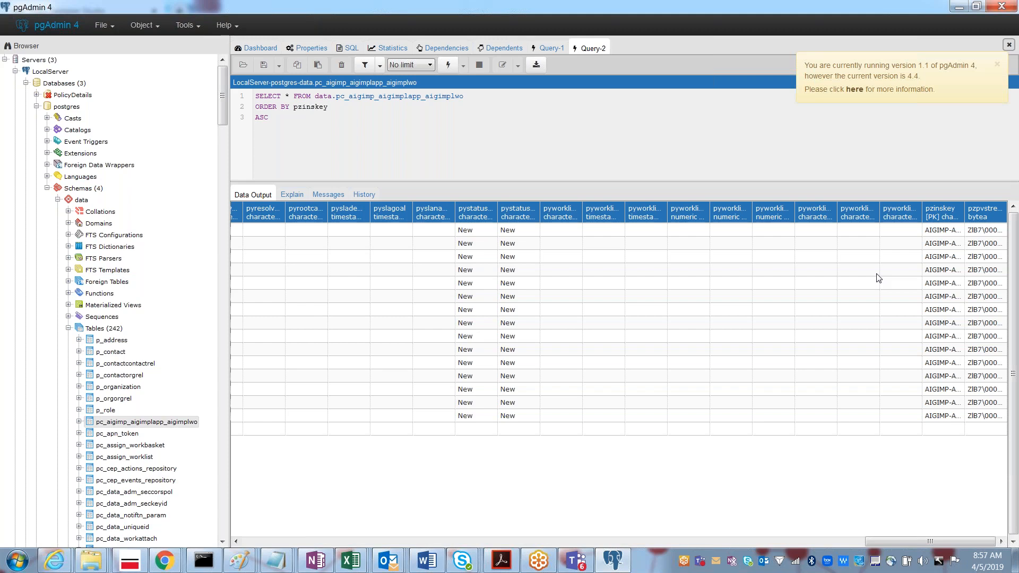
pyautogui.hotkey('alt', 'Tab')
# Step: Submit case C-93's EnterCustomerDetails form with customer number 343, the customer's name and gender Male
pyautogui.click(300, 234)
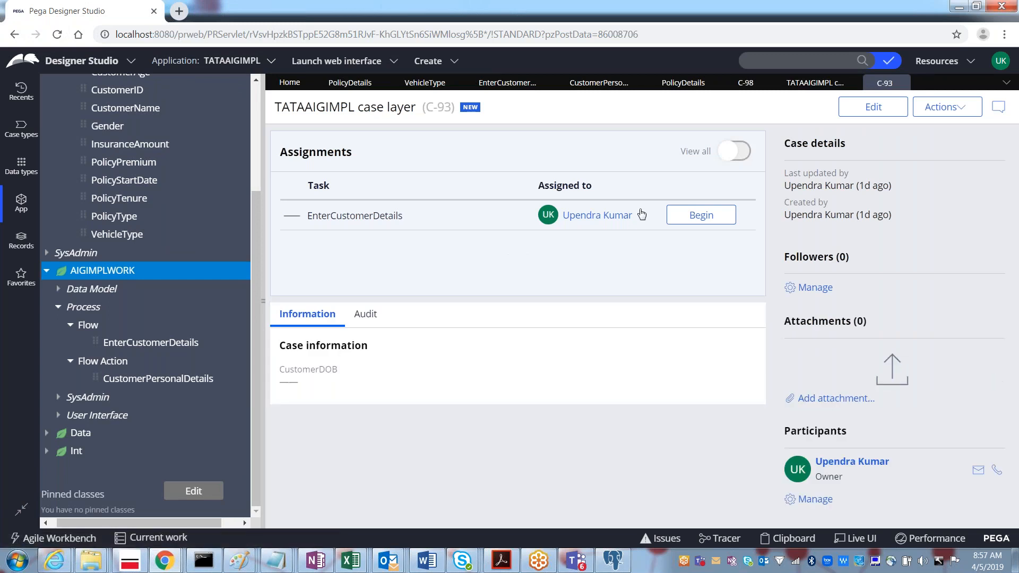
pyautogui.click(698, 223)
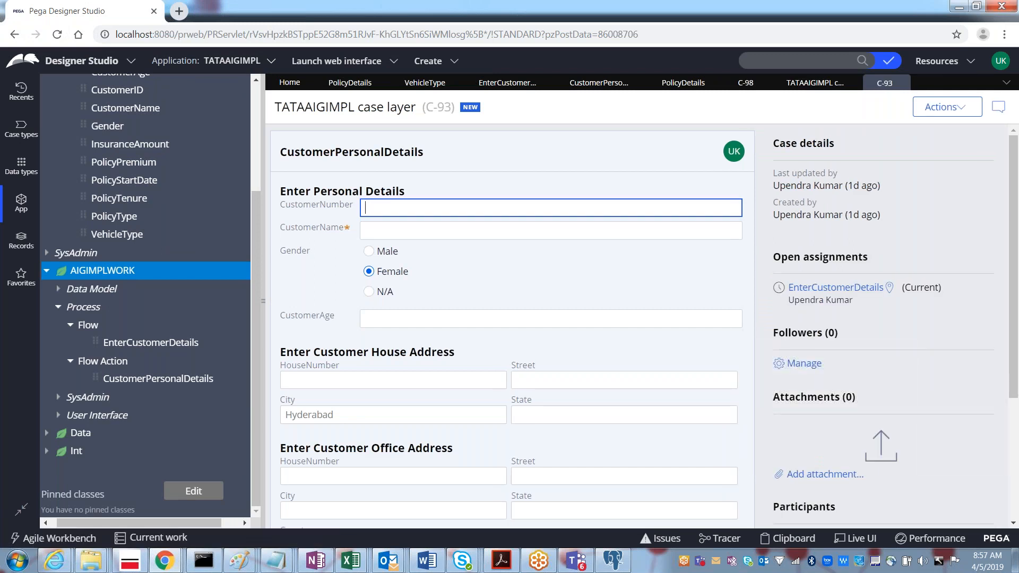
pyautogui.write('343')
pyautogui.press('Tab')
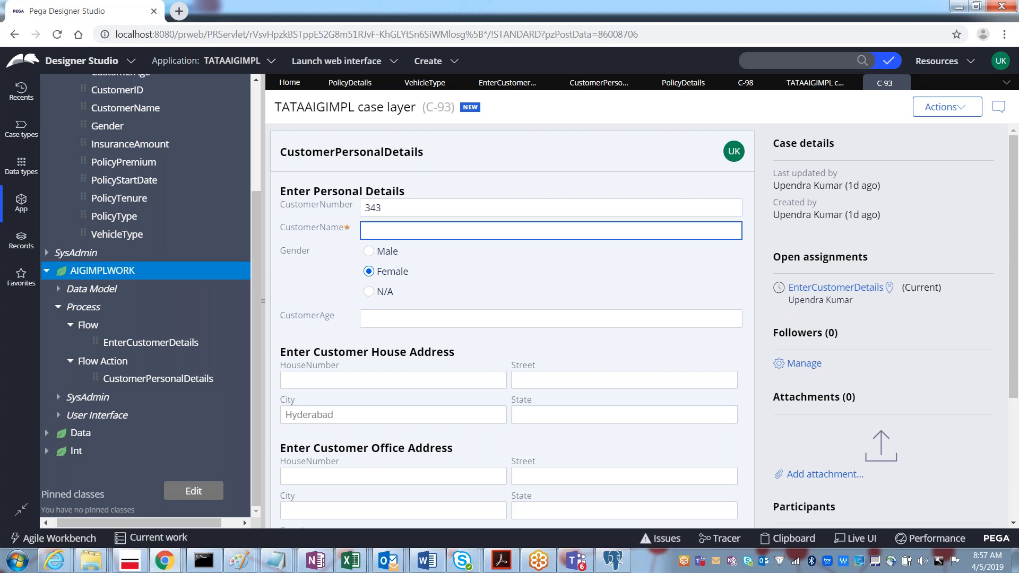
pyautogui.write('Kiran')
pyautogui.press('Tab')
pyautogui.press('Up')
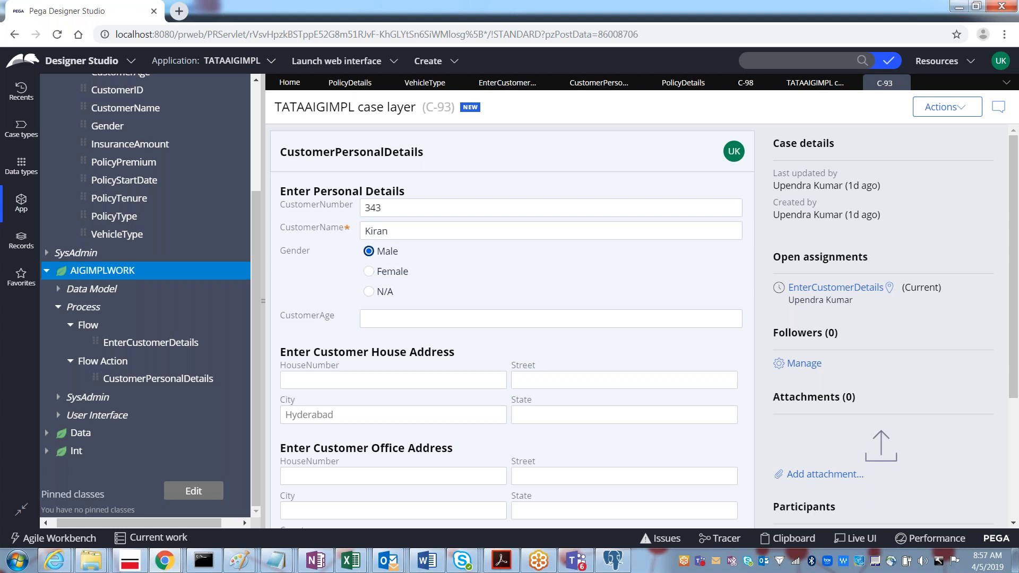
pyautogui.moveTo(1014, 235); pyautogui.dragTo(1014, 327)
pyautogui.click(716, 449)
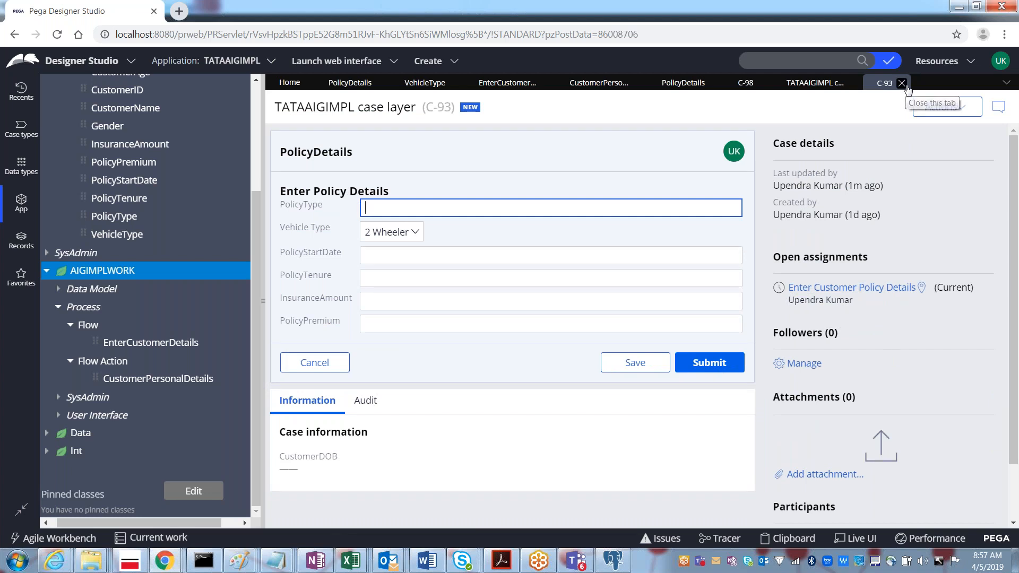
pyautogui.click(902, 84)
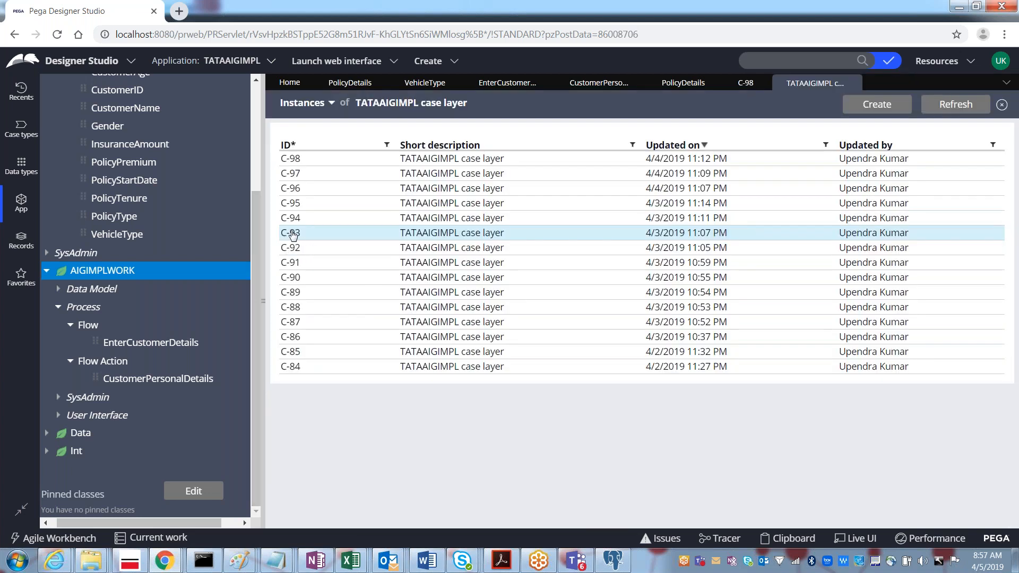
# Step: Reopen C-93's EnterCustomerDetails assignment, then close the C-93 and C-98 case tabs
pyautogui.click(293, 235)
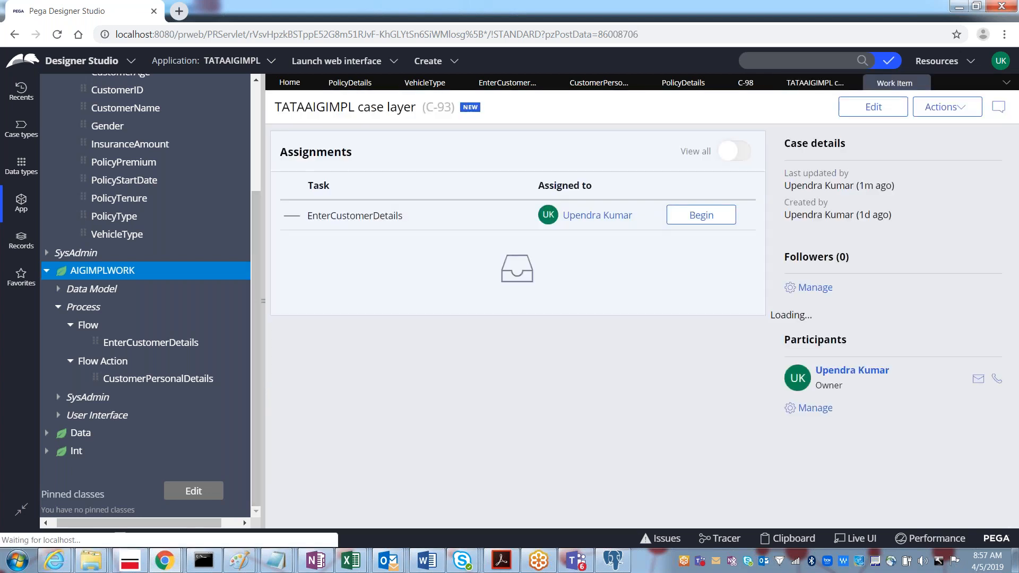
pyautogui.click(701, 215)
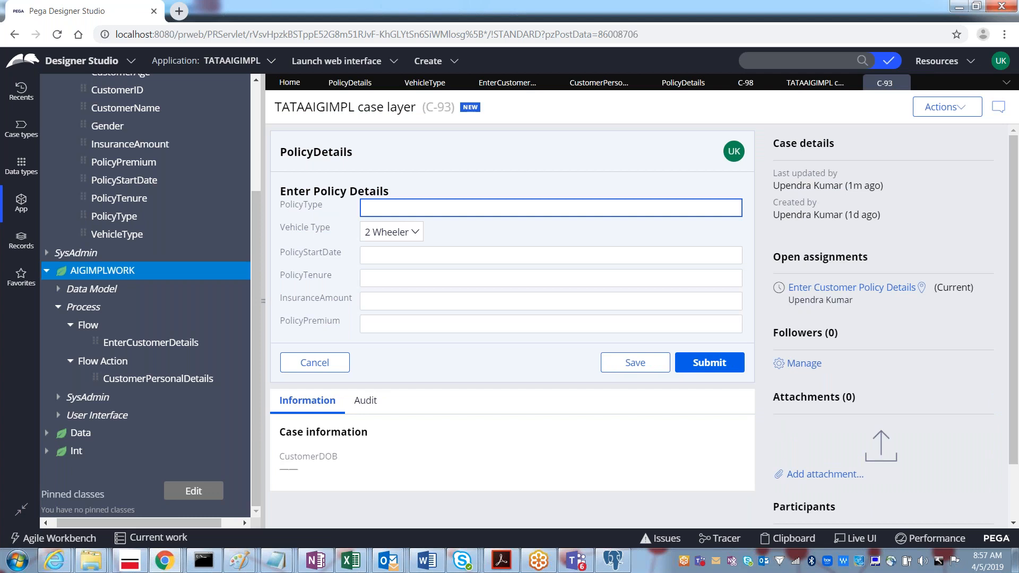
pyautogui.click(904, 84)
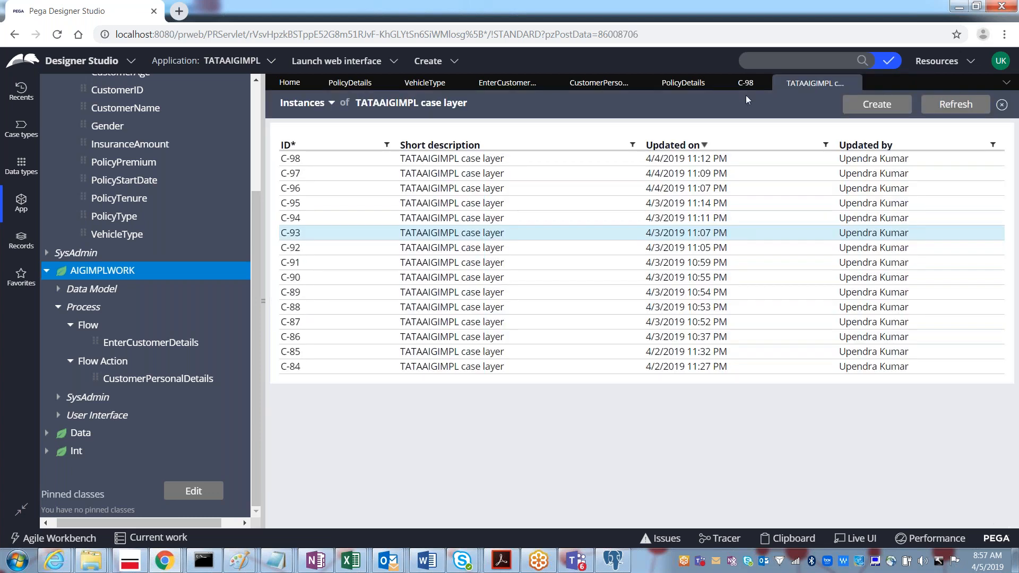
pyautogui.click(765, 84)
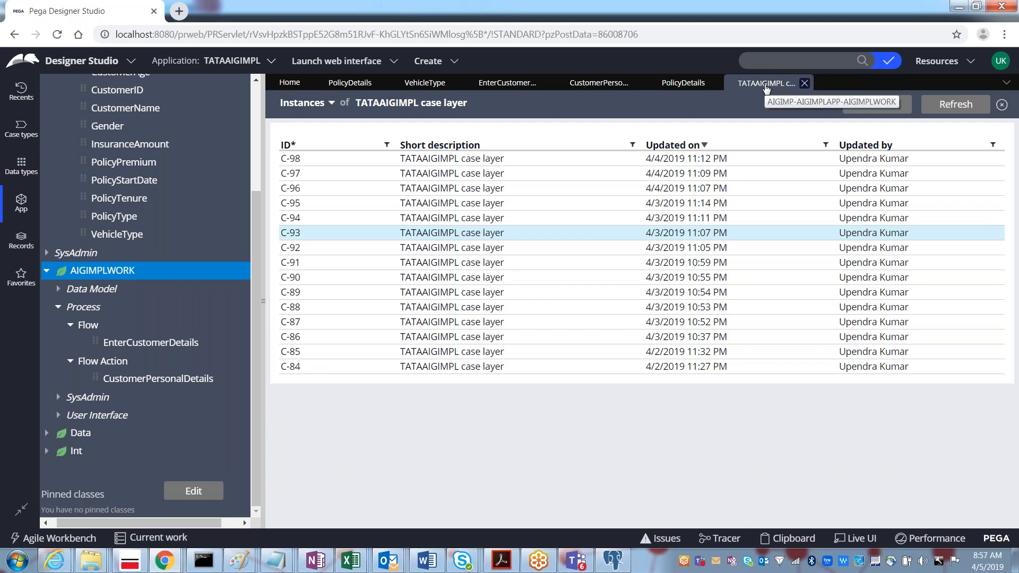
pyautogui.hotkey('alt', 'Tab')
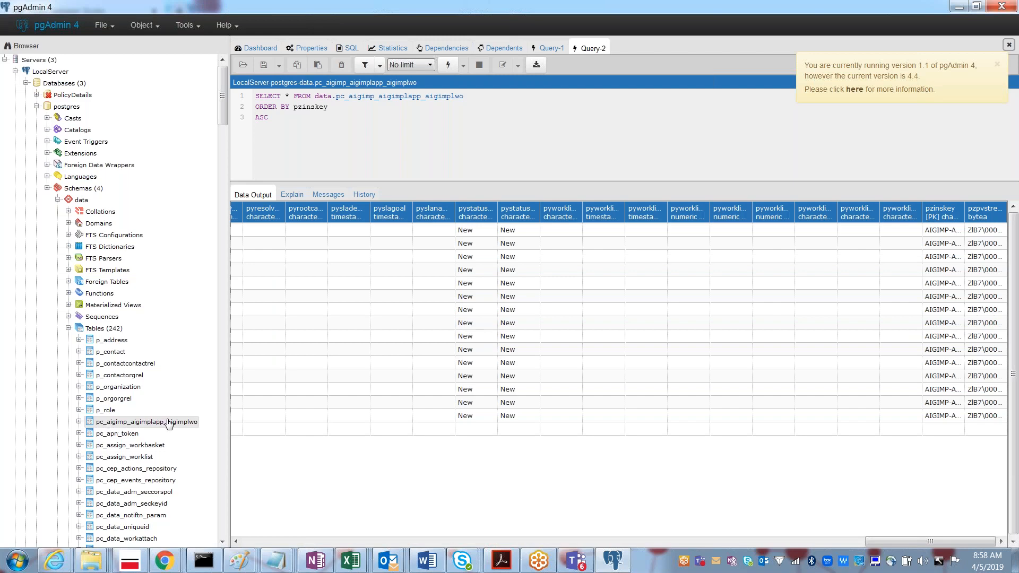
pyautogui.hotkey('alt', 'Tab')
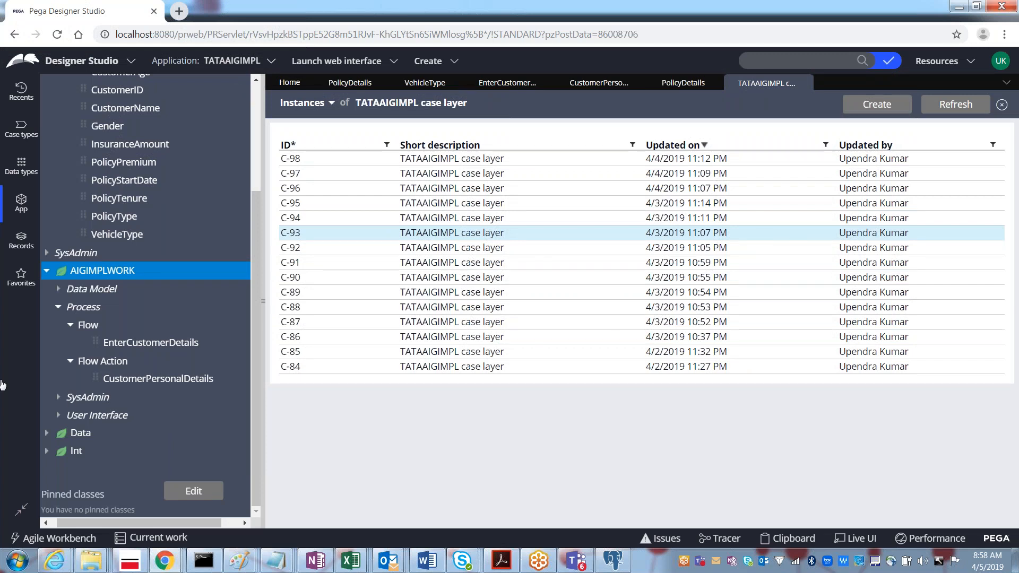
# Step: Open the AIGIMPLWORK class definition from App Explorer and scroll down to its Test connection section
pyautogui.rightClick(94, 274)
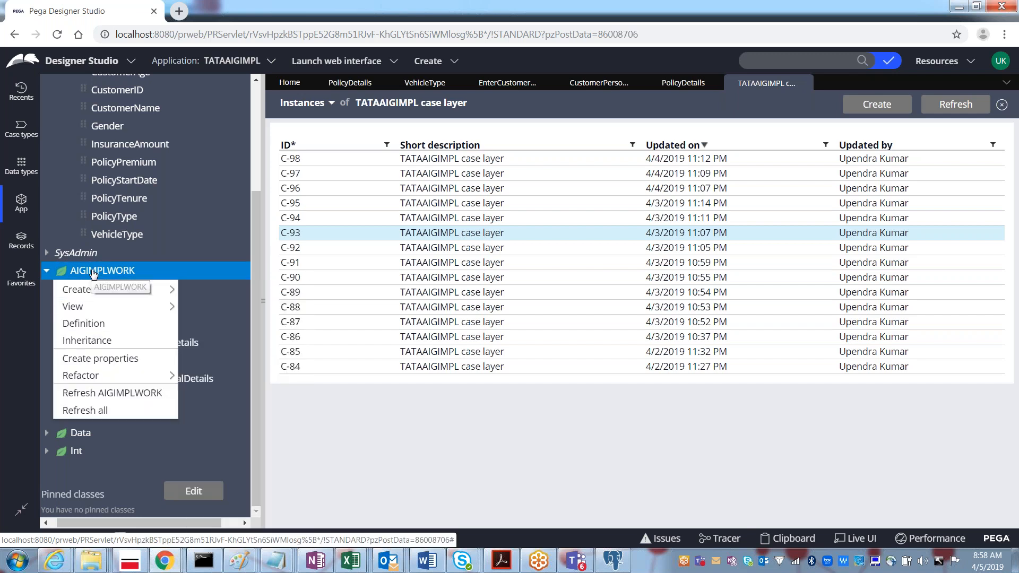
pyautogui.click(83, 323)
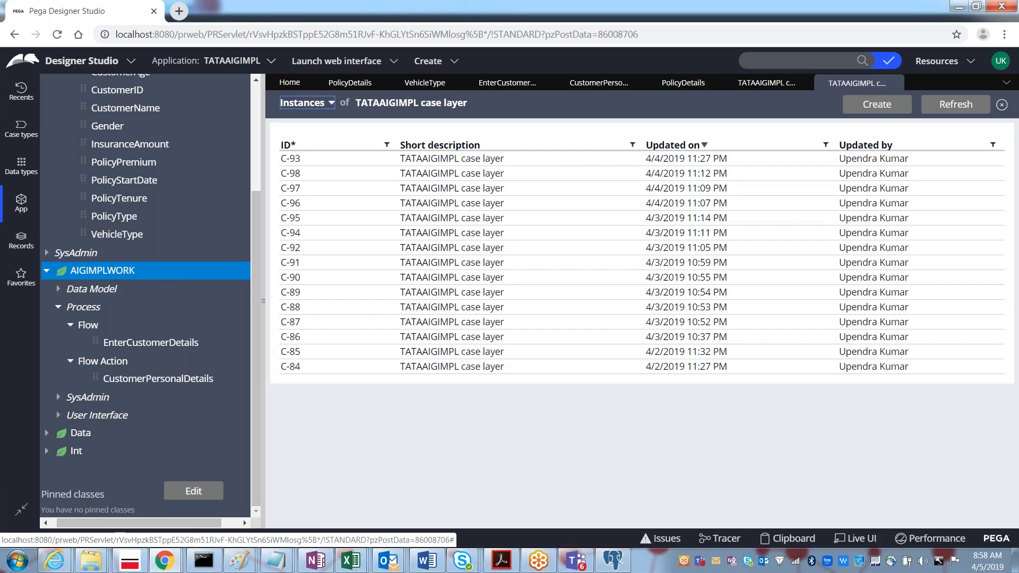
pyautogui.rightClick(55, 275)
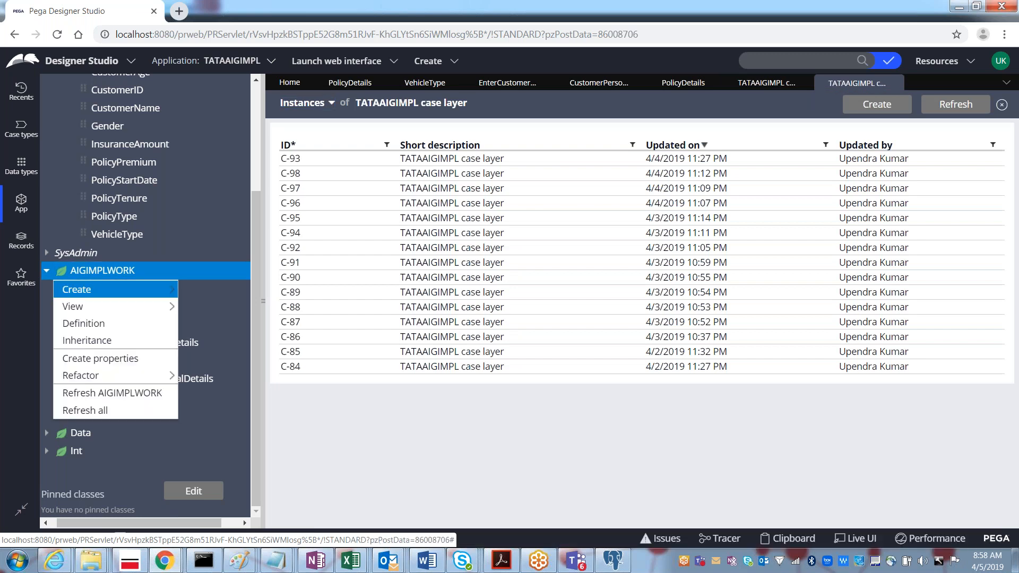
pyautogui.click(84, 324)
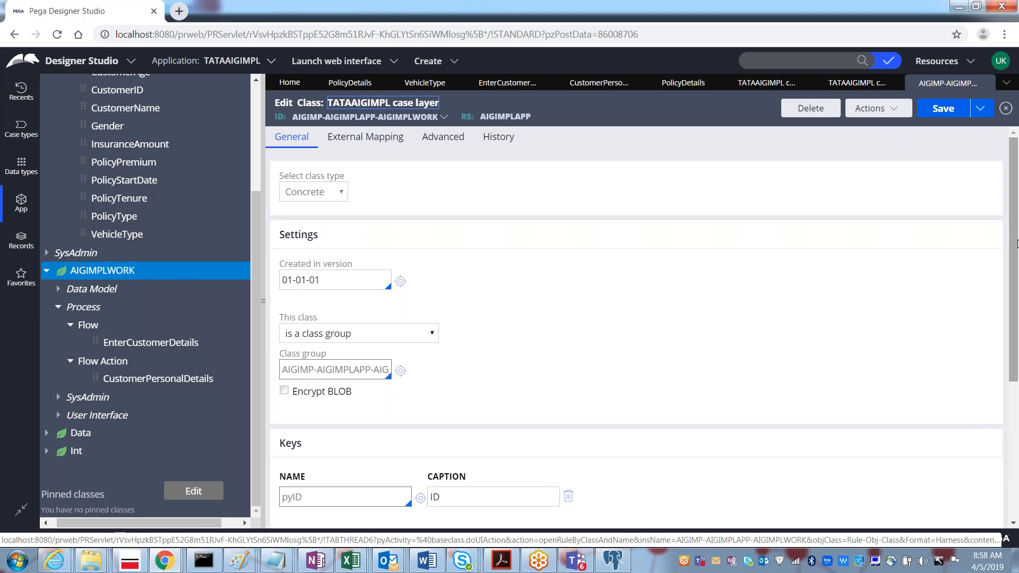
pyautogui.scroll(-1, 1012, 269)
pyautogui.scroll(-5, 1012, 269)
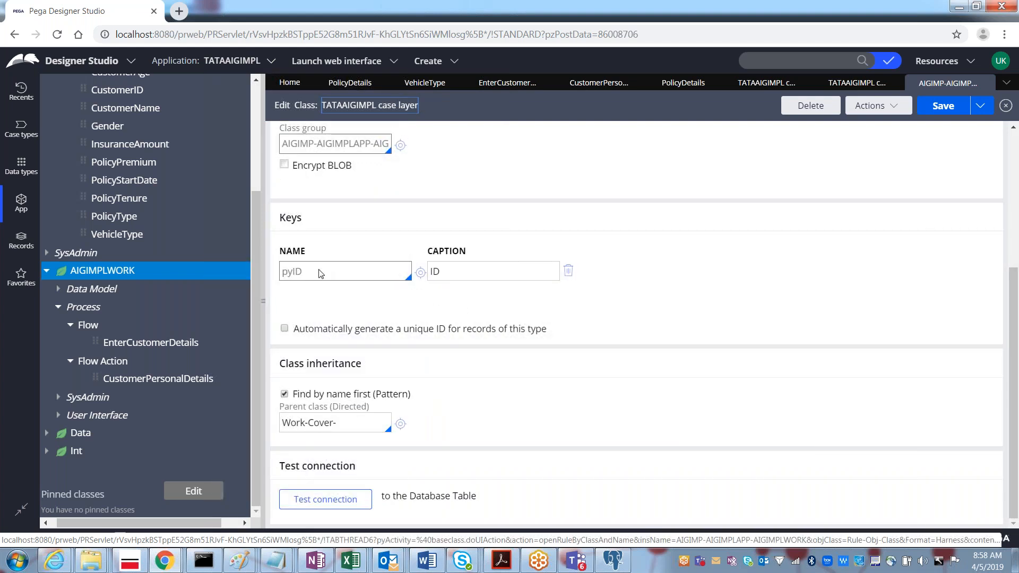
pyautogui.hotkey('alt', 'Tab')
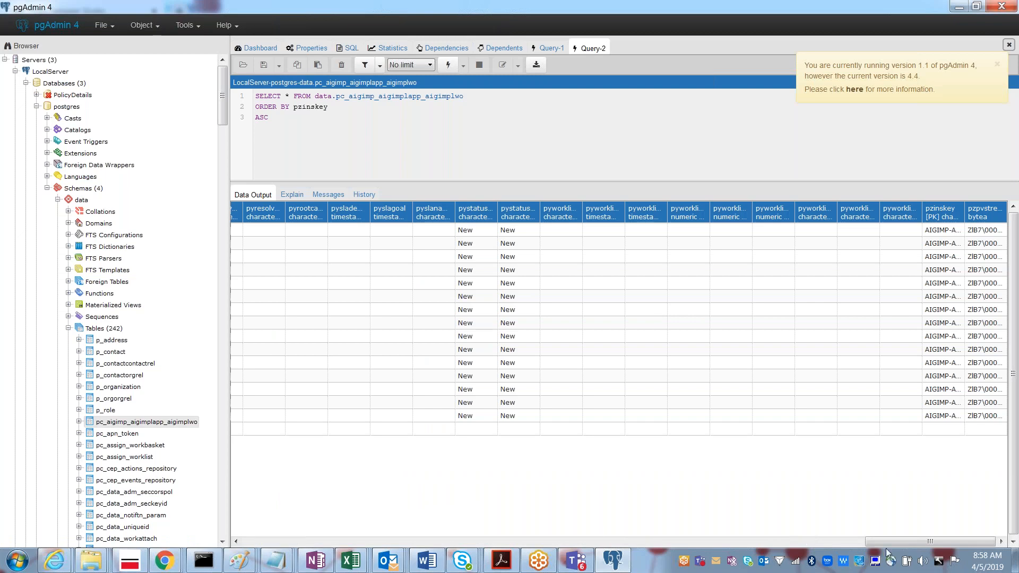
# Step: Scroll the work-table results left to the pyid column showing cases C-84 through C-98
pyautogui.moveTo(883, 541); pyautogui.dragTo(574, 525)
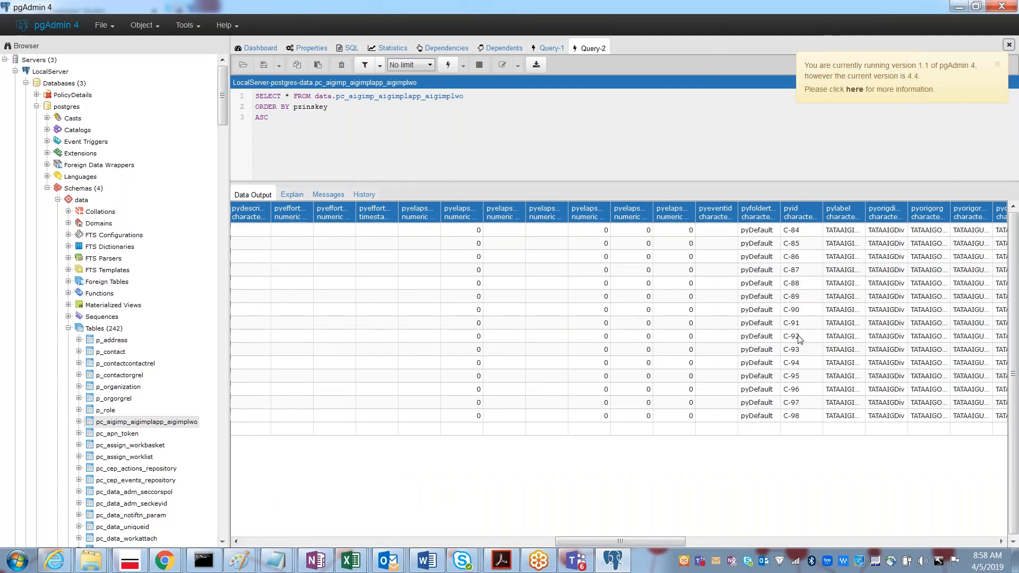
pyautogui.hotkey('alt', 'Tab')
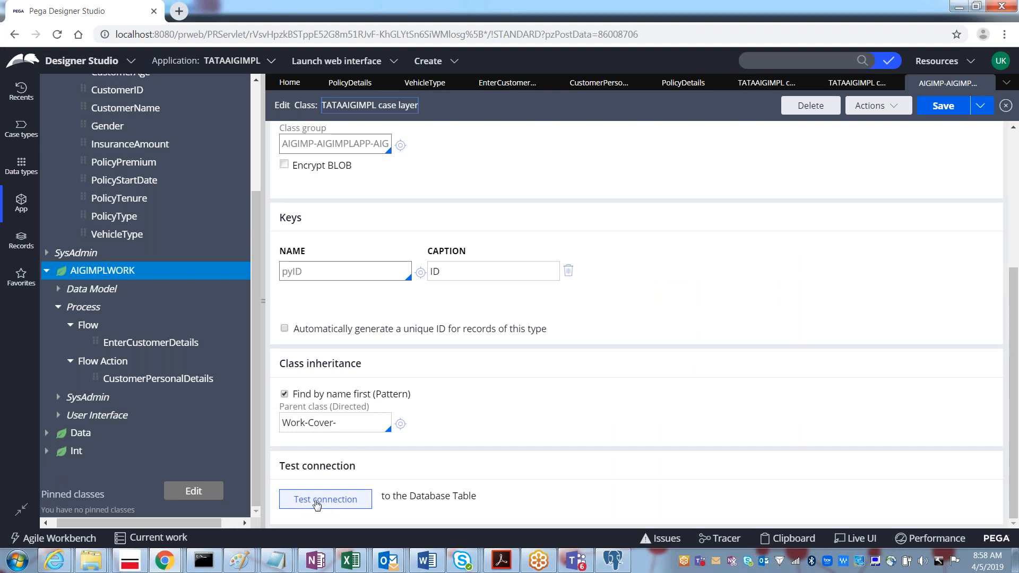
# Step: Run Test connection and check the AIGIMPLWORK class maps to table pc_AIGIMP_AIGIMPLAPP_AIGIMPLWO
pyautogui.click(317, 504)
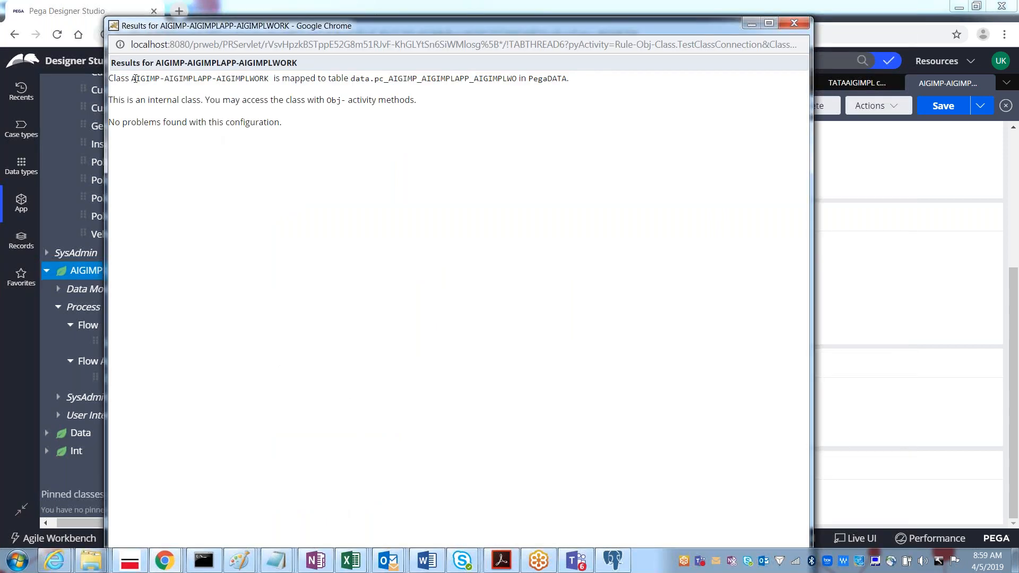
pyautogui.moveTo(136, 80); pyautogui.dragTo(270, 83)
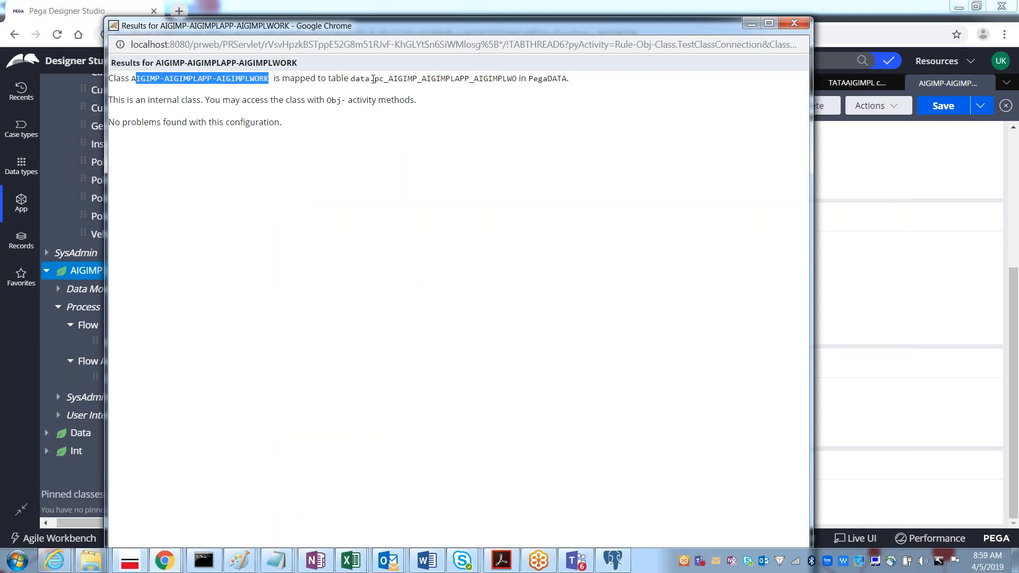
pyautogui.moveTo(375, 80); pyautogui.dragTo(515, 88)
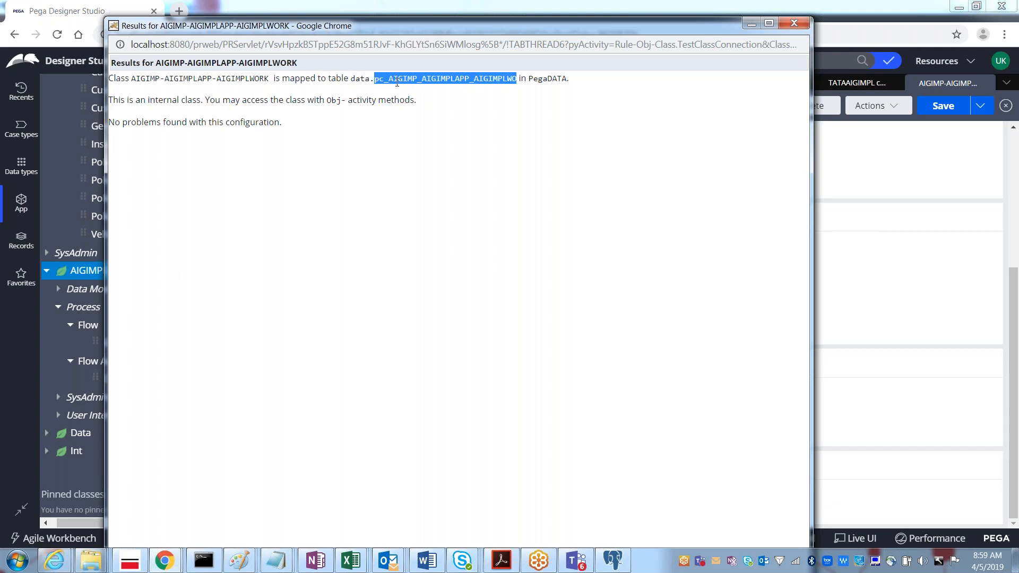
pyautogui.hotkey('alt', 'F4')
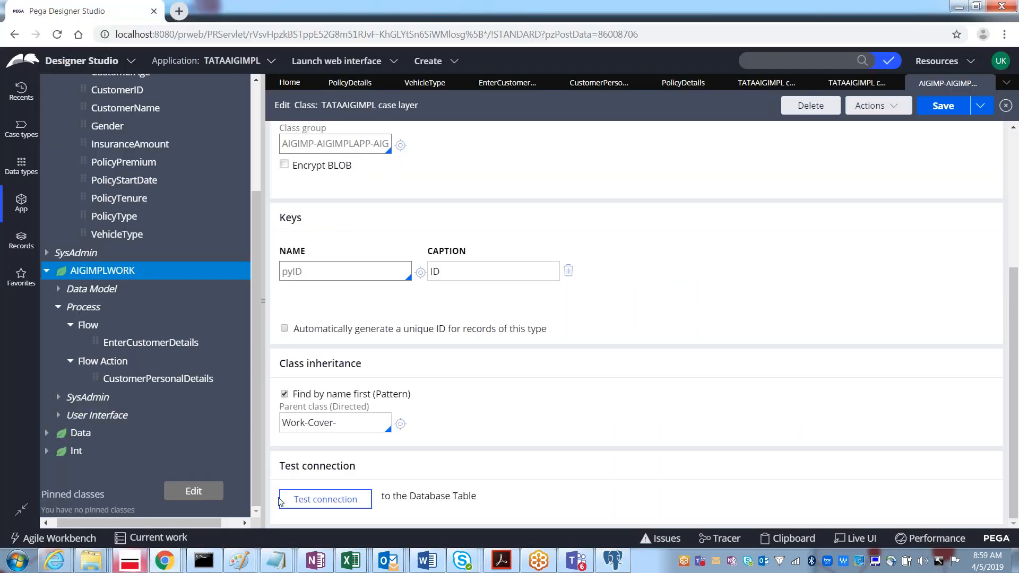
pyautogui.click(306, 503)
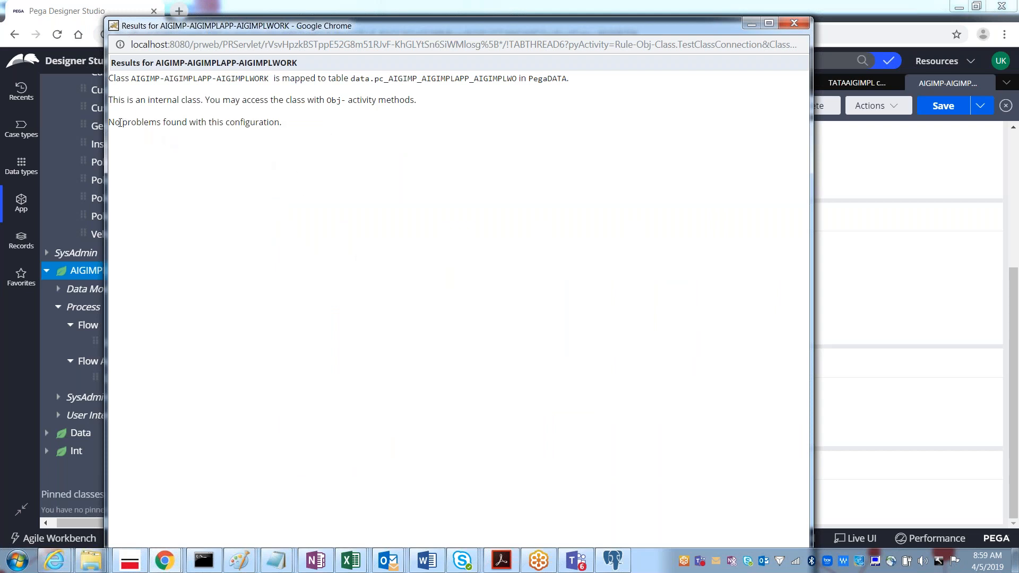
pyautogui.moveTo(109, 123); pyautogui.dragTo(282, 124)
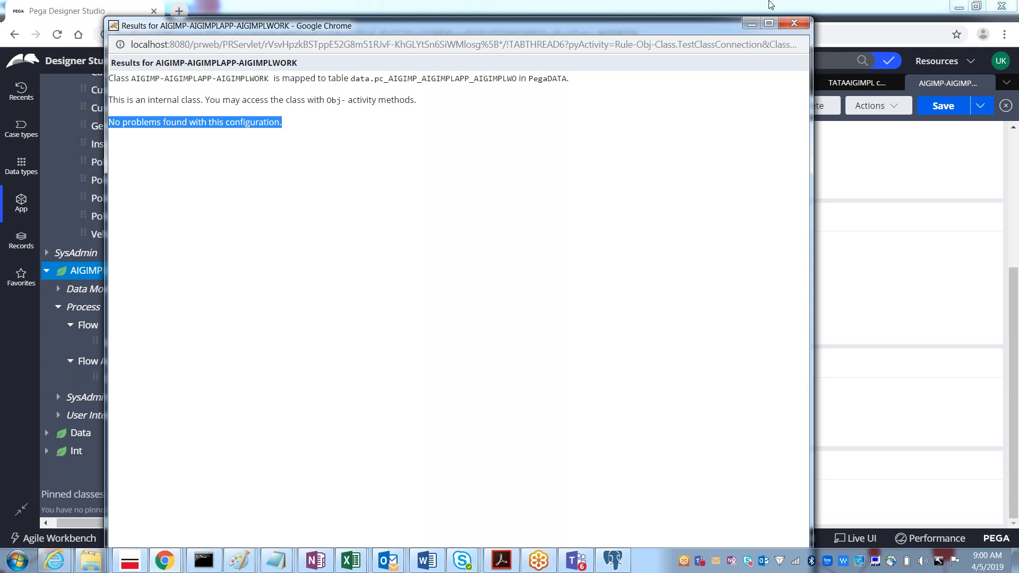
pyautogui.click(794, 23)
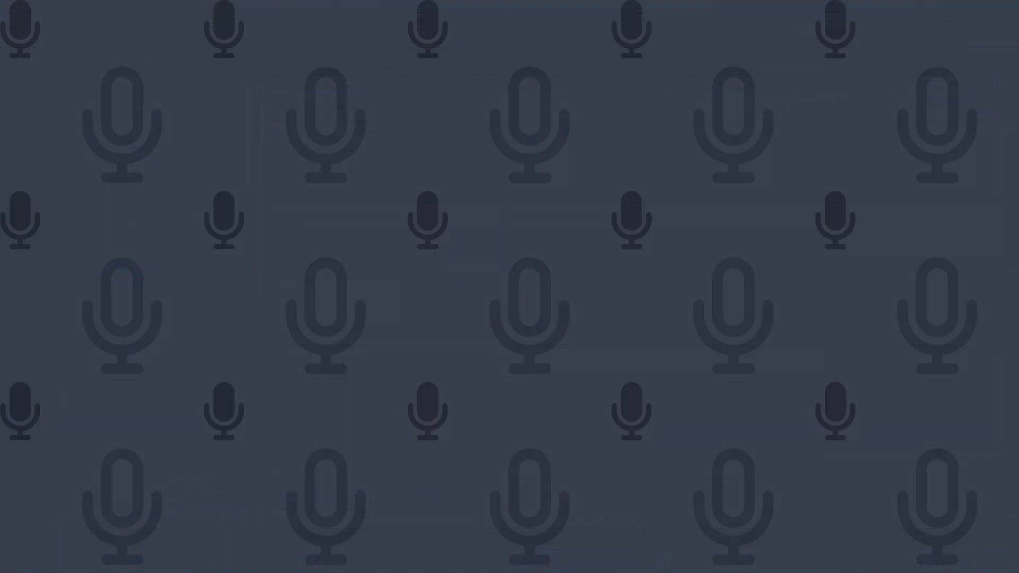